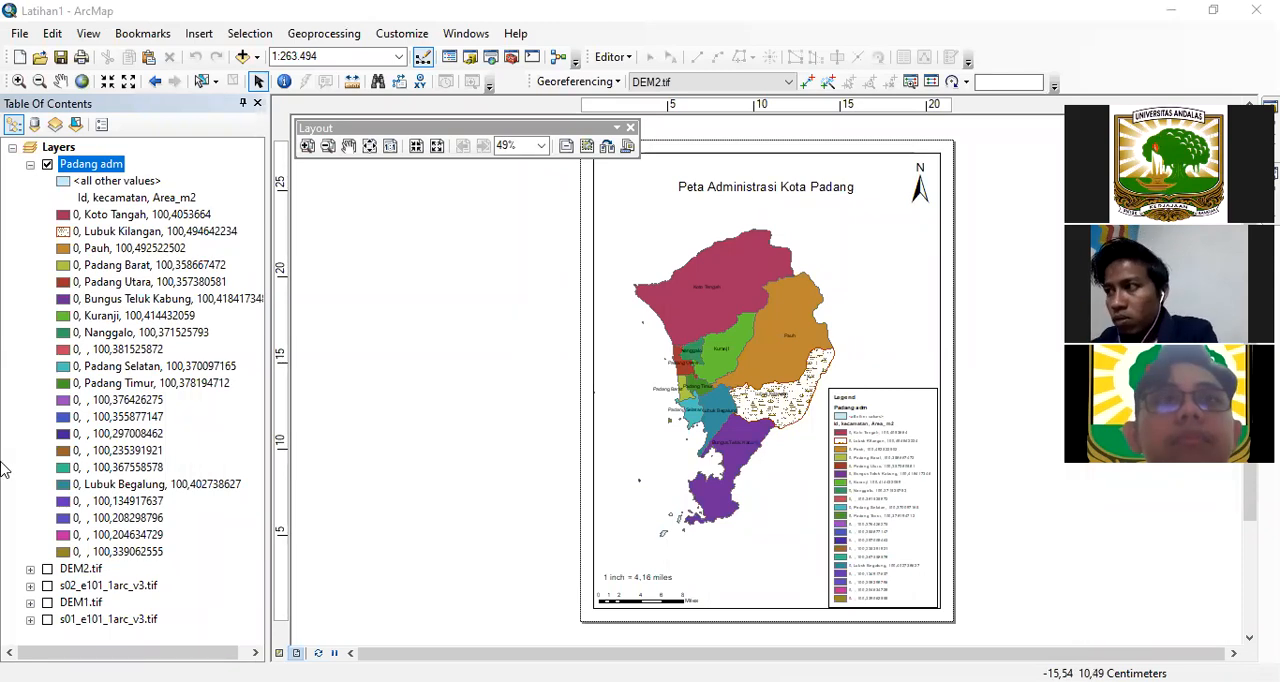
# Step: In data view, display the DEM2.tif layer instead of Padang adm and zoom to the raster's full extent
pyautogui.click(279, 653)
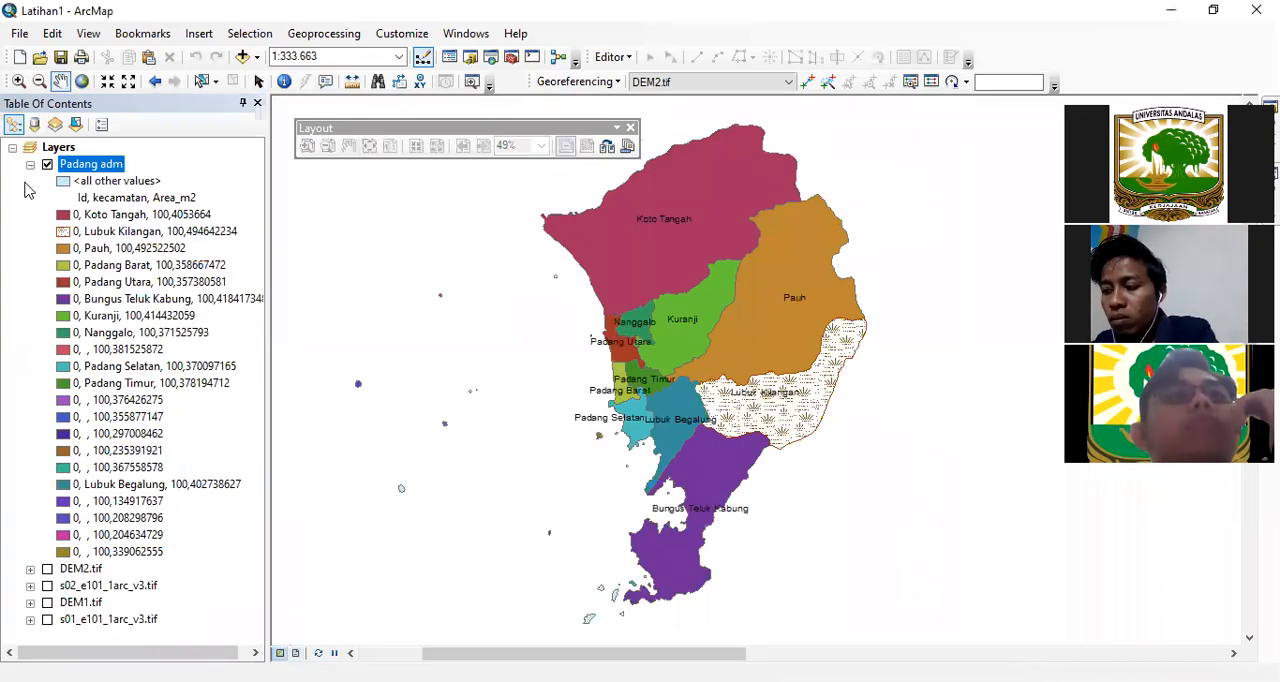
pyautogui.click(47, 165)
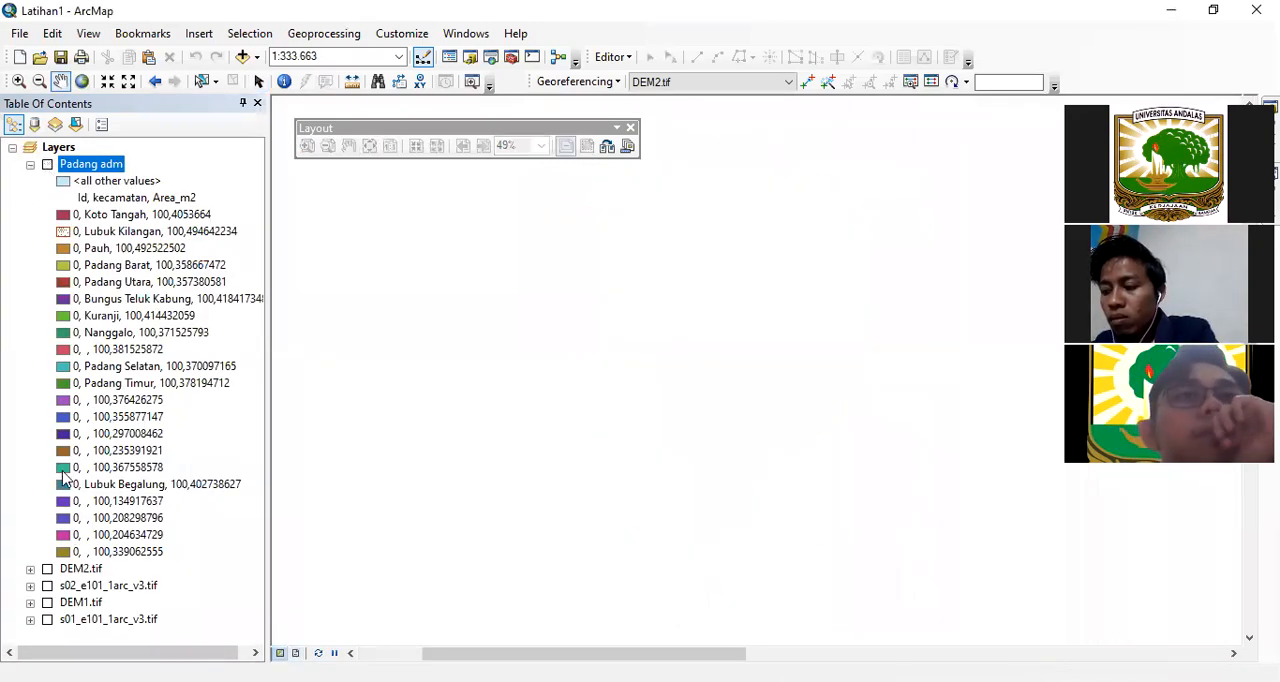
pyautogui.click(47, 569)
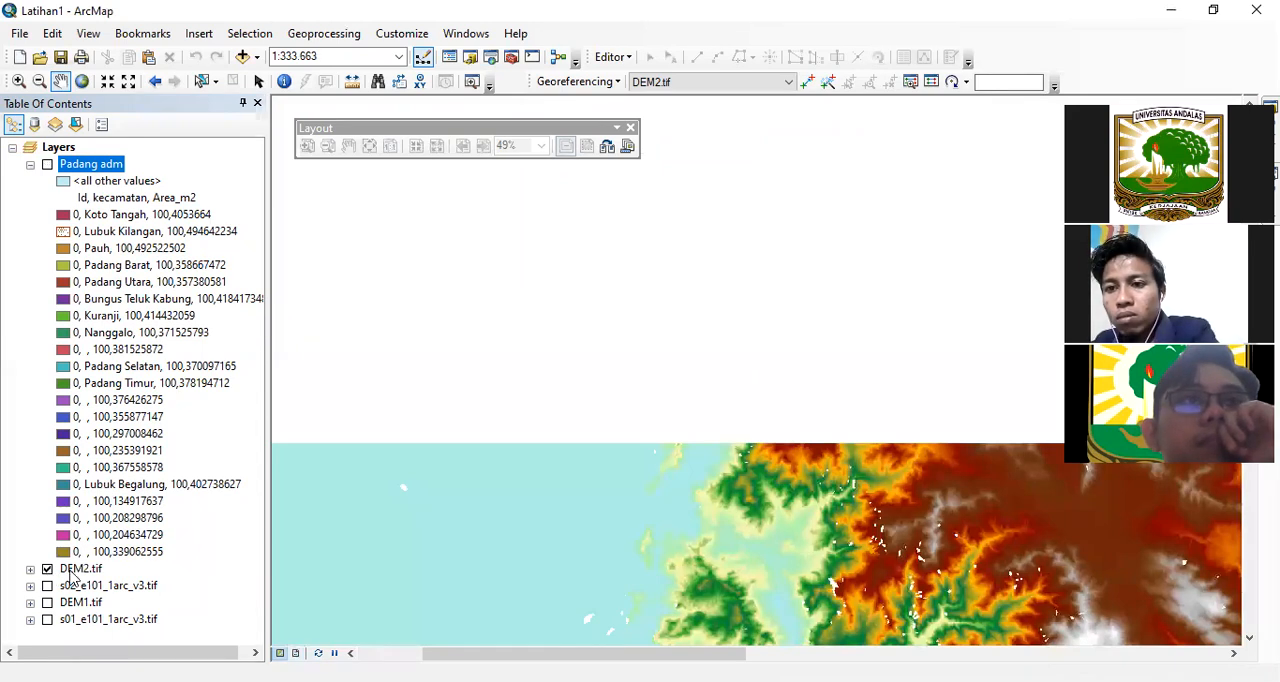
pyautogui.rightClick(72, 570)
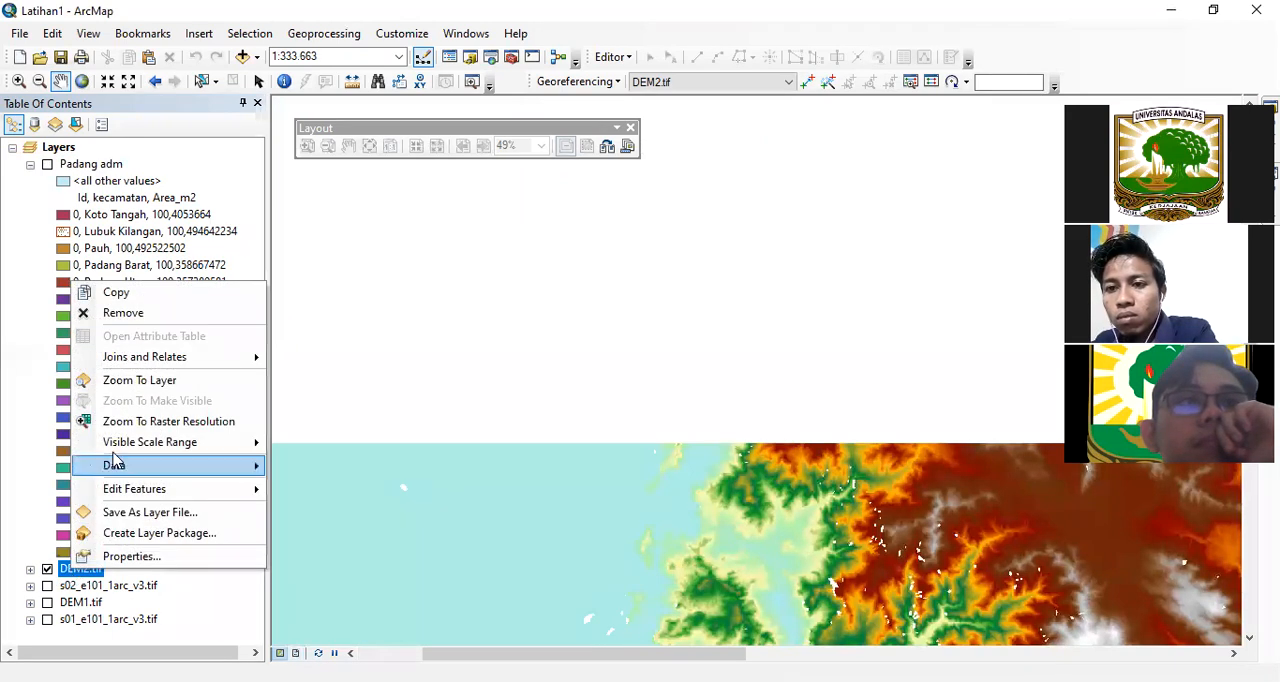
pyautogui.click(125, 382)
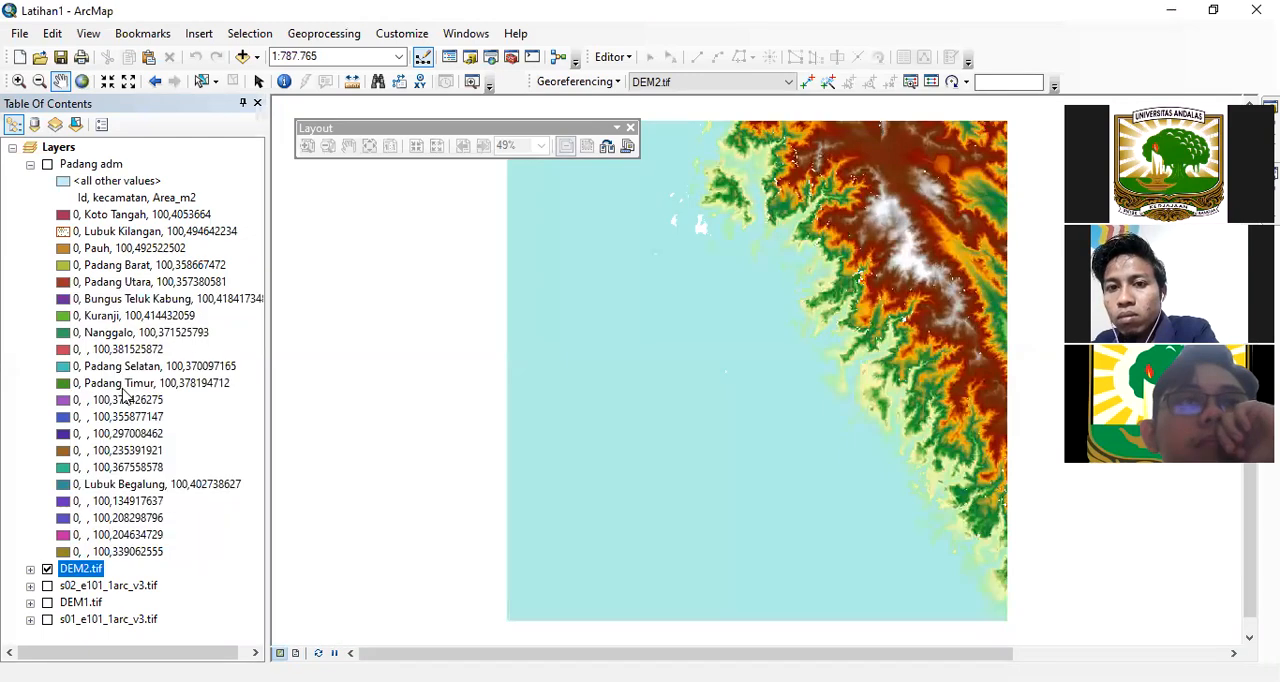
pyautogui.moveTo(623, 320); pyautogui.dragTo(335, 390)
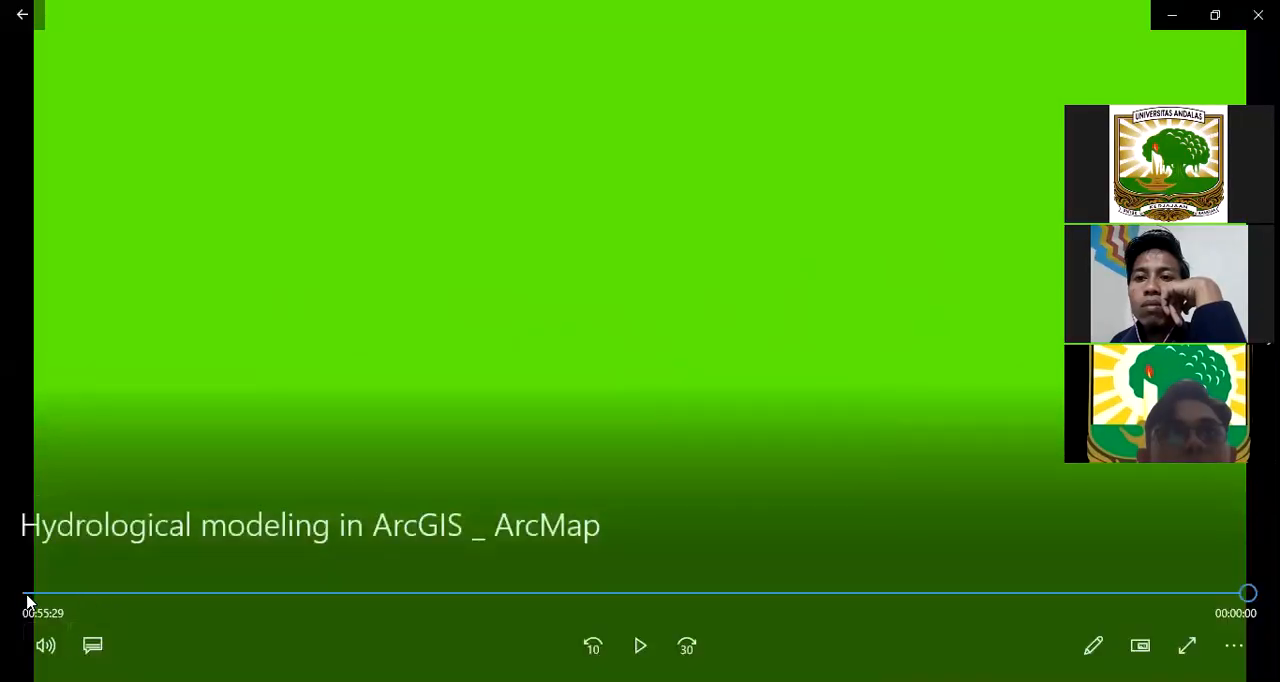
# Step: In the video player, restart "Hydrological modeling in ArcGIS _ ArcMap" from the beginning, play the introduction and pause it at 00:00:46
pyautogui.click(28, 595)
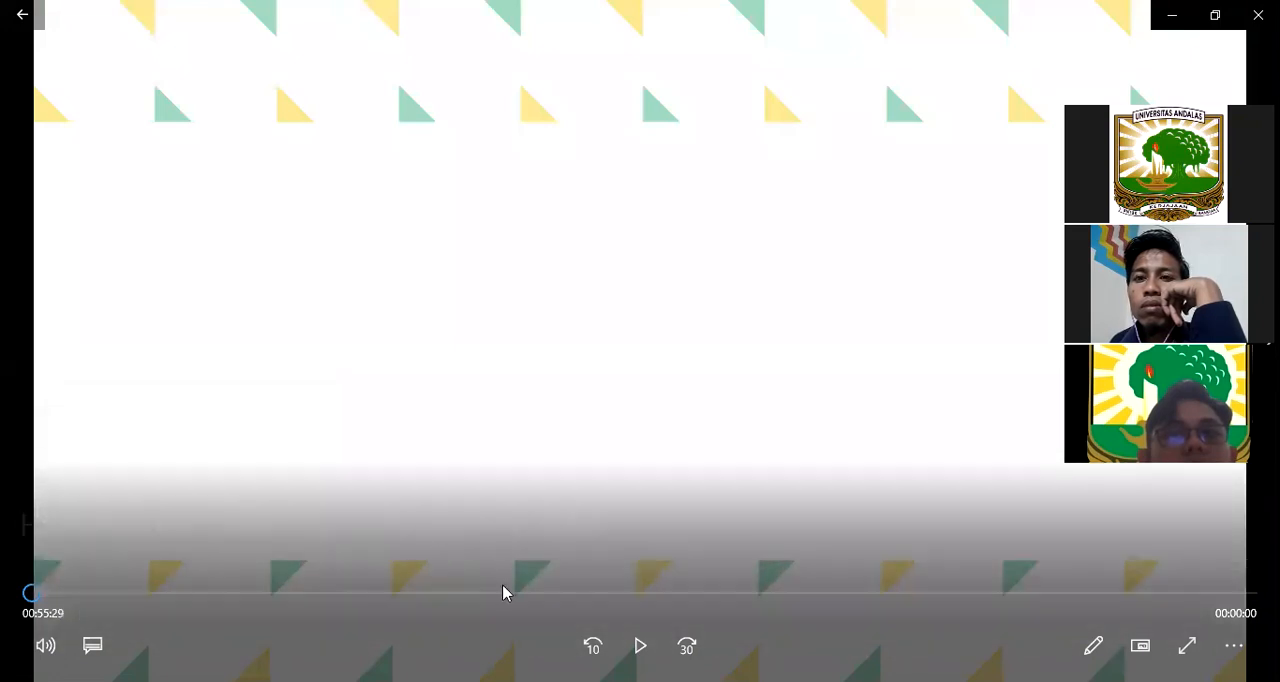
pyautogui.click(640, 645)
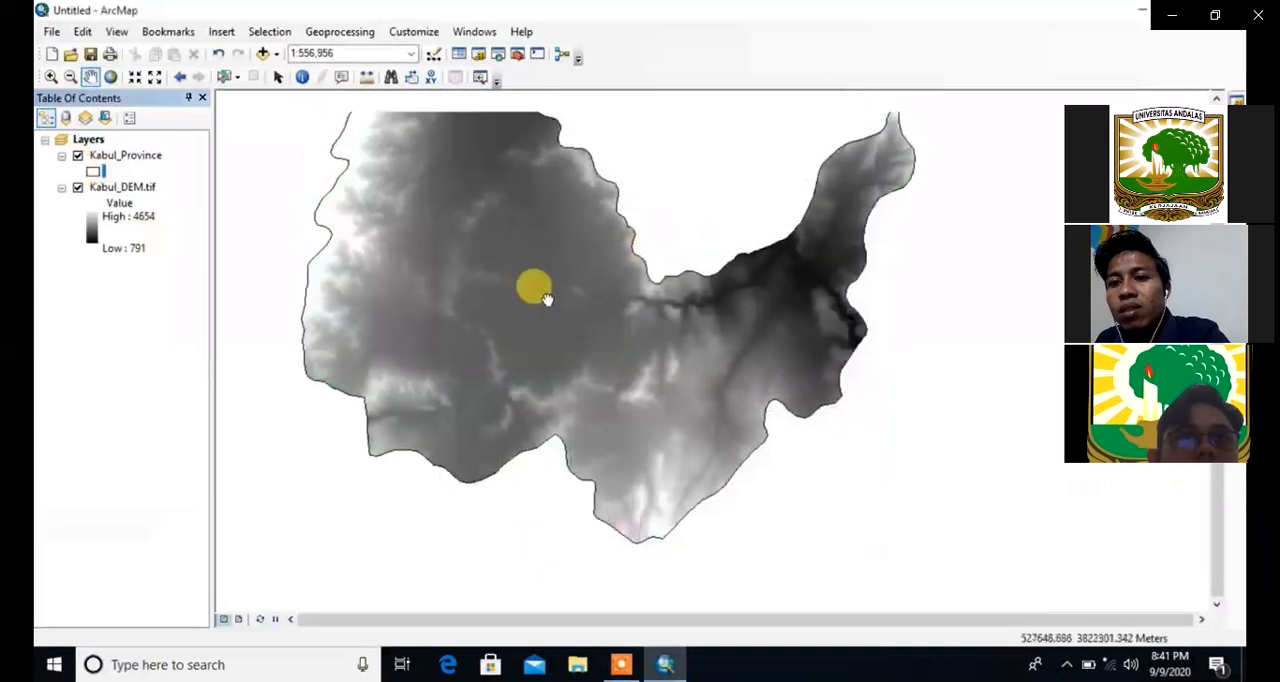
pyautogui.moveTo(435, 587)
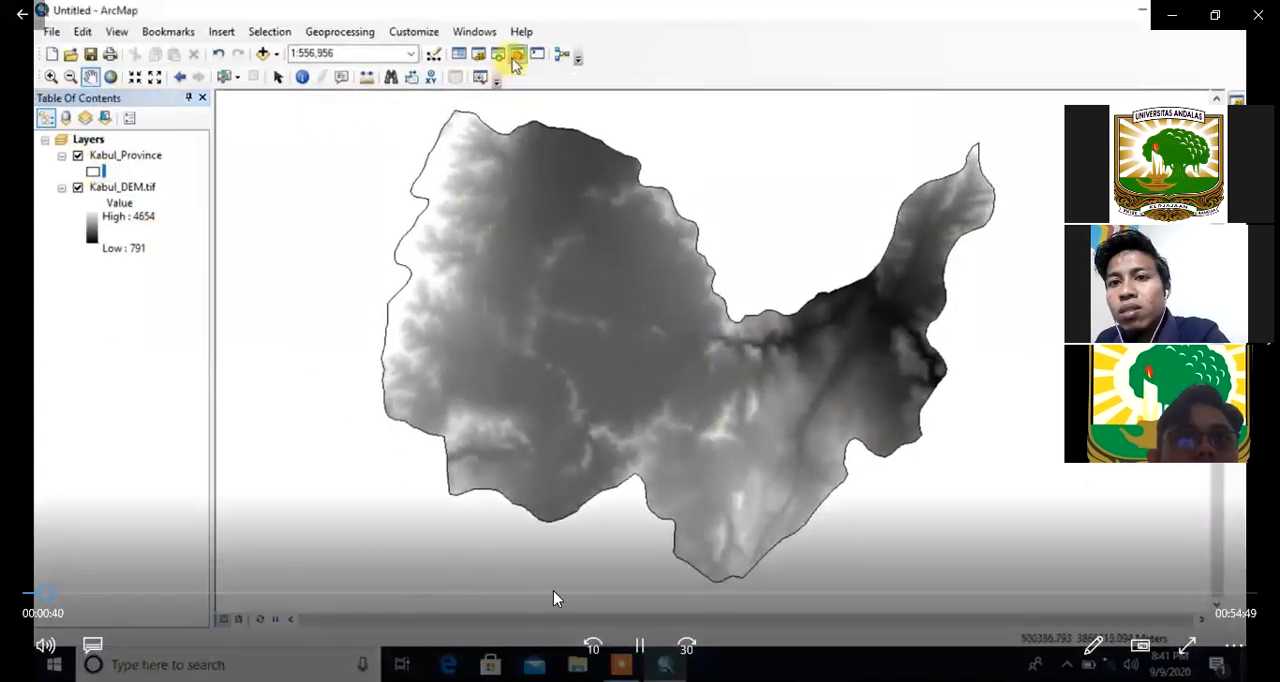
pyautogui.click(645, 650)
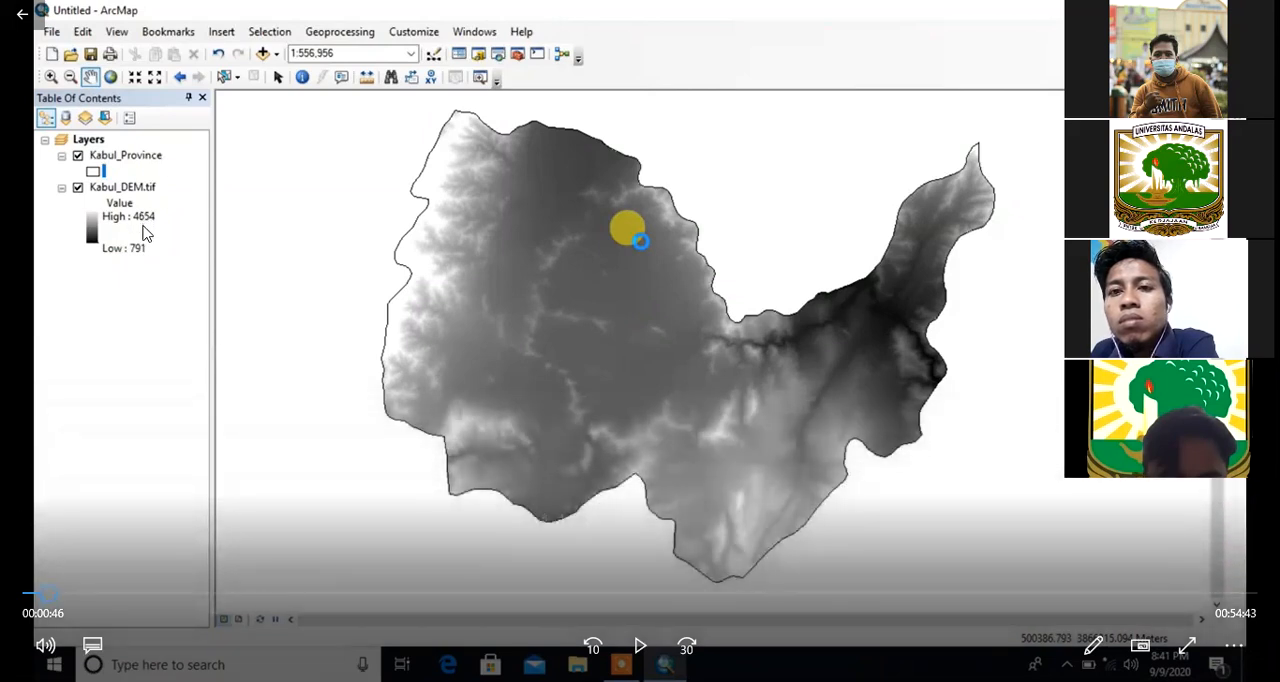
# Step: Watch the Fill tool demonstration, jump back slightly to the naming of its output raster and resume playback
pyautogui.click(640, 651)
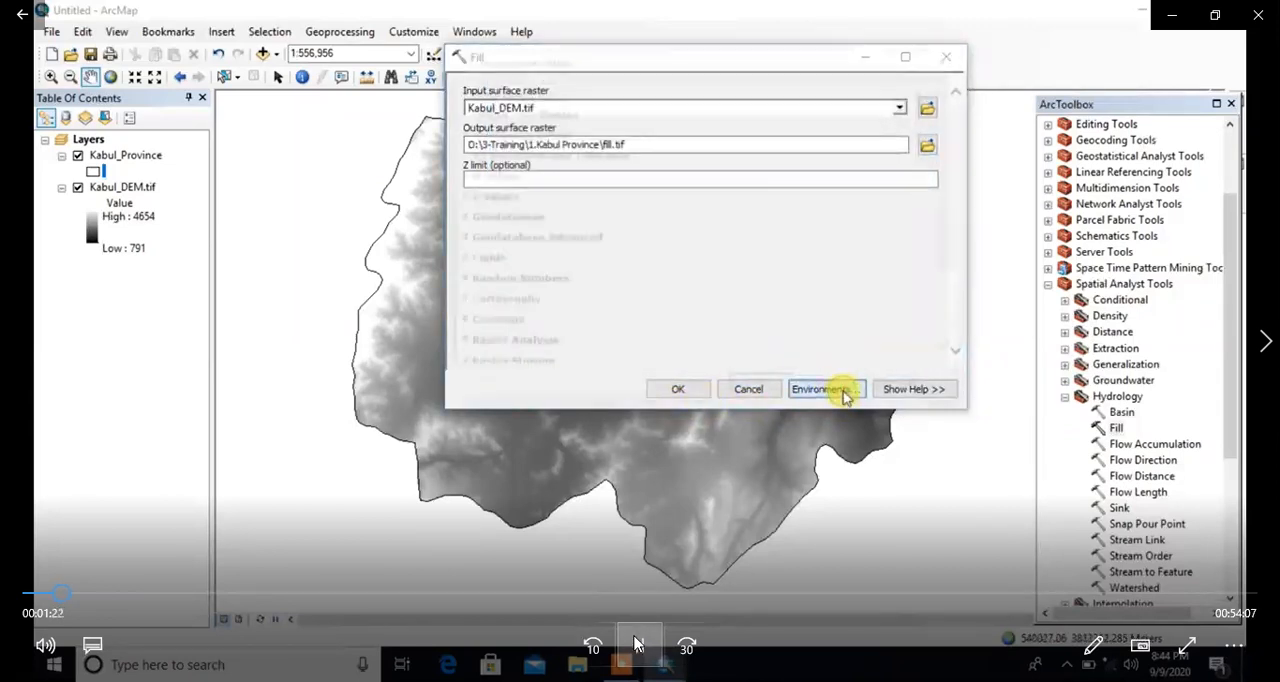
pyautogui.click(640, 641)
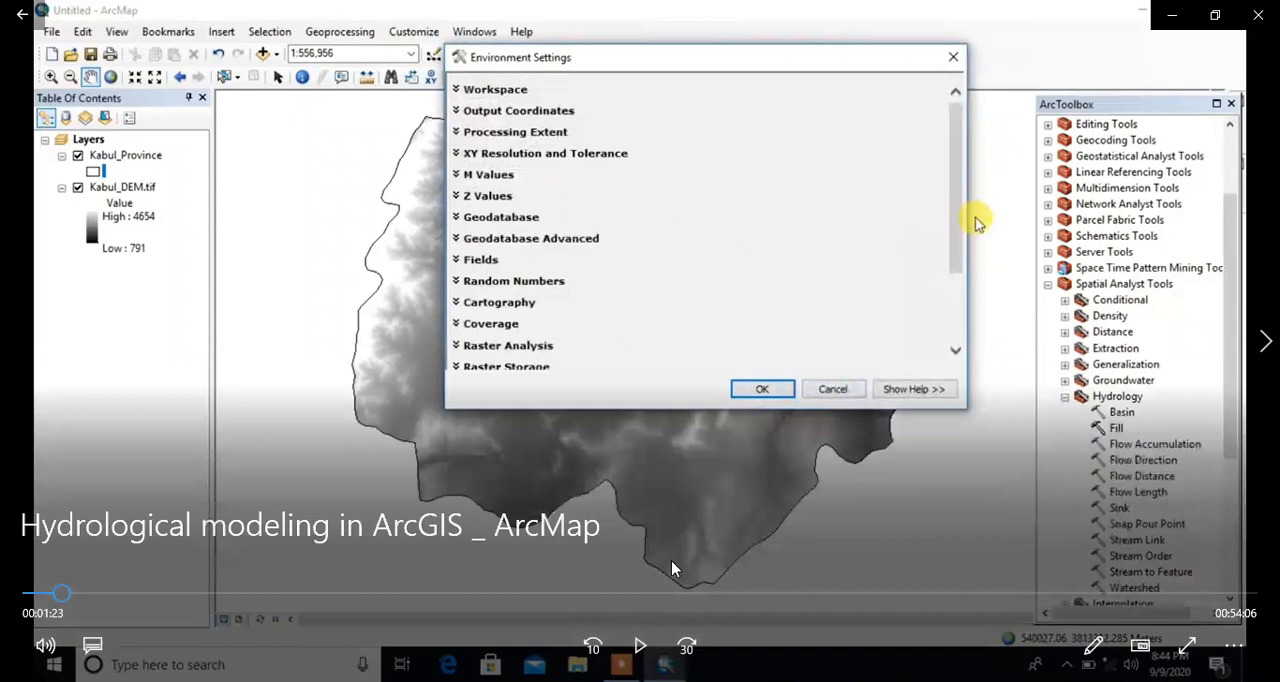
pyautogui.click(55, 598)
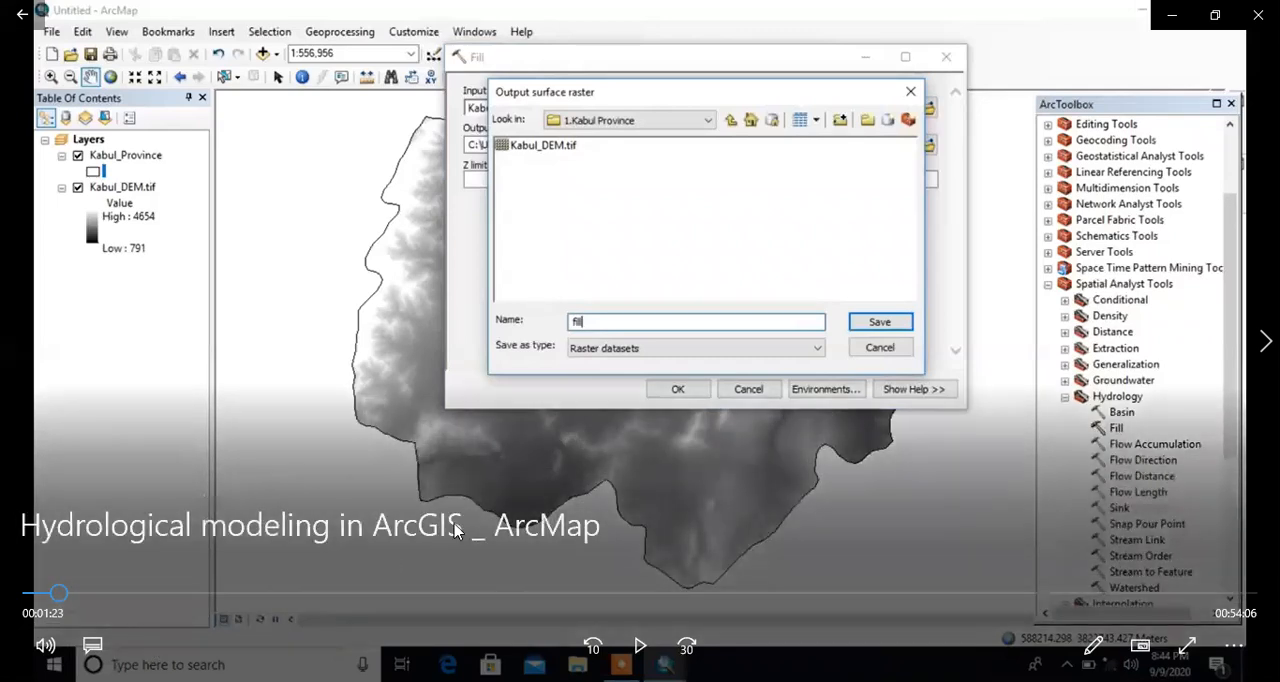
pyautogui.click(640, 646)
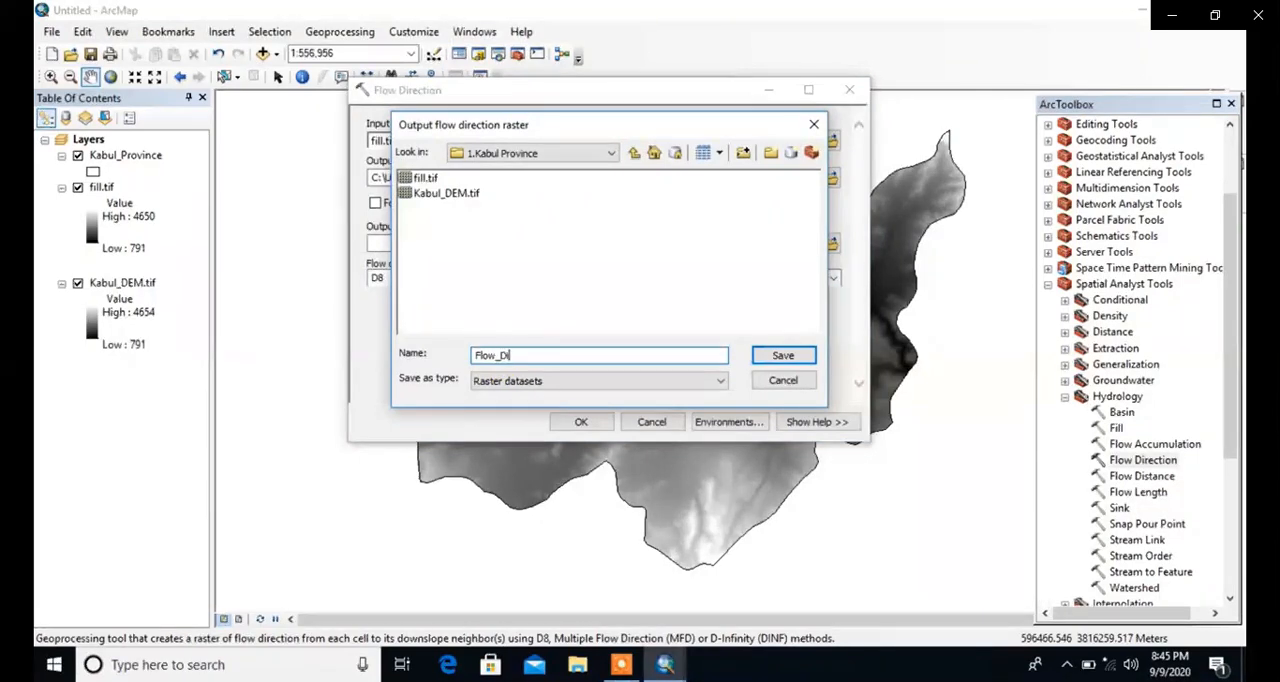
# Step: Try to run Flow Direction on fill.tif with the D8 type, saving the output raster as Flow_Dir in 1.Kabul Province
pyautogui.click(785, 357)
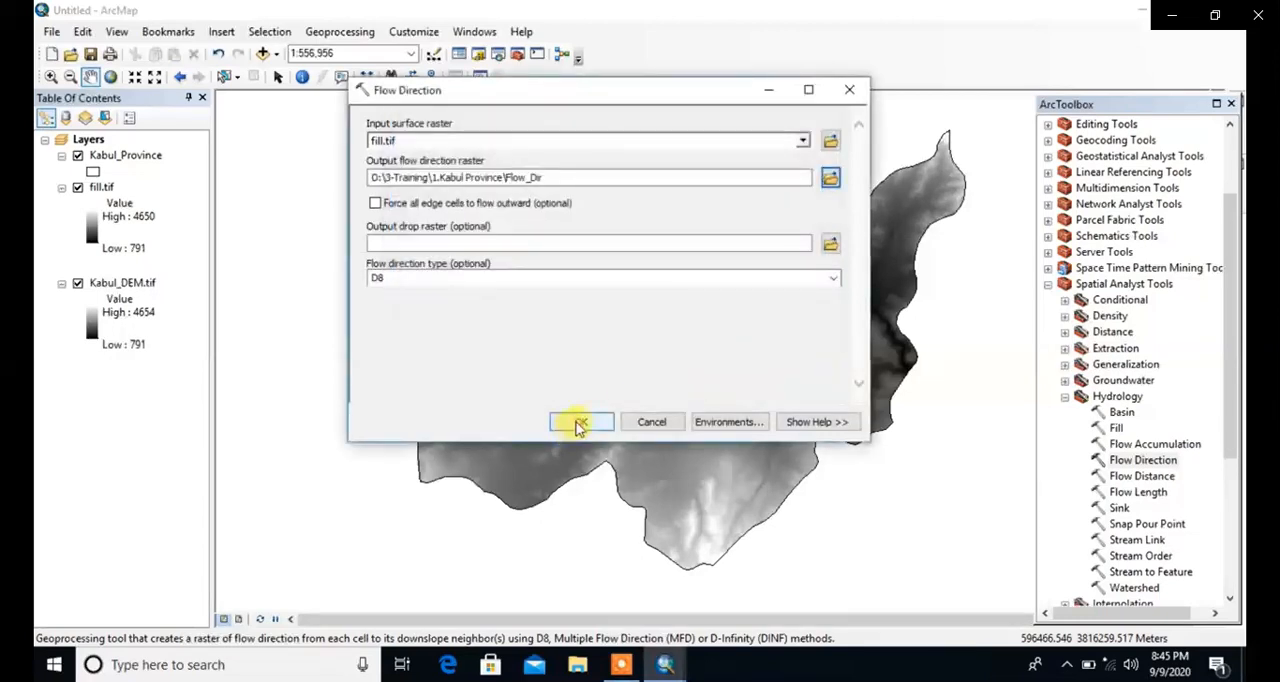
pyautogui.click(580, 422)
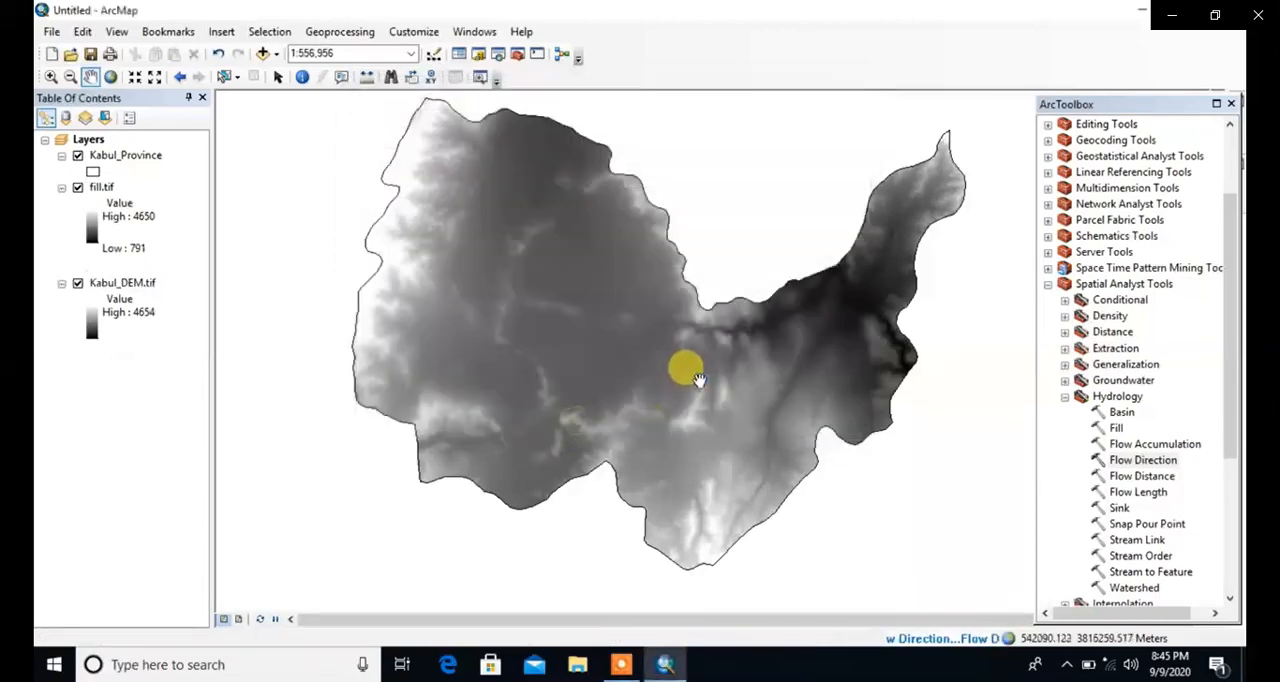
pyautogui.doubleClick(1140, 460)
pyautogui.click(1238, 620)
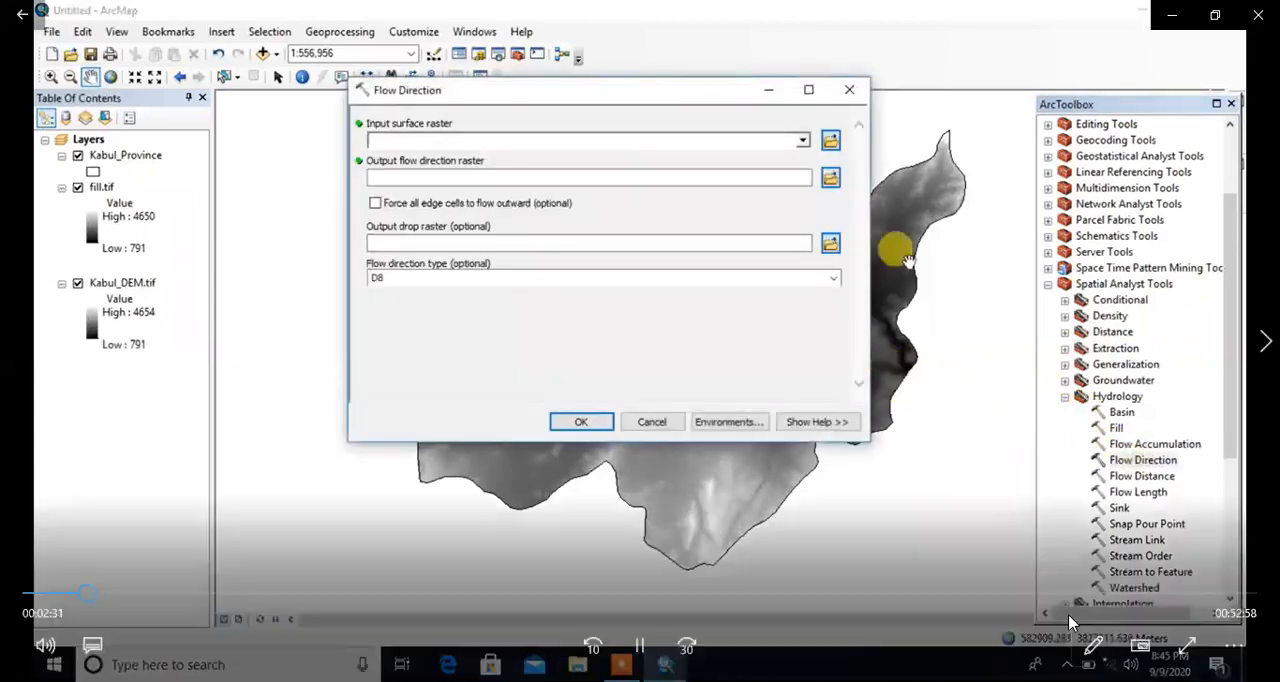
pyautogui.click(849, 90)
# Step: Create the flow direction raster FlowDir.tif from fill.tif with the Flow Direction tool and pause the video playback
pyautogui.doubleClick(1143, 460)
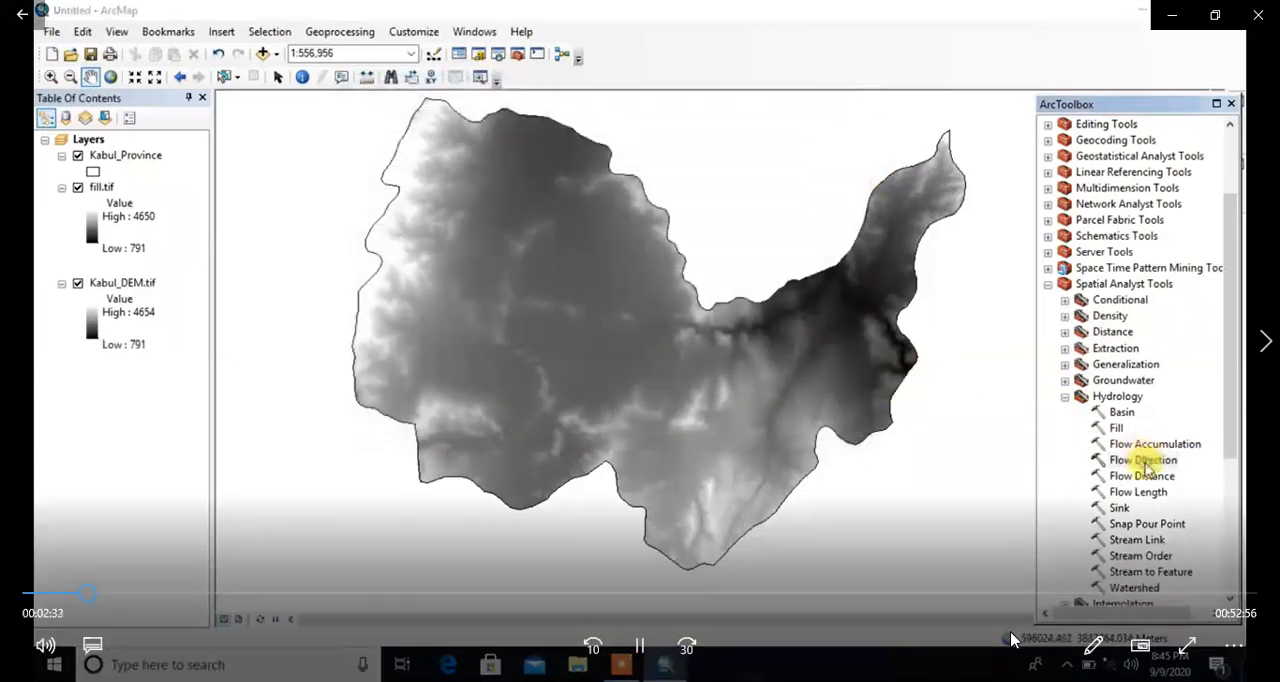
pyautogui.click(805, 143)
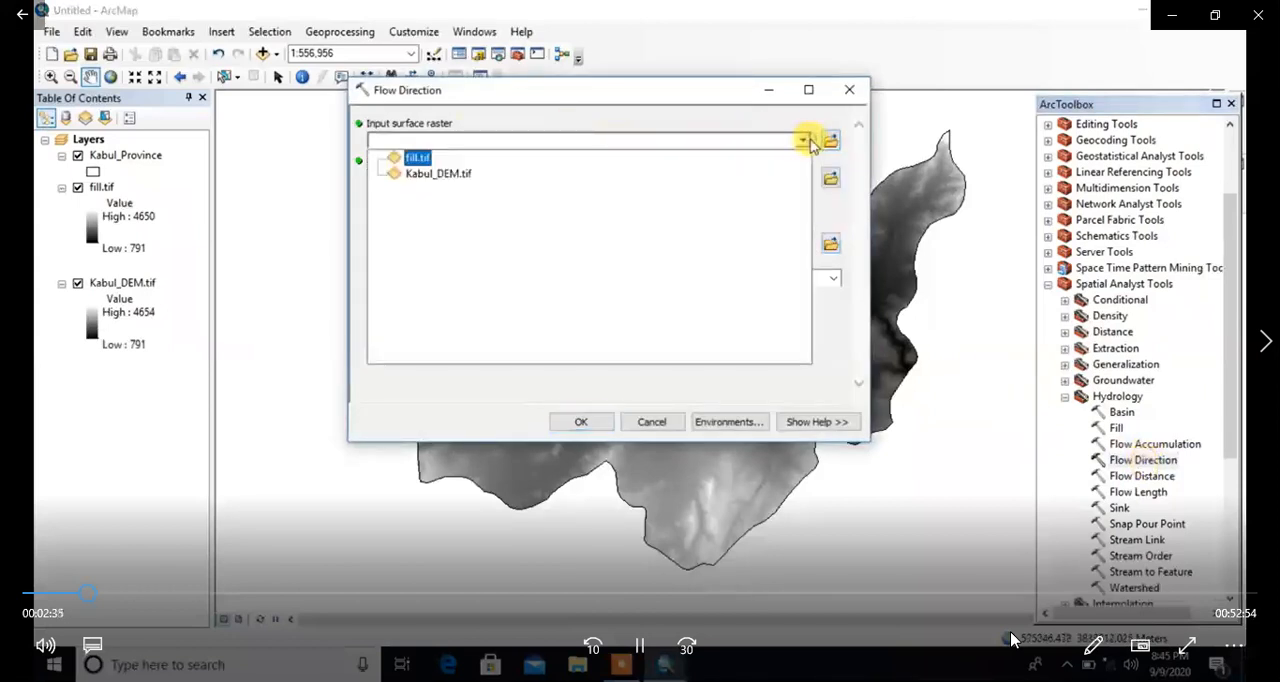
pyautogui.click(424, 163)
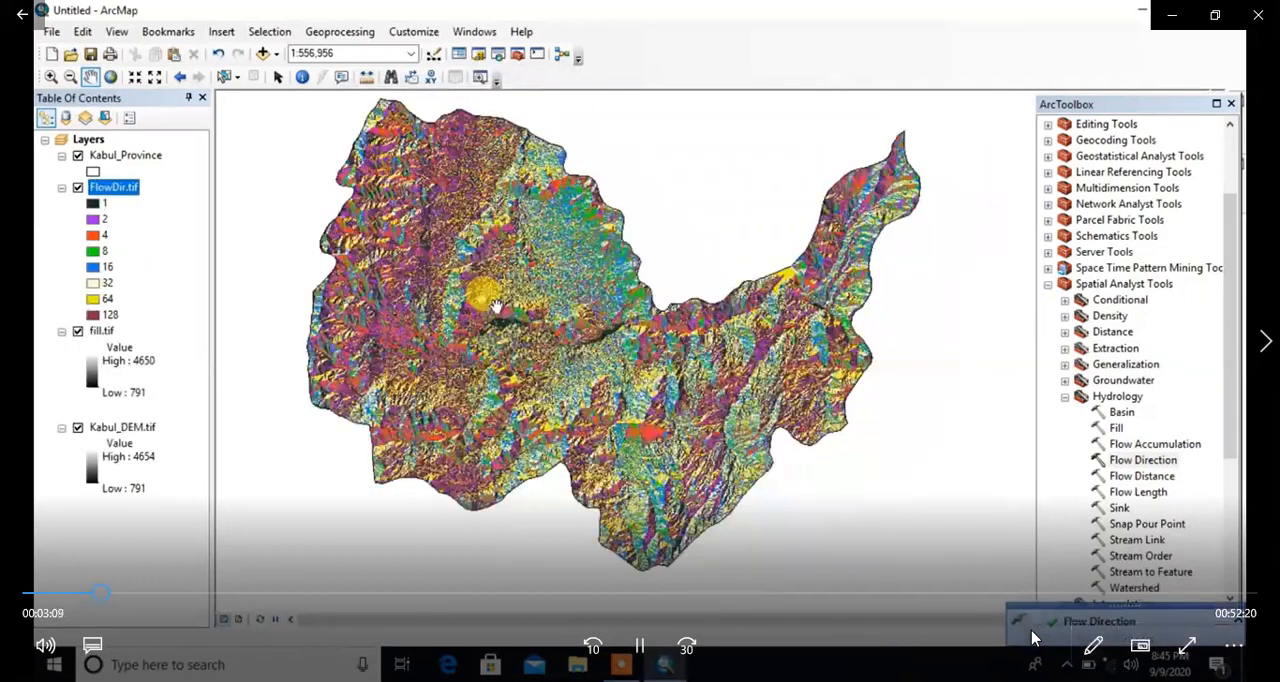
pyautogui.click(640, 645)
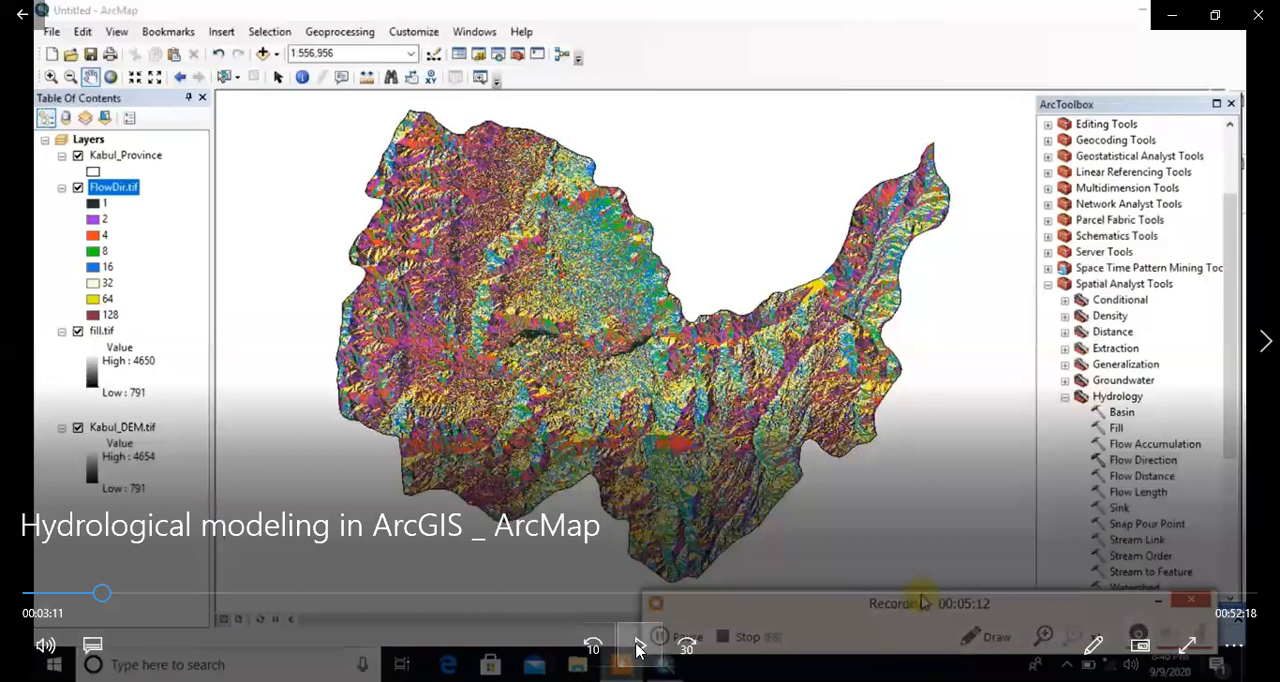
# Step: Resume the video and set FlowDir.tif as the Flow Accumulation input, copying FlowAcc from the default output name
pyautogui.click(639, 649)
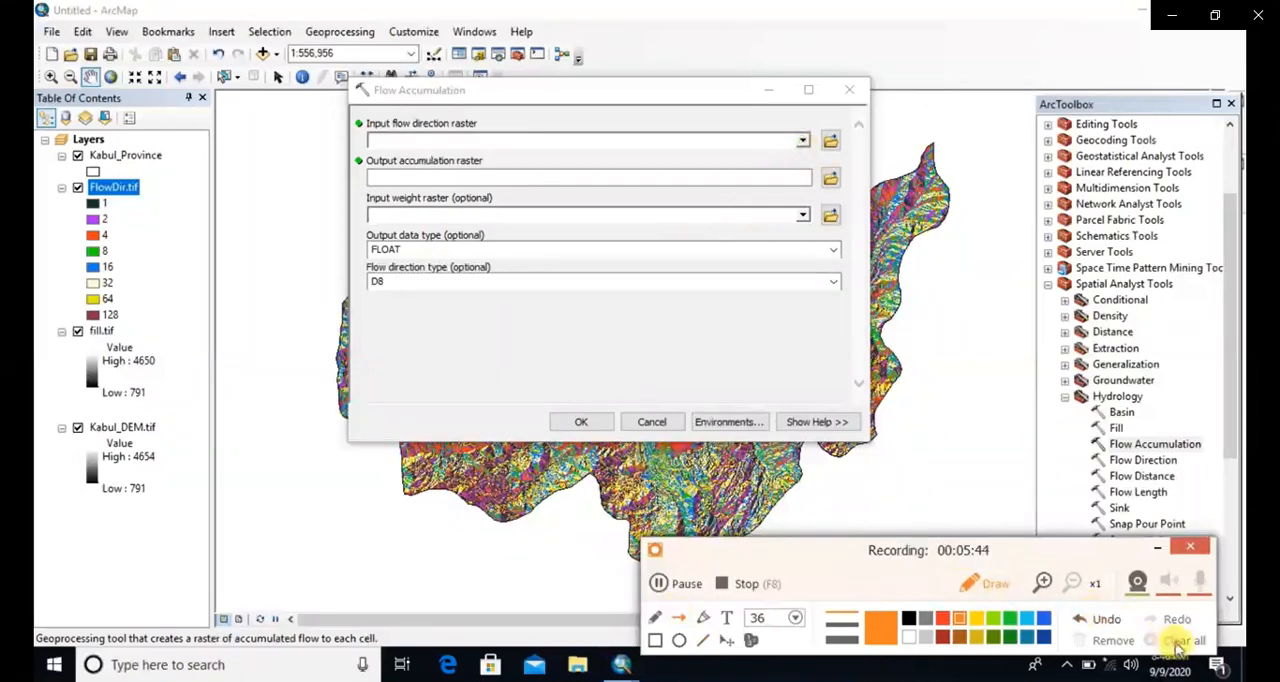
pyautogui.click(800, 139)
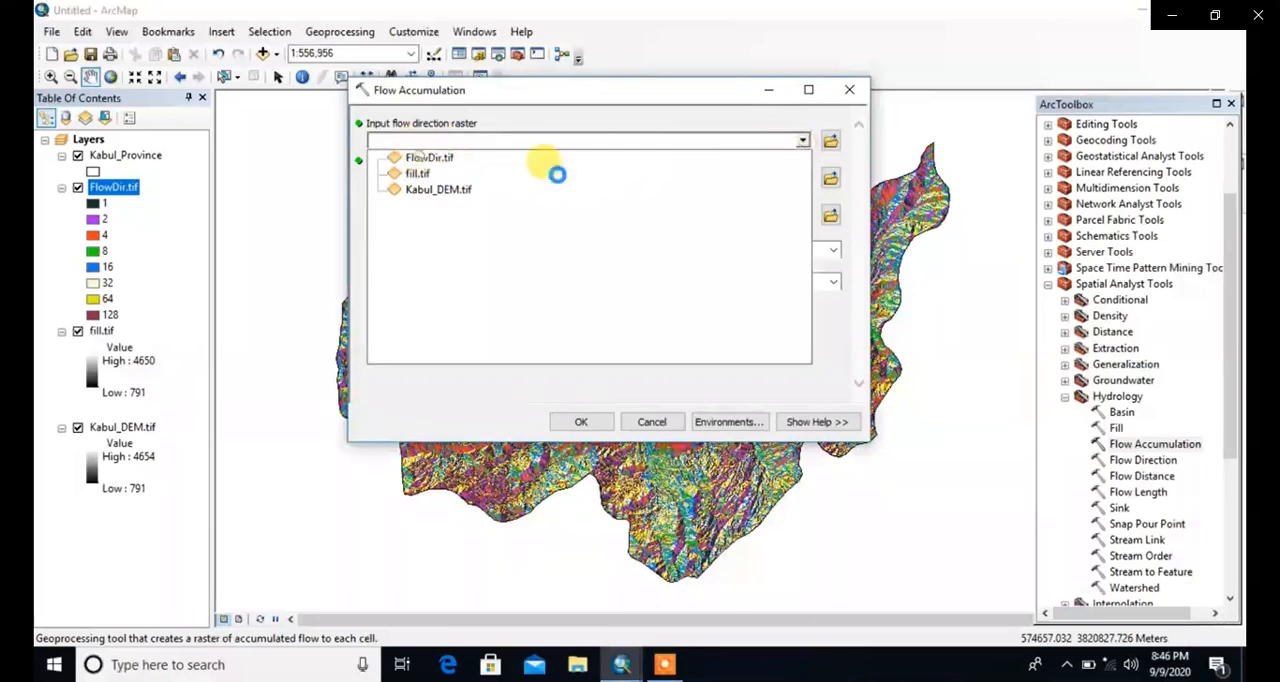
pyautogui.click(430, 157)
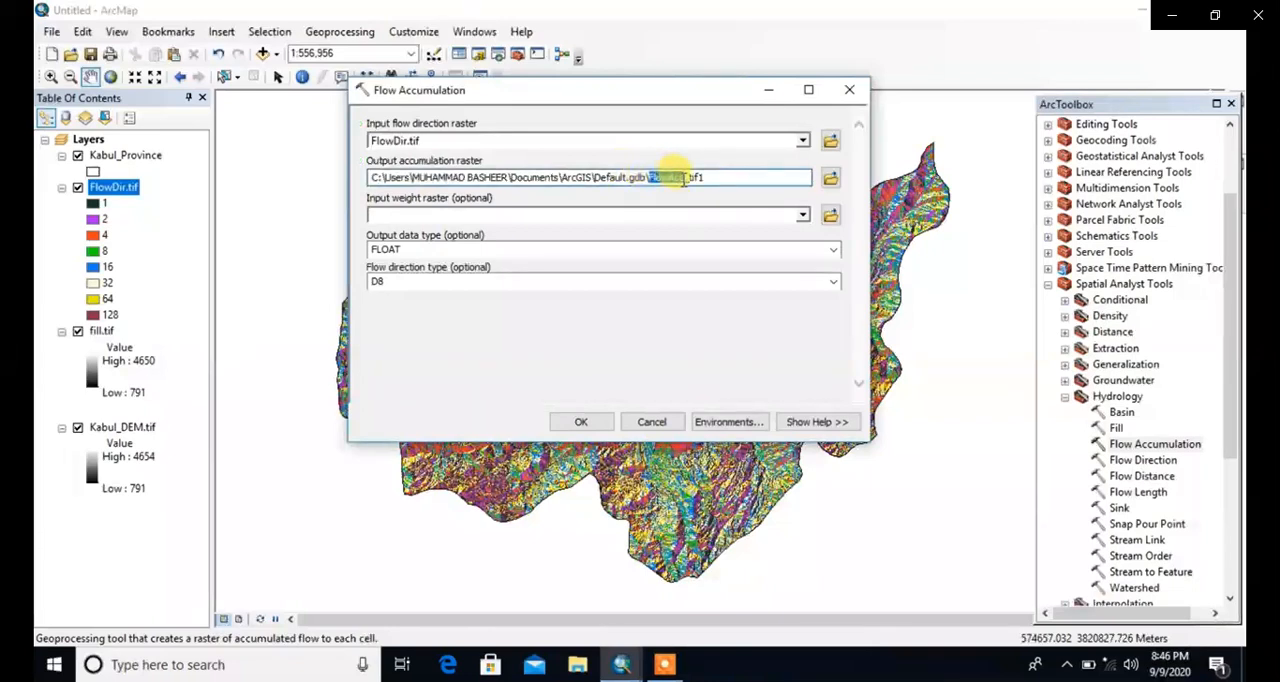
pyautogui.rightClick(680, 178)
pyautogui.click(678, 243)
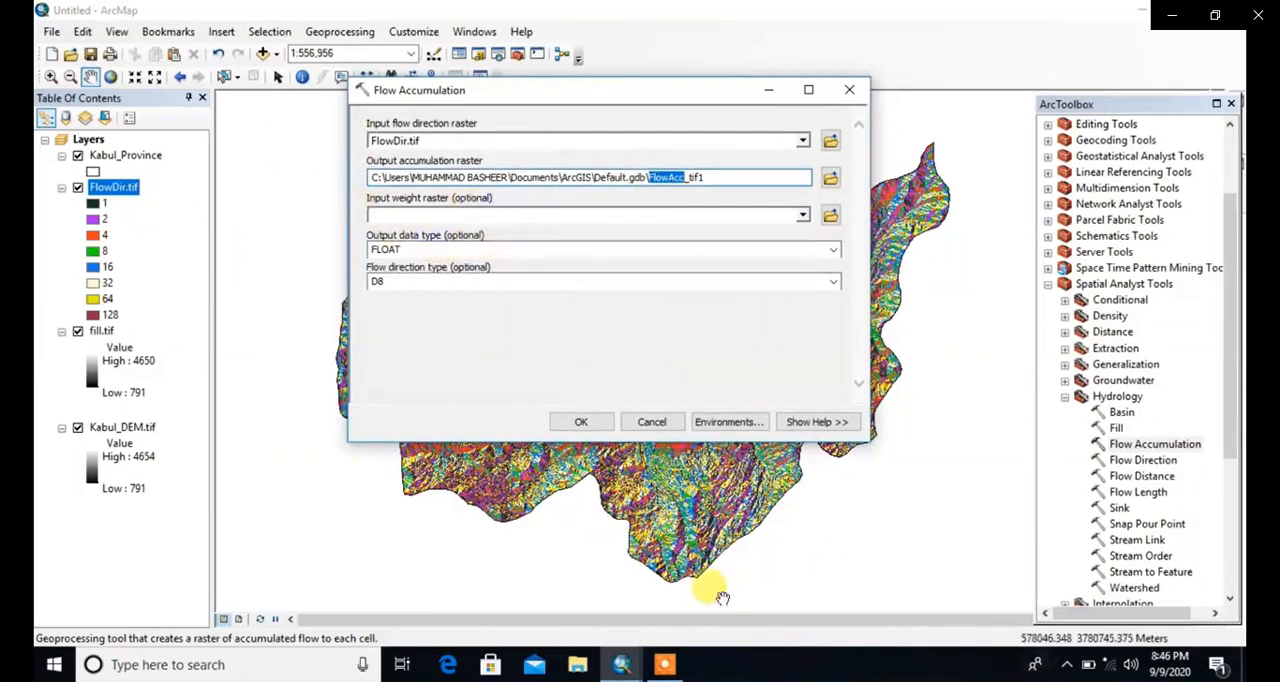
# Step: Save the accumulation output as FlowAcc.tif in 1.Kabul Province and run Flow Accumulation with FLOAT data type and D8 direction
pyautogui.click(829, 177)
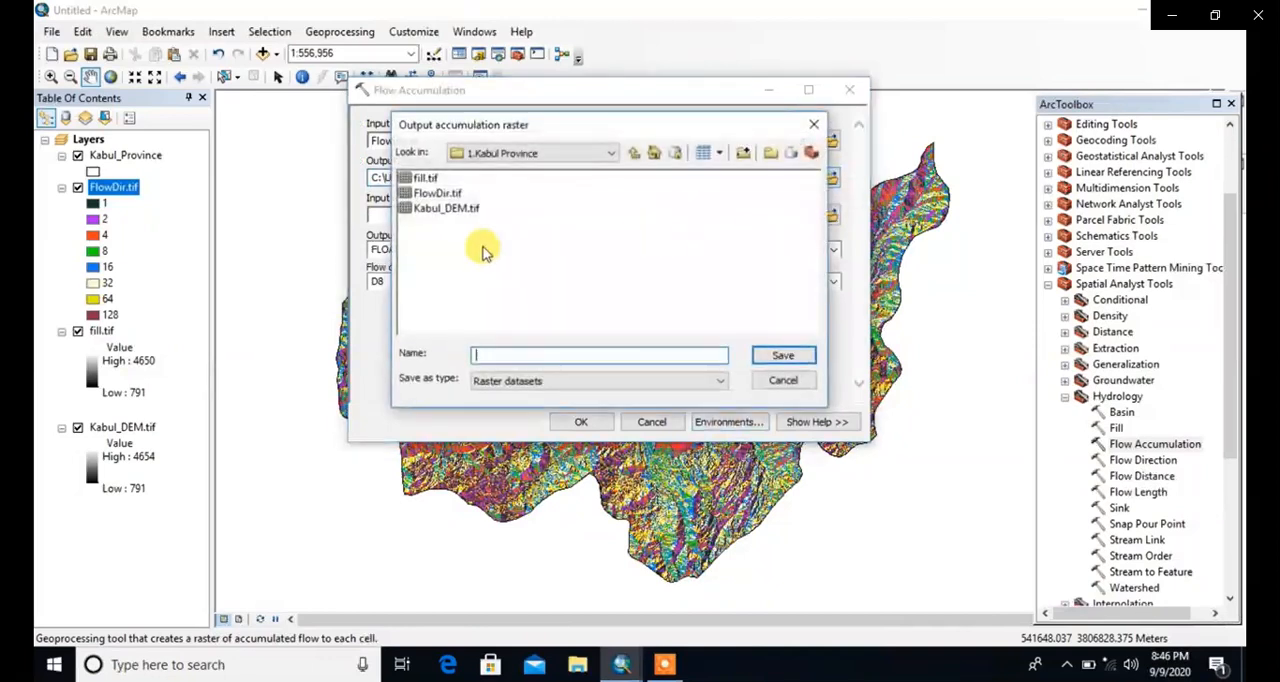
pyautogui.rightClick(500, 359)
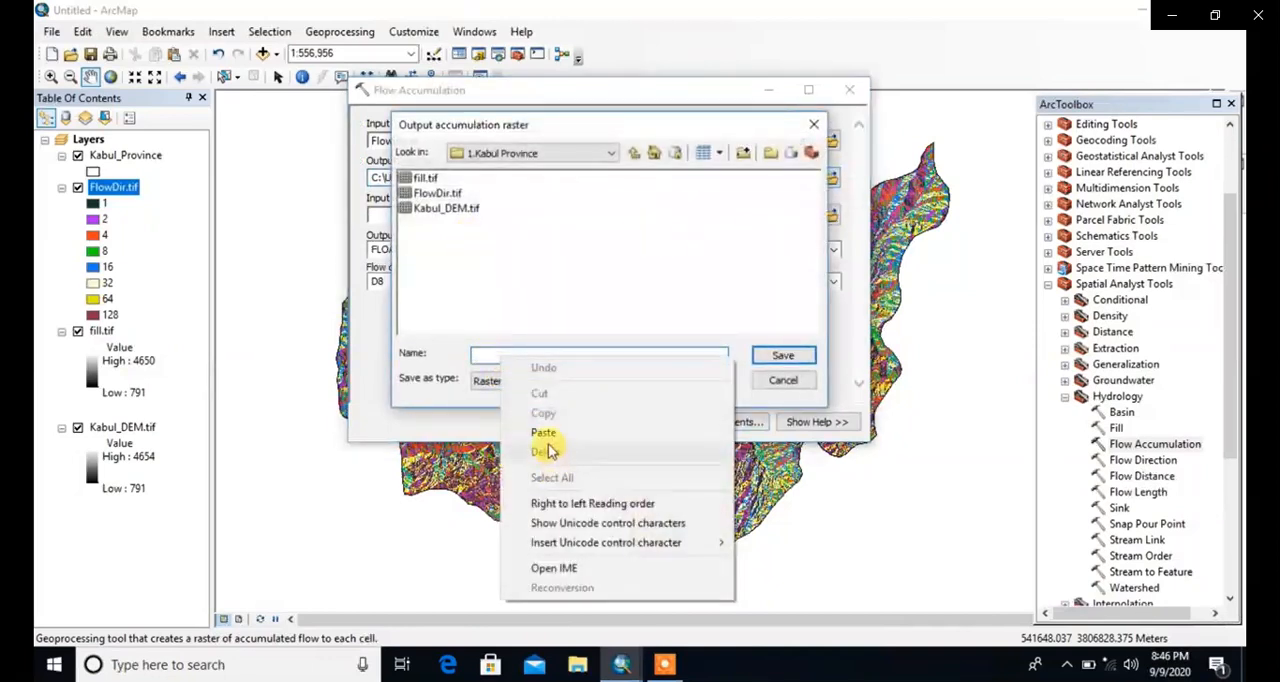
pyautogui.click(545, 435)
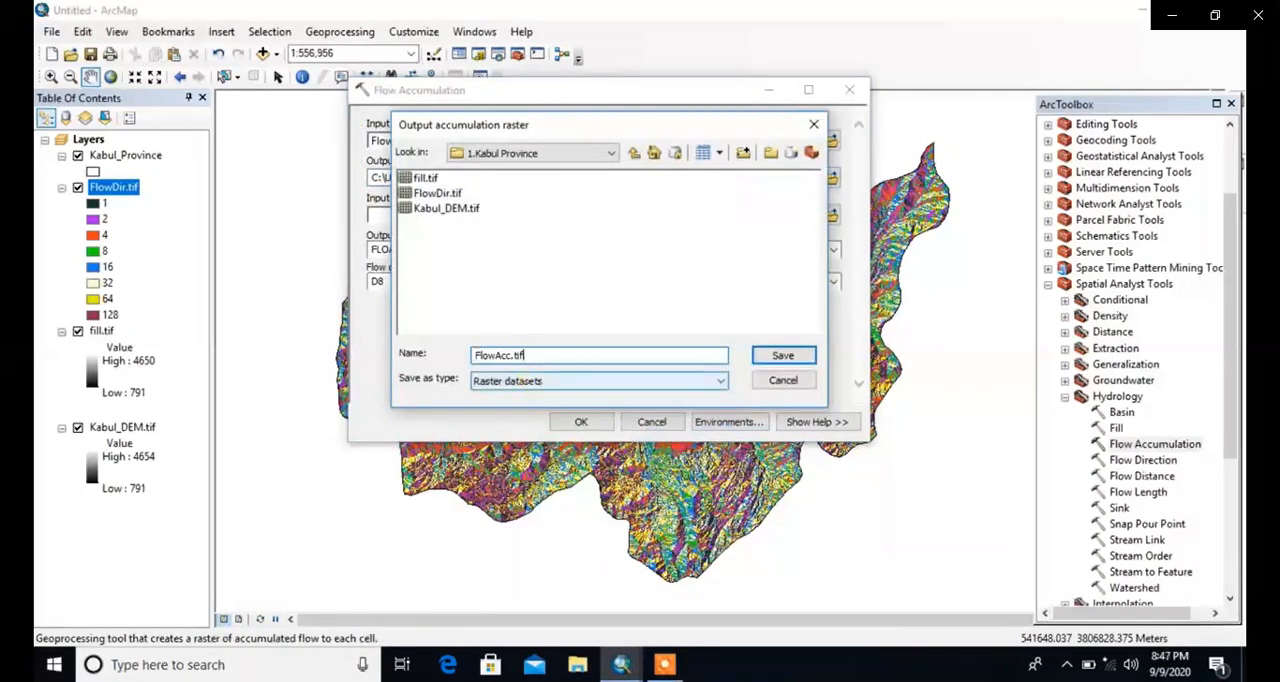
pyautogui.click(781, 355)
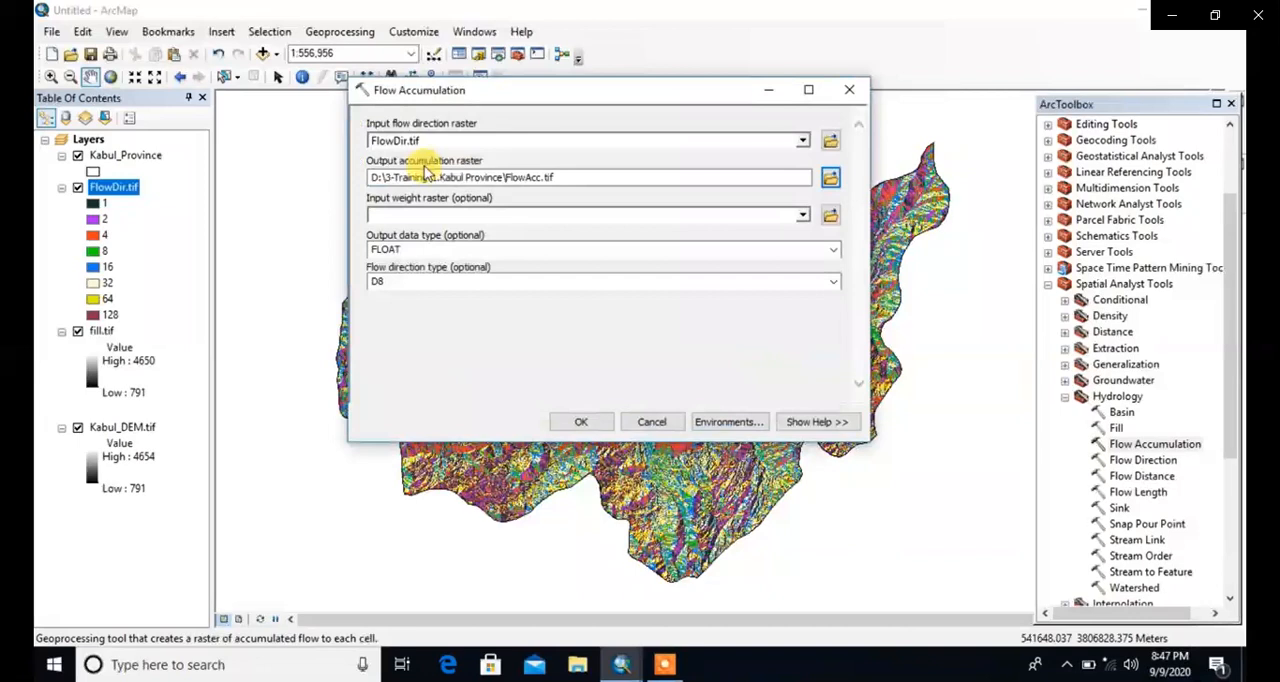
pyautogui.click(581, 422)
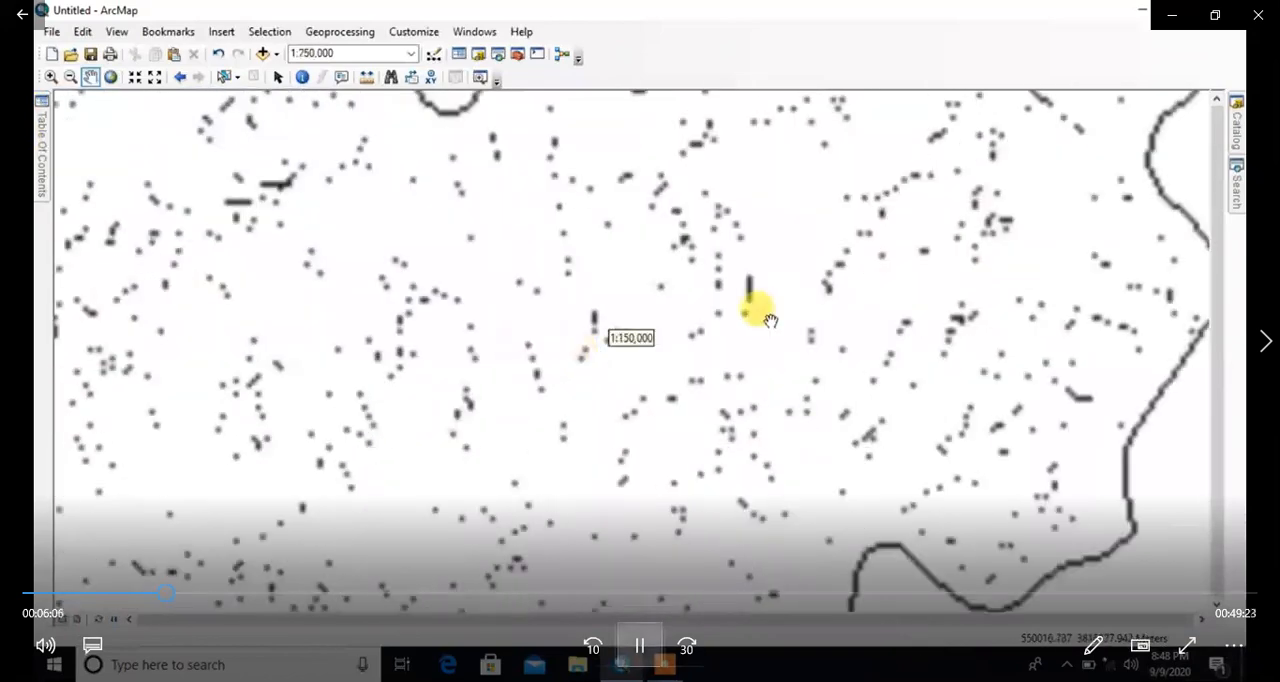
# Step: Pause the video at 00:06:07, resume it and examine the stream pattern of the flow accumulation raster
pyautogui.press('space')
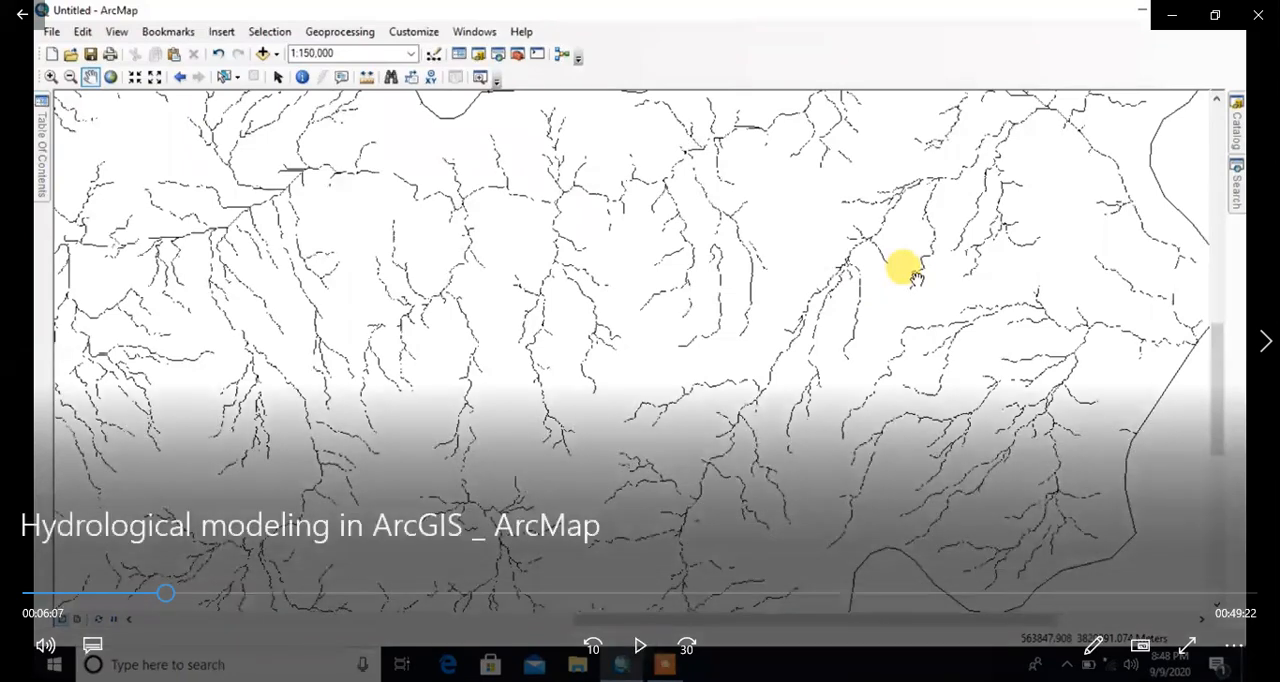
pyautogui.click(640, 646)
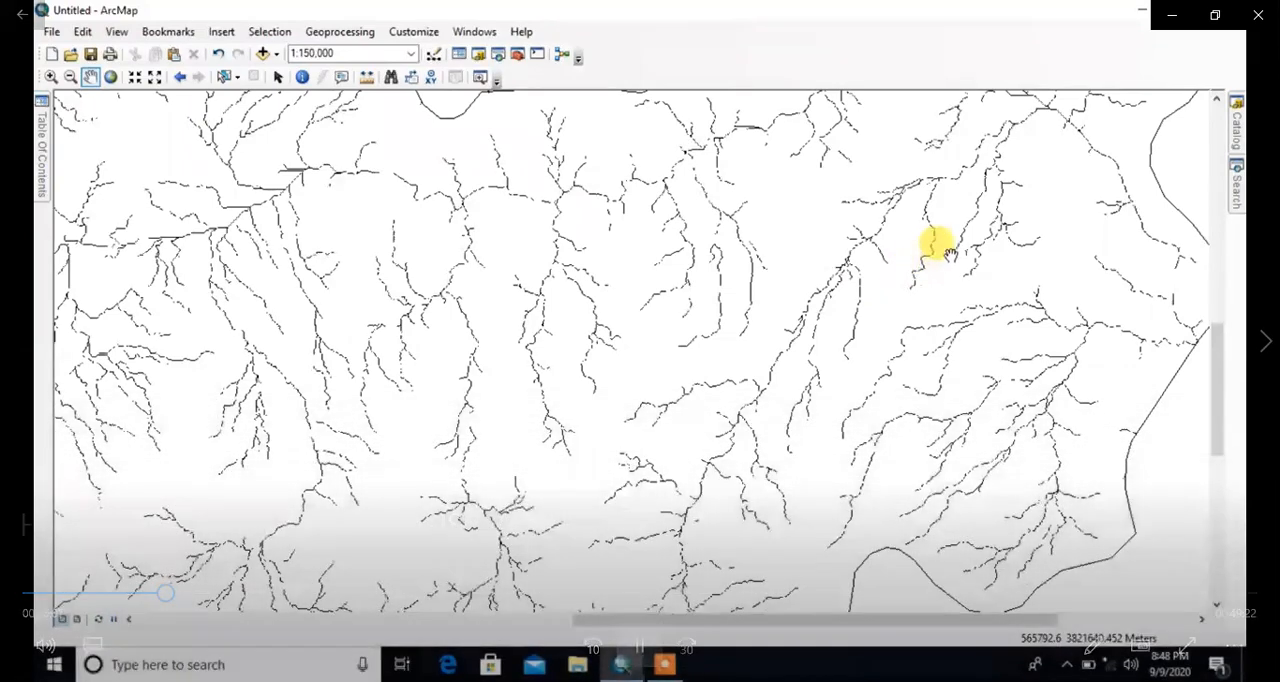
pyautogui.moveTo(964, 240); pyautogui.dragTo(756, 431)
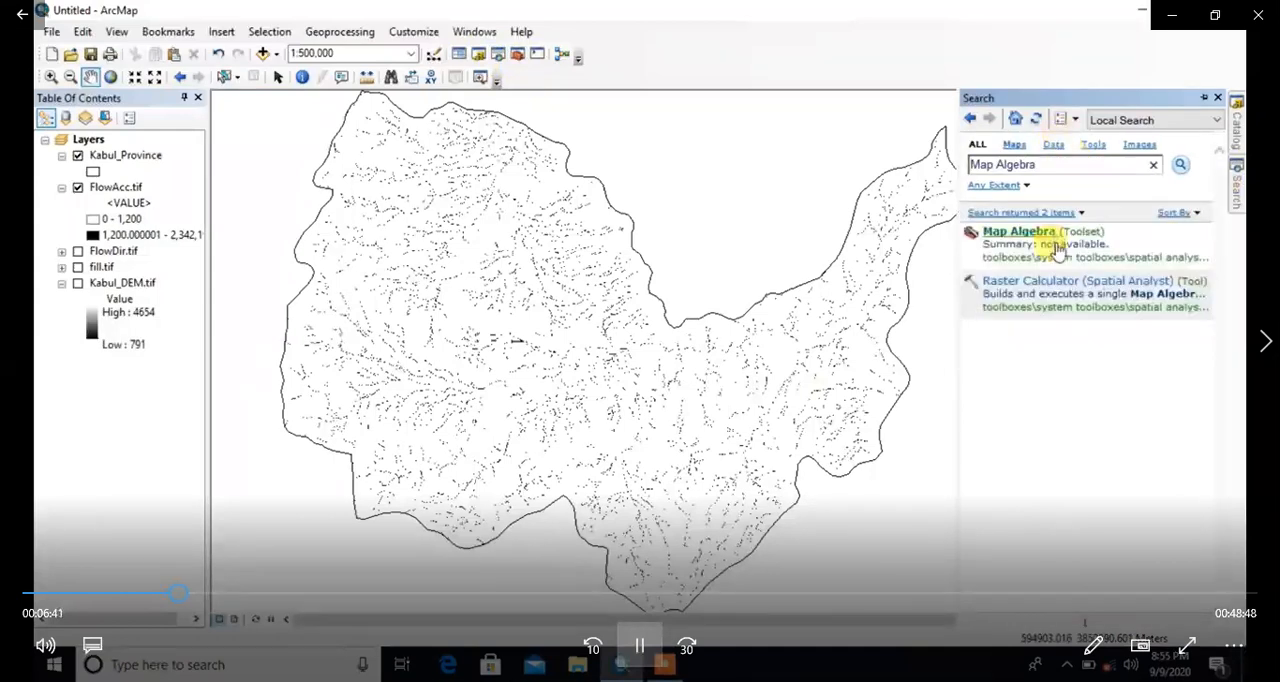
# Step: Open the Raster Calculator and enter the map algebra expression "FlowAcc.tif">1200
pyautogui.click(1050, 280)
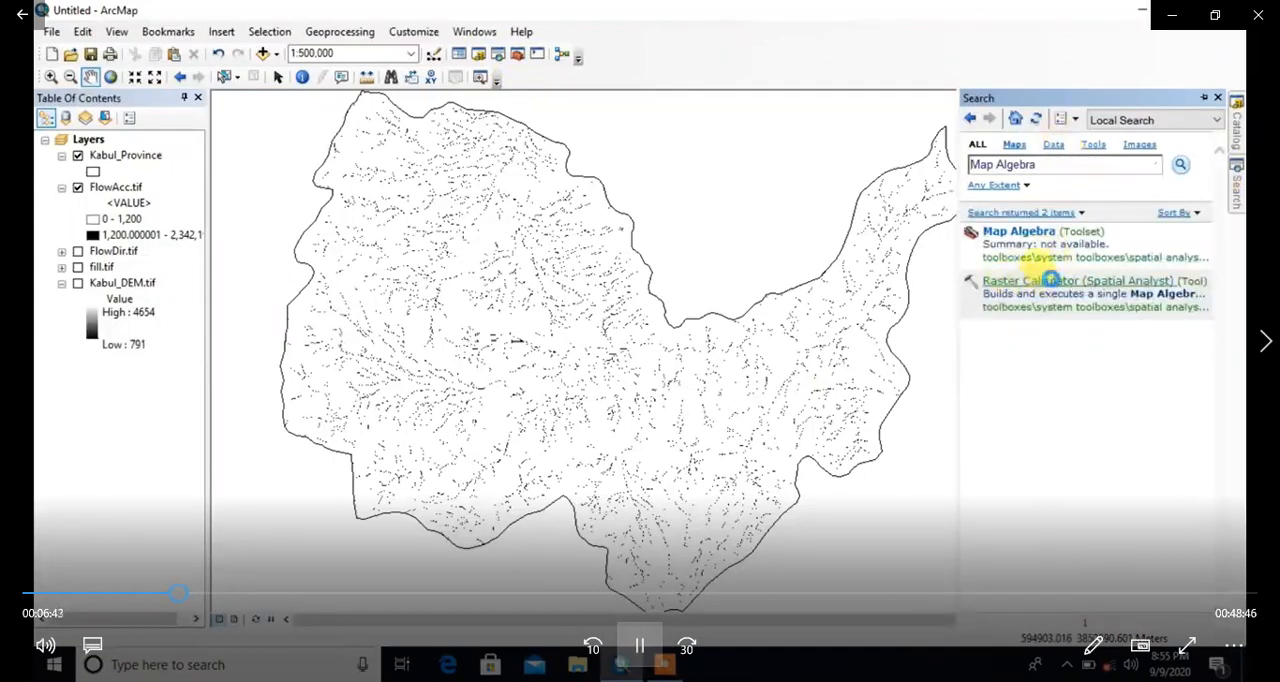
pyautogui.moveTo(507, 96); pyautogui.dragTo(667, 85)
pyautogui.click(1011, 83)
pyautogui.moveTo(530, 104); pyautogui.dragTo(627, 99)
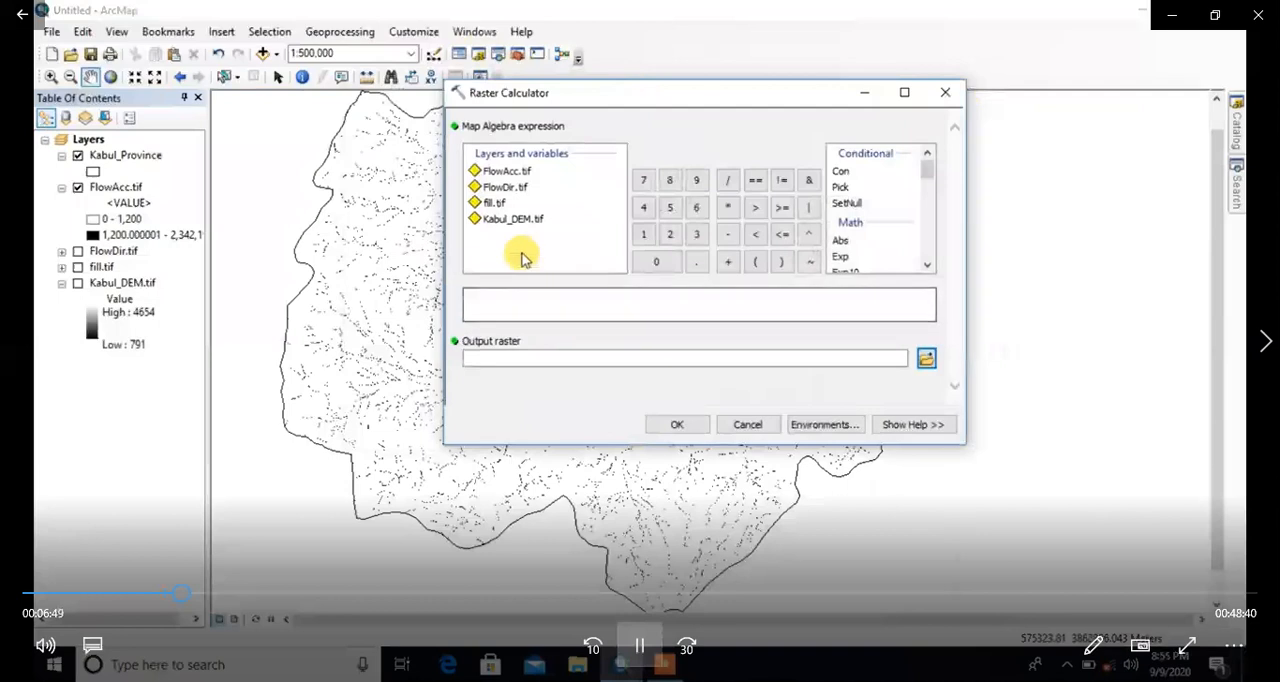
pyautogui.doubleClick(506, 172)
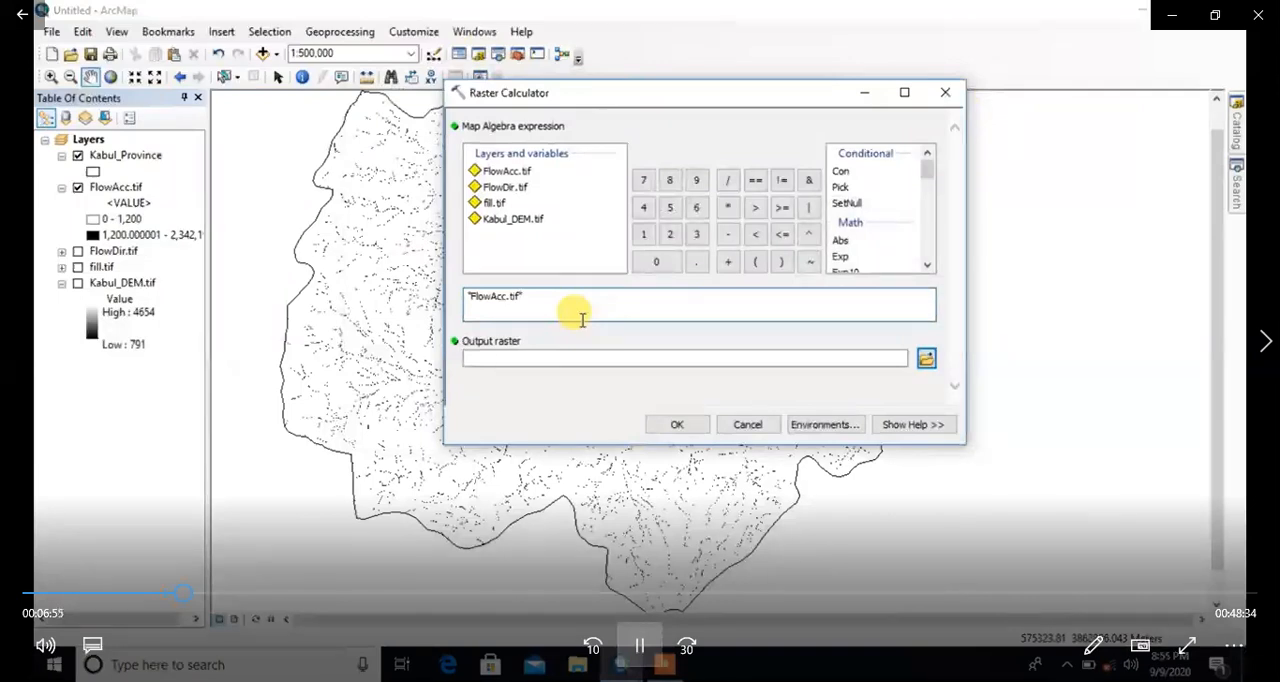
pyautogui.write('>1200')
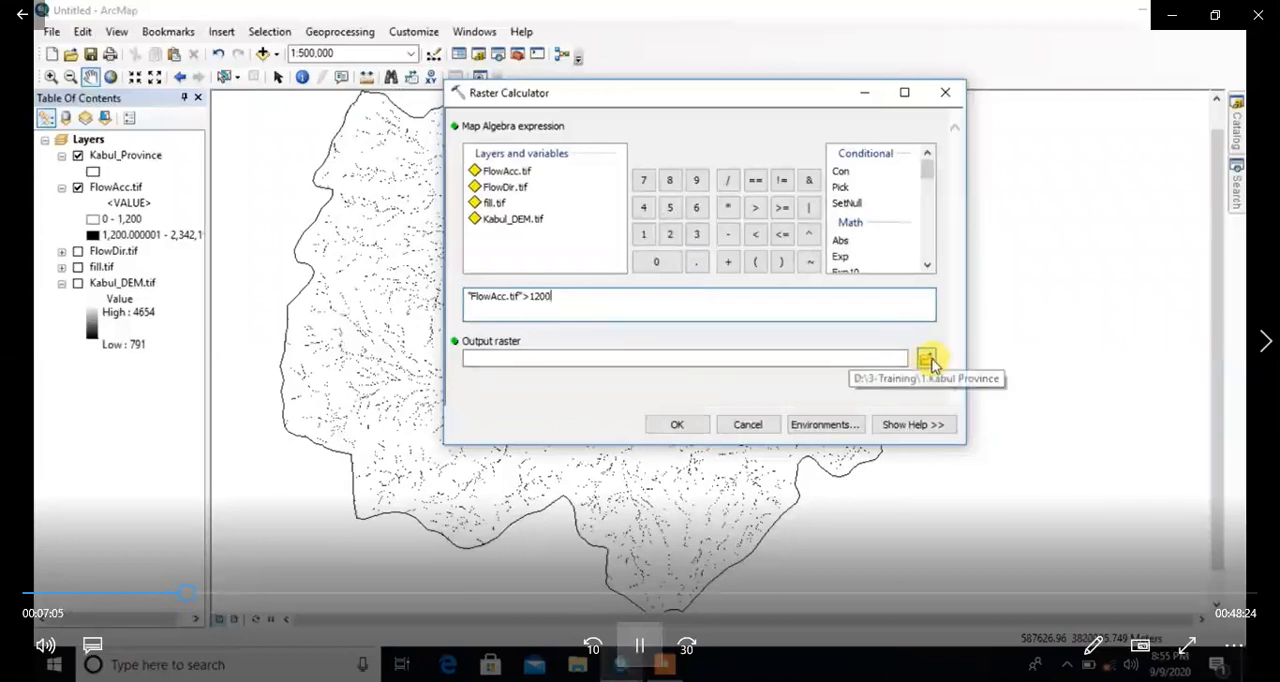
# Step: Name the output raster RasterCl_FlowAcc.tif in 1.Kabul Province and run the raster calculation
pyautogui.click(928, 357)
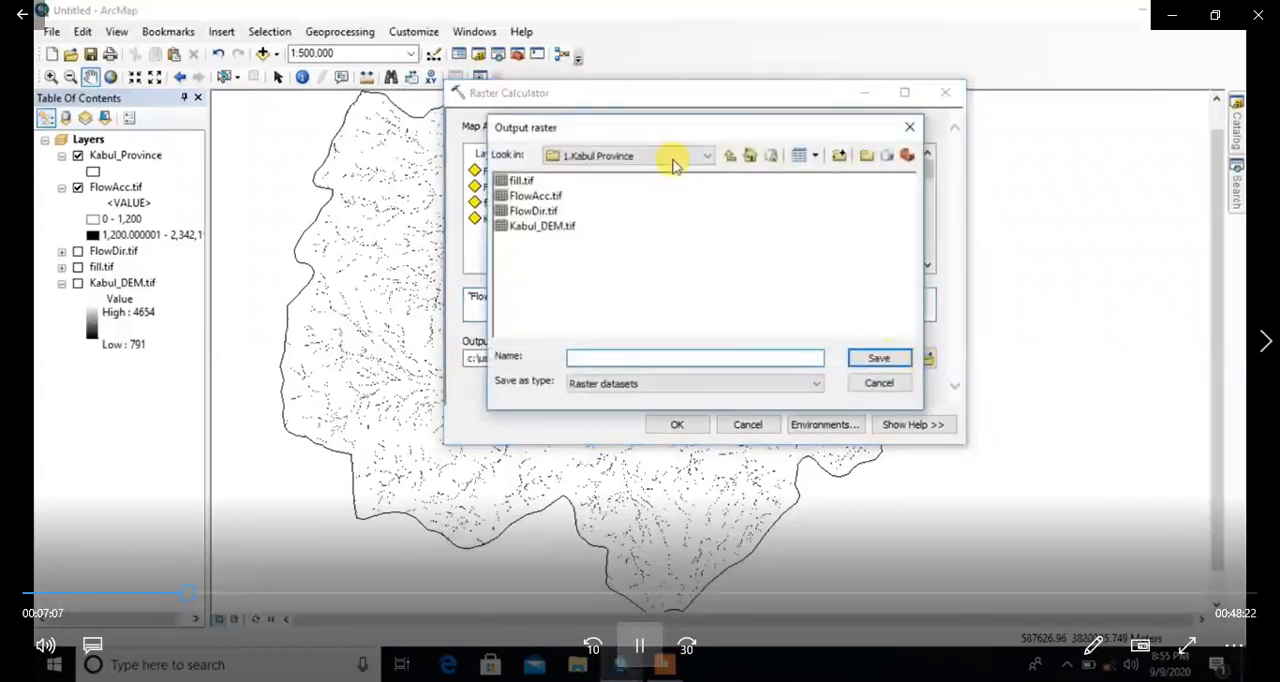
pyautogui.moveTo(654, 131); pyautogui.dragTo(876, 233)
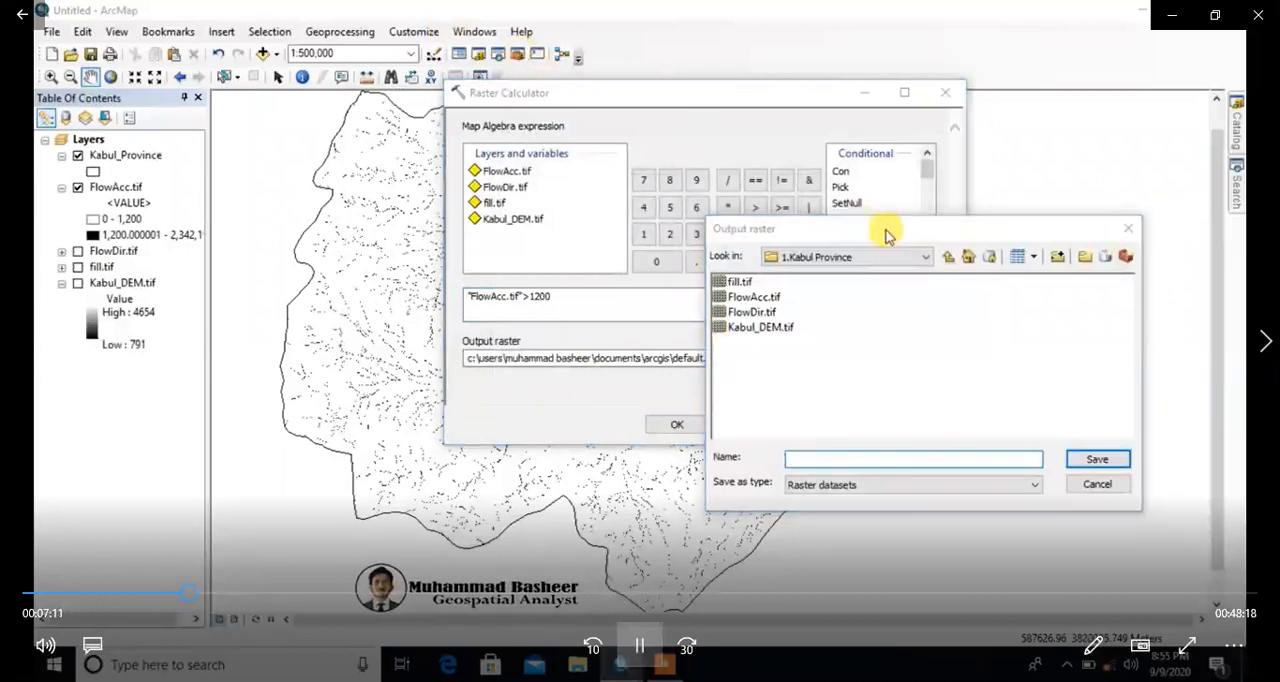
pyautogui.moveTo(886, 228); pyautogui.dragTo(631, 85)
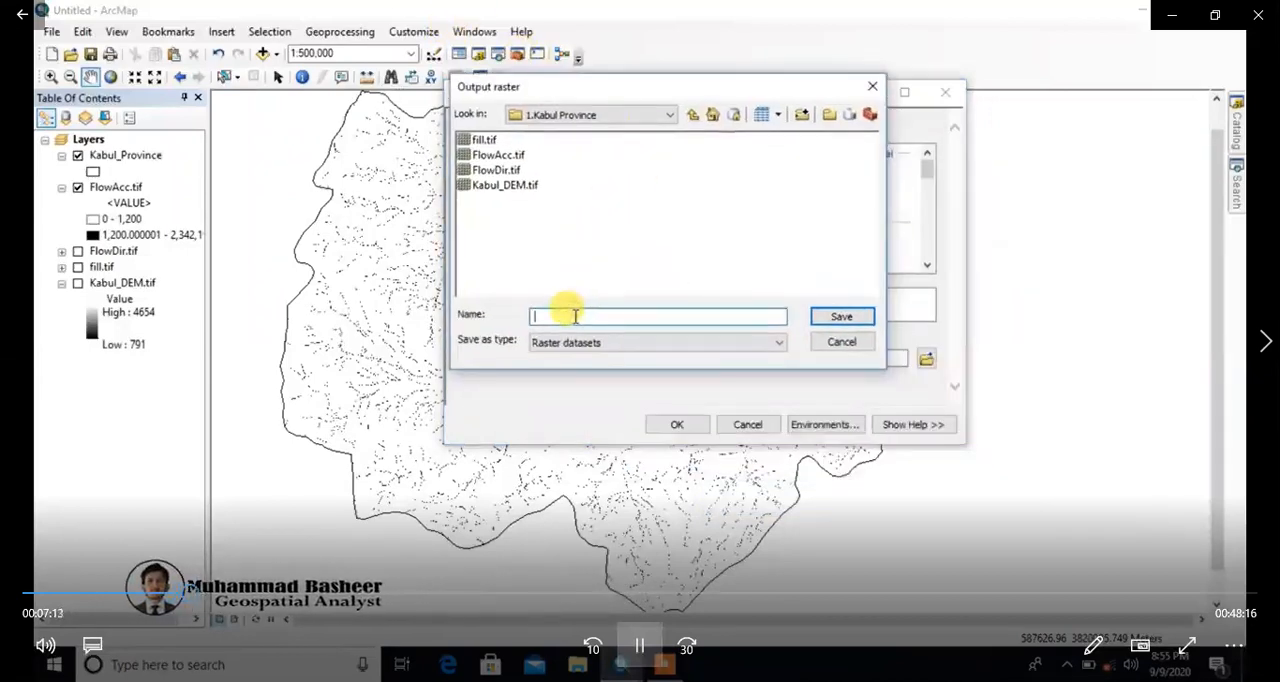
pyautogui.write('RasterCl_FlowAcc')
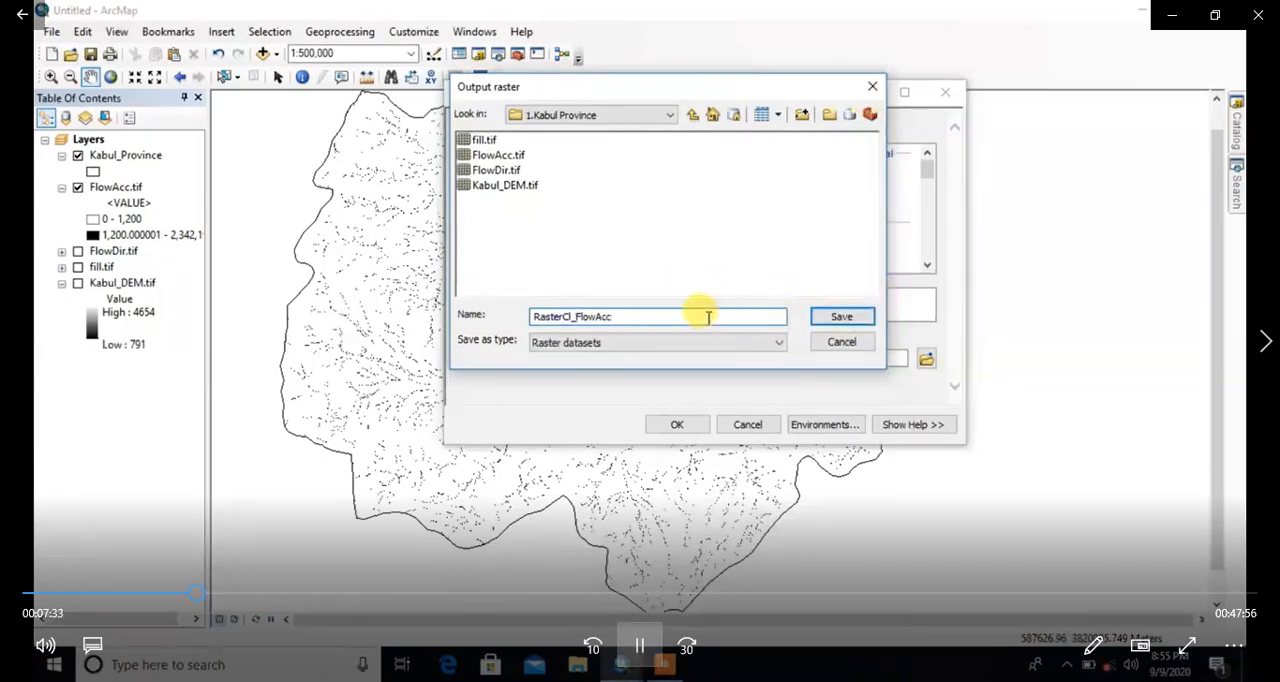
pyautogui.write('.tif')
pyautogui.click(840, 316)
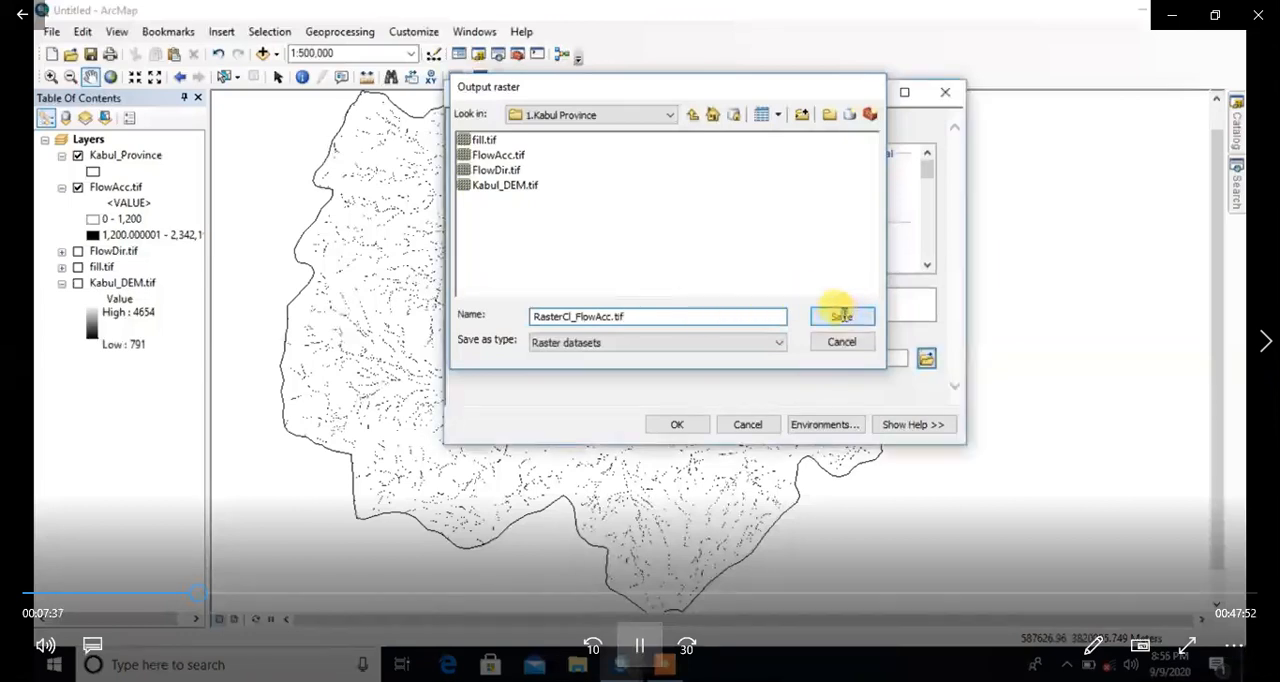
pyautogui.click(668, 424)
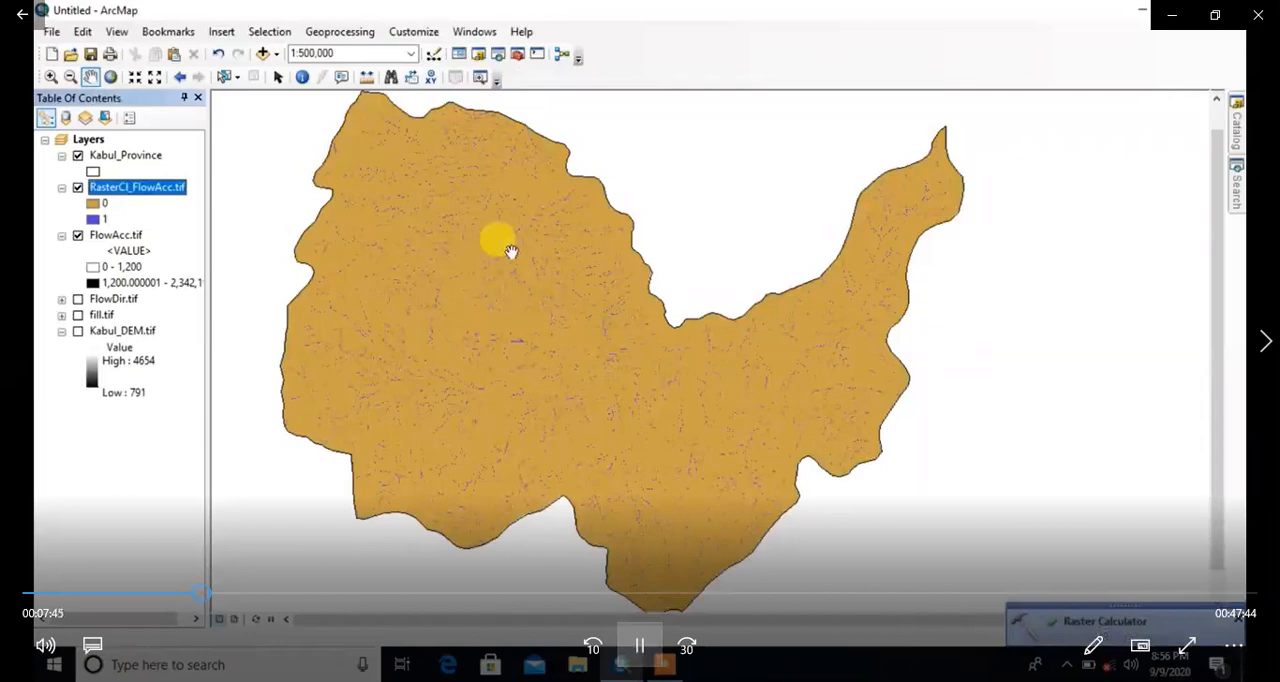
# Step: Turn off the display of the FlowAcc.tif layer beneath the calculated stream raster
pyautogui.scroll(5, 509, 251)
pyautogui.scroll(-3, 453, 203)
pyautogui.click(78, 235)
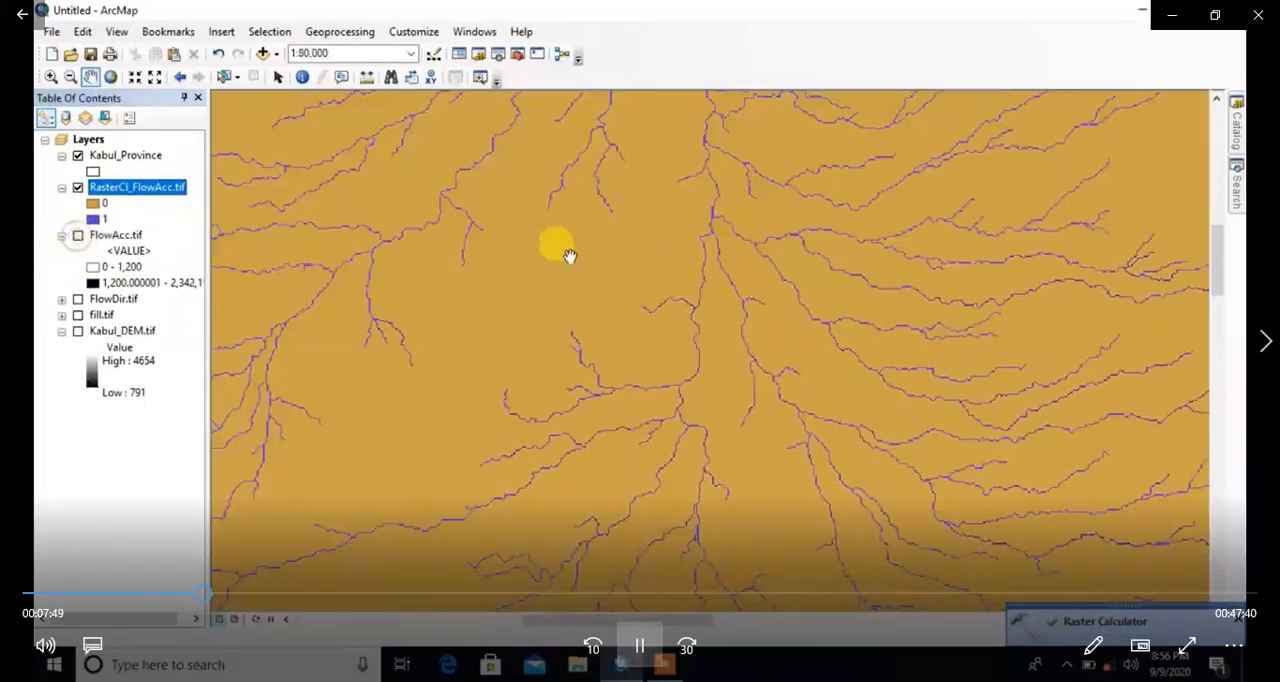
# Step: Examine the stream cells of RasterCl_FlowAcc.tif across the northern and eastern parts of Kabul Province, then the whole province
pyautogui.moveTo(570, 256); pyautogui.dragTo(762, 488)
pyautogui.moveTo(609, 234); pyautogui.dragTo(817, 543)
pyautogui.moveTo(573, 217); pyautogui.dragTo(742, 476)
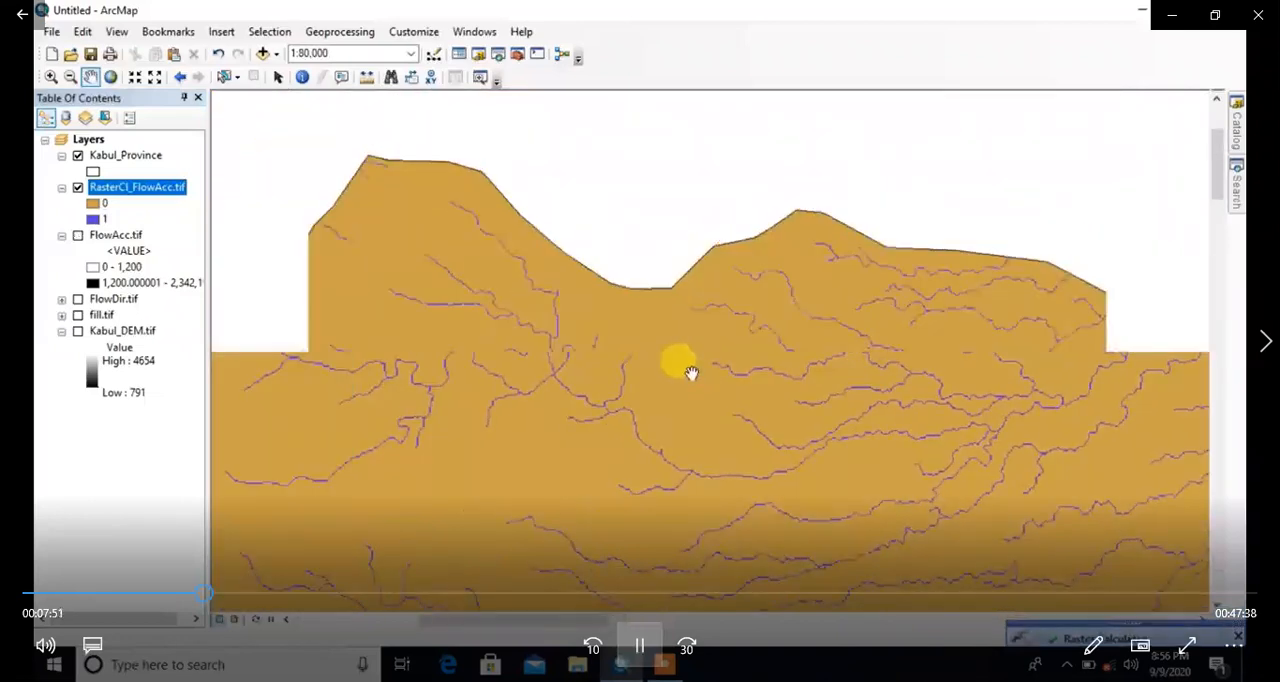
pyautogui.scroll(-5, 829, 434)
pyautogui.scroll(3, 674, 331)
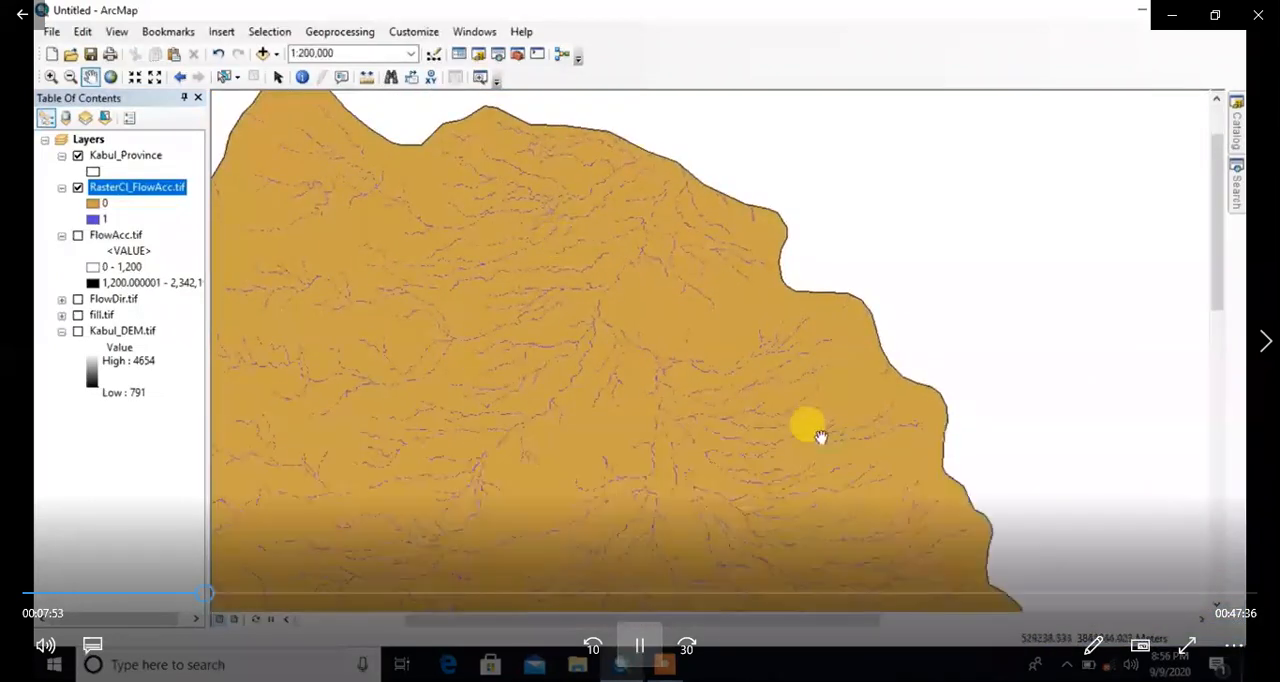
pyautogui.moveTo(820, 437); pyautogui.dragTo(717, 186)
pyautogui.moveTo(796, 421); pyautogui.dragTo(502, 51)
pyautogui.moveTo(819, 213); pyautogui.dragTo(631, 393)
pyautogui.moveTo(877, 301); pyautogui.dragTo(741, 485)
pyautogui.moveTo(776, 304); pyautogui.dragTo(711, 426)
pyautogui.moveTo(804, 237); pyautogui.dragTo(698, 399)
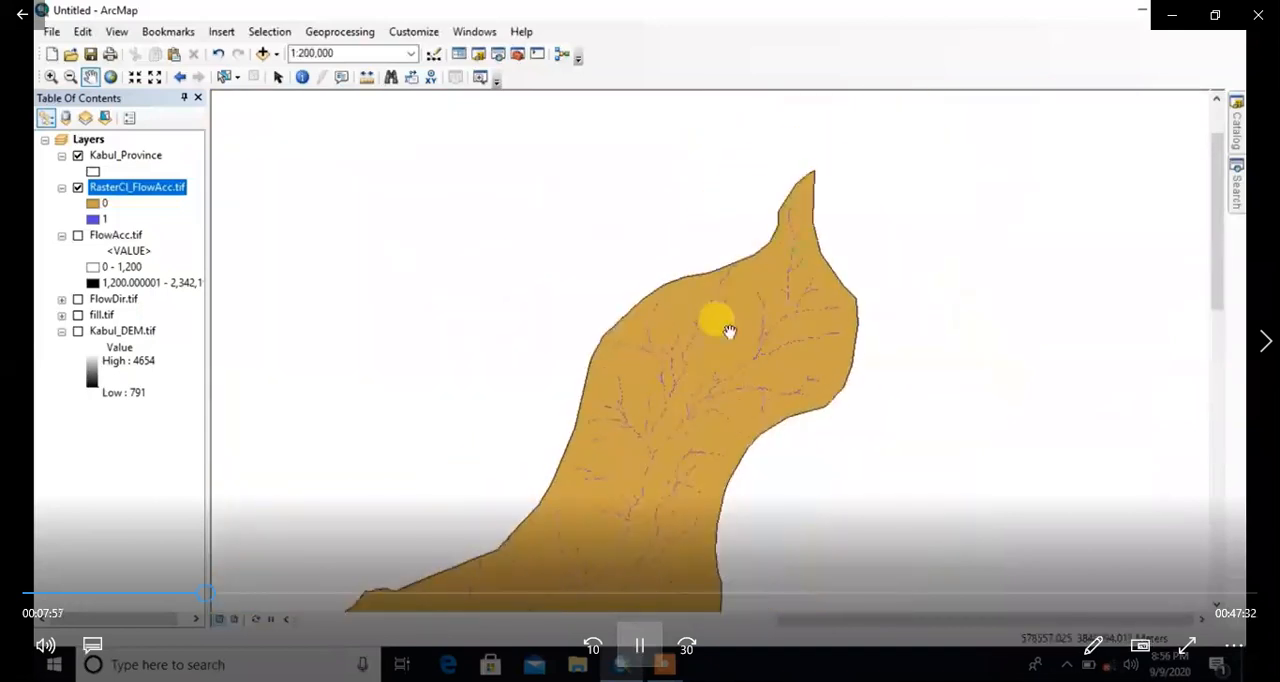
pyautogui.scroll(3, 740, 310)
pyautogui.moveTo(899, 420); pyautogui.dragTo(812, 199)
pyautogui.moveTo(758, 376); pyautogui.dragTo(884, 253)
pyautogui.moveTo(514, 392); pyautogui.dragTo(820, 340)
pyautogui.moveTo(780, 491); pyautogui.dragTo(704, 185)
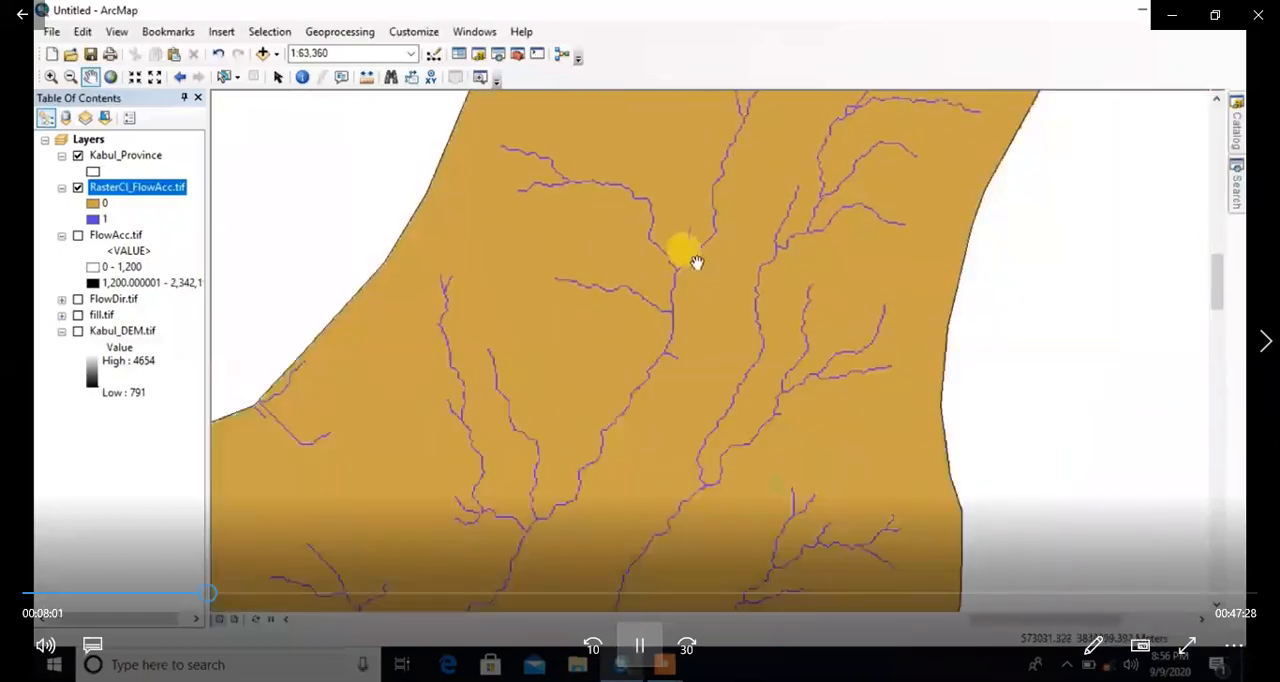
pyautogui.moveTo(634, 430); pyautogui.dragTo(740, 252)
pyautogui.moveTo(688, 343); pyautogui.dragTo(677, 368)
pyautogui.scroll(-5, 677, 368)
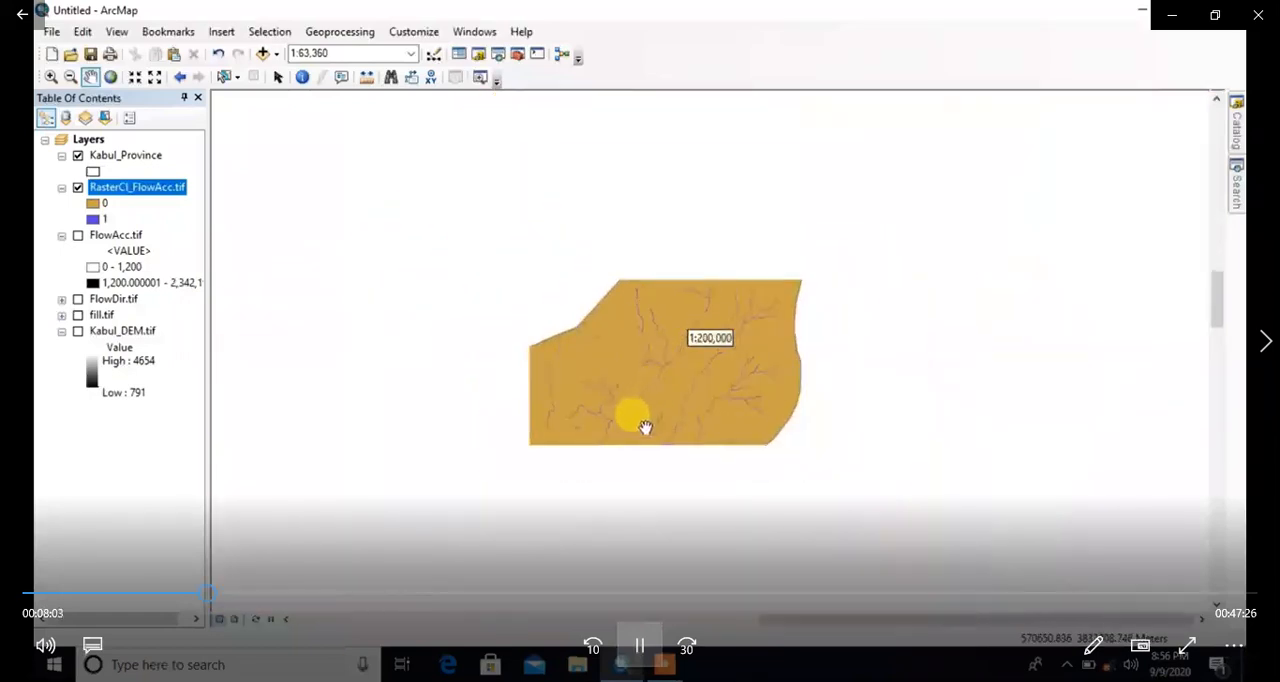
pyautogui.scroll(2, 754, 240)
pyautogui.scroll(-2, 625, 360)
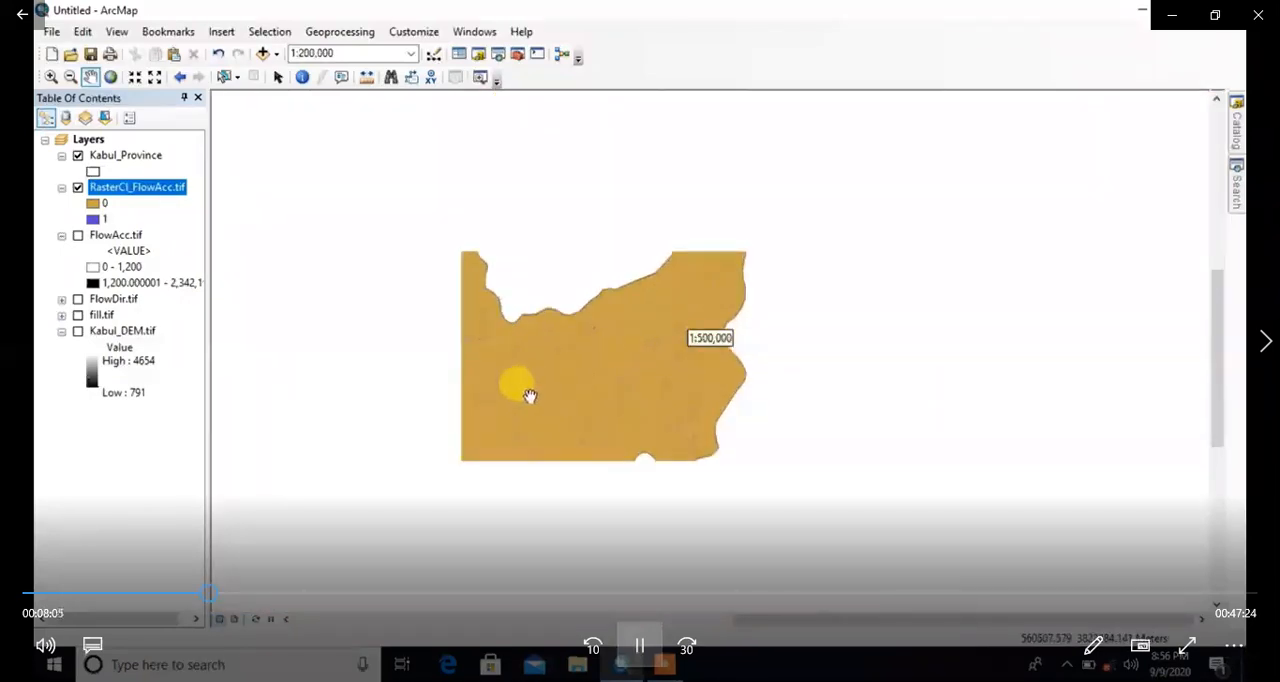
pyautogui.moveTo(557, 326); pyautogui.dragTo(634, 420)
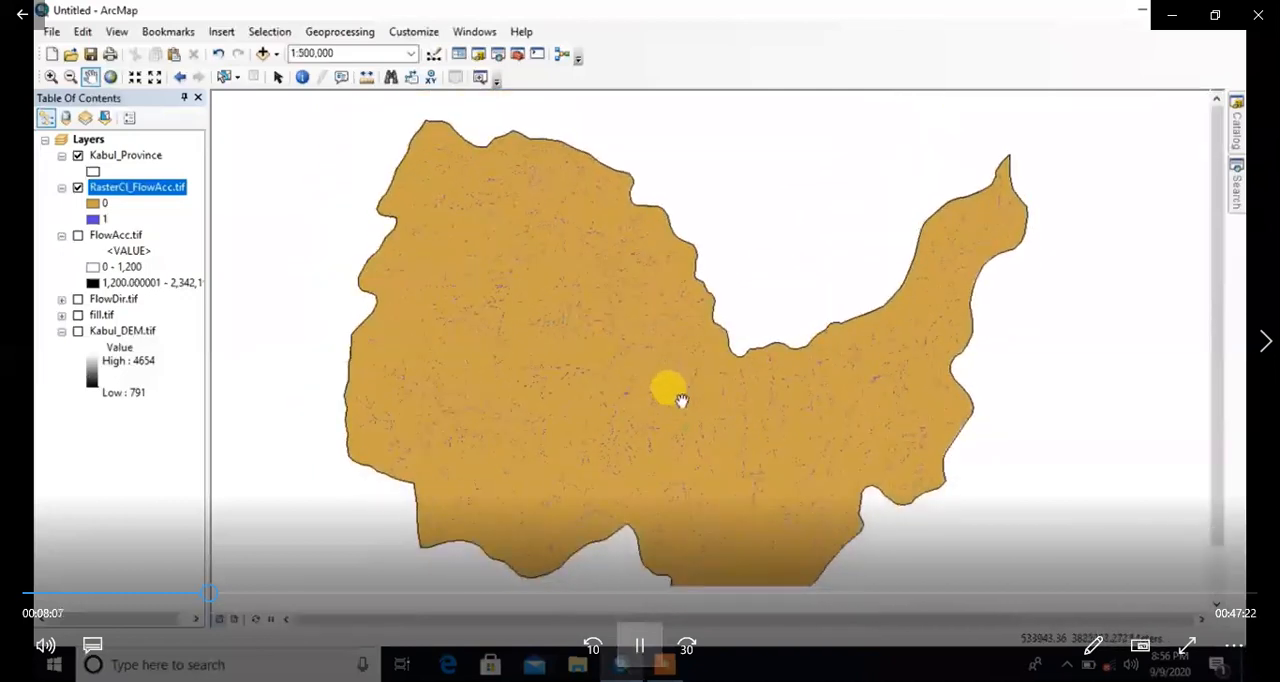
# Step: Open the Stream Order tool and set RasterCl_FlowAcc.tif as the stream raster and FlowDir.tif as the flow direction raster
pyautogui.click(518, 54)
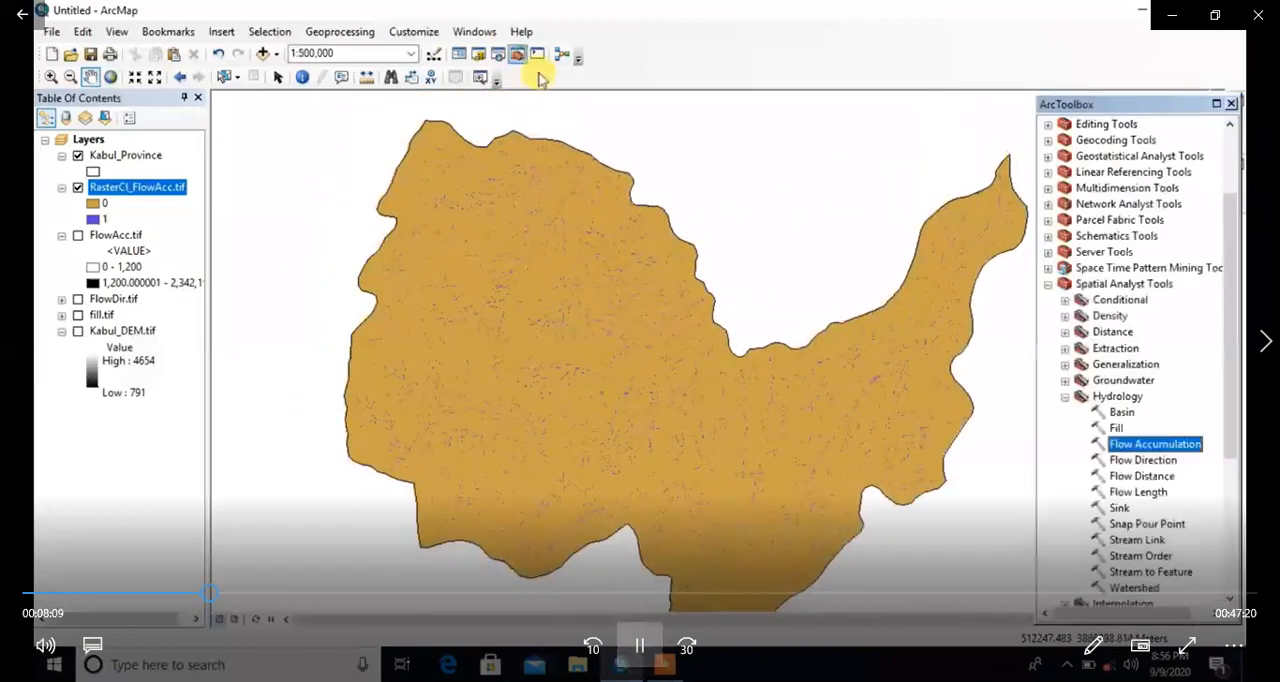
pyautogui.scroll(-2, 1187, 459)
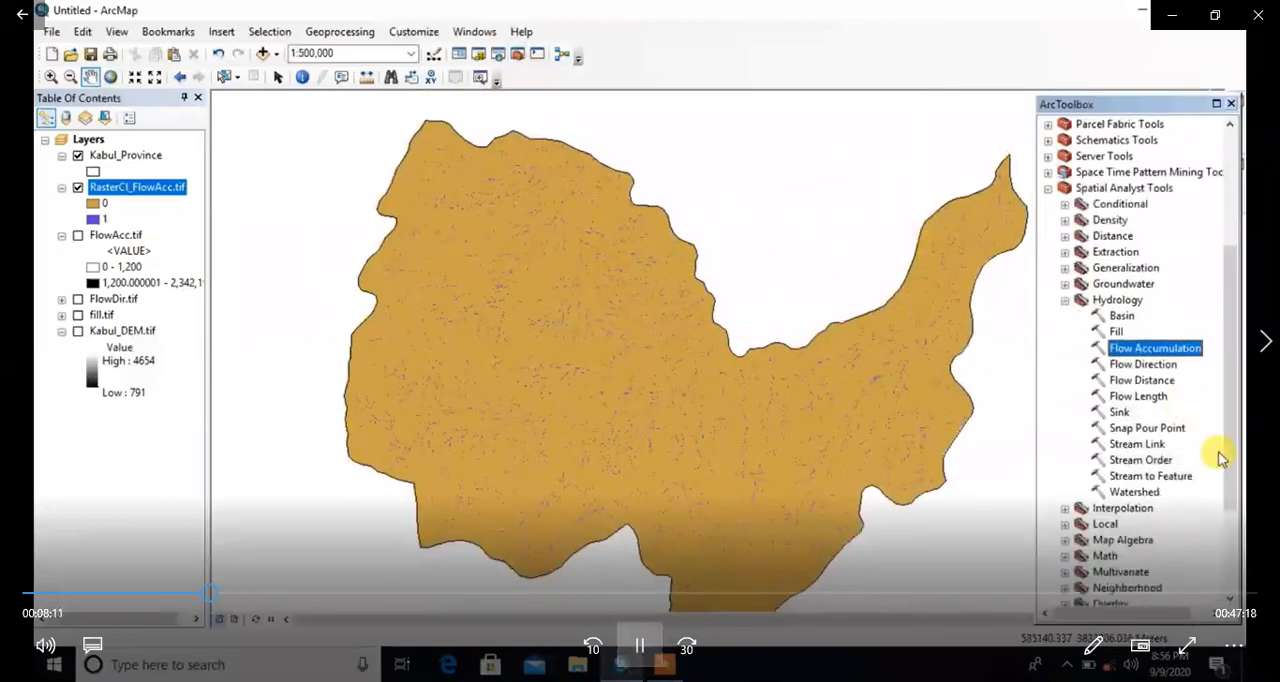
pyautogui.doubleClick(1140, 459)
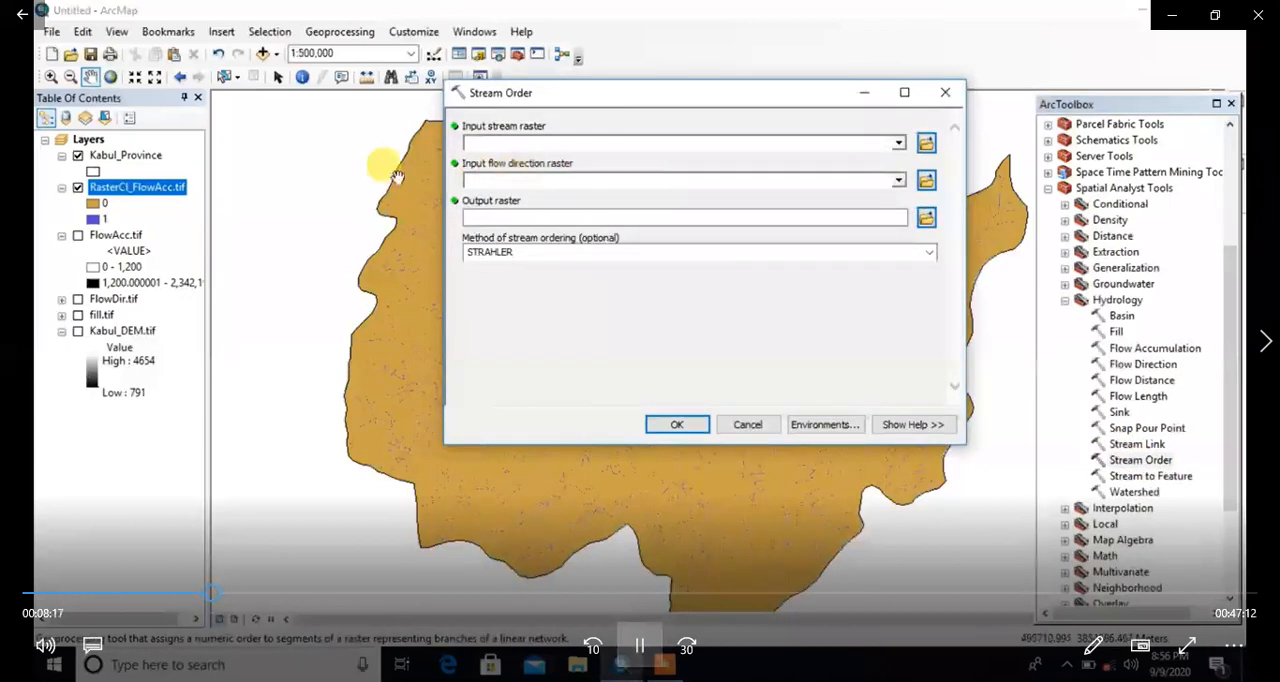
pyautogui.moveTo(152, 190); pyautogui.dragTo(540, 143)
pyautogui.moveTo(588, 97); pyautogui.dragTo(580, 218)
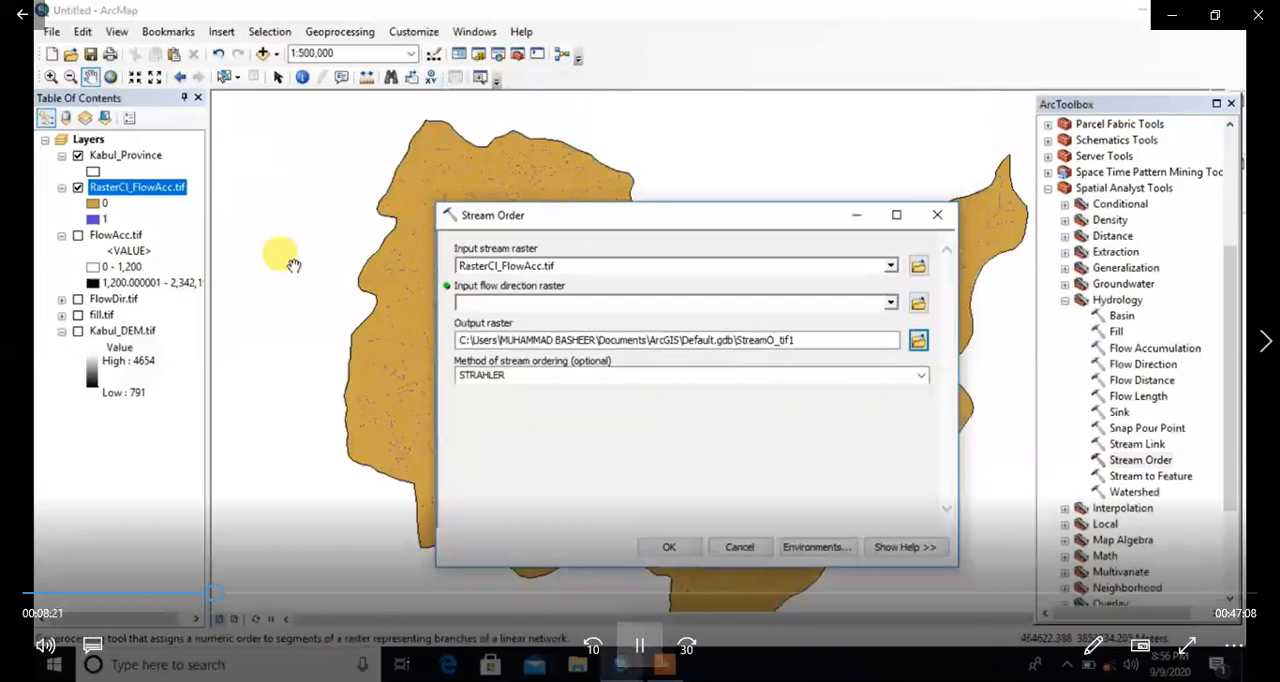
pyautogui.moveTo(112, 299); pyautogui.dragTo(487, 303)
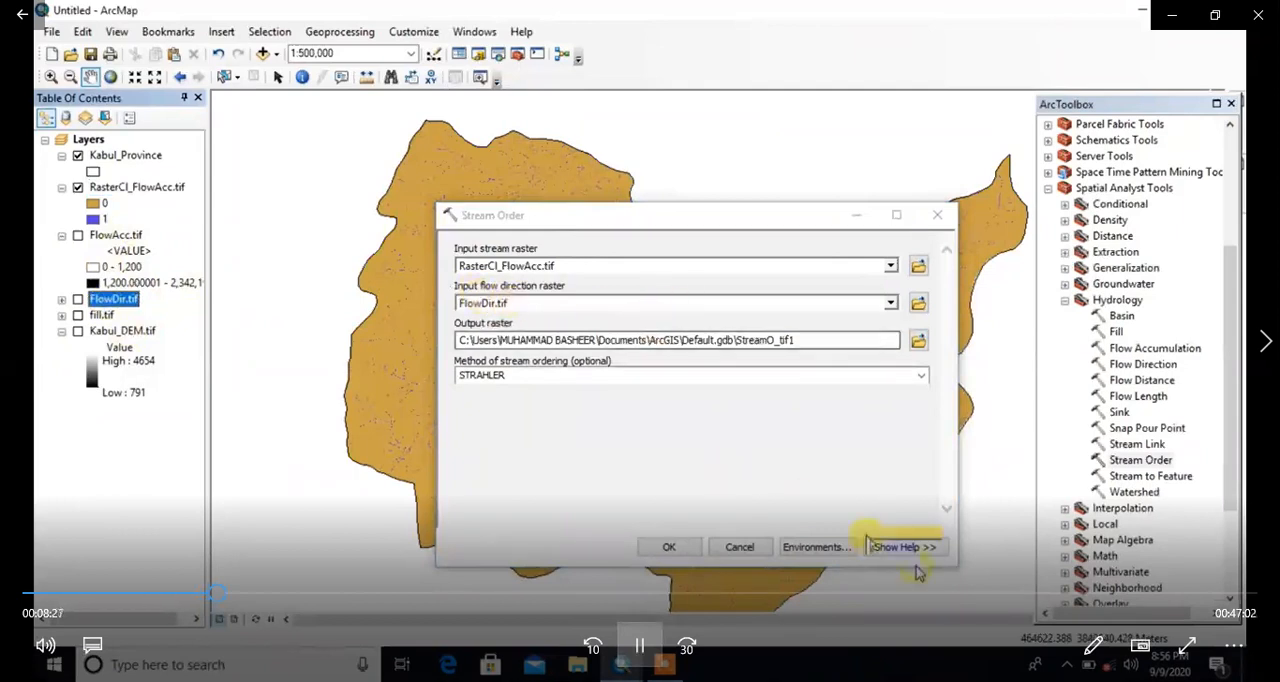
pyautogui.click(673, 665)
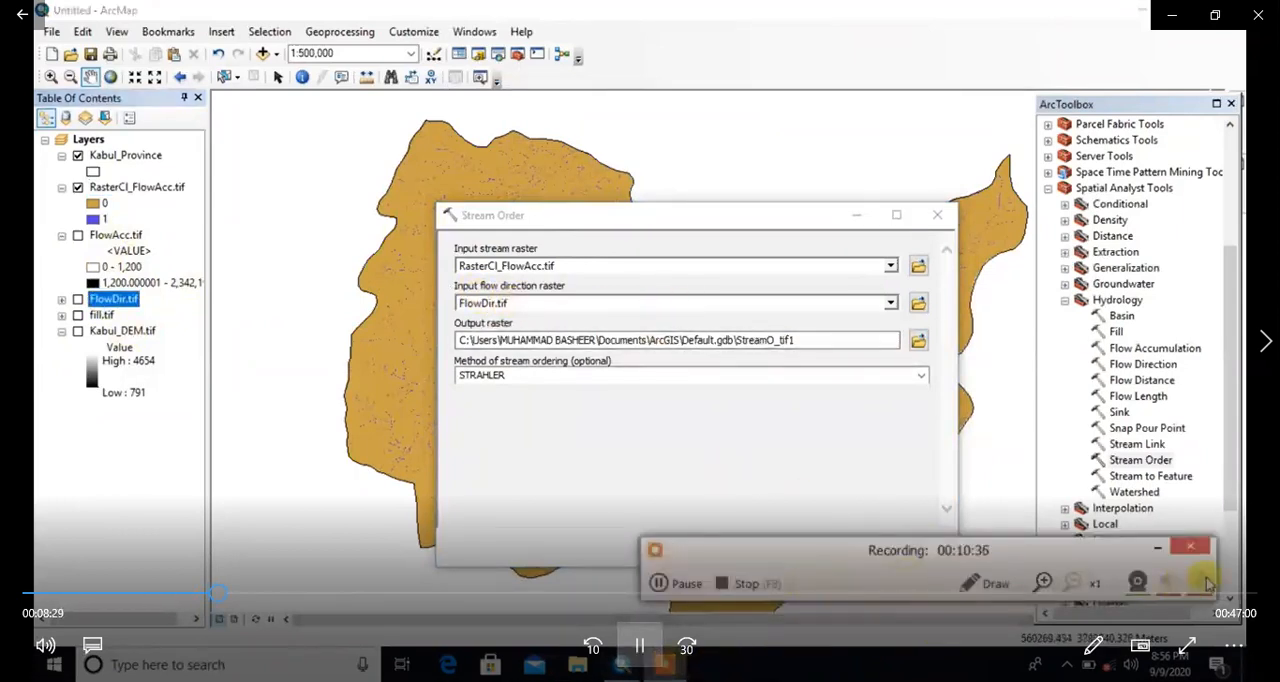
pyautogui.moveTo(720, 615)
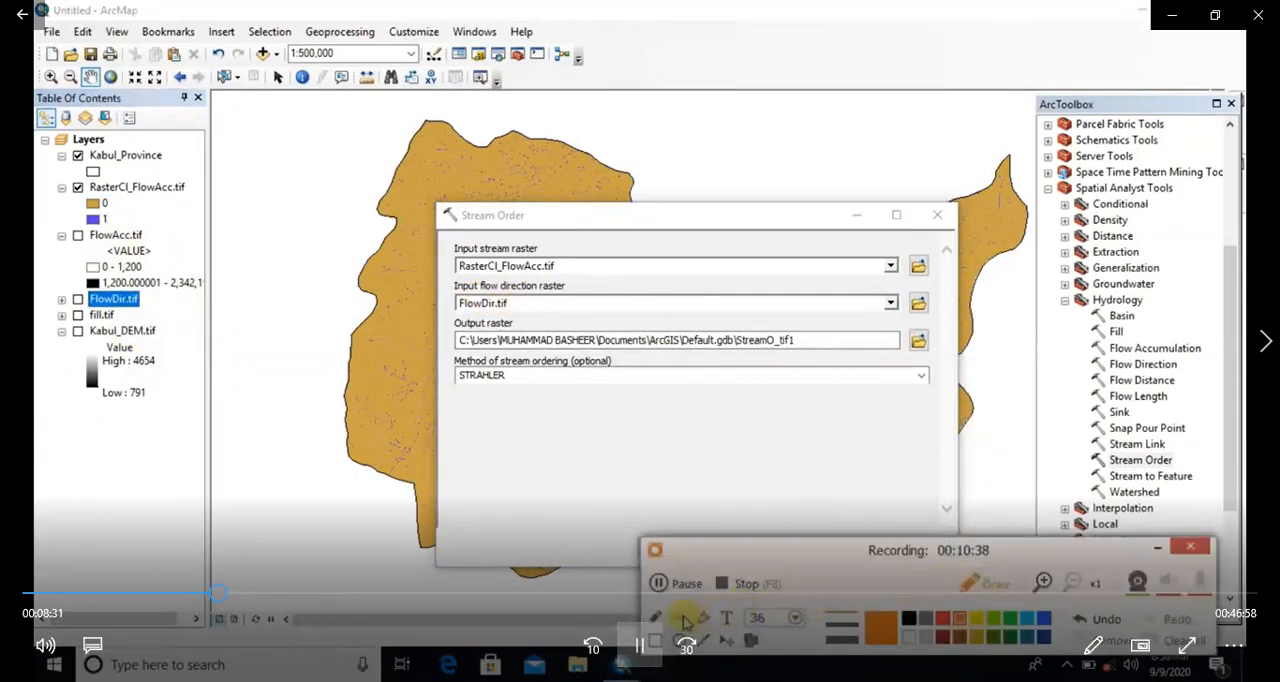
pyautogui.click(908, 618)
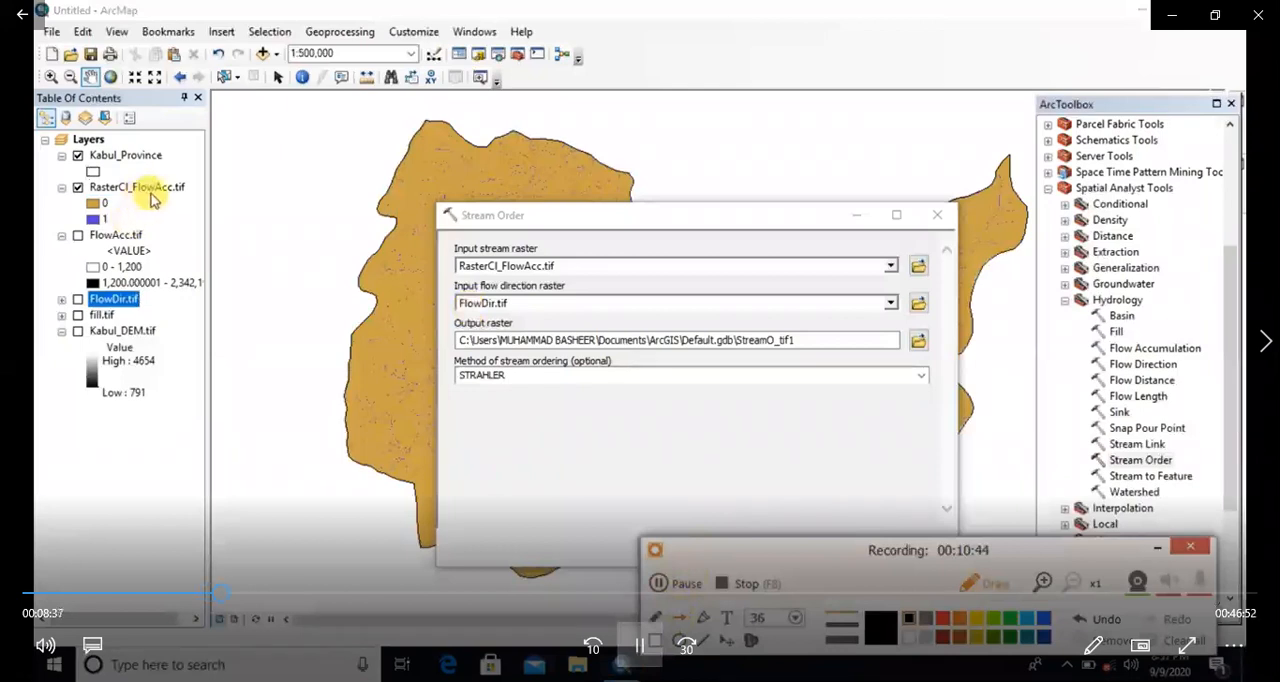
pyautogui.moveTo(148, 200)
pyautogui.mouseDown()
pyautogui.moveTo(320, 214)
pyautogui.moveTo(452, 262)
pyautogui.mouseUp()
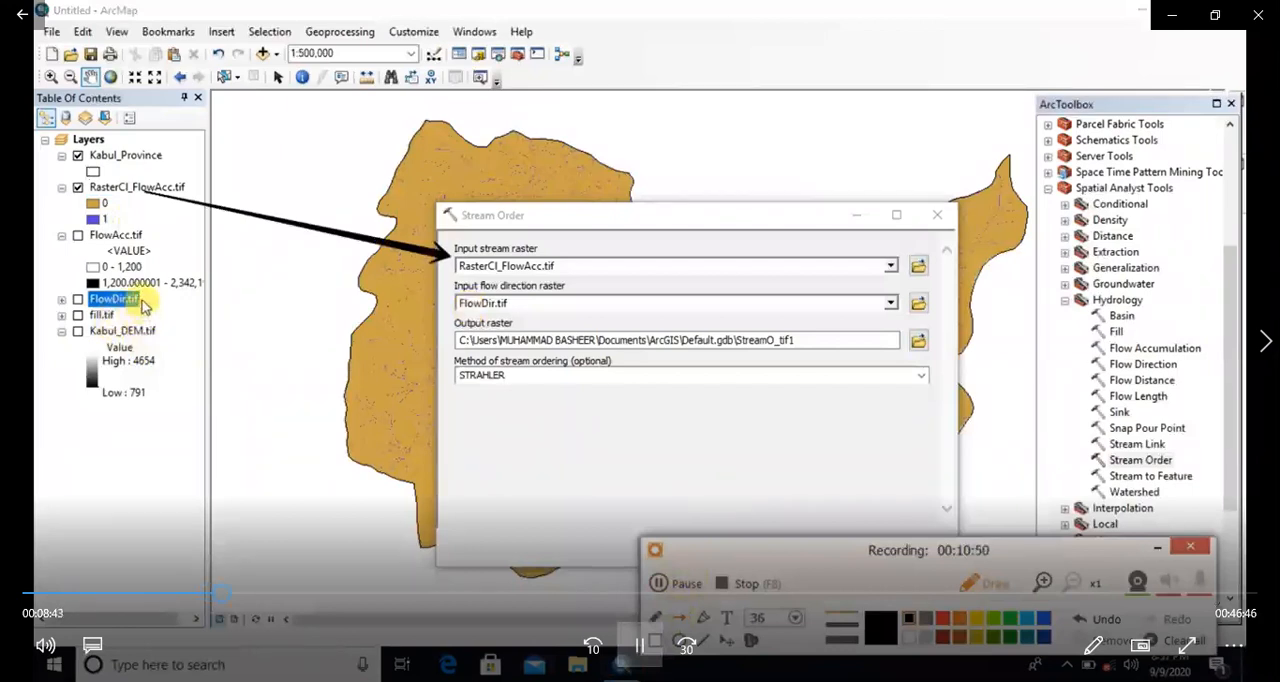
pyautogui.moveTo(143, 303); pyautogui.dragTo(455, 307)
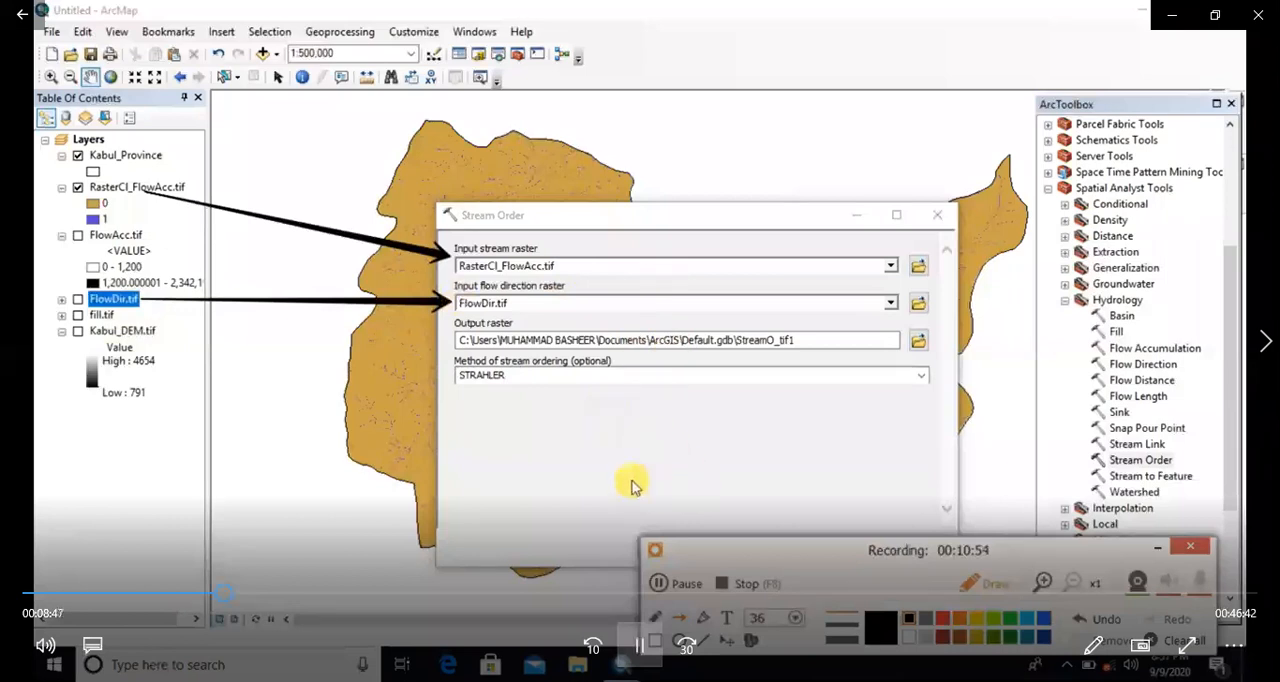
pyautogui.click(1174, 642)
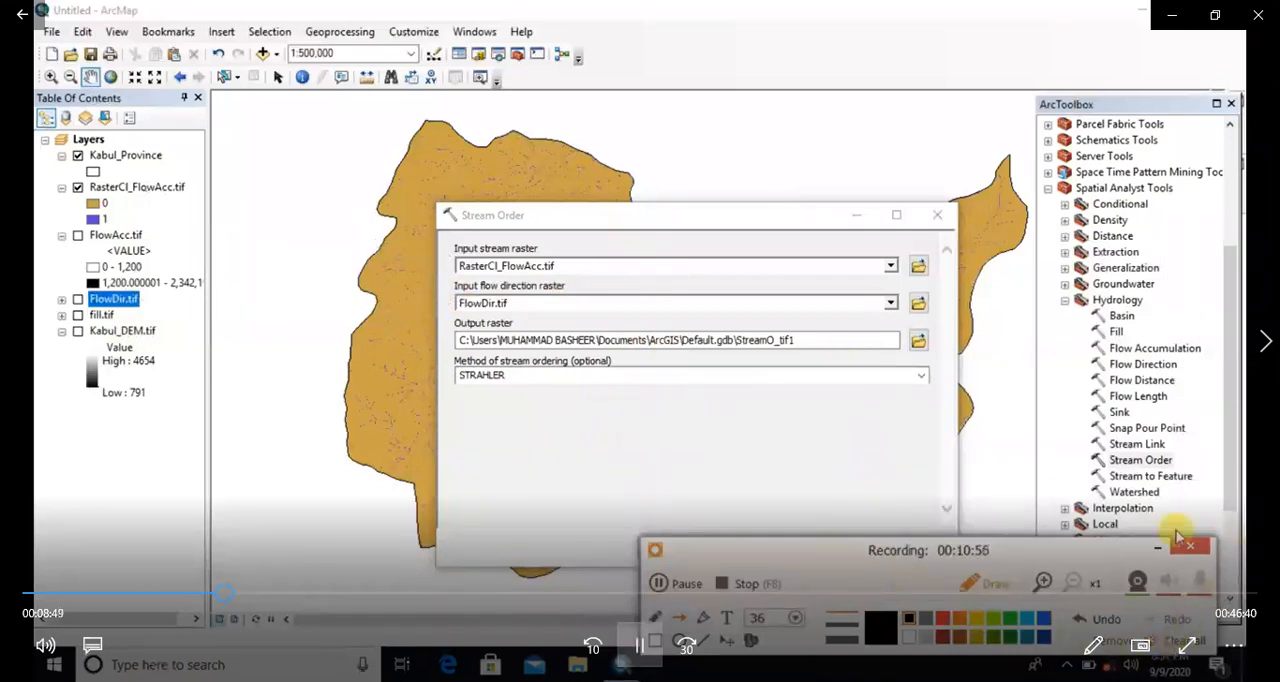
pyautogui.click(1157, 548)
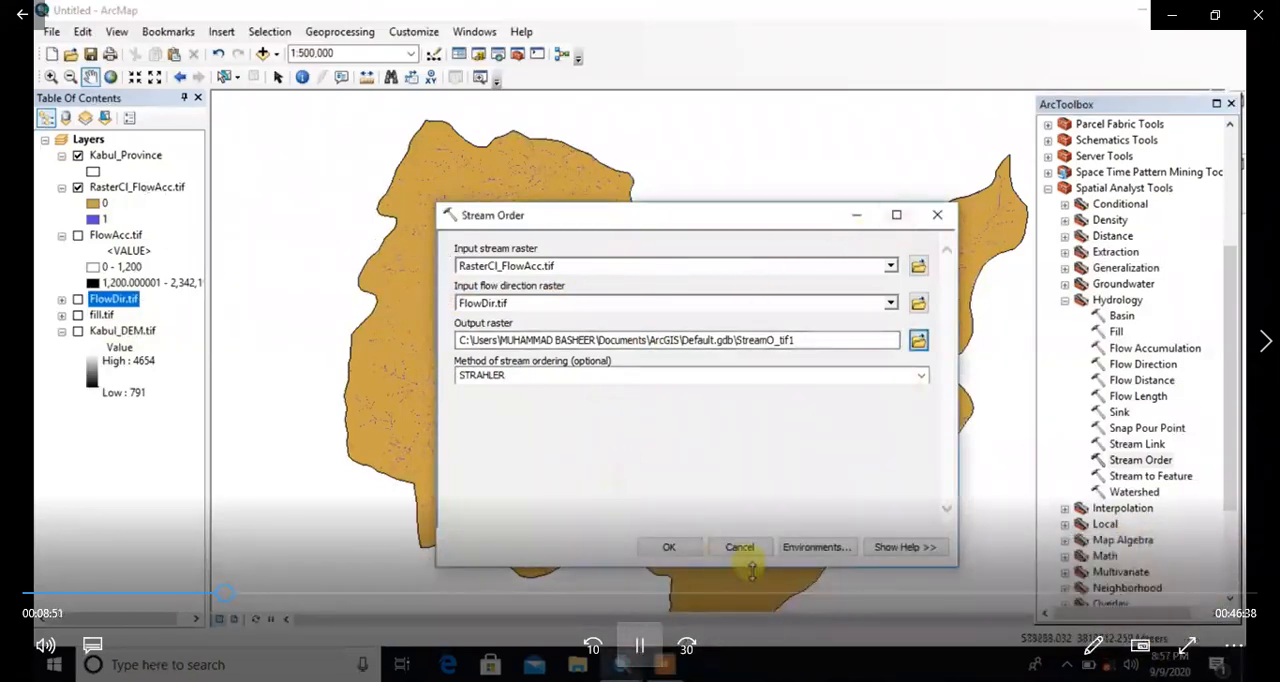
# Step: Name the Stream Order output StreamOrder.tif in 1.Kabul Province and run the tool with the STRAHLER method
pyautogui.click(738, 340)
pyautogui.moveTo(737, 340); pyautogui.dragTo(773, 346)
pyautogui.rightClick(757, 340)
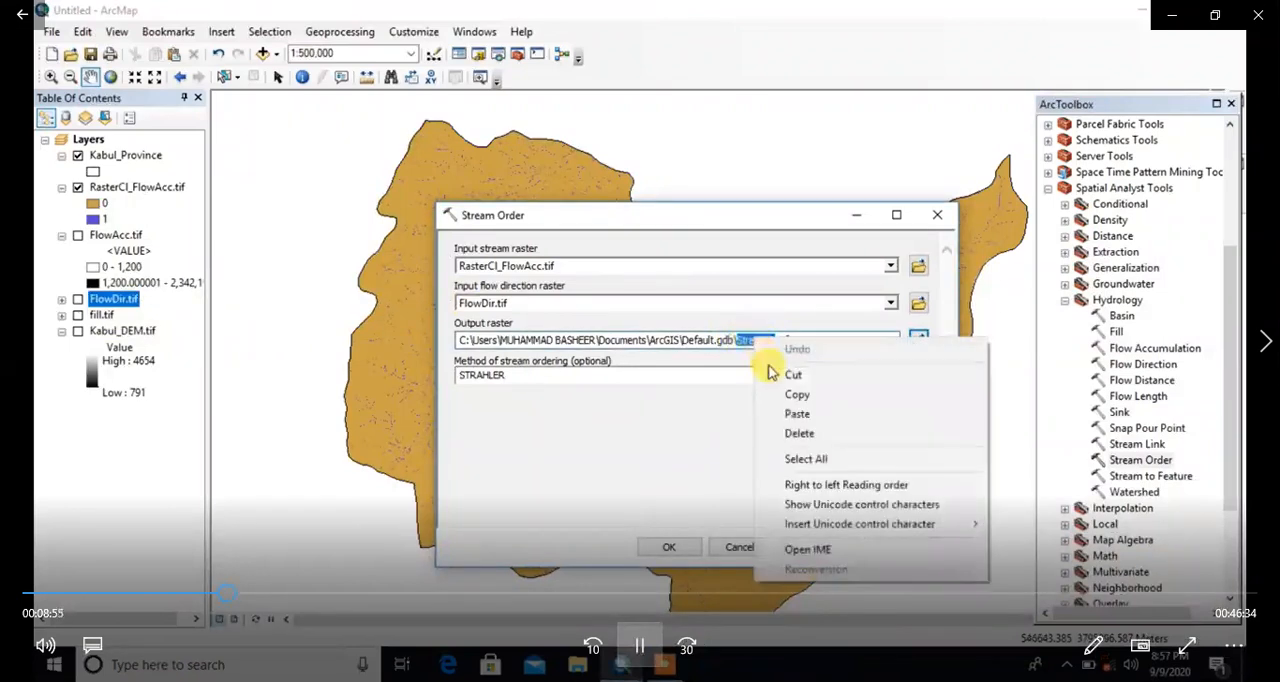
pyautogui.click(792, 394)
pyautogui.click(918, 340)
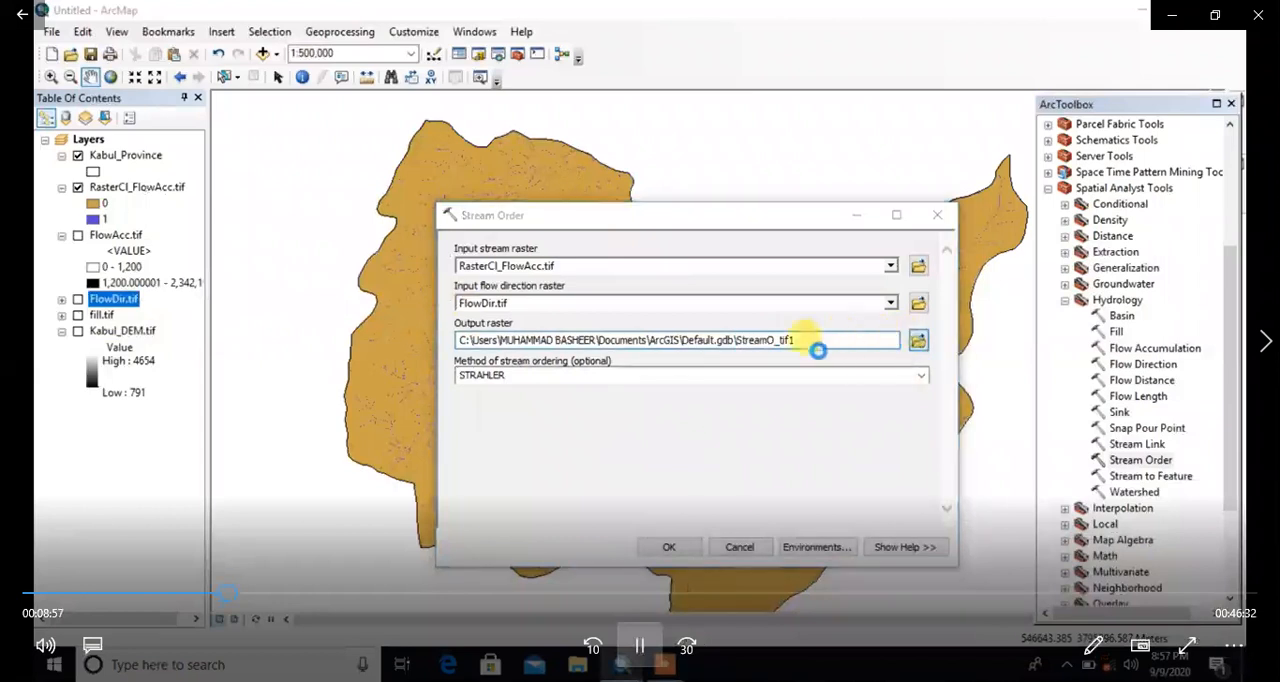
pyautogui.moveTo(530, 256); pyautogui.dragTo(480, 212)
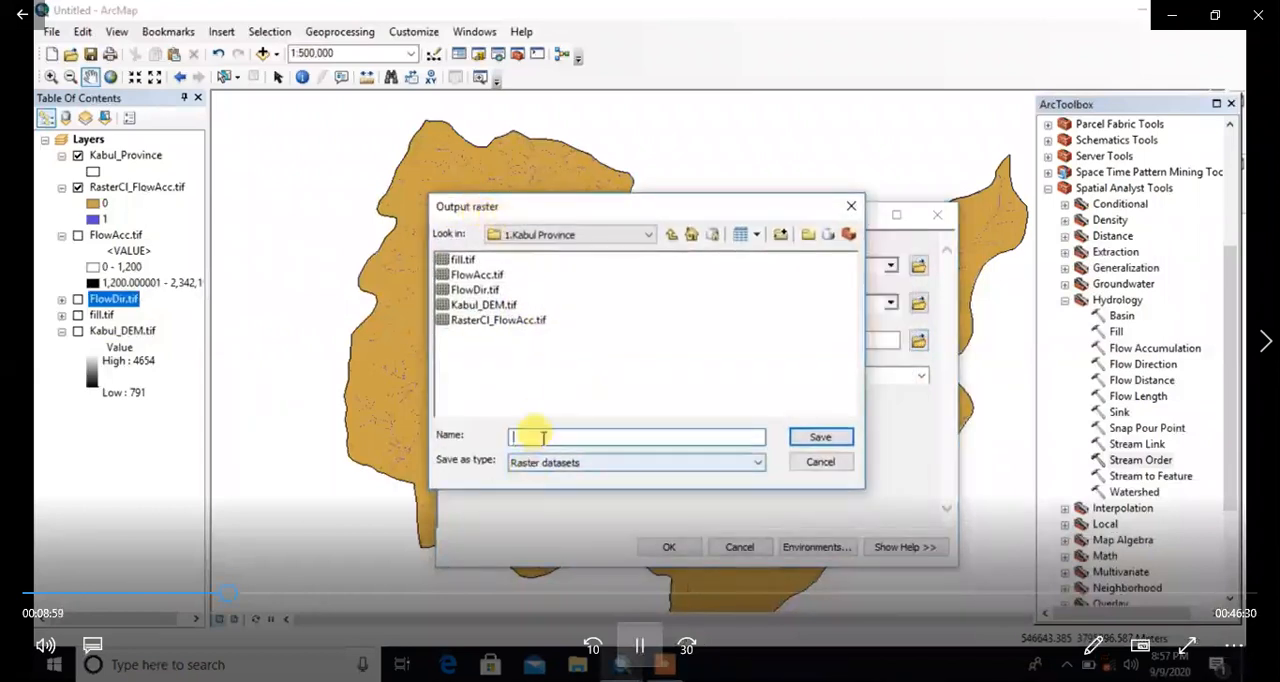
pyautogui.rightClick(540, 438)
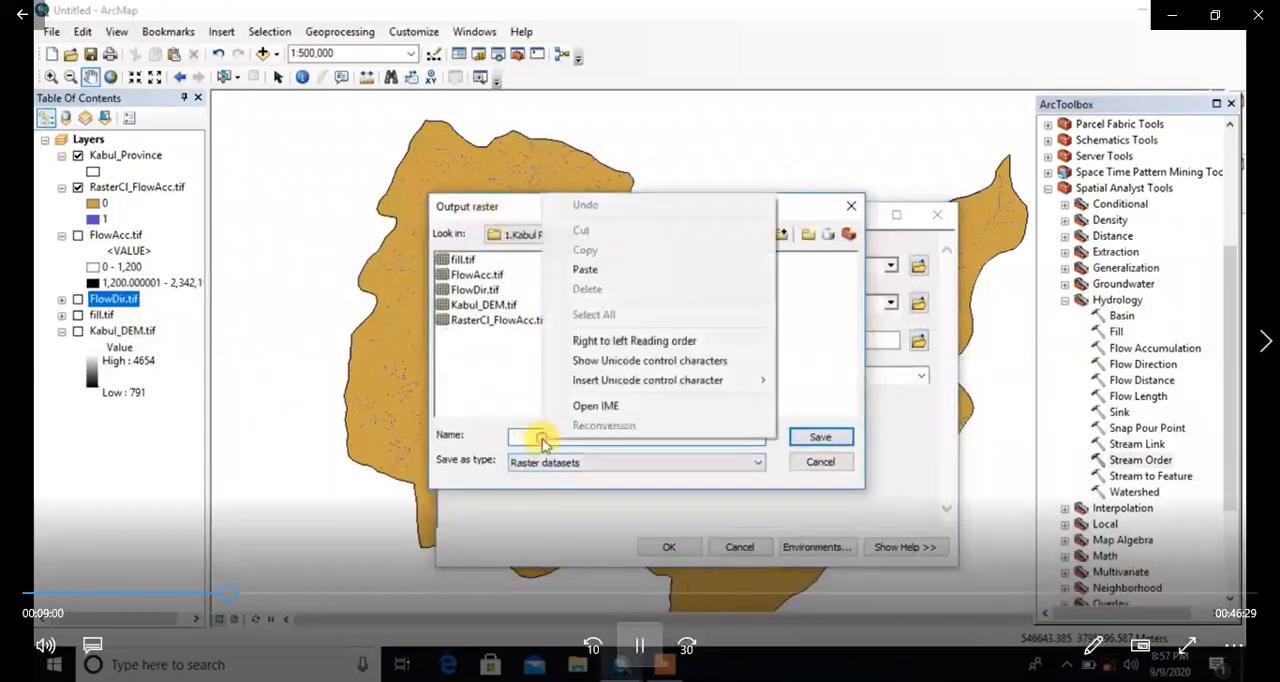
pyautogui.click(605, 270)
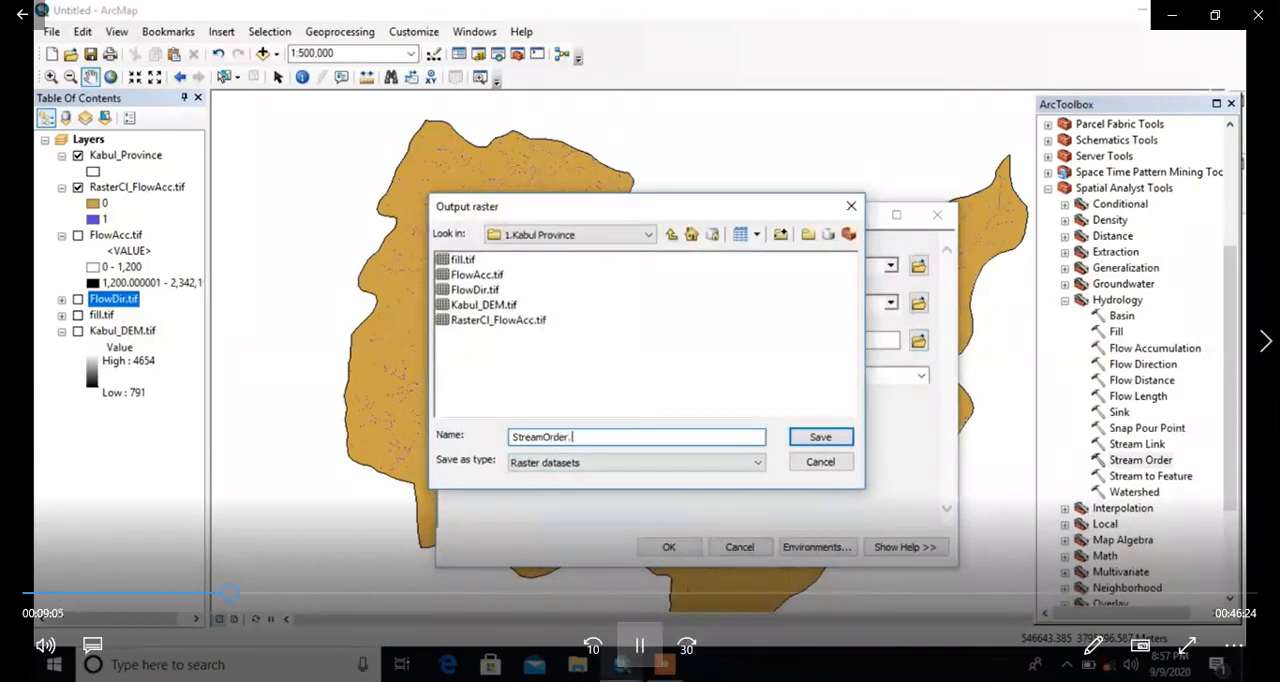
pyautogui.click(708, 432)
pyautogui.click(818, 439)
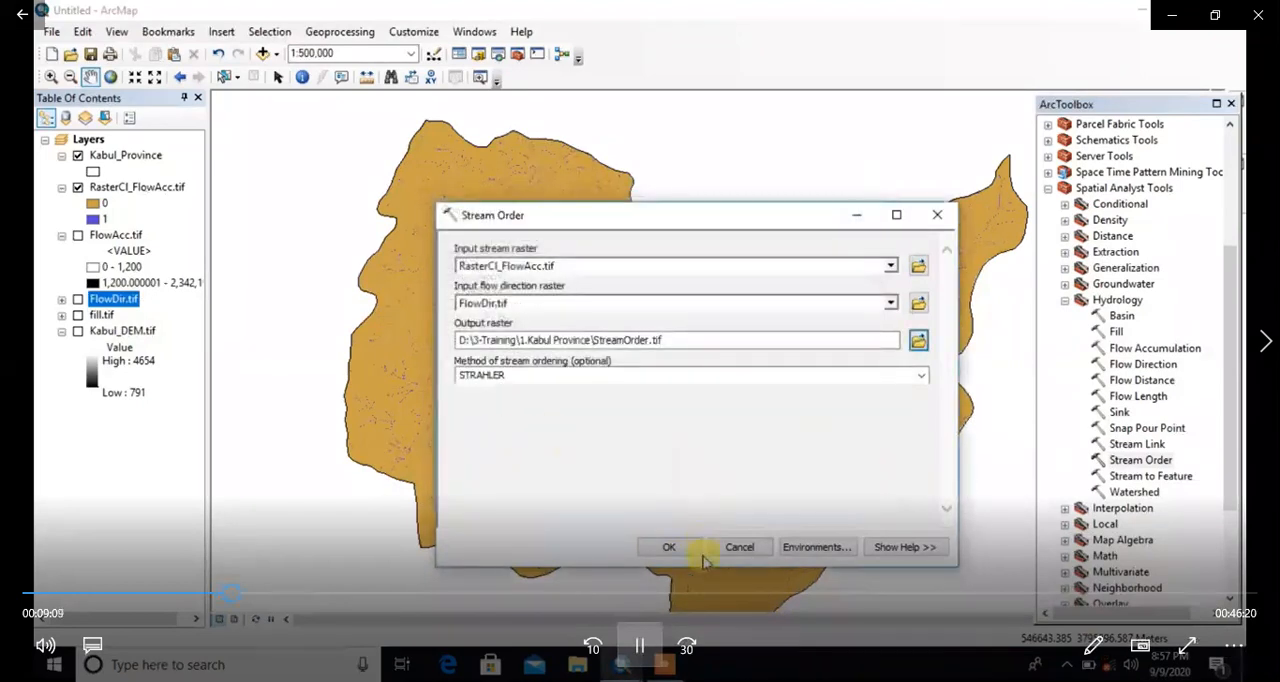
pyautogui.click(672, 551)
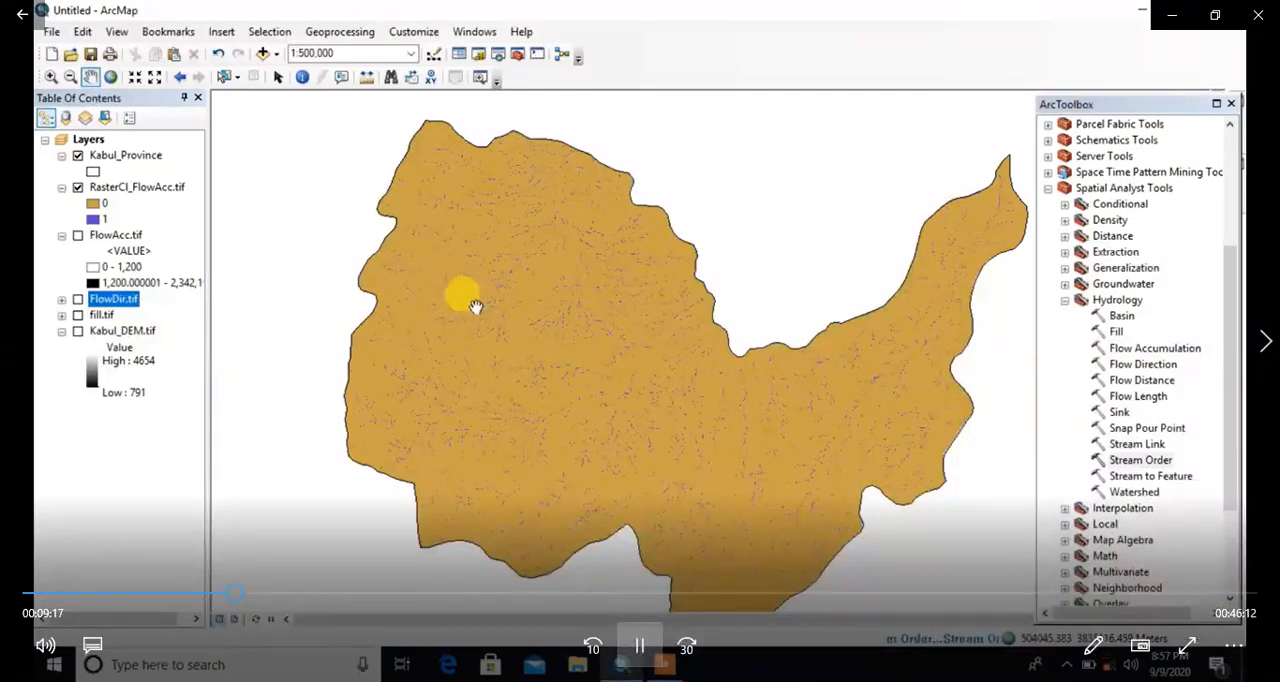
# Step: Turn off the display of the RasterCl_FlowAcc.tif layer beneath the stream order raster
pyautogui.moveTo(475, 305); pyautogui.dragTo(538, 331)
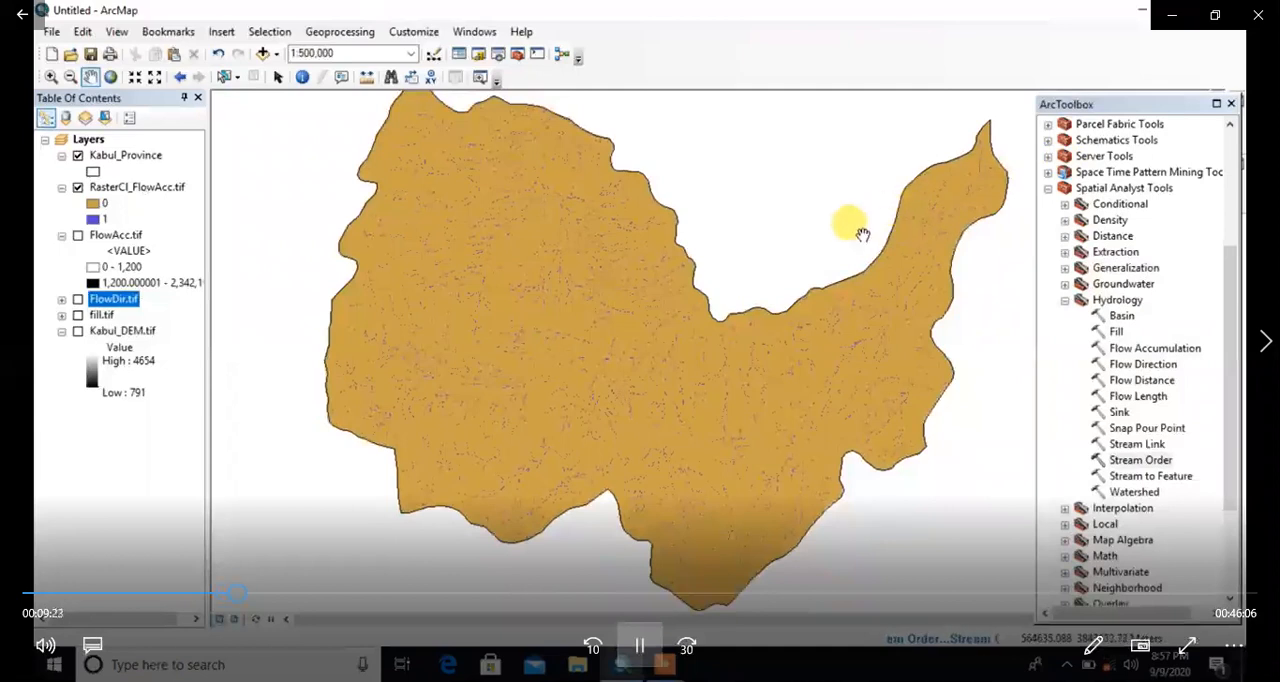
pyautogui.scroll(1, 708, 320)
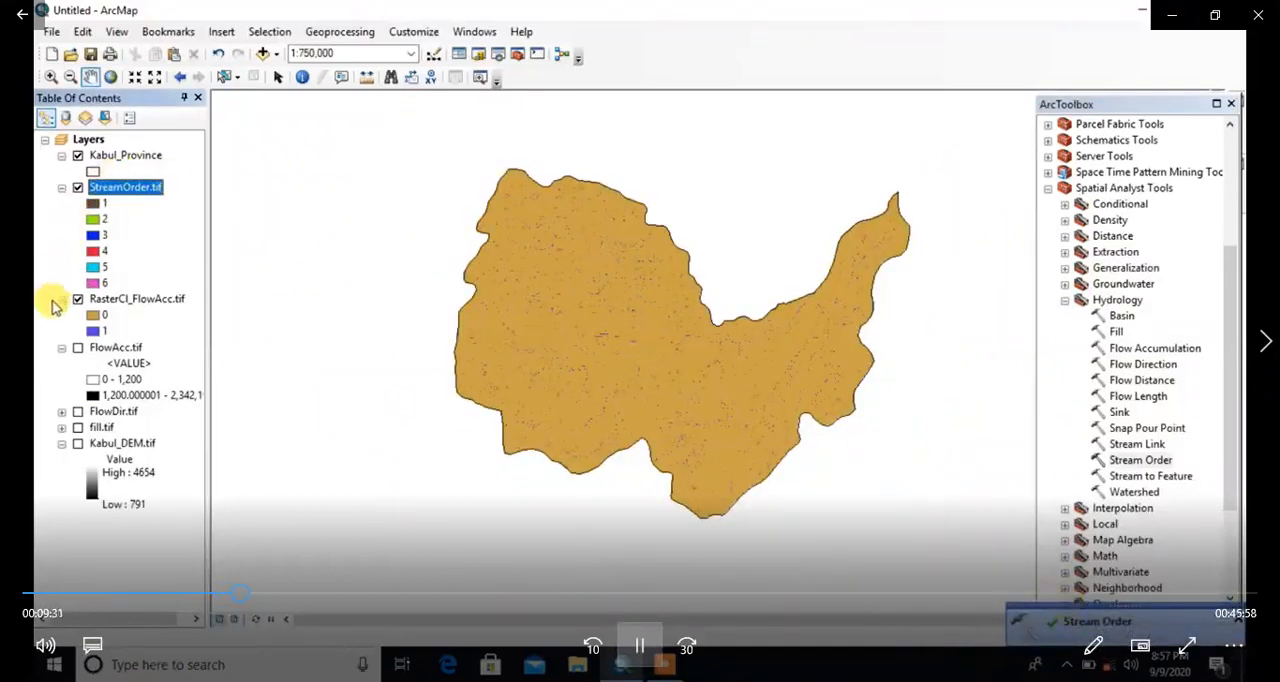
pyautogui.click(78, 299)
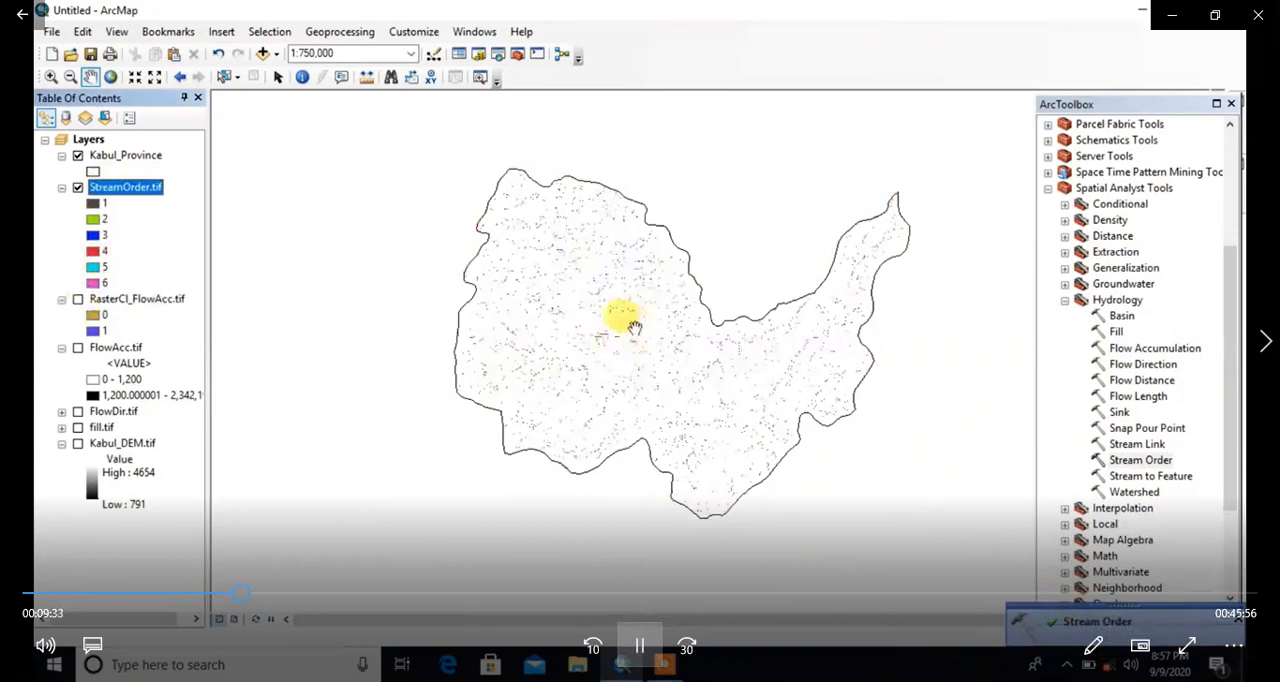
# Step: Close ArcToolbox and examine the colored stream orders in northern Kabul Province up to its boundary, then across the whole province
pyautogui.scroll(2, 622, 318)
pyautogui.scroll(4, 622, 318)
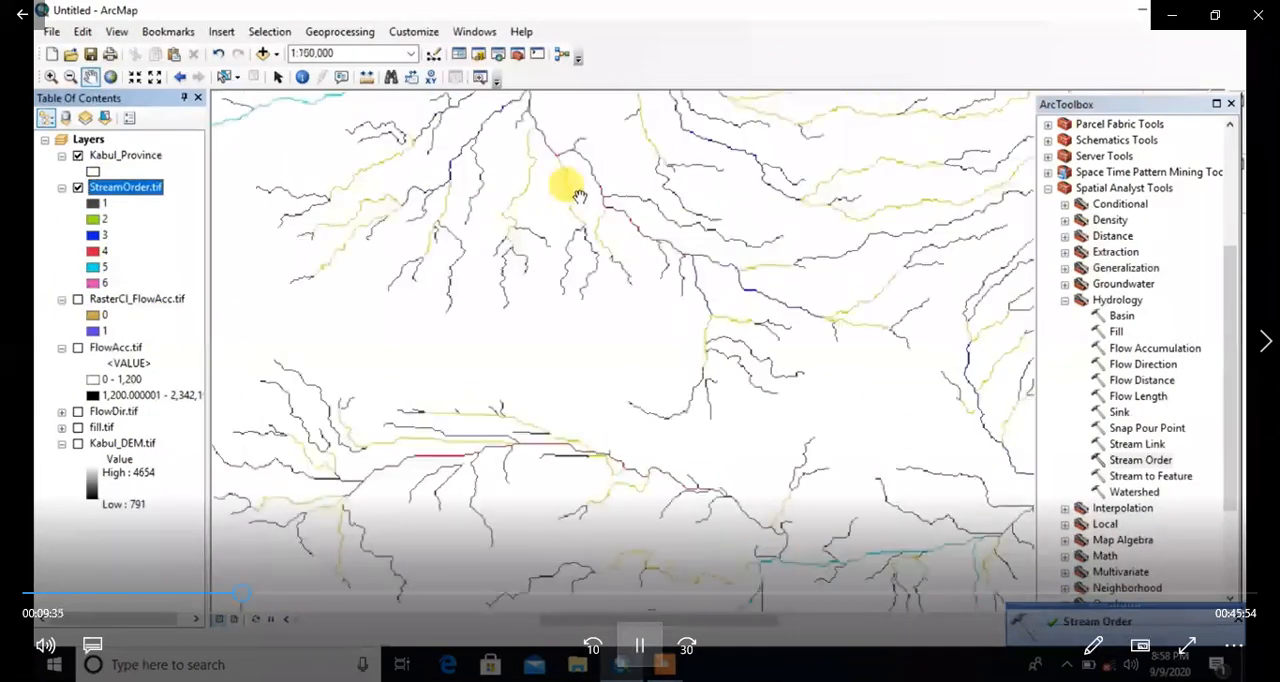
pyautogui.moveTo(659, 366); pyautogui.dragTo(1073, 88)
pyautogui.click(1231, 103)
pyautogui.moveTo(940, 240); pyautogui.dragTo(671, 340)
pyautogui.scroll(2, 557, 343)
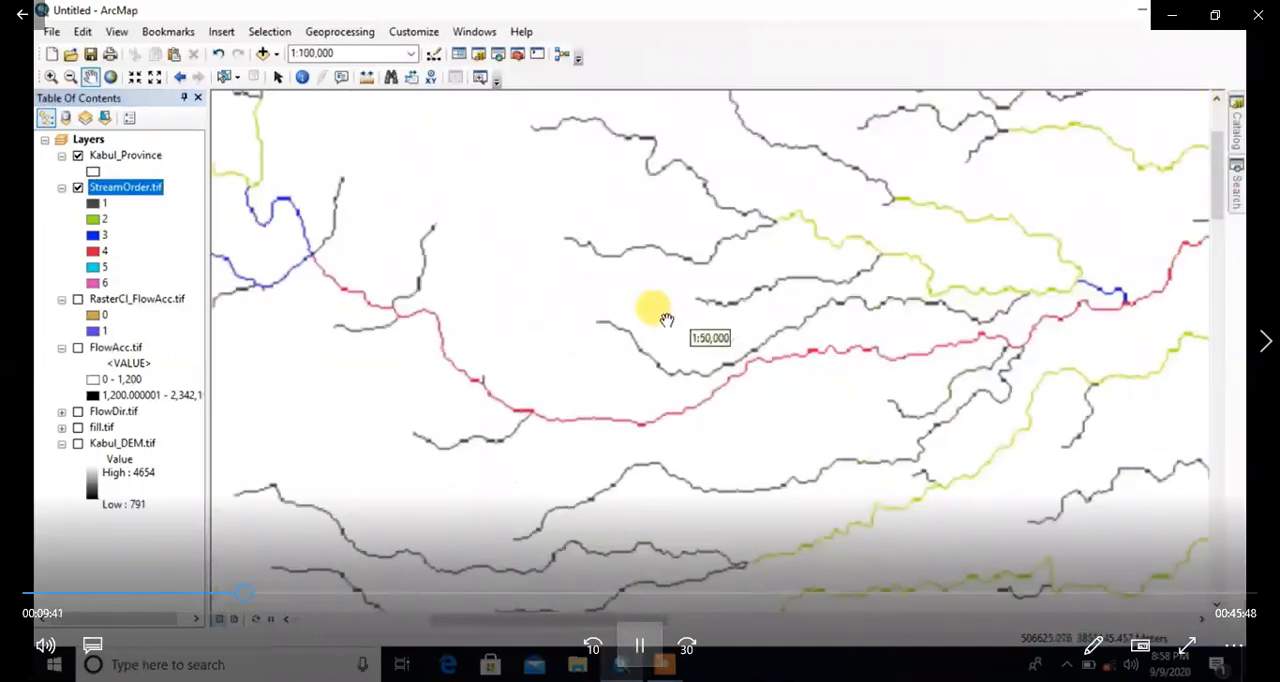
pyautogui.moveTo(888, 166); pyautogui.dragTo(609, 380)
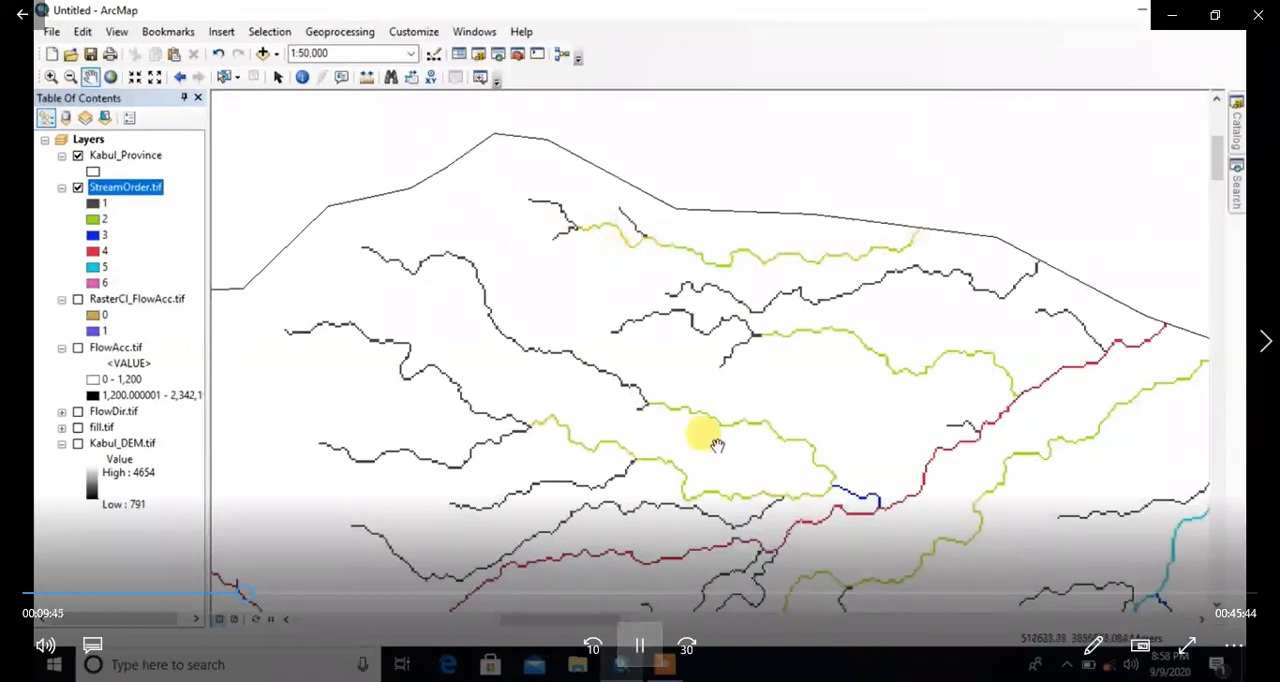
pyautogui.moveTo(717, 446); pyautogui.dragTo(657, 163)
pyautogui.scroll(-5, 621, 293)
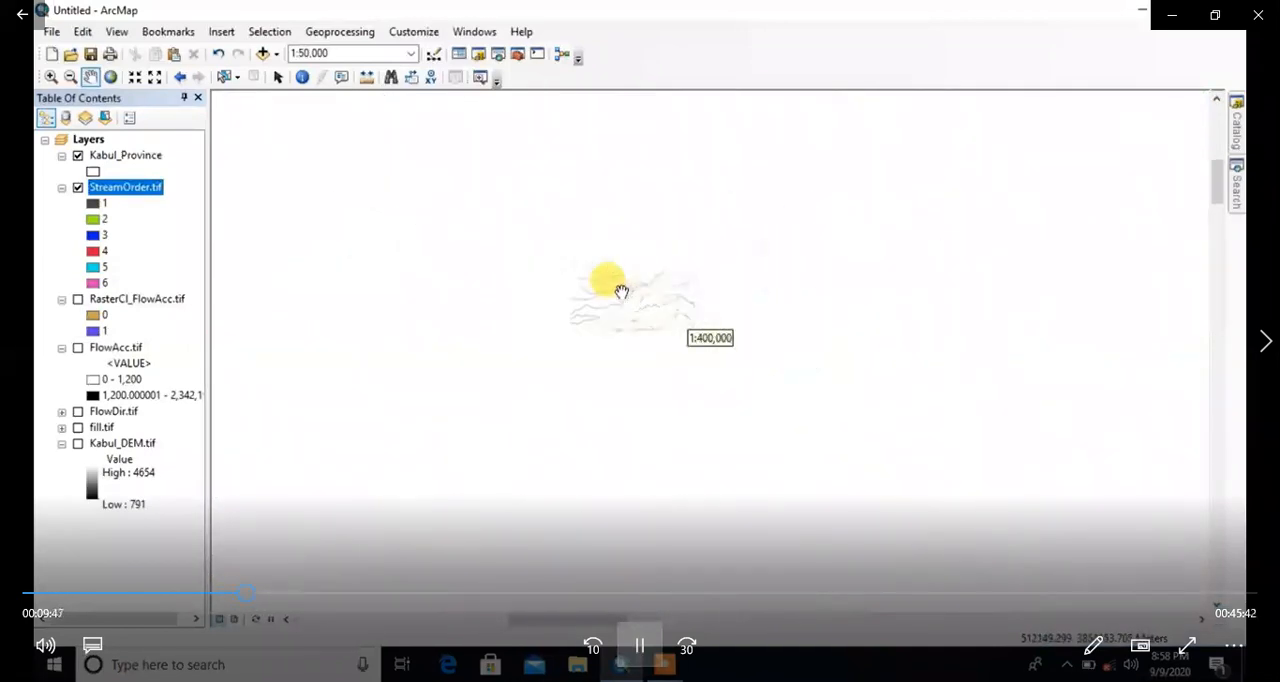
pyautogui.moveTo(631, 433); pyautogui.dragTo(480, 126)
pyautogui.moveTo(719, 325); pyautogui.dragTo(636, 281)
pyautogui.scroll(-1, 636, 281)
pyautogui.moveTo(552, 240); pyautogui.dragTo(609, 343)
pyautogui.scroll(-2, 609, 343)
pyautogui.scroll(1, 630, 360)
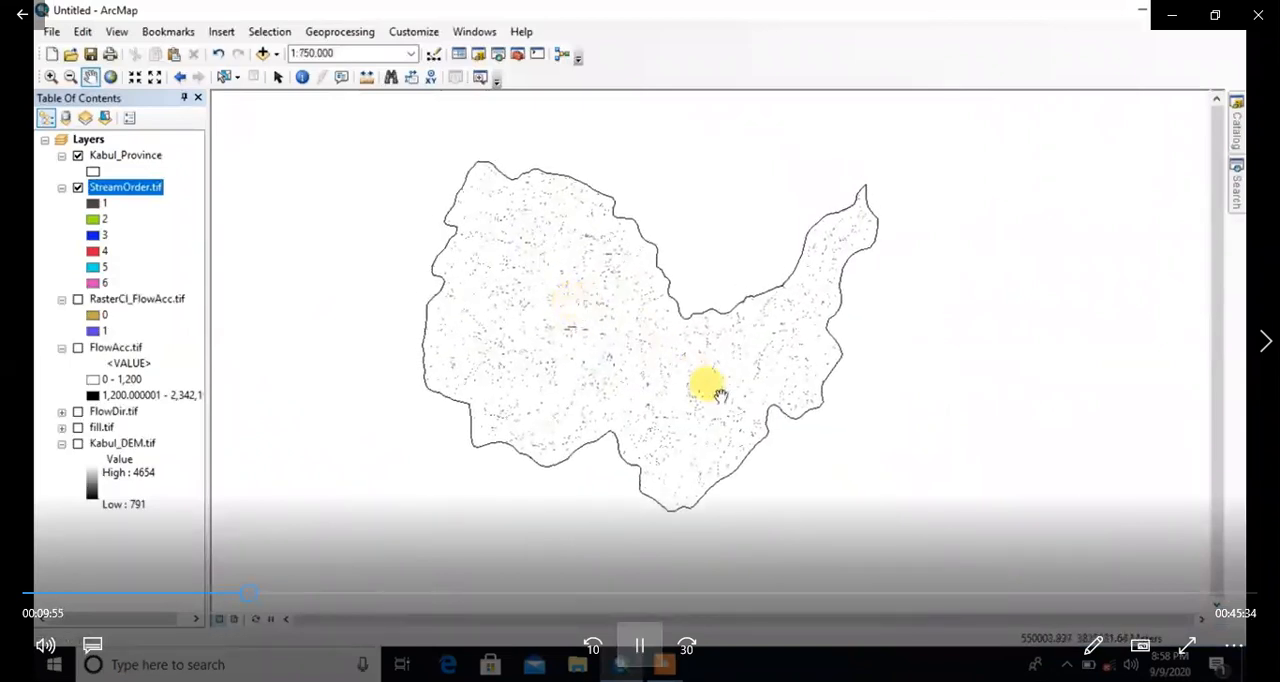
pyautogui.moveTo(645, 367); pyautogui.dragTo(653, 366)
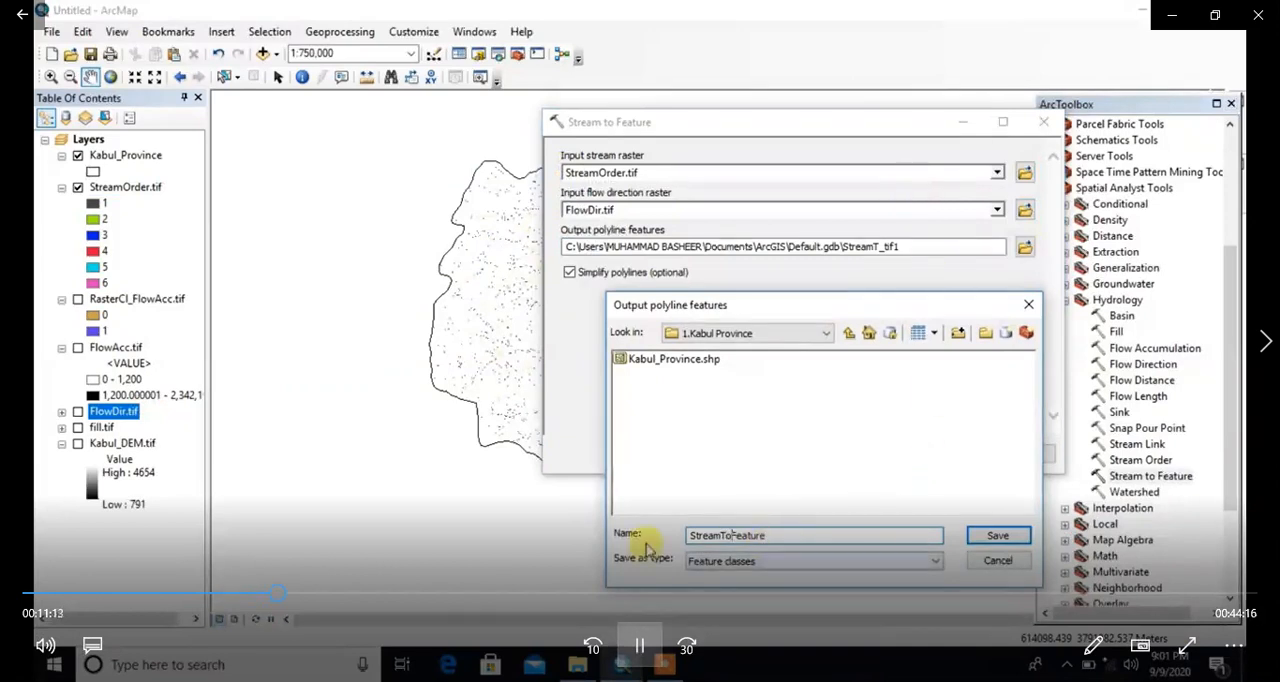
# Step: Run Stream to Feature with the output saved as StreamToFeature.shp in 1.Kabul Province, and hide the StreamOrder.tif layer
pyautogui.click(996, 537)
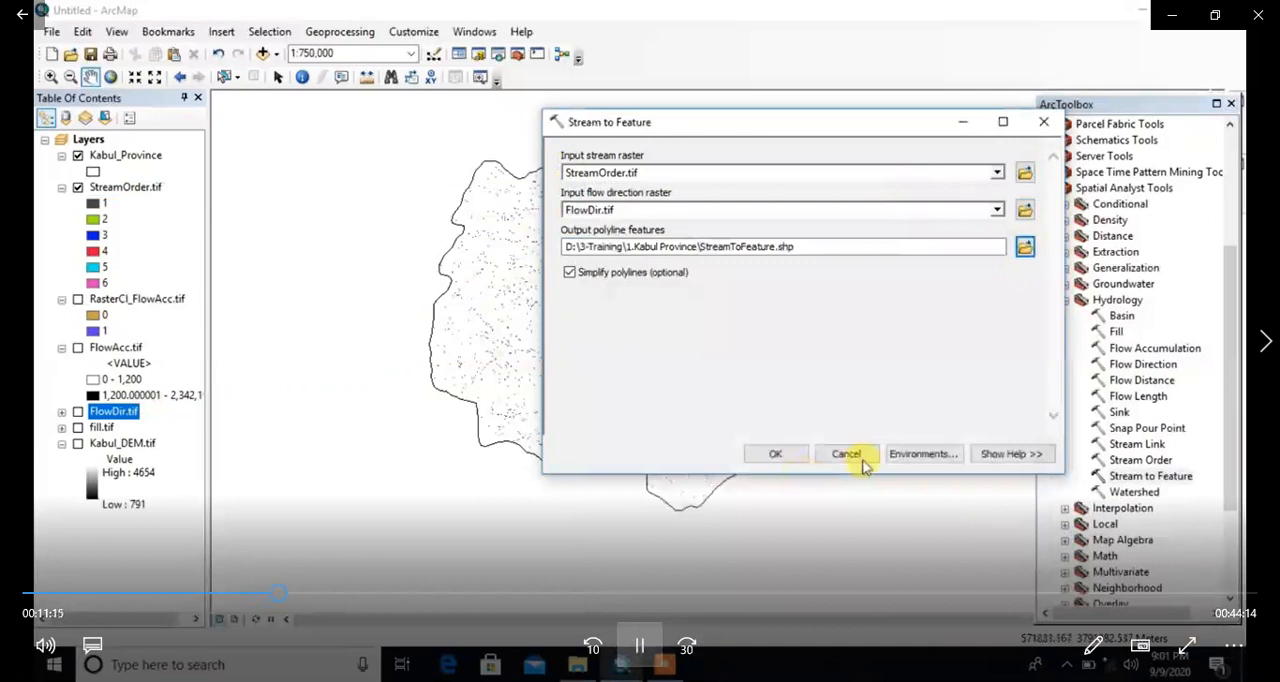
pyautogui.click(776, 455)
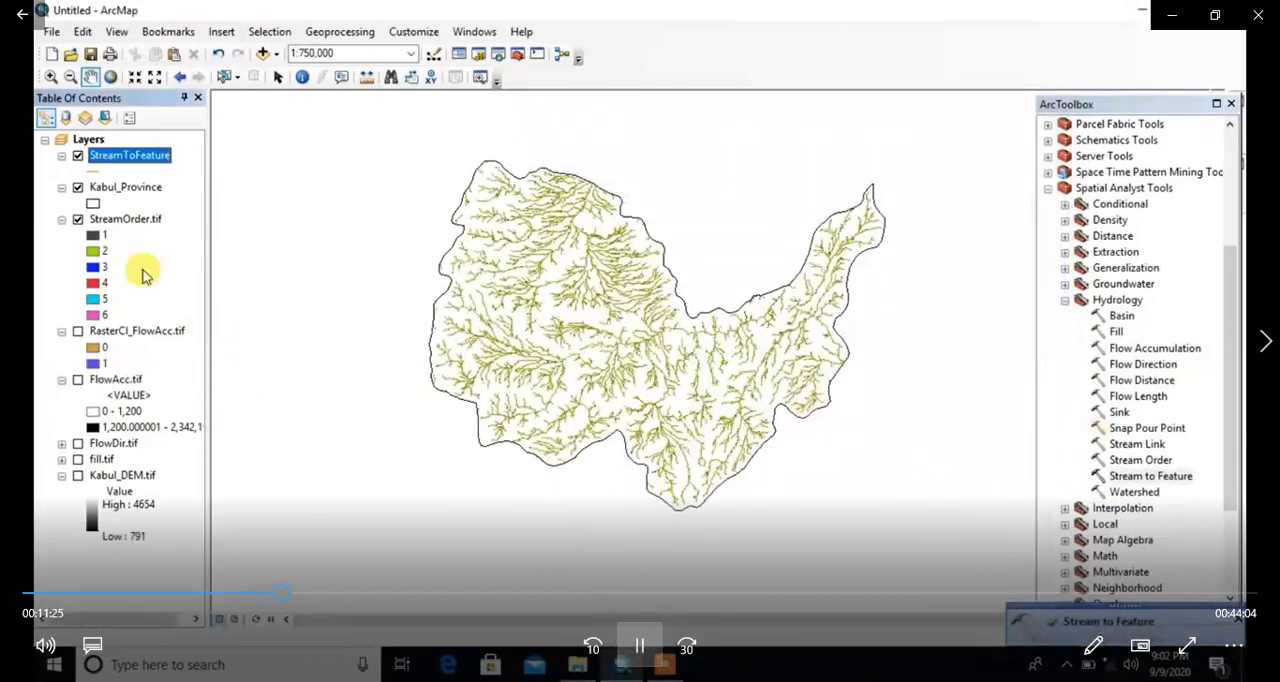
pyautogui.click(78, 189)
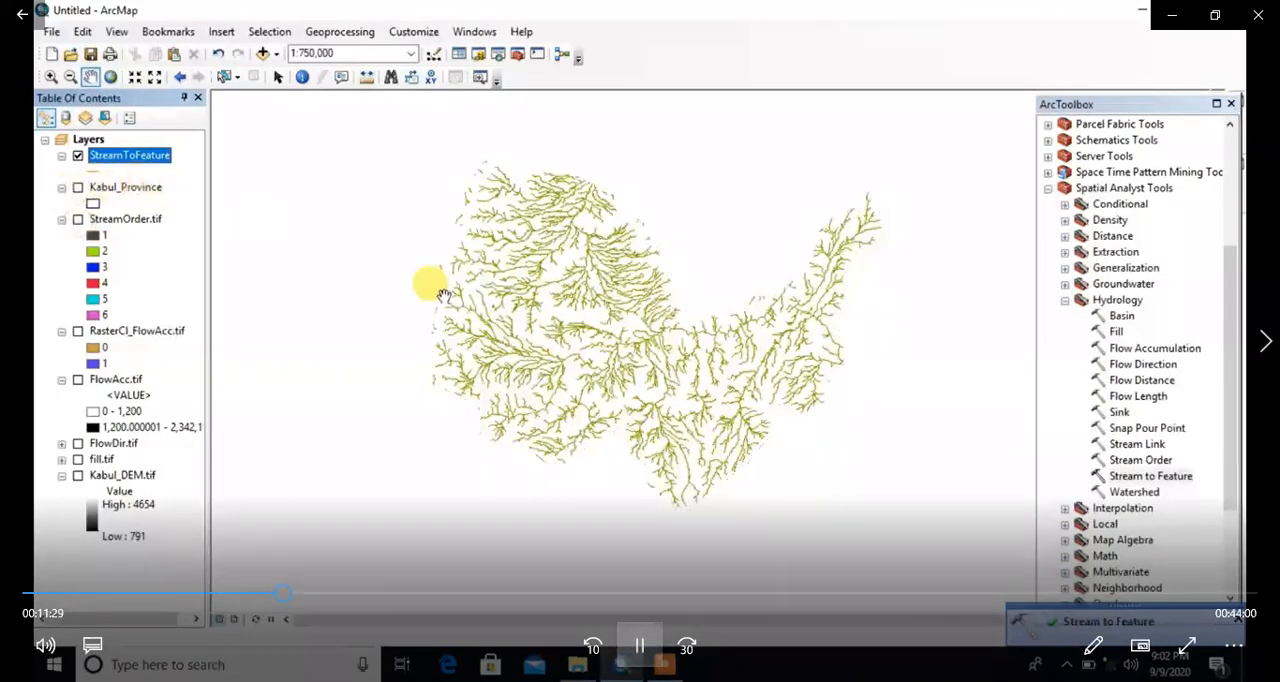
pyautogui.click(78, 189)
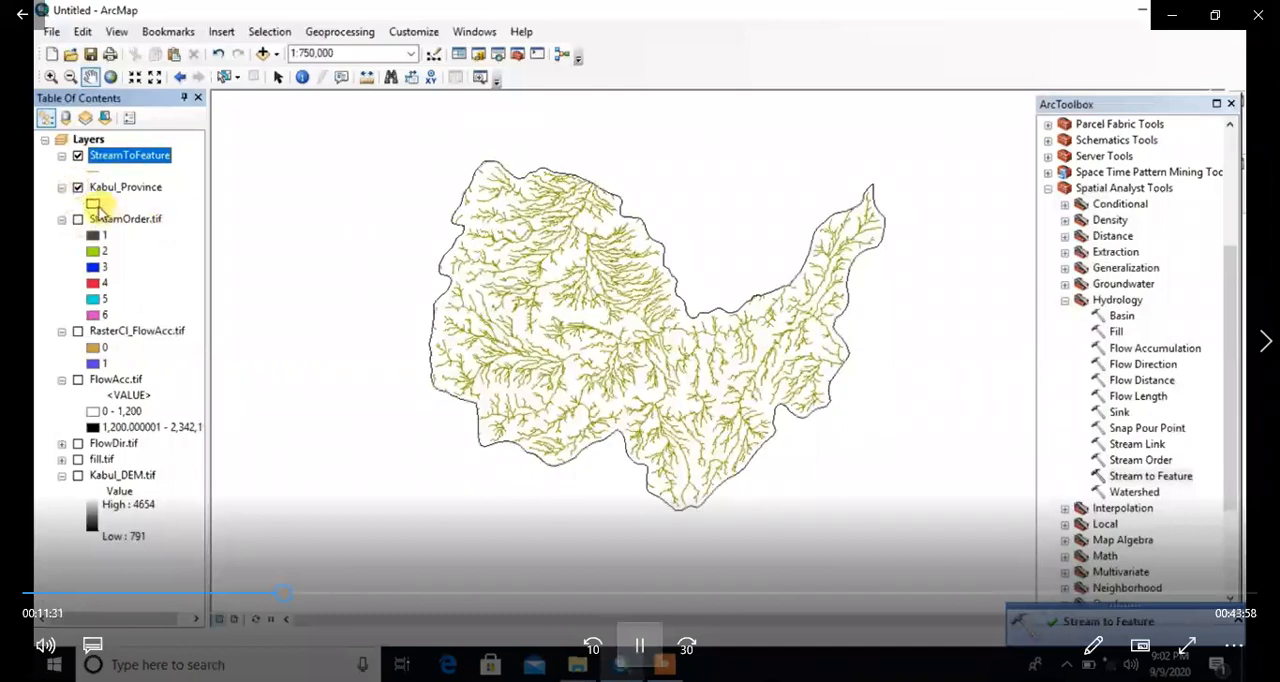
# Step: Give the Kabul_Province boundary a red outline with a width of 1
pyautogui.click(93, 203)
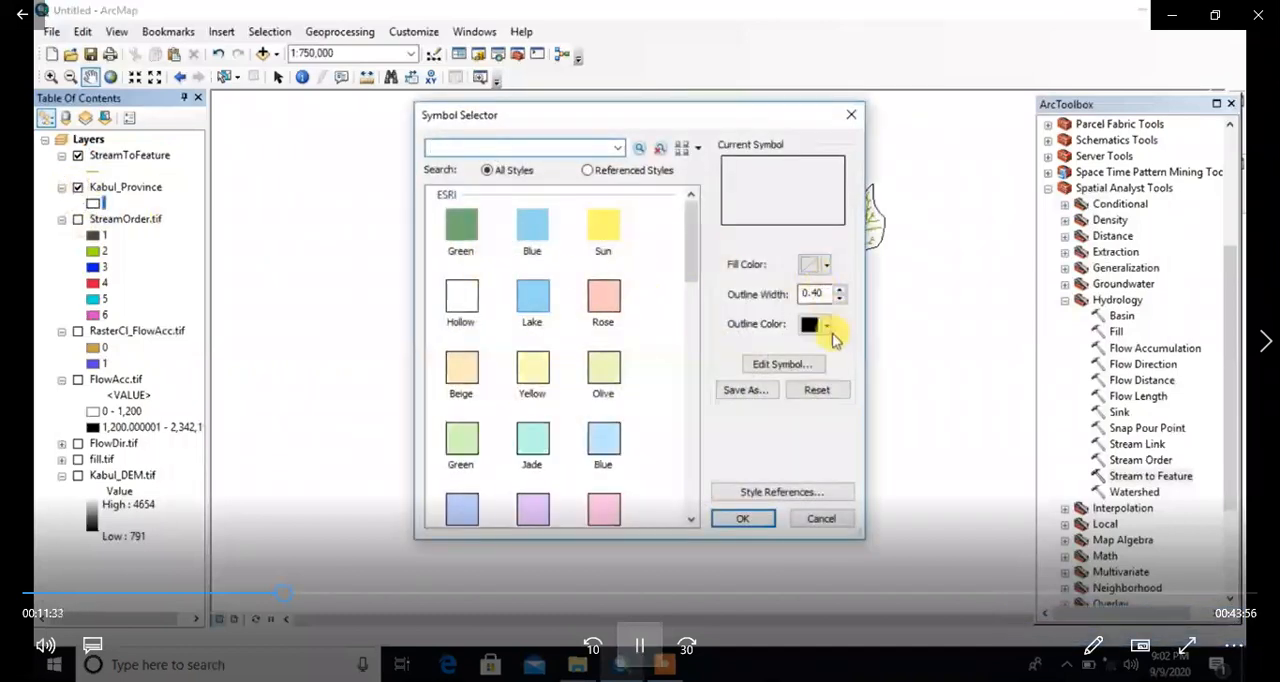
pyautogui.click(826, 326)
pyautogui.click(824, 424)
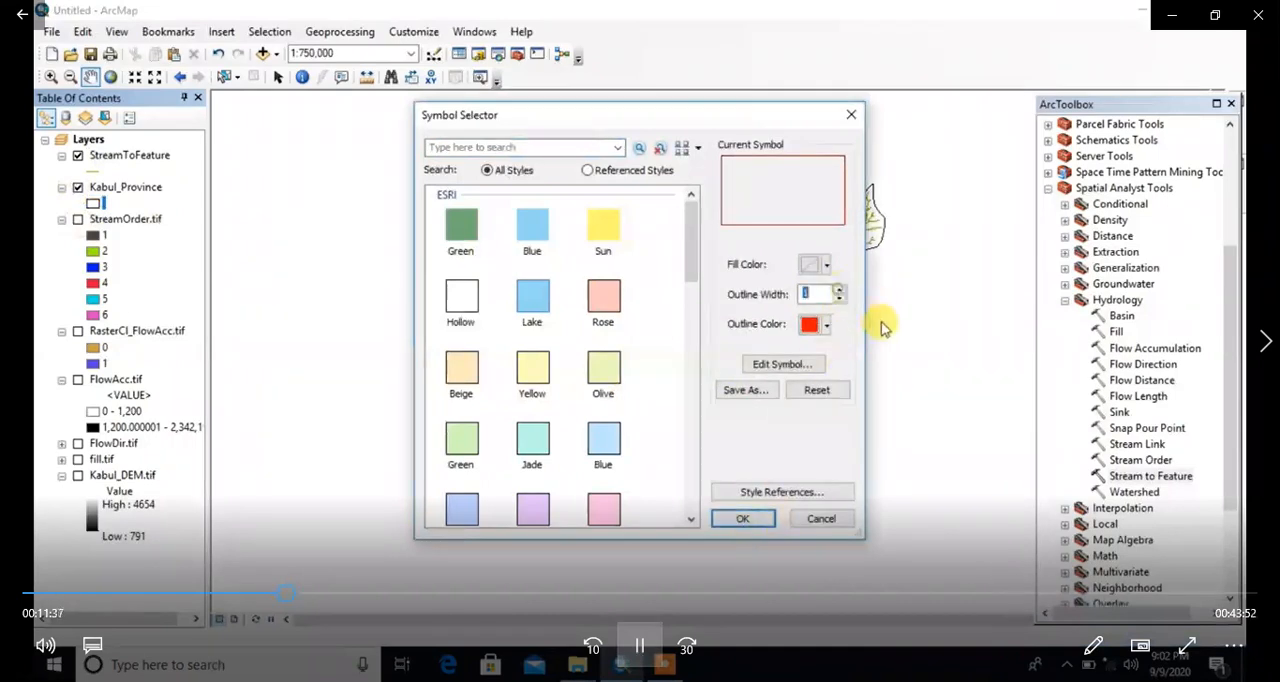
pyautogui.click(742, 518)
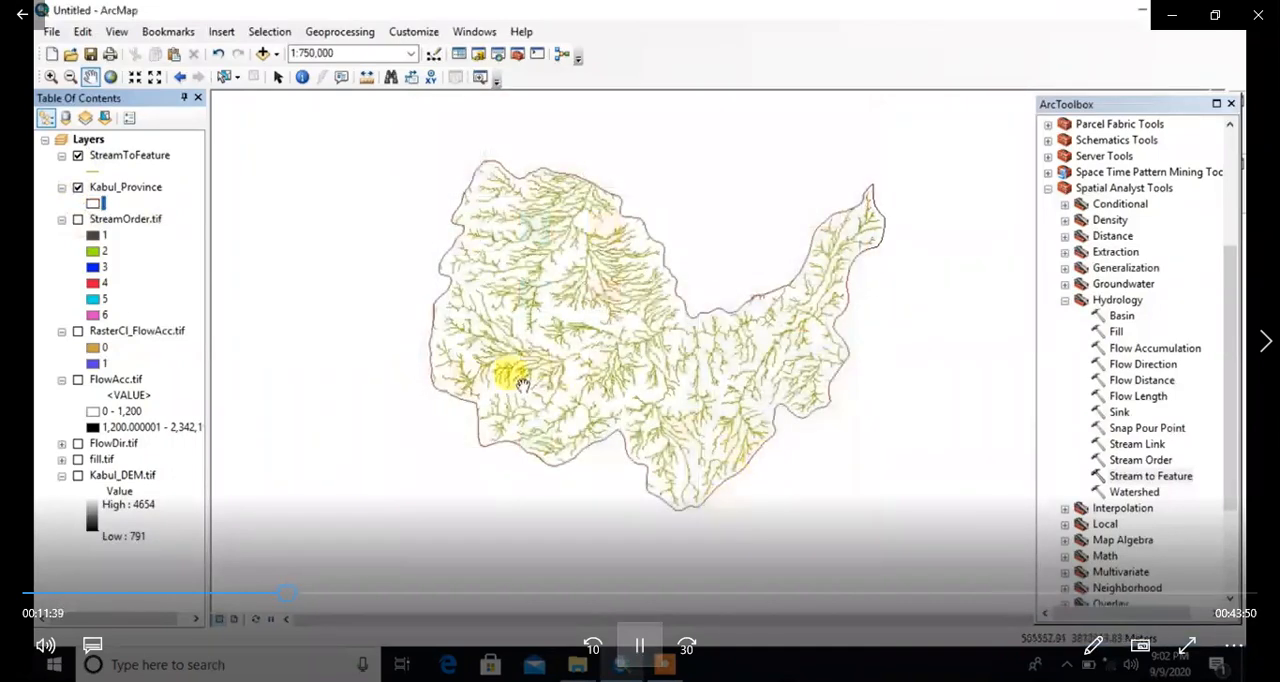
pyautogui.scroll(5, 503, 295)
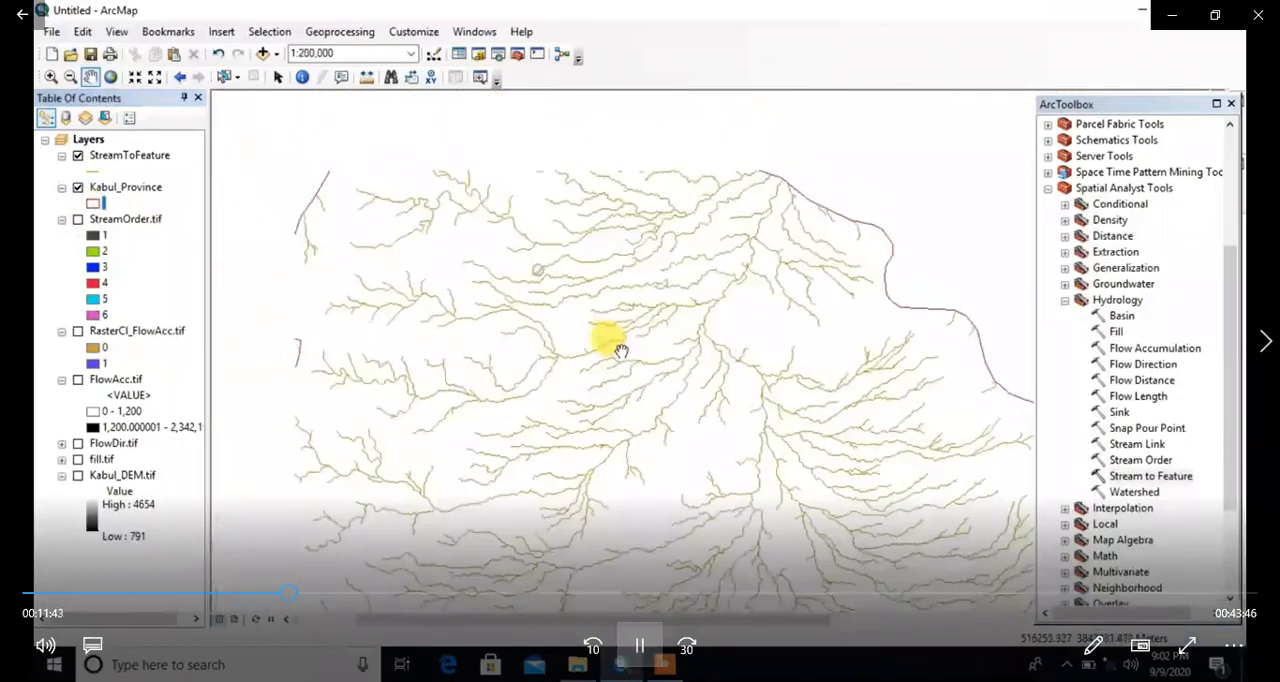
pyautogui.moveTo(523, 254); pyautogui.dragTo(566, 297)
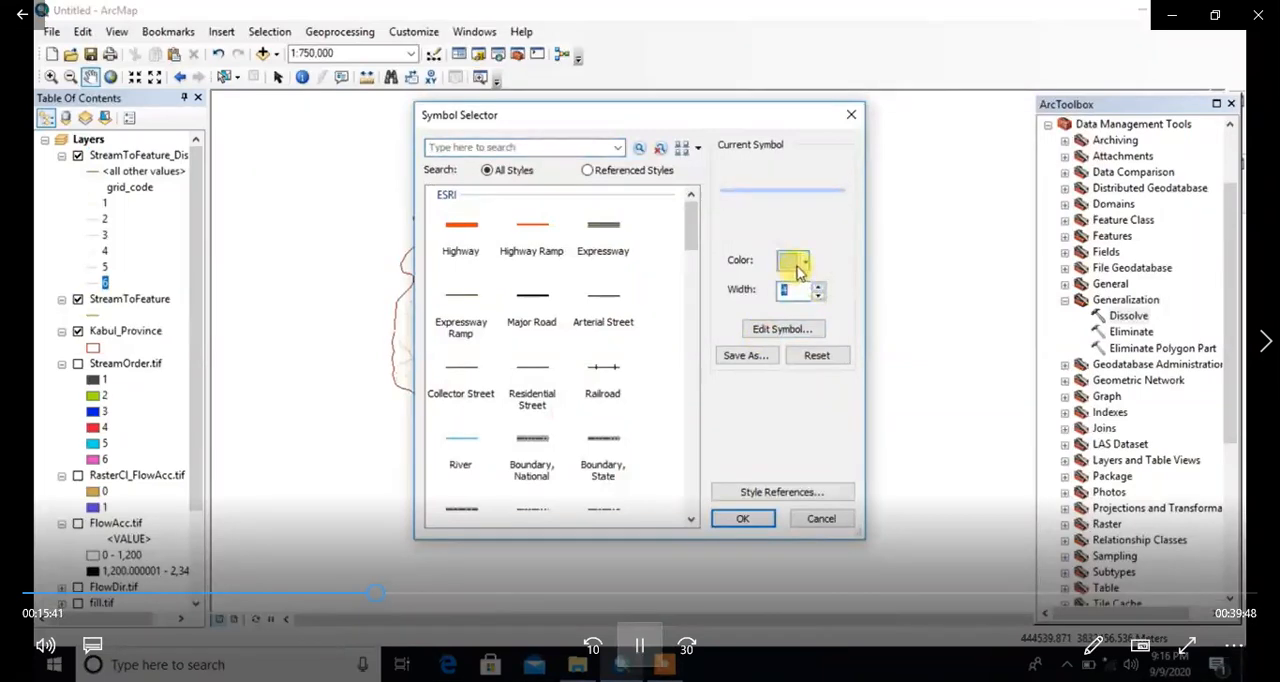
# Step: Symbolize the grid_code 6 streams of the dissolved stream layer with a blue line of width 4
pyautogui.click(804, 262)
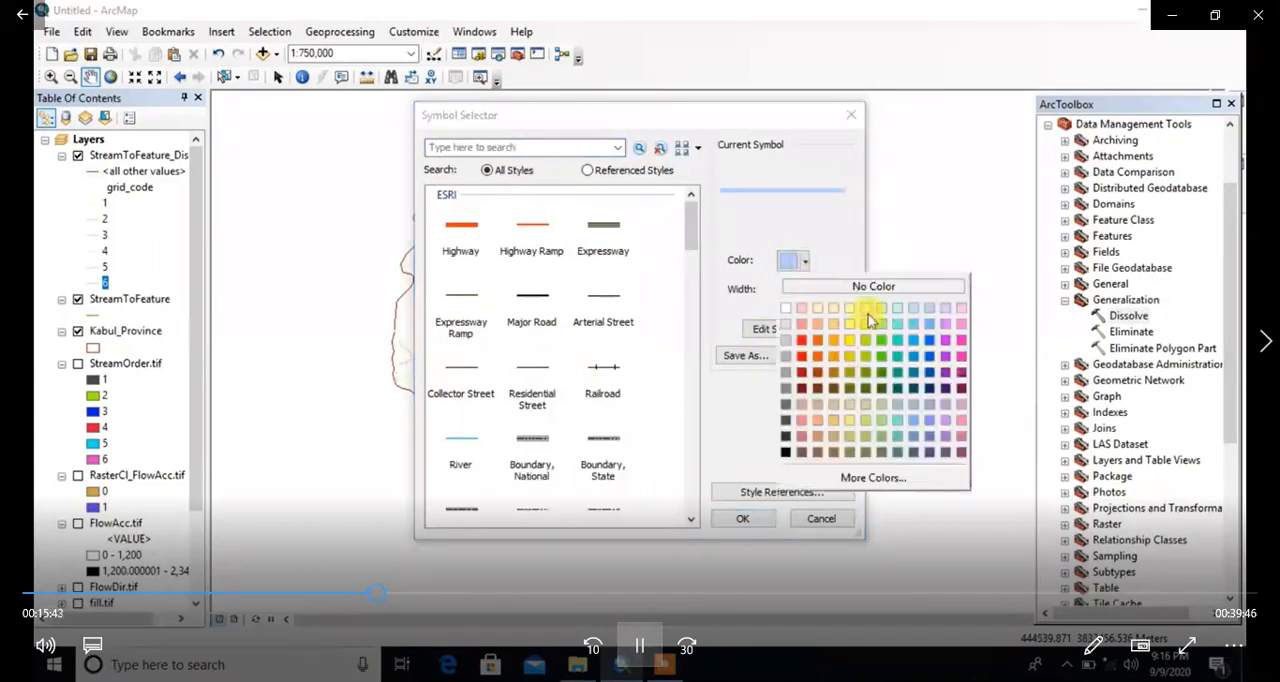
pyautogui.click(927, 342)
pyautogui.click(743, 519)
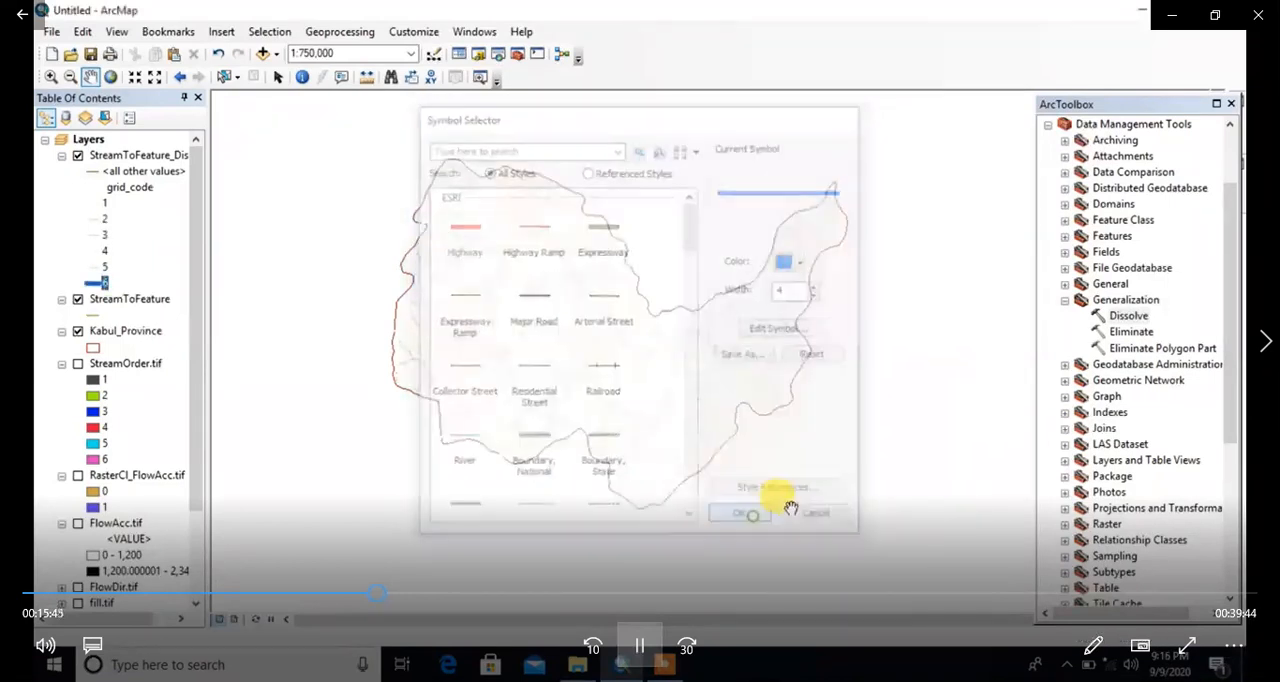
pyautogui.scroll(-3, 640, 300)
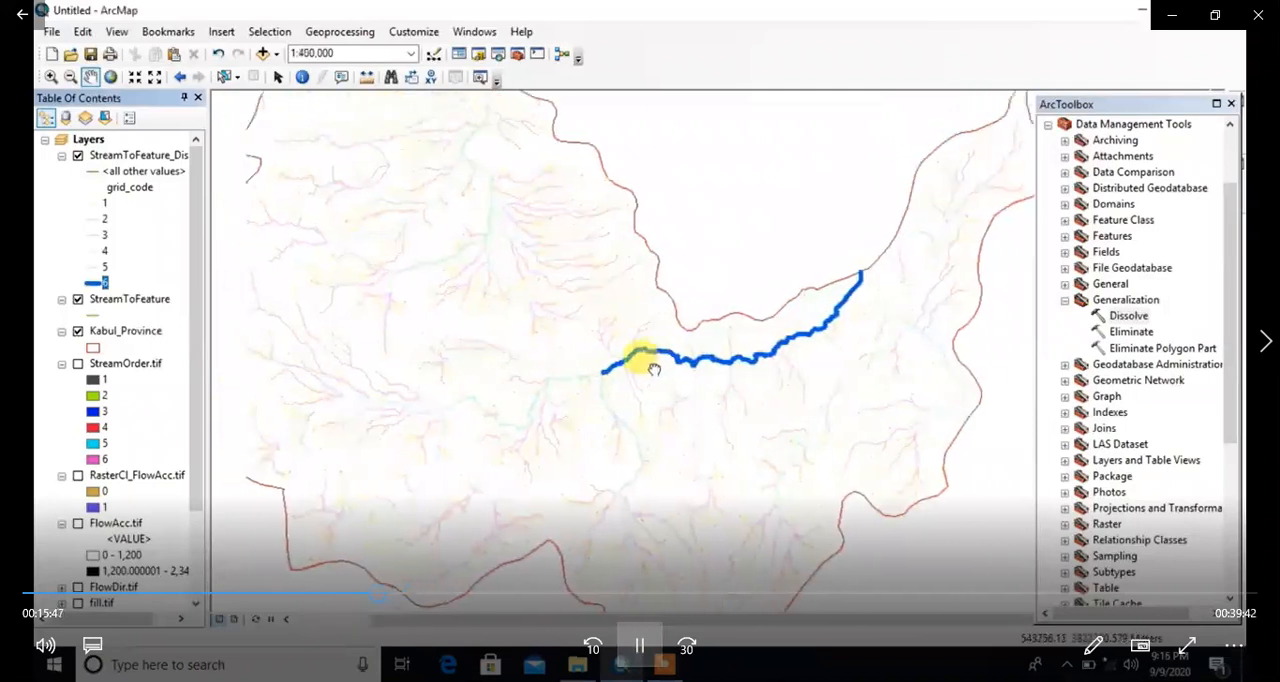
# Step: Symbolize the grid_code 5 streams of the dissolved stream layer with a blue line of width 4
pyautogui.click(91, 266)
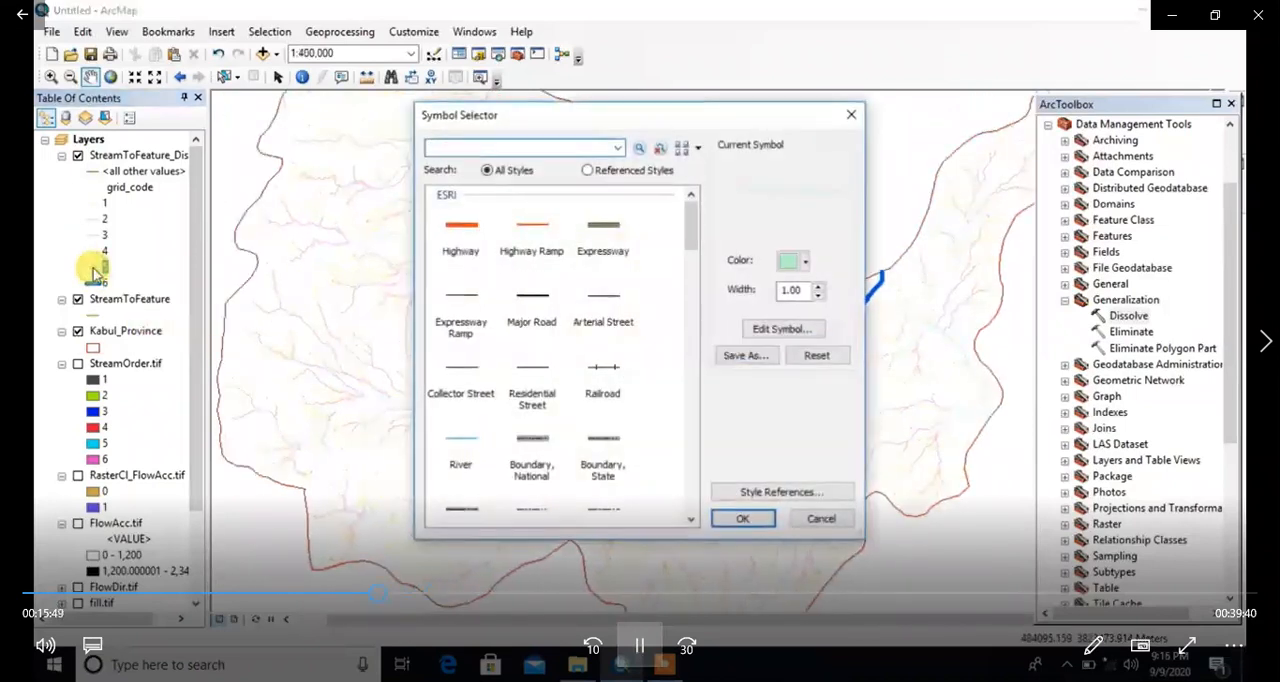
pyautogui.click(819, 286)
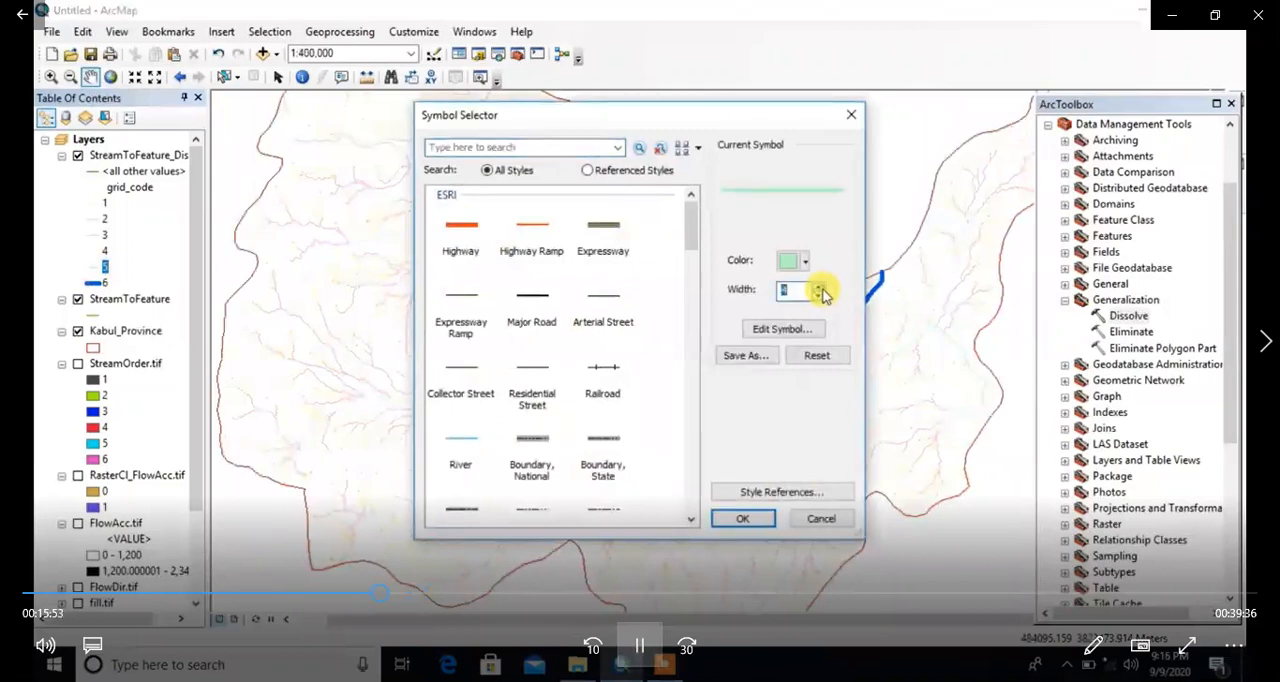
pyautogui.click(804, 262)
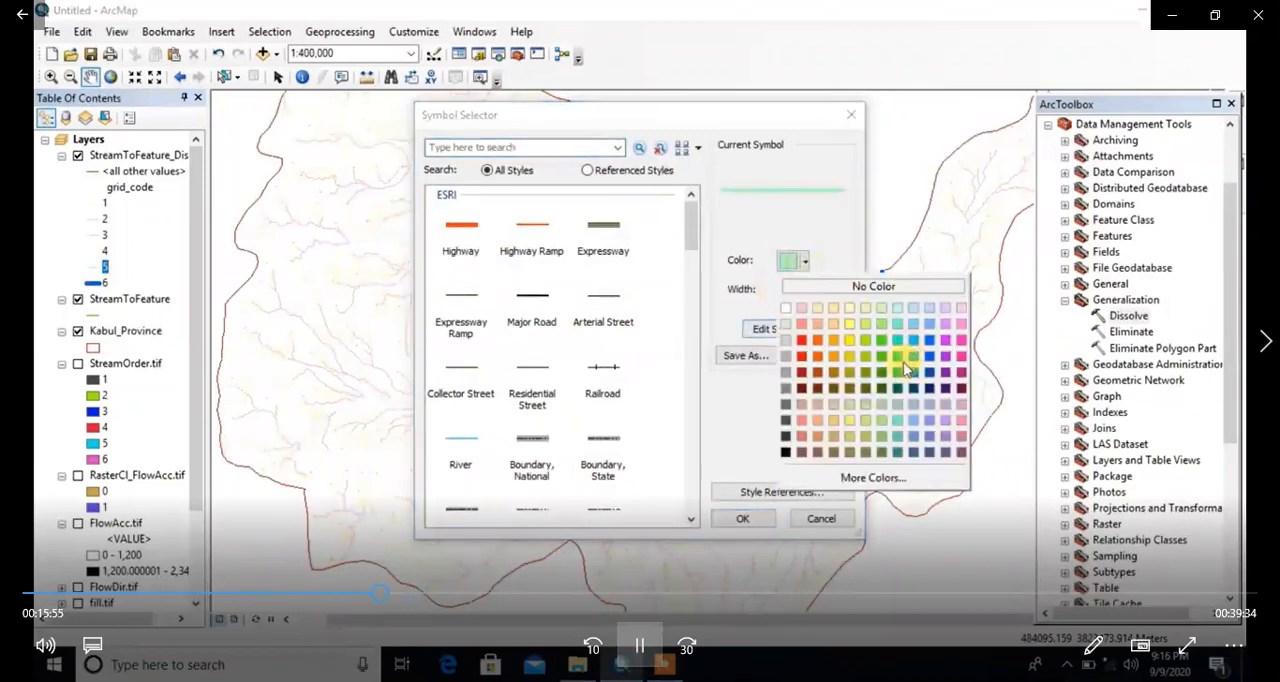
pyautogui.click(928, 343)
pyautogui.click(742, 518)
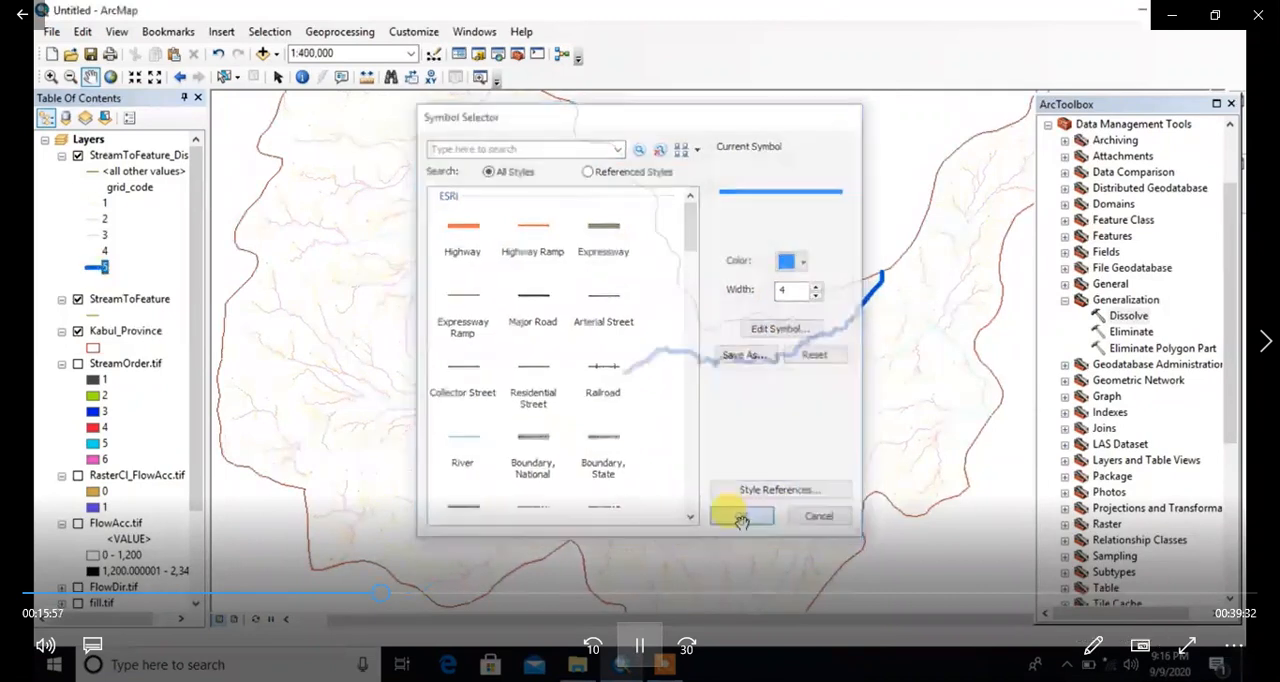
pyautogui.moveTo(506, 271); pyautogui.dragTo(515, 378)
pyautogui.moveTo(683, 471); pyautogui.dragTo(614, 389)
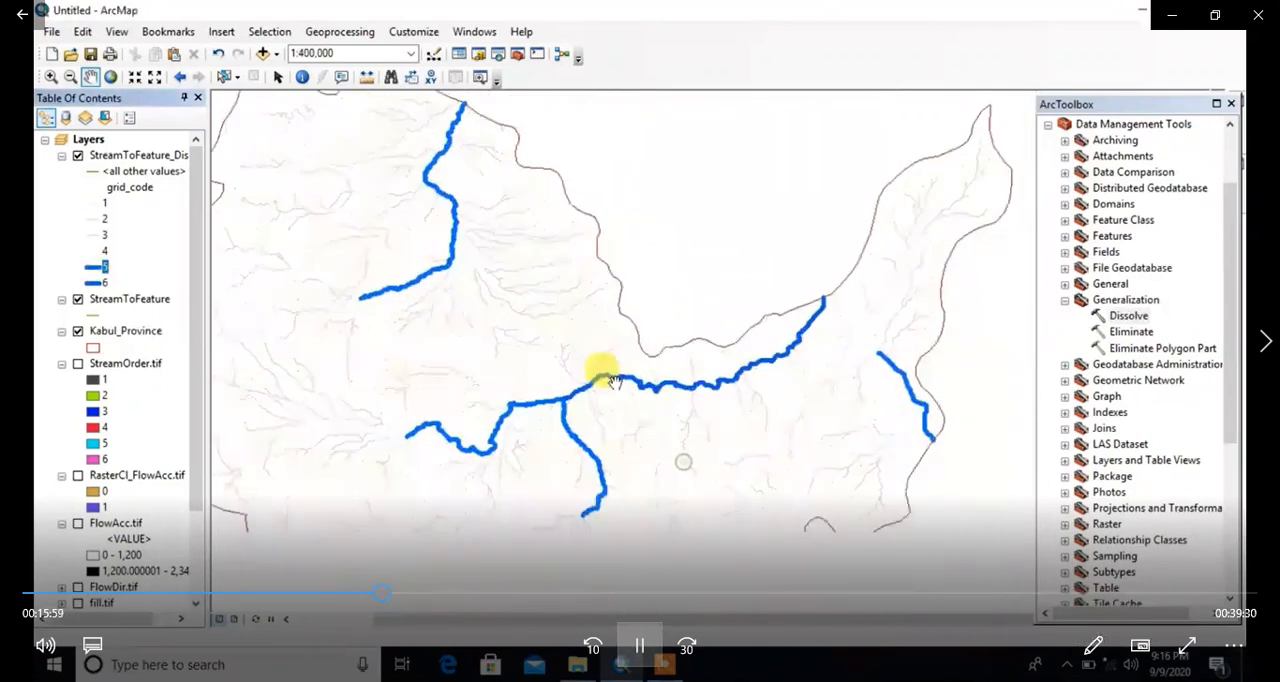
# Step: Symbolize the grid_code 4 streams of the dissolved stream layer with a blue line of width 3
pyautogui.doubleClick(96, 251)
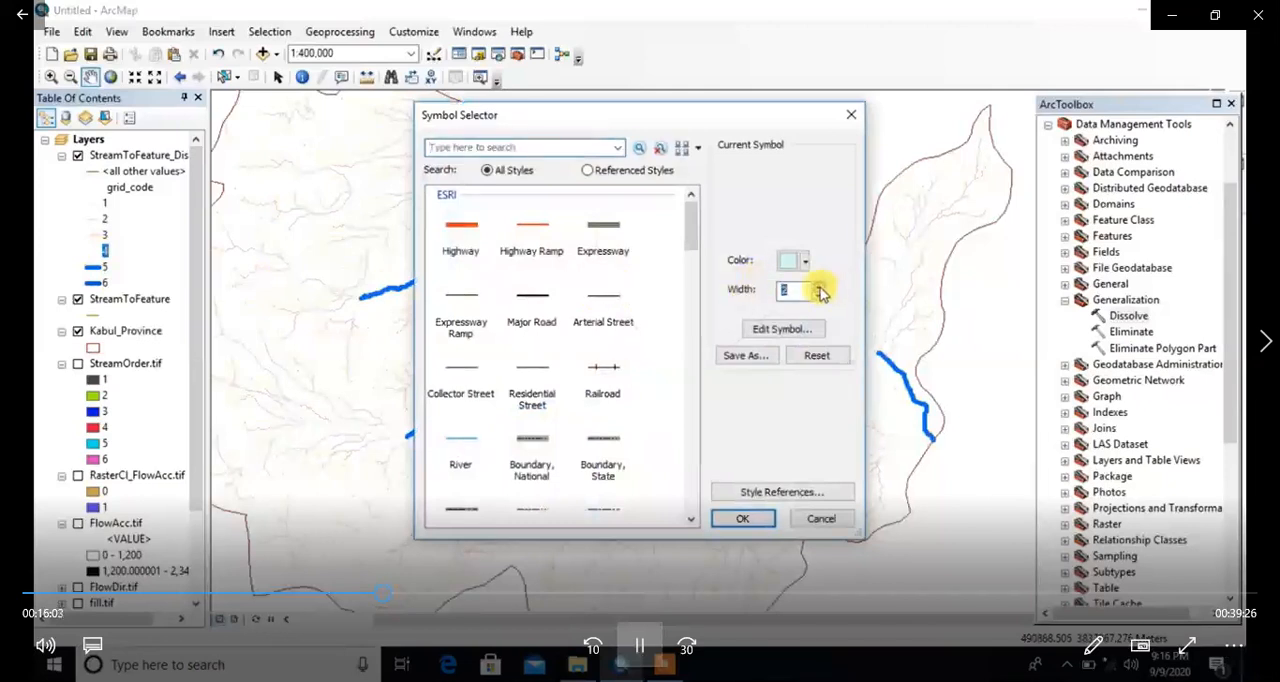
pyautogui.click(797, 261)
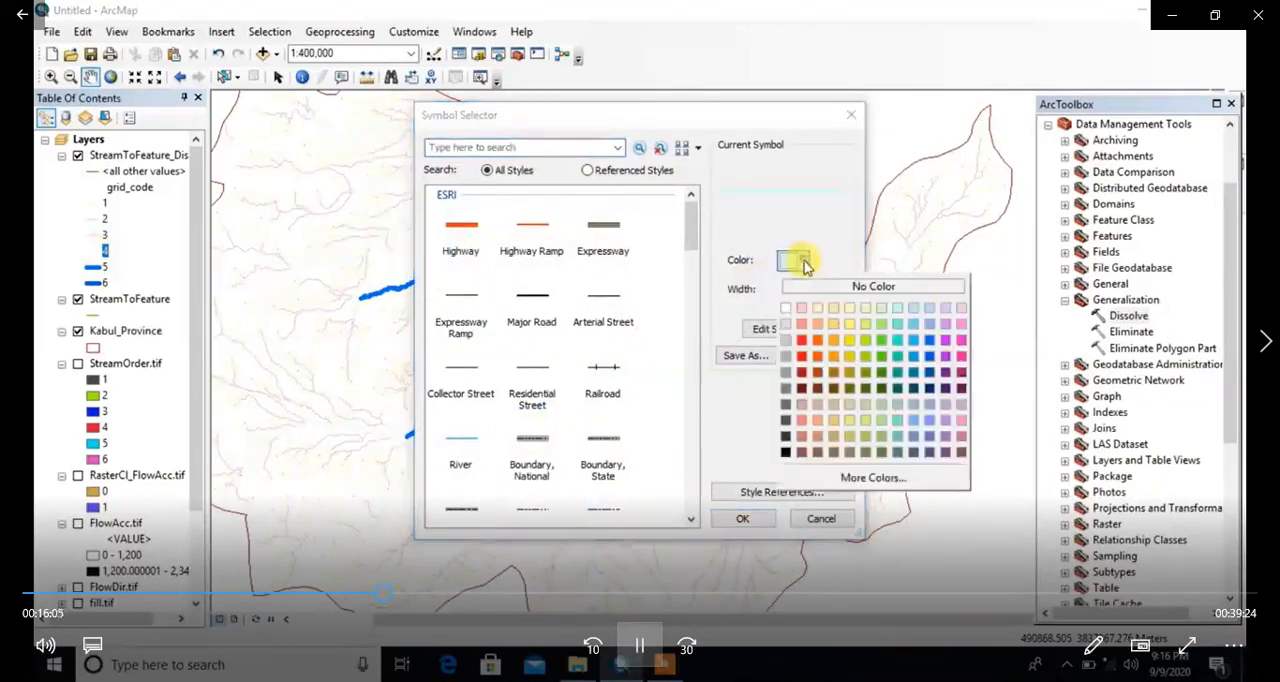
pyautogui.click(928, 346)
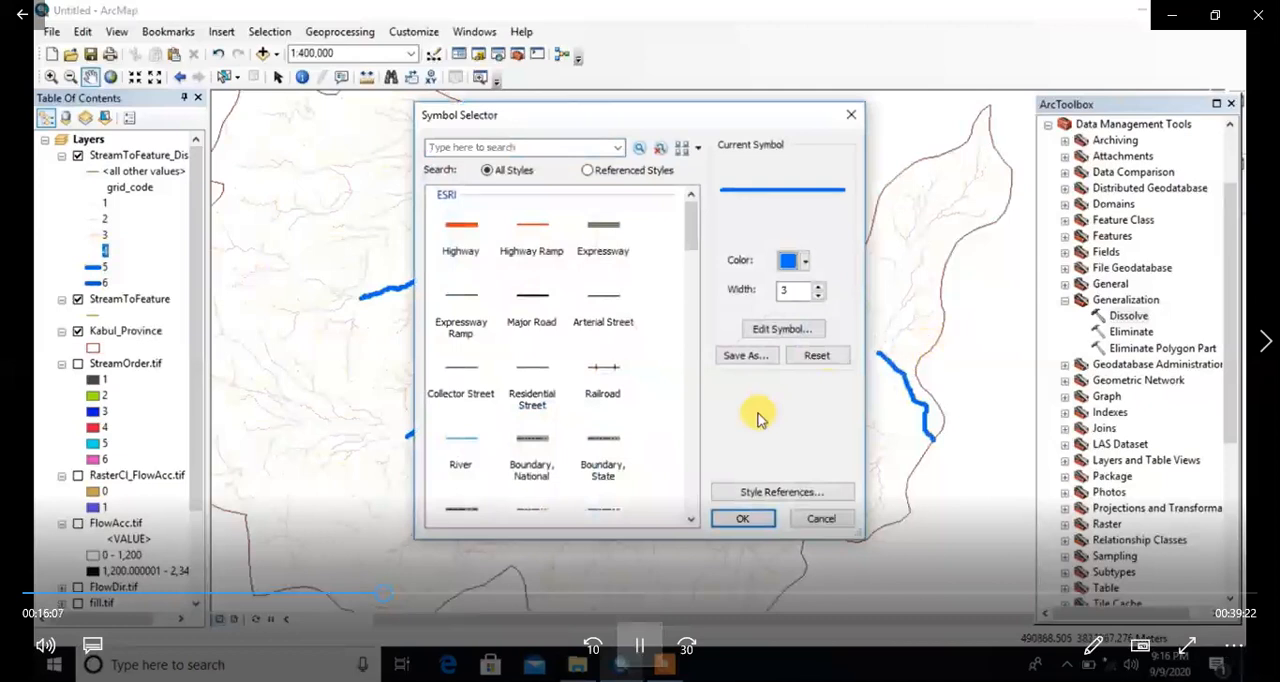
pyautogui.click(763, 517)
pyautogui.moveTo(631, 428); pyautogui.dragTo(748, 426)
pyautogui.moveTo(525, 374); pyautogui.dragTo(630, 396)
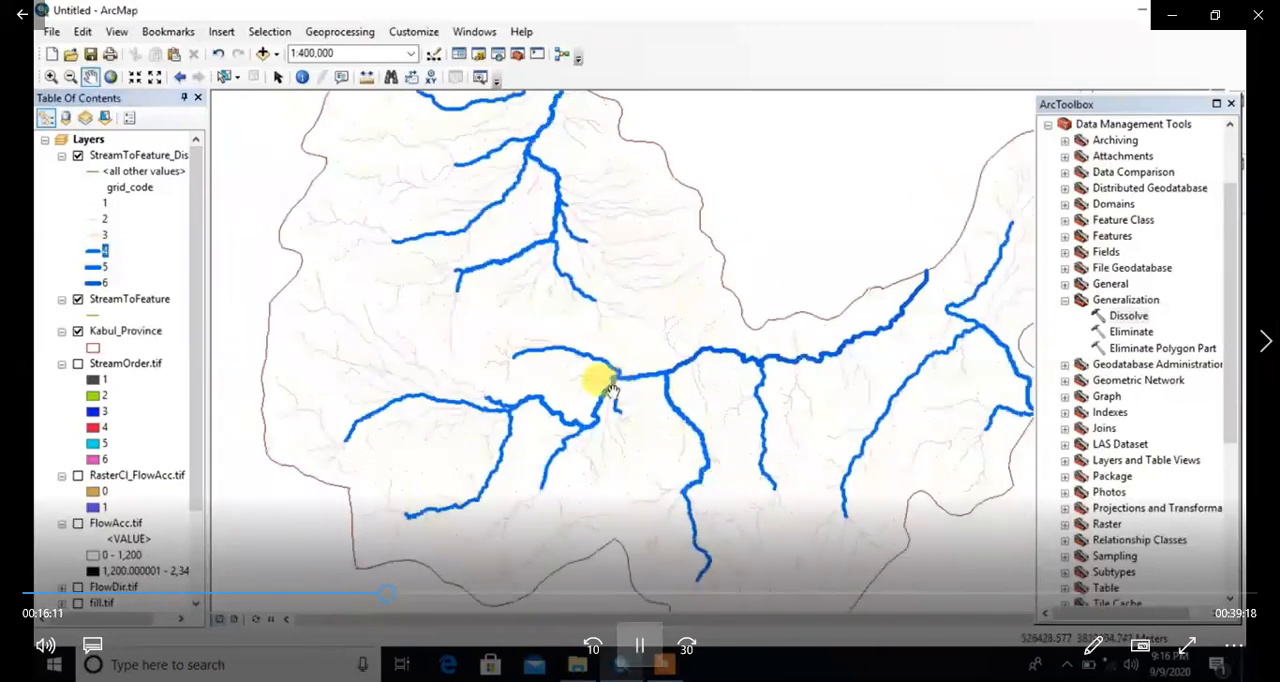
# Step: Symbolize the grid_code 3 streams of the dissolved stream layer with a blue line of width 2
pyautogui.click(90, 241)
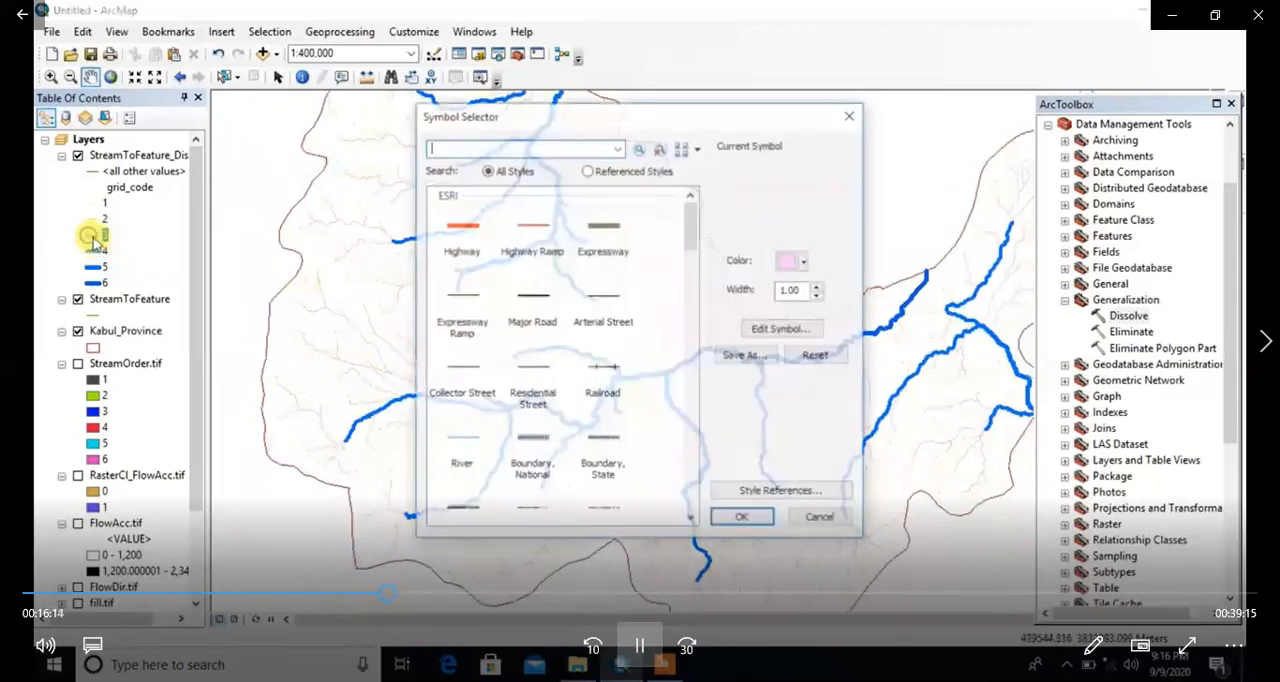
pyautogui.click(804, 262)
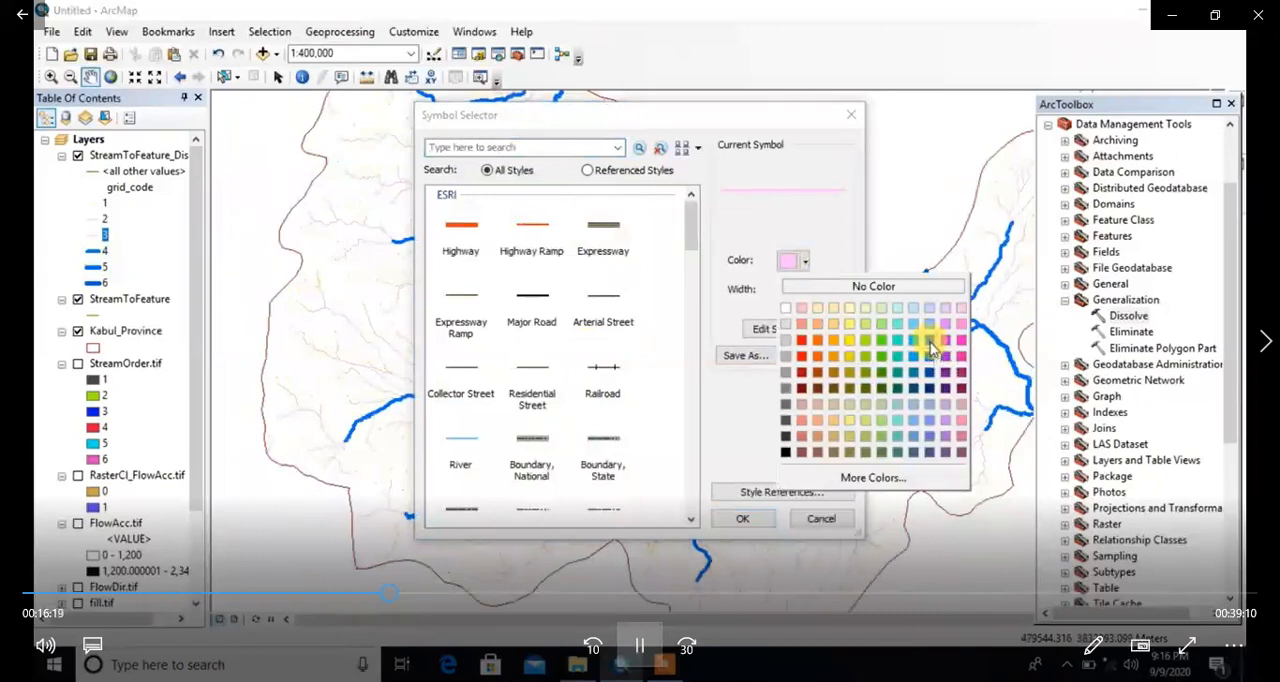
pyautogui.click(930, 342)
pyautogui.click(742, 518)
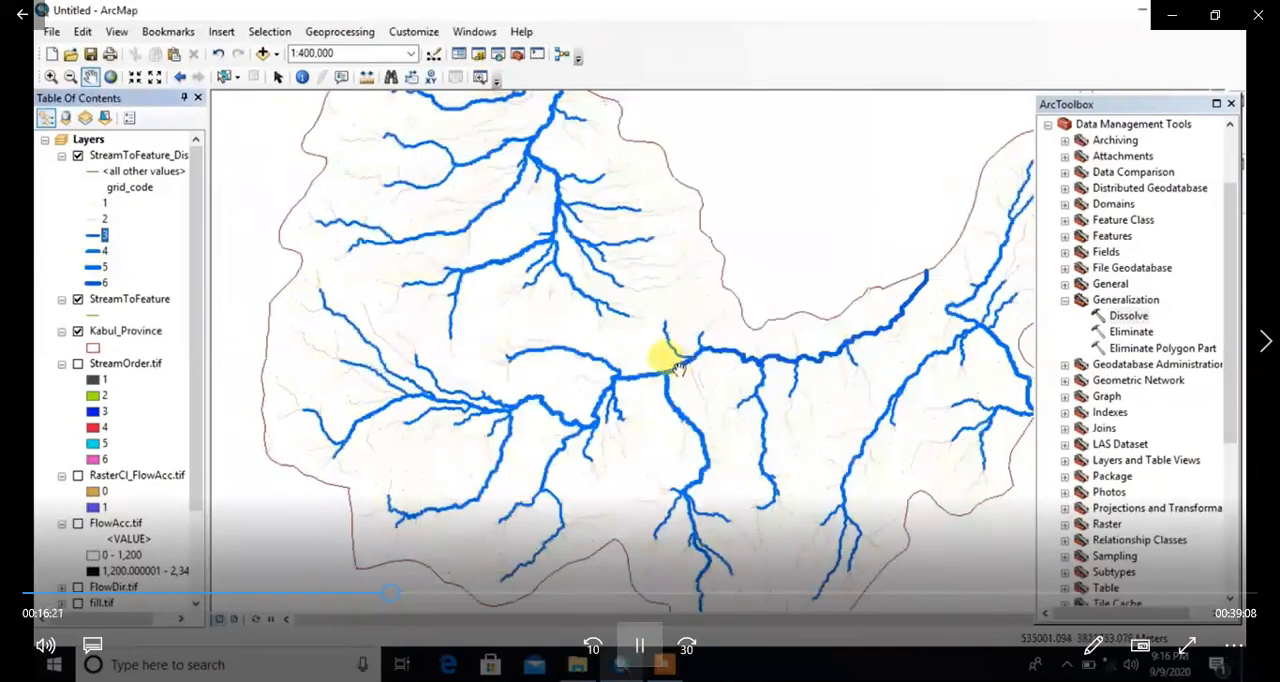
pyautogui.scroll(3, 678, 366)
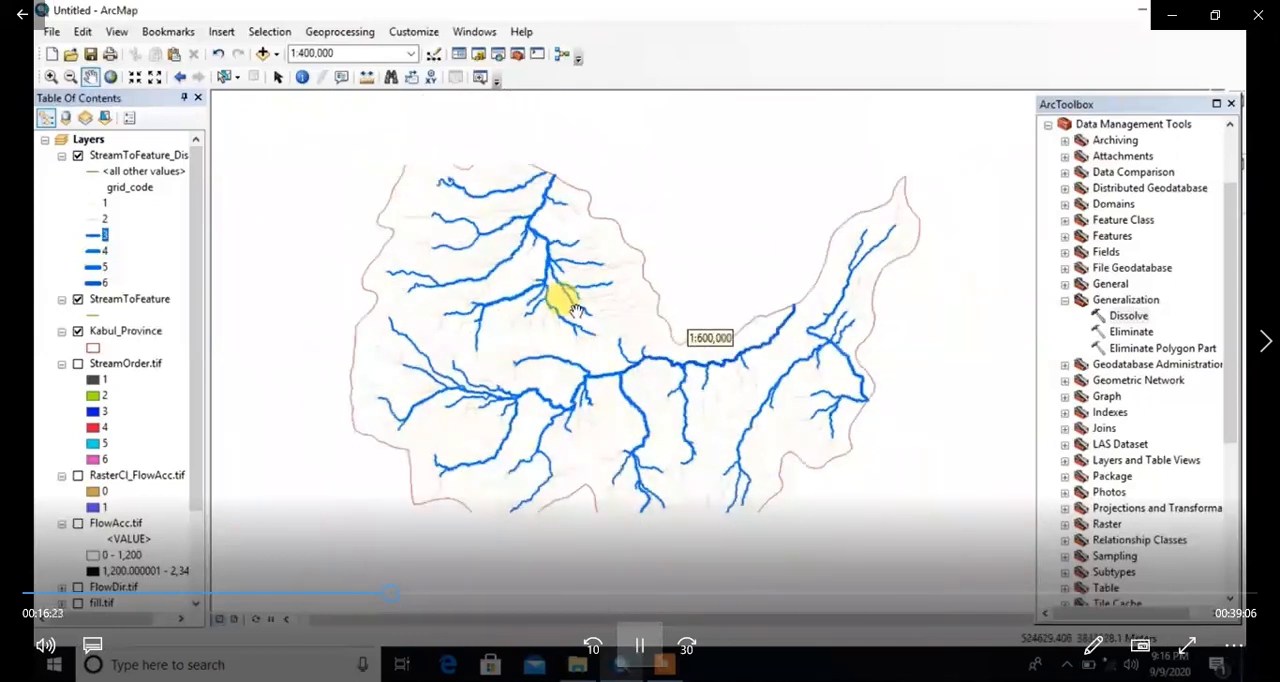
pyautogui.scroll(-1, 587, 313)
pyautogui.moveTo(514, 277); pyautogui.dragTo(480, 257)
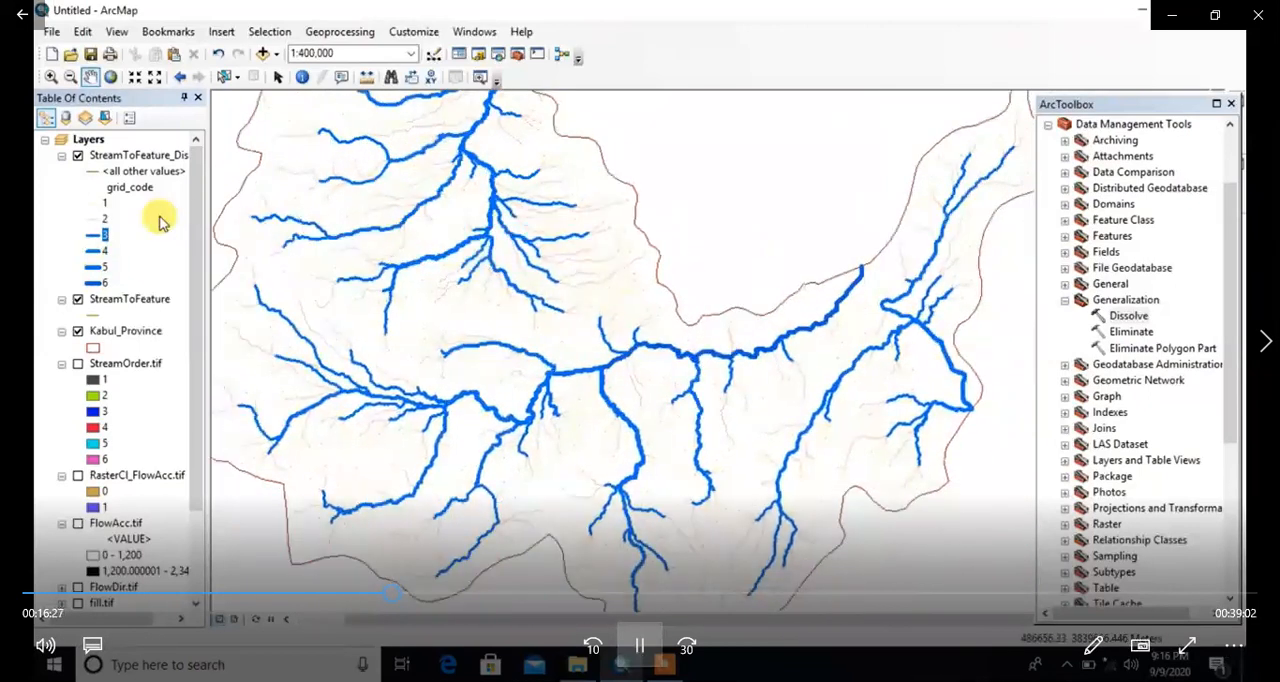
# Step: Symbolize the grid_code 2 streams of the dissolved stream layer with a blue line of width 1
pyautogui.doubleClick(97, 218)
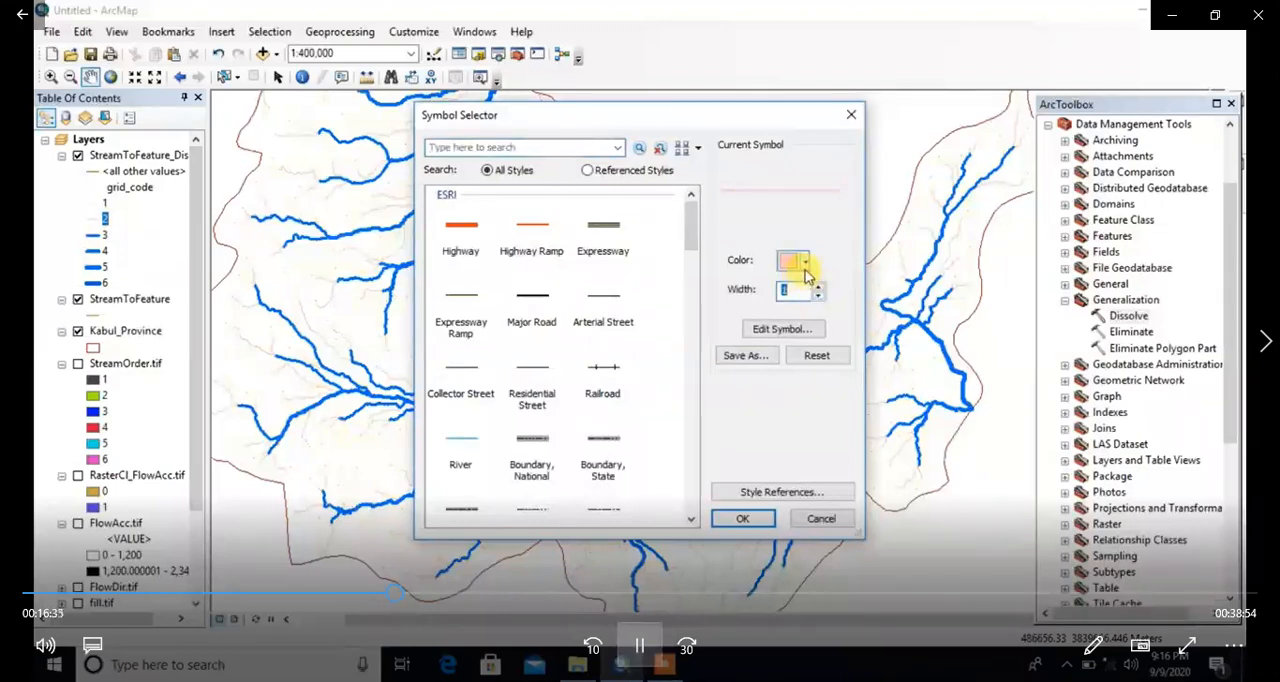
pyautogui.click(804, 262)
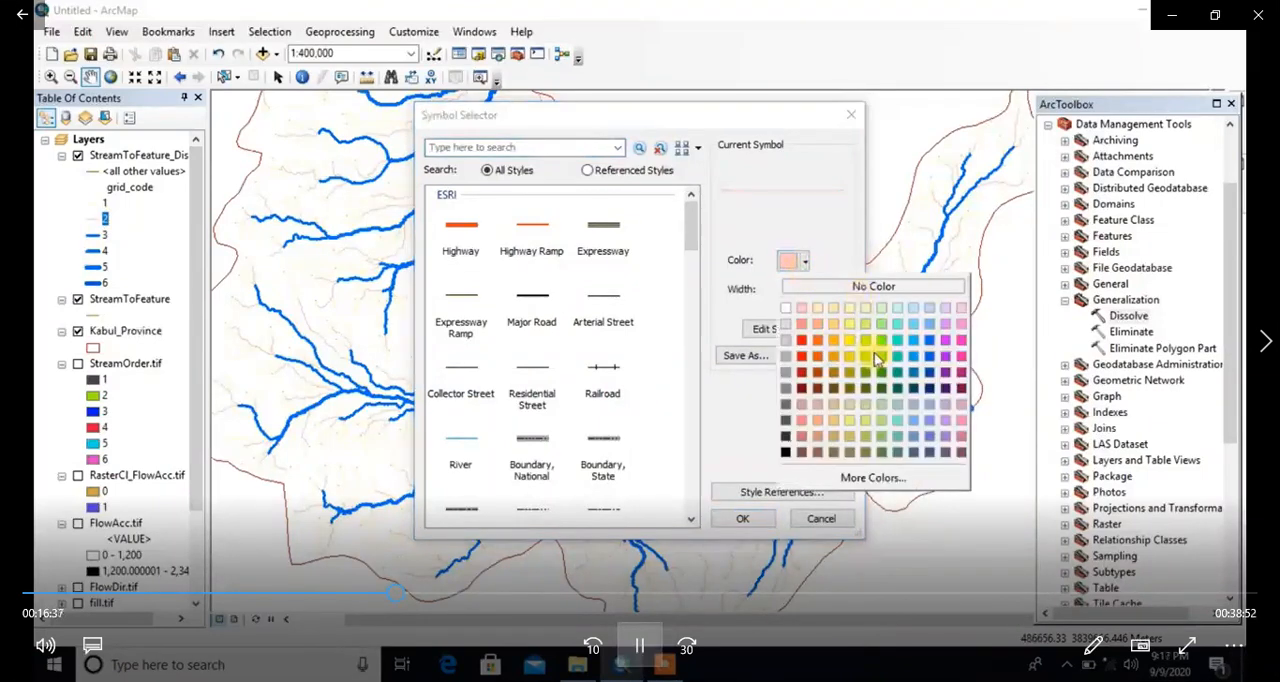
pyautogui.click(927, 340)
pyautogui.click(745, 516)
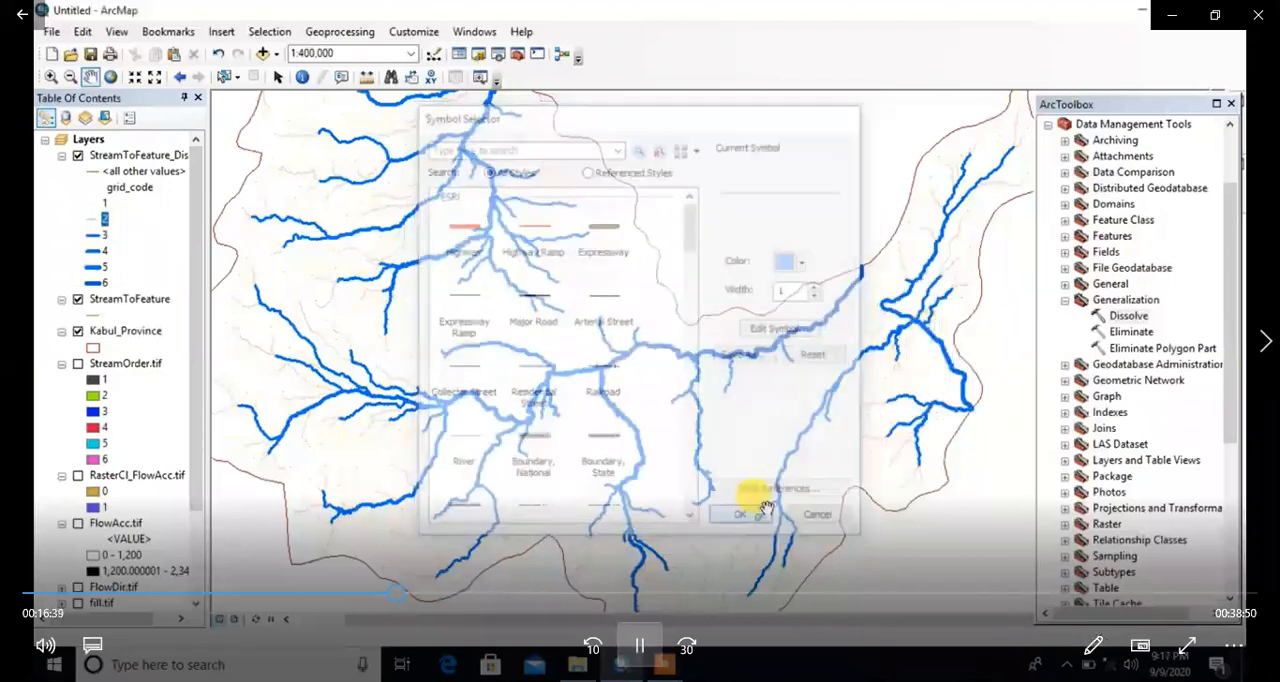
pyautogui.click(106, 218)
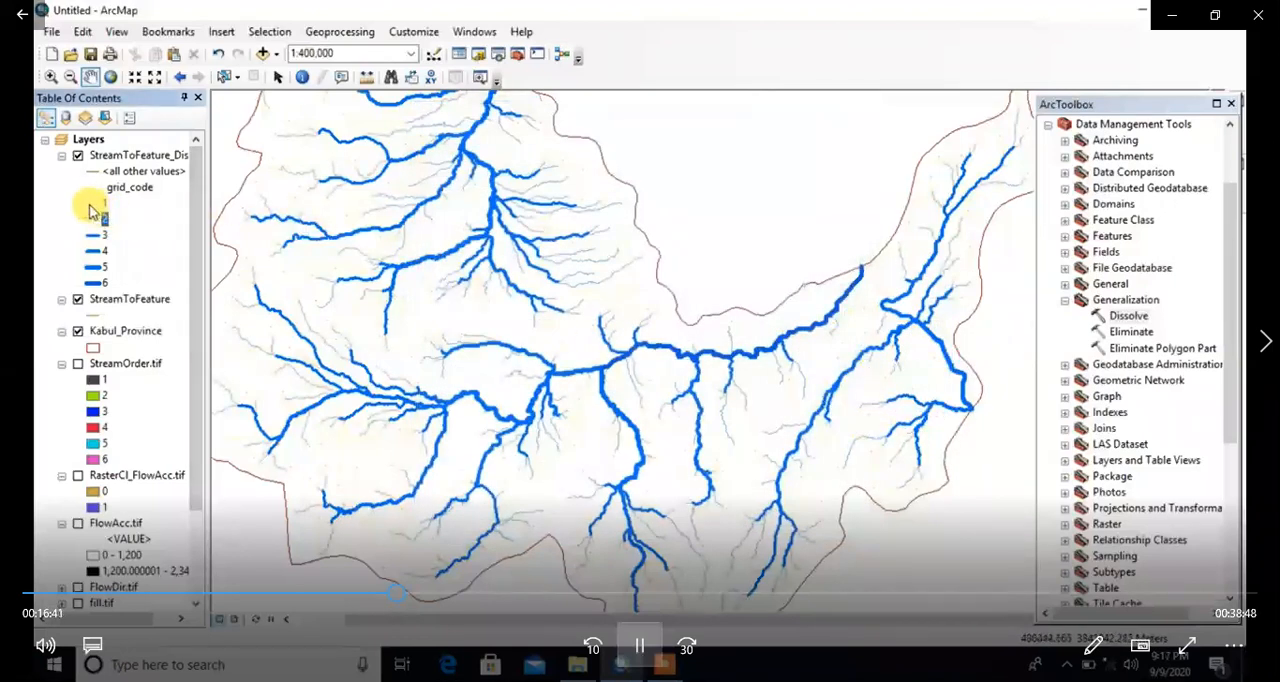
# Step: Symbolize the grid_code 1 streams of the dissolved stream layer with a turquoise line of width 1
pyautogui.click(92, 216)
pyautogui.click(805, 262)
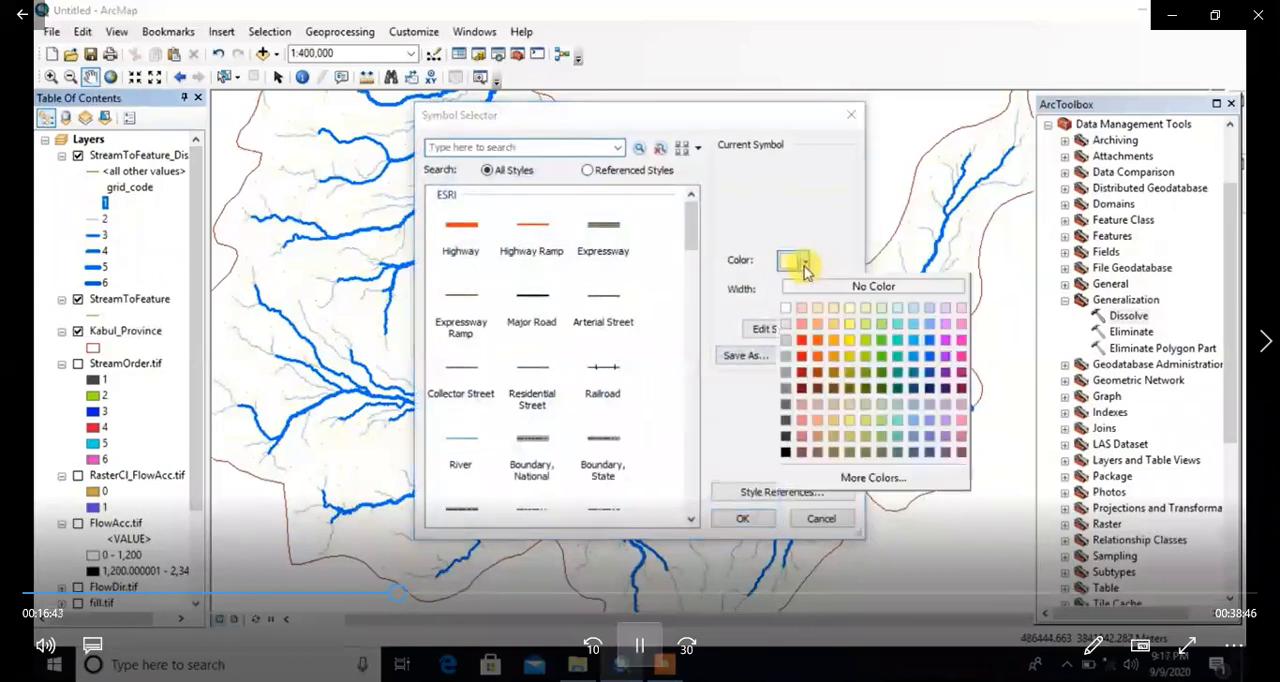
pyautogui.click(834, 255)
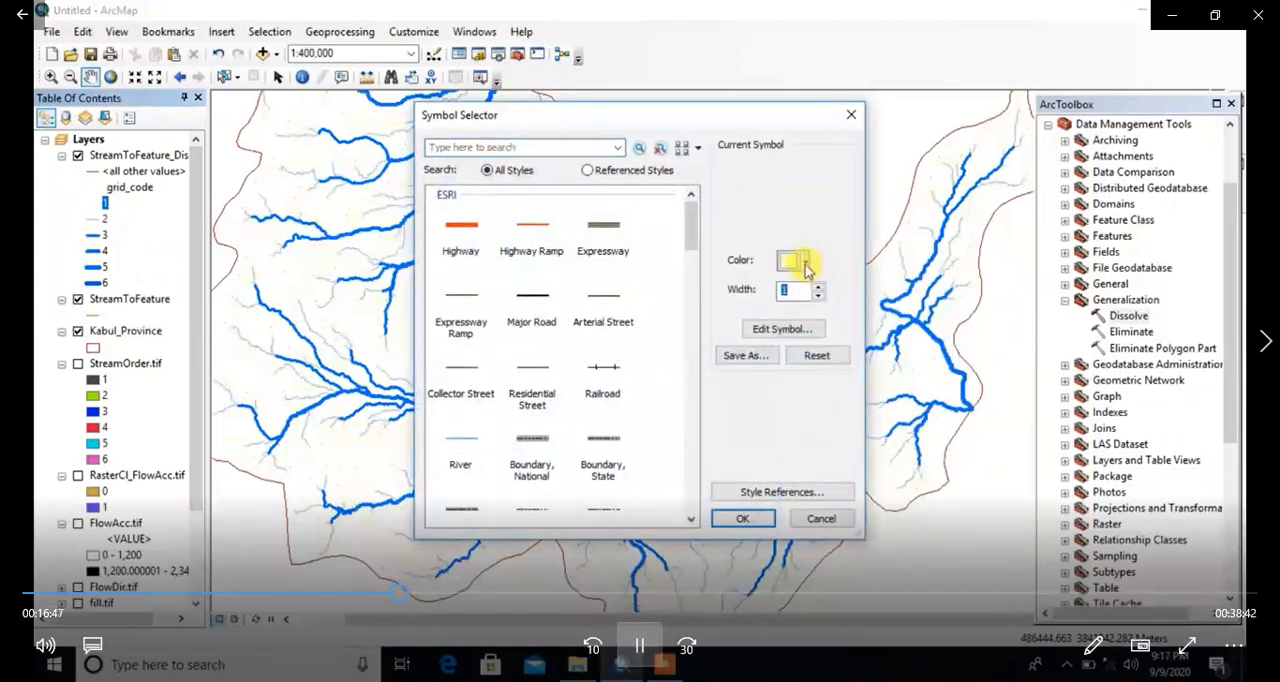
pyautogui.click(805, 262)
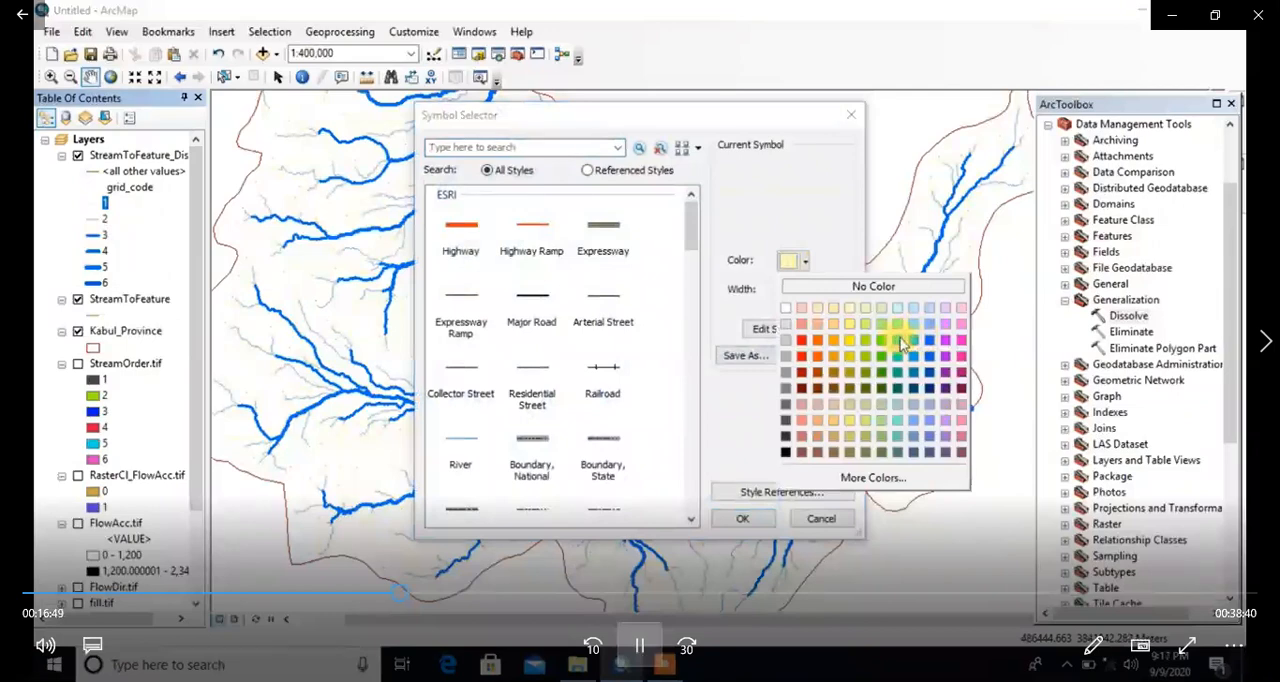
pyautogui.click(900, 343)
pyautogui.click(742, 518)
pyautogui.moveTo(675, 333); pyautogui.dragTo(742, 374)
pyautogui.moveTo(763, 432); pyautogui.dragTo(685, 400)
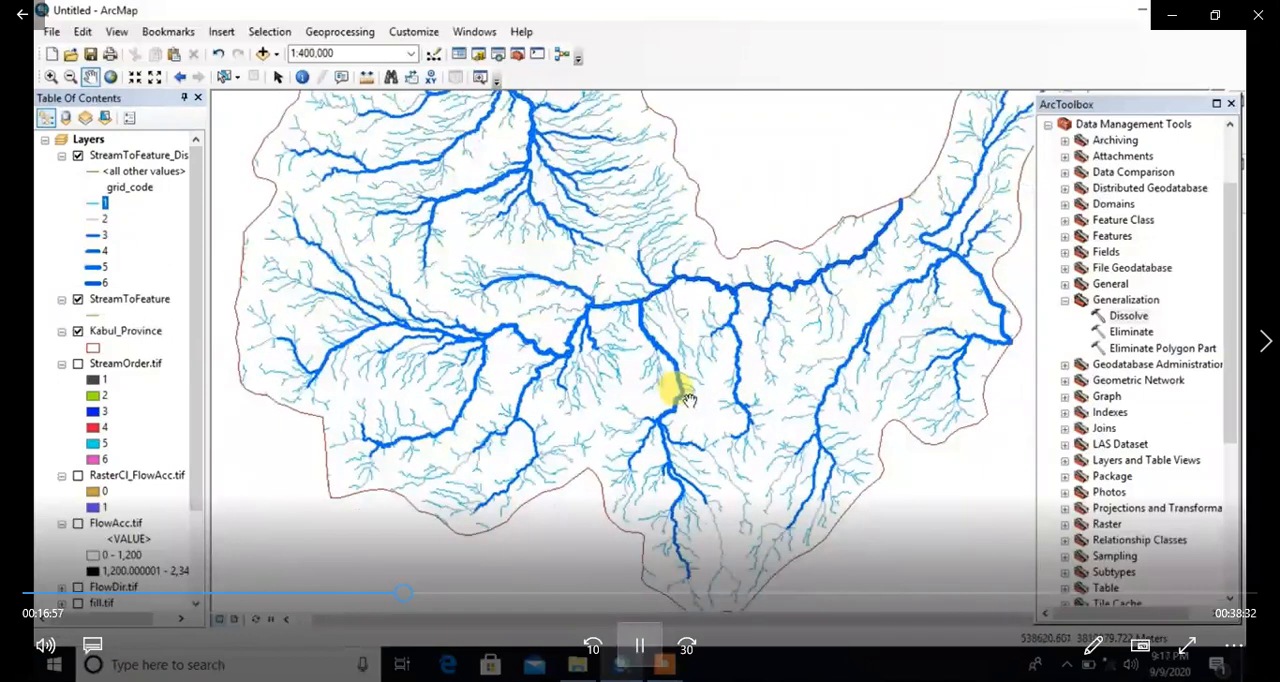
# Step: Examine the symbolized stream network across Kabul Province and up close where the smaller tributaries join the main streams
pyautogui.scroll(3, 738, 447)
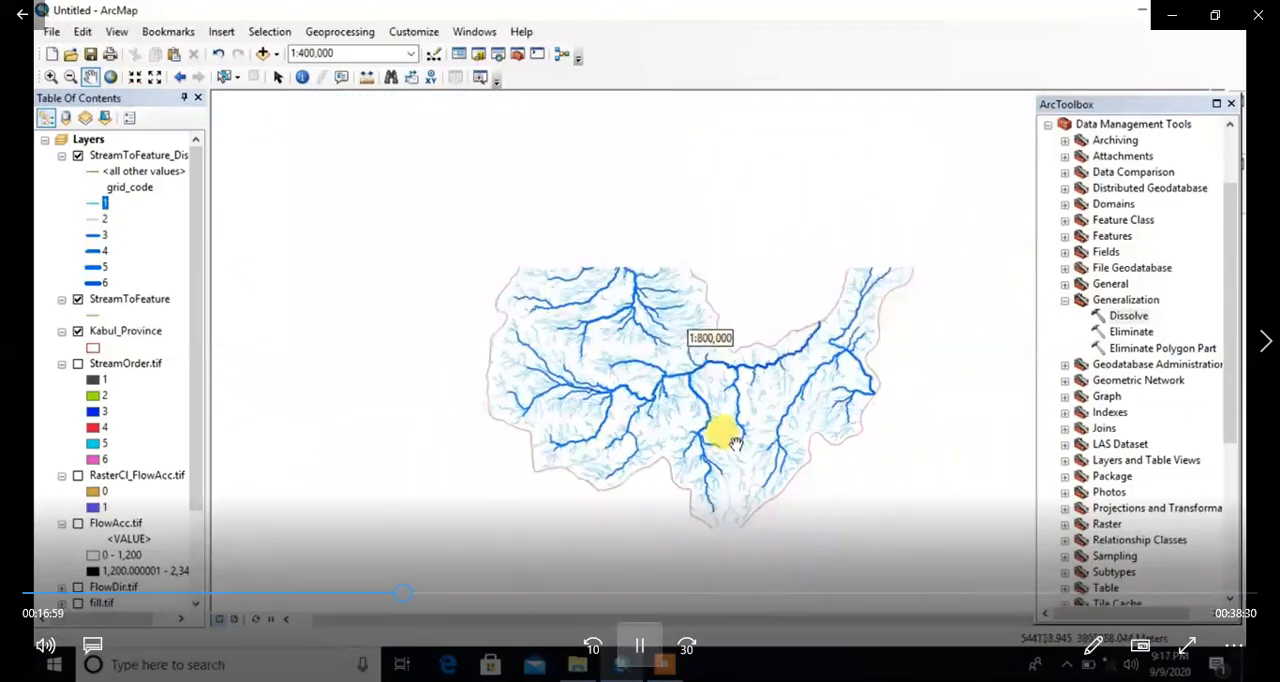
pyautogui.scroll(-5, 743, 337)
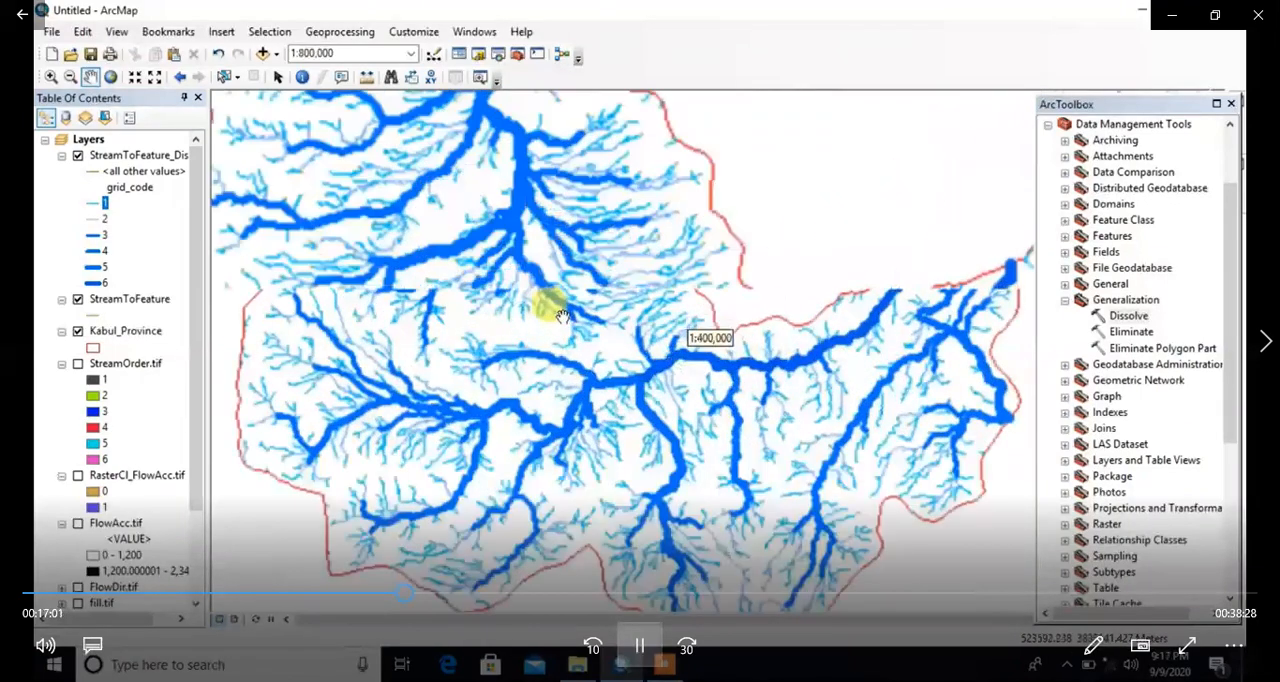
pyautogui.scroll(-3, 560, 308)
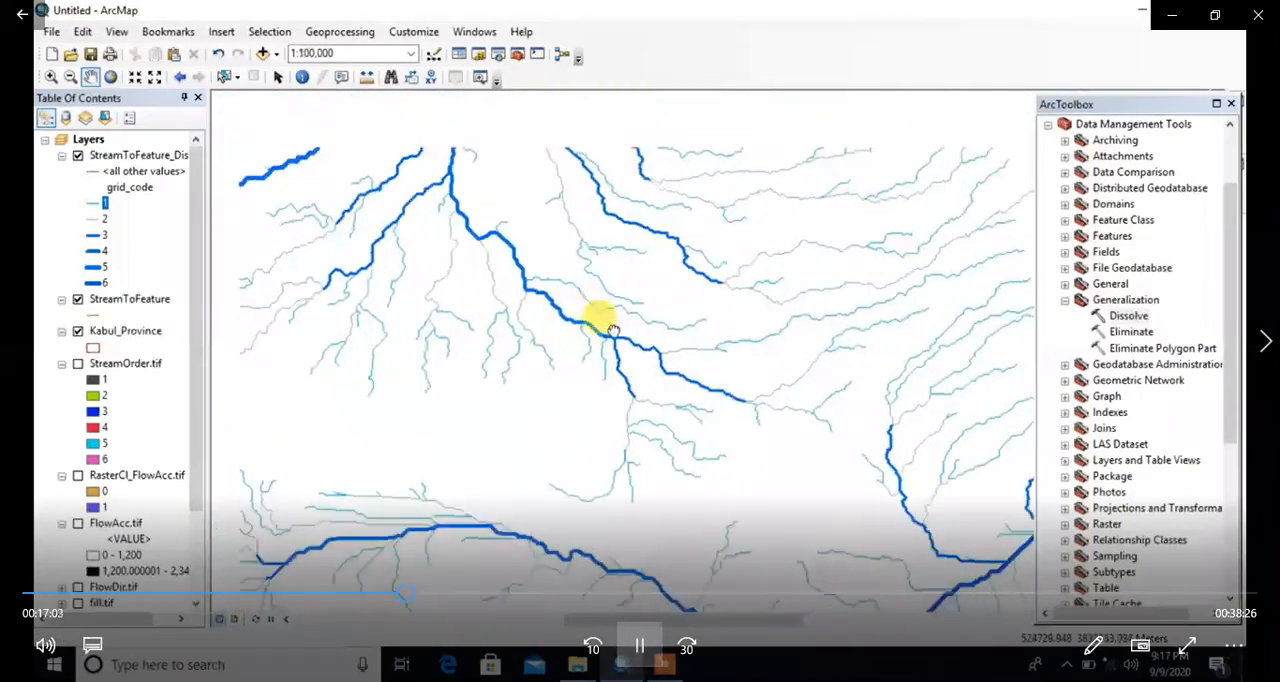
pyautogui.moveTo(563, 264); pyautogui.dragTo(646, 317)
pyautogui.scroll(-2, 617, 320)
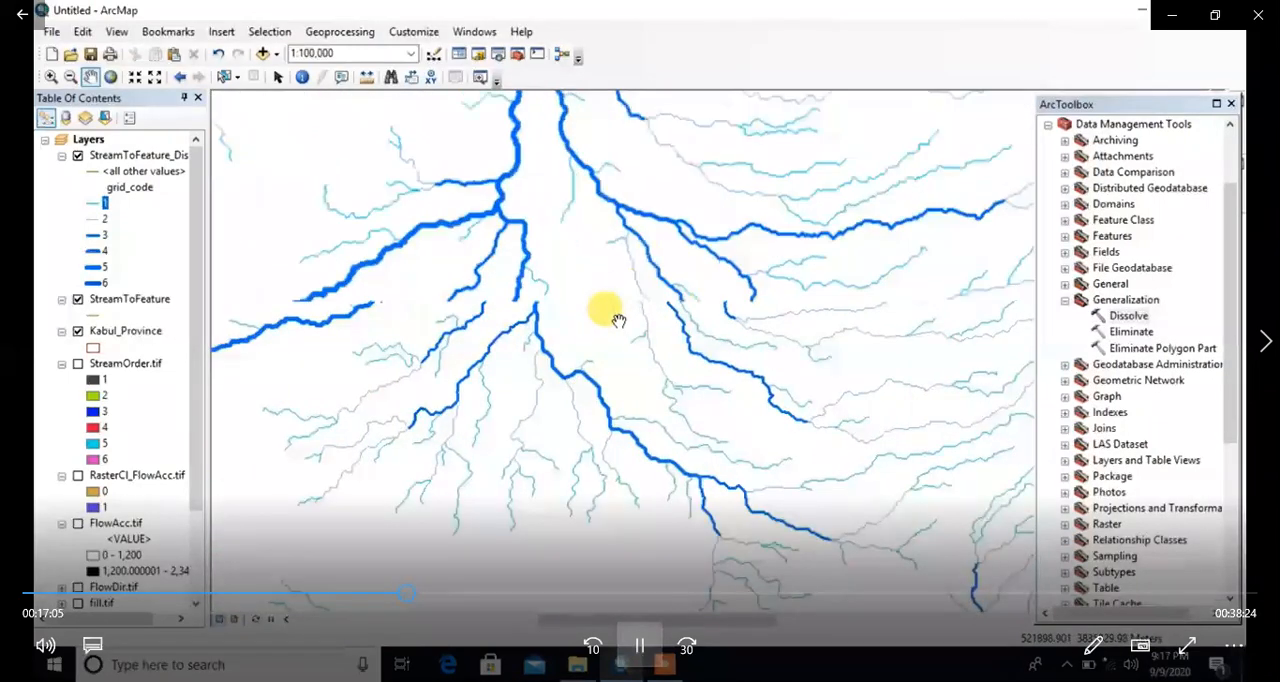
pyautogui.scroll(4, 614, 434)
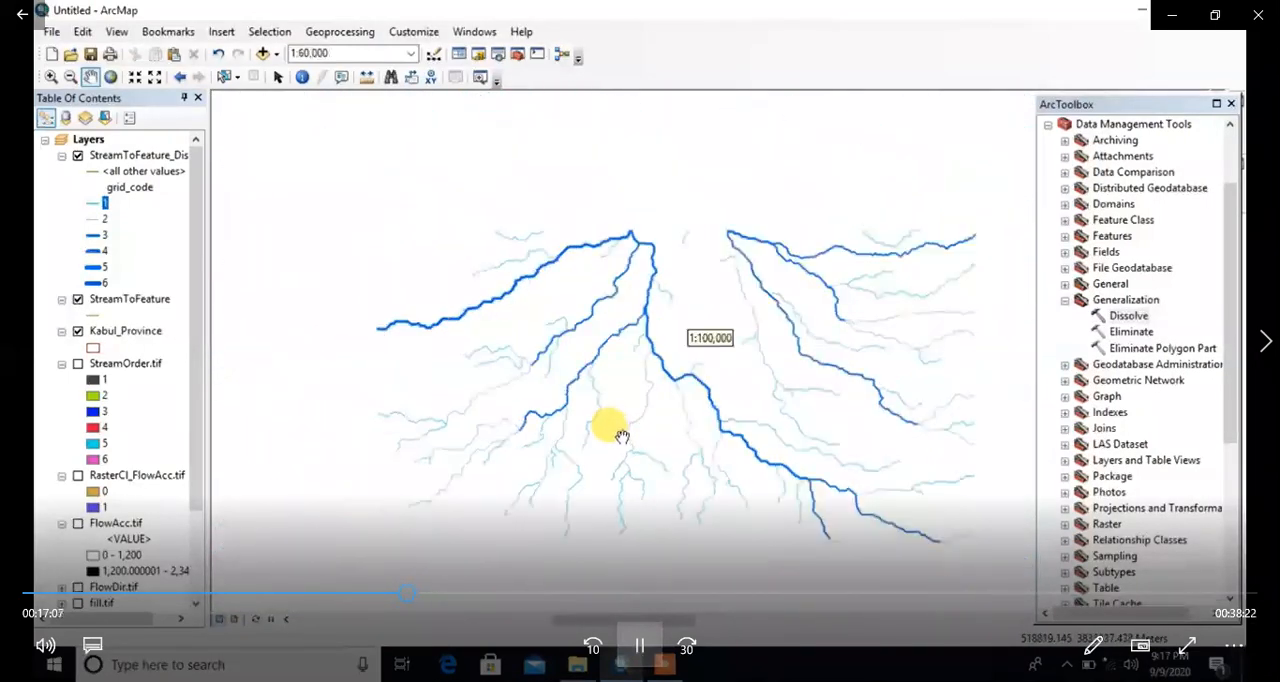
pyautogui.scroll(1, 618, 434)
pyautogui.moveTo(758, 502); pyautogui.dragTo(632, 354)
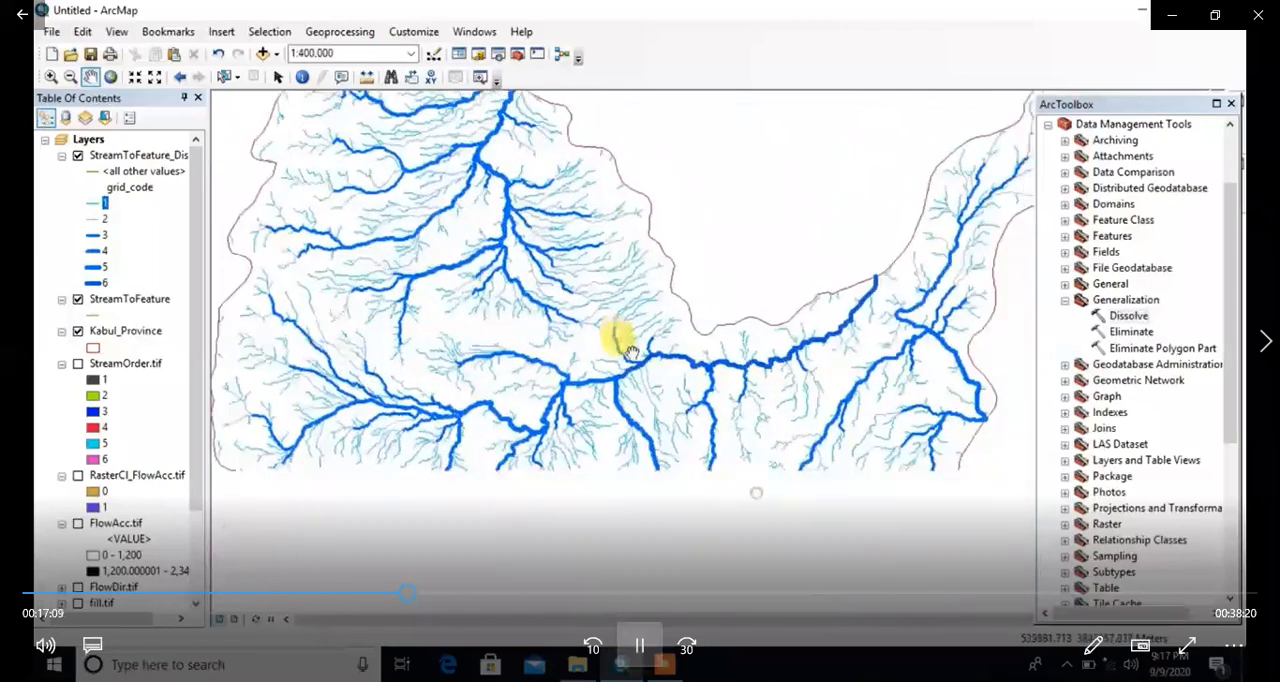
pyautogui.moveTo(757, 435); pyautogui.dragTo(643, 356)
pyautogui.scroll(1, 671, 354)
pyautogui.moveTo(564, 299); pyautogui.dragTo(624, 366)
pyautogui.click(92, 204)
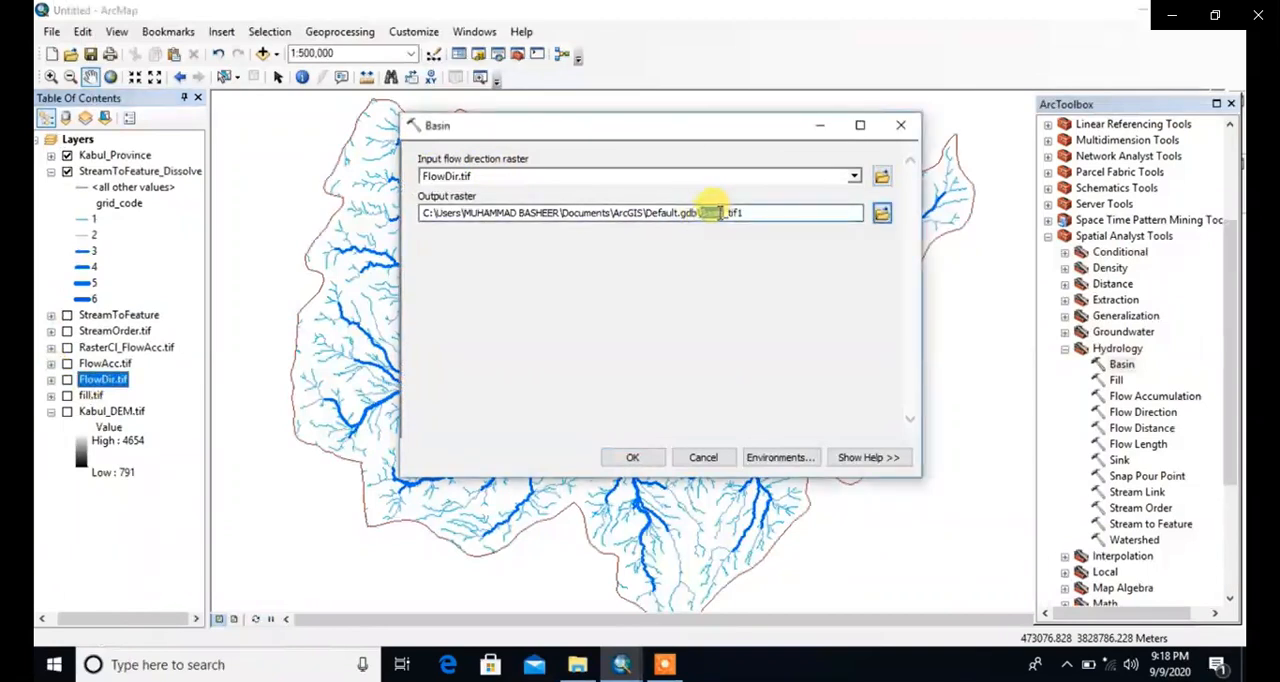
# Step: Compare the dissolved streams with the Basin.tif basins by toggling StreamToFeature_Dissolve, both province-wide and close up at the northwestern boundary
pyautogui.moveTo(940, 158)
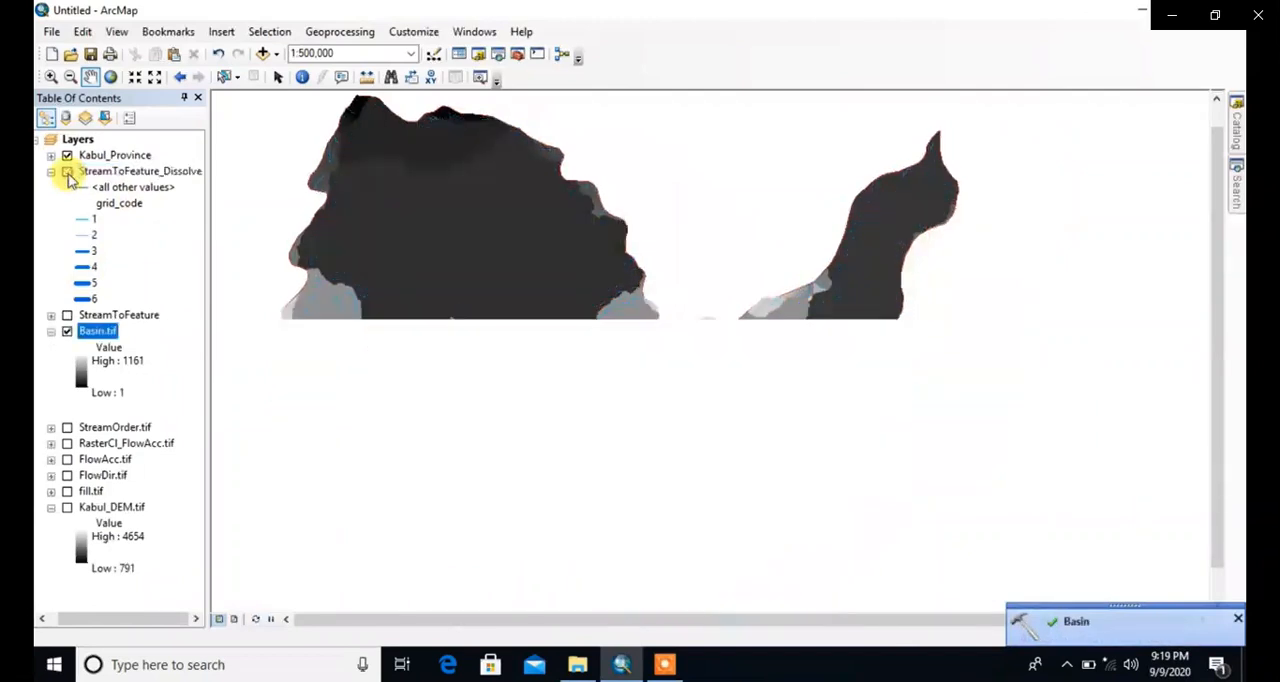
pyautogui.click(67, 172)
pyautogui.click(67, 172)
pyautogui.click(67, 172)
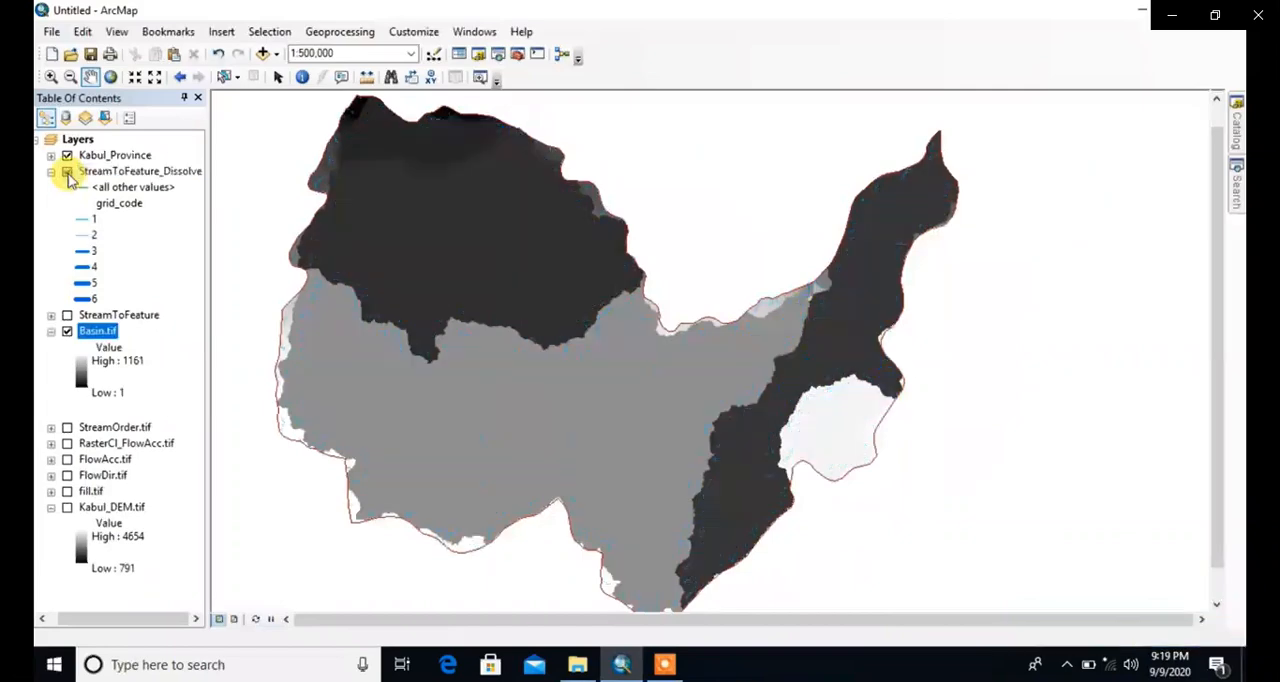
pyautogui.click(67, 172)
pyautogui.scroll(4, 338, 208)
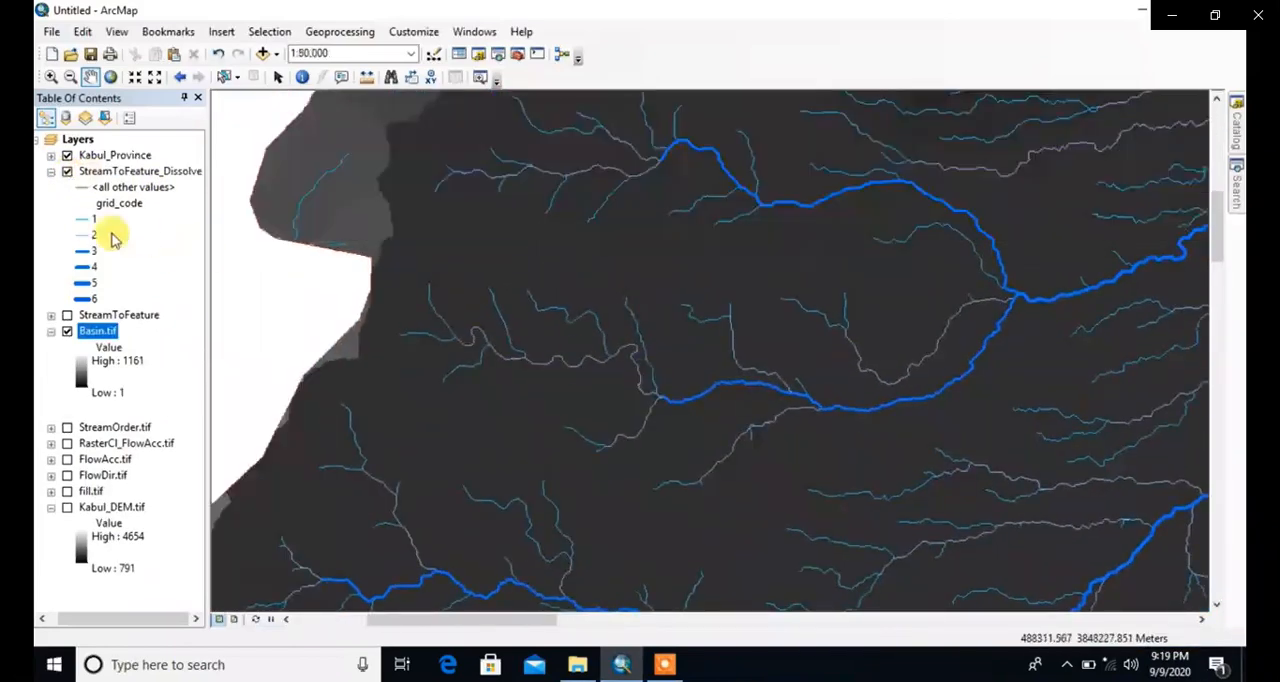
pyautogui.click(67, 172)
pyautogui.click(67, 172)
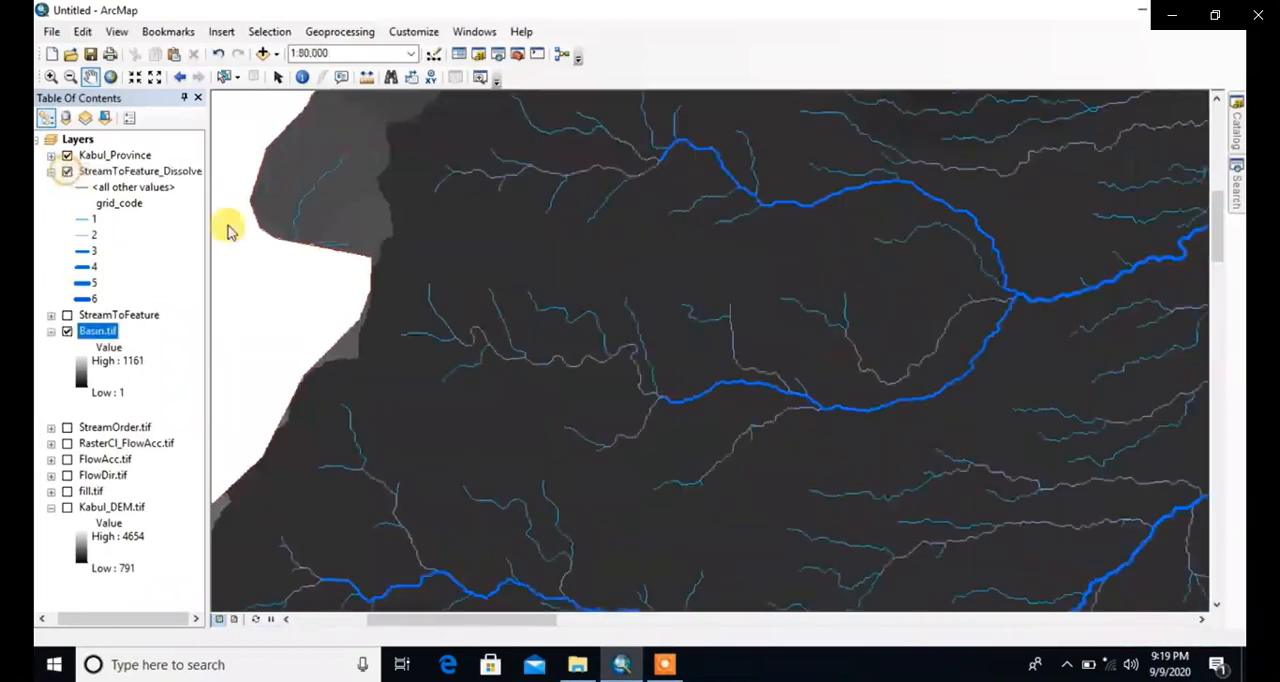
pyautogui.scroll(-3, 698, 330)
pyautogui.scroll(-3, 900, 400)
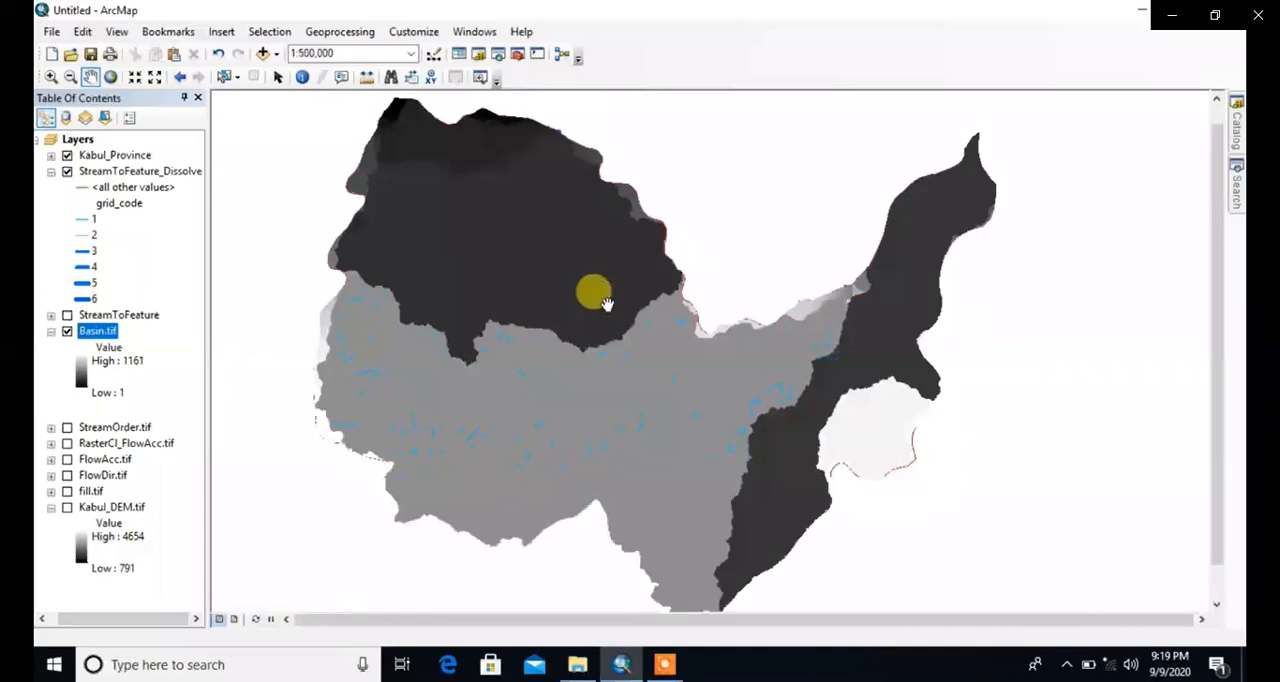
# Step: Recolor the Basin.tif raster with a color ramp running from red for low to green for high values
pyautogui.click(84, 370)
pyautogui.click(238, 418)
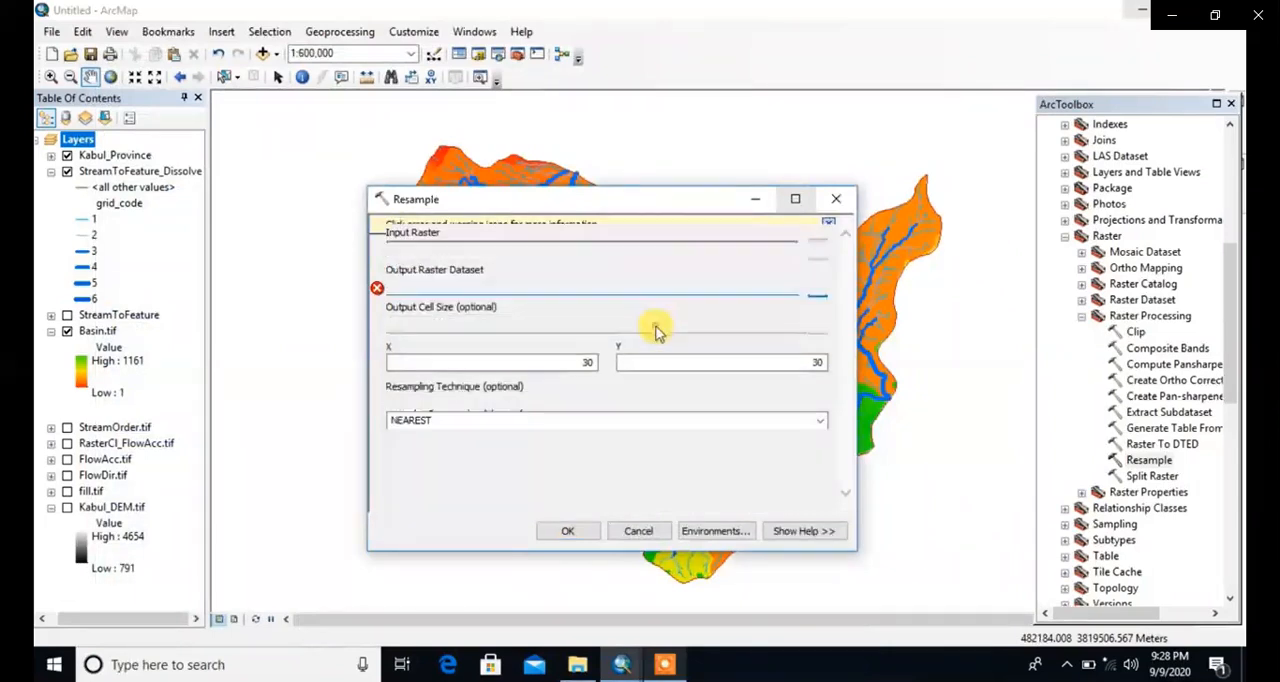
# Step: Resample FlowDir.tif to a 30.2 by 30.2 cell size with the NEAREST technique, saving the output as FlowDir_Resample1.tif
pyautogui.doubleClick(587, 362)
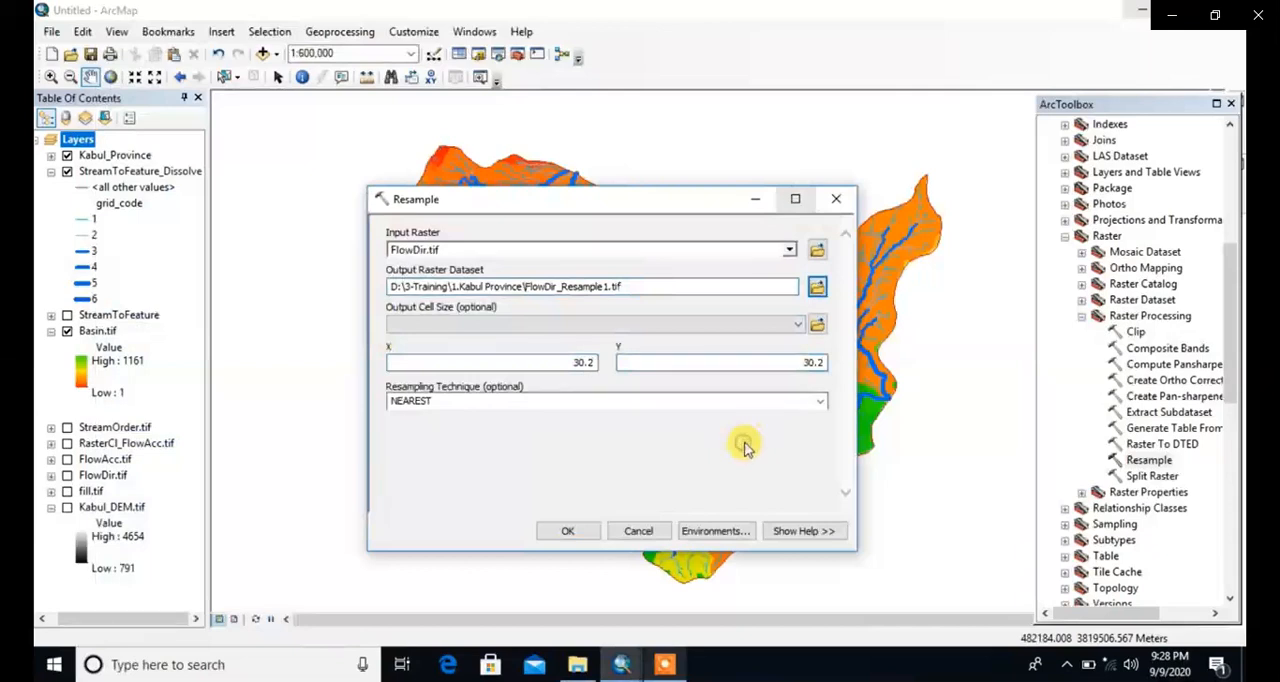
pyautogui.click(568, 533)
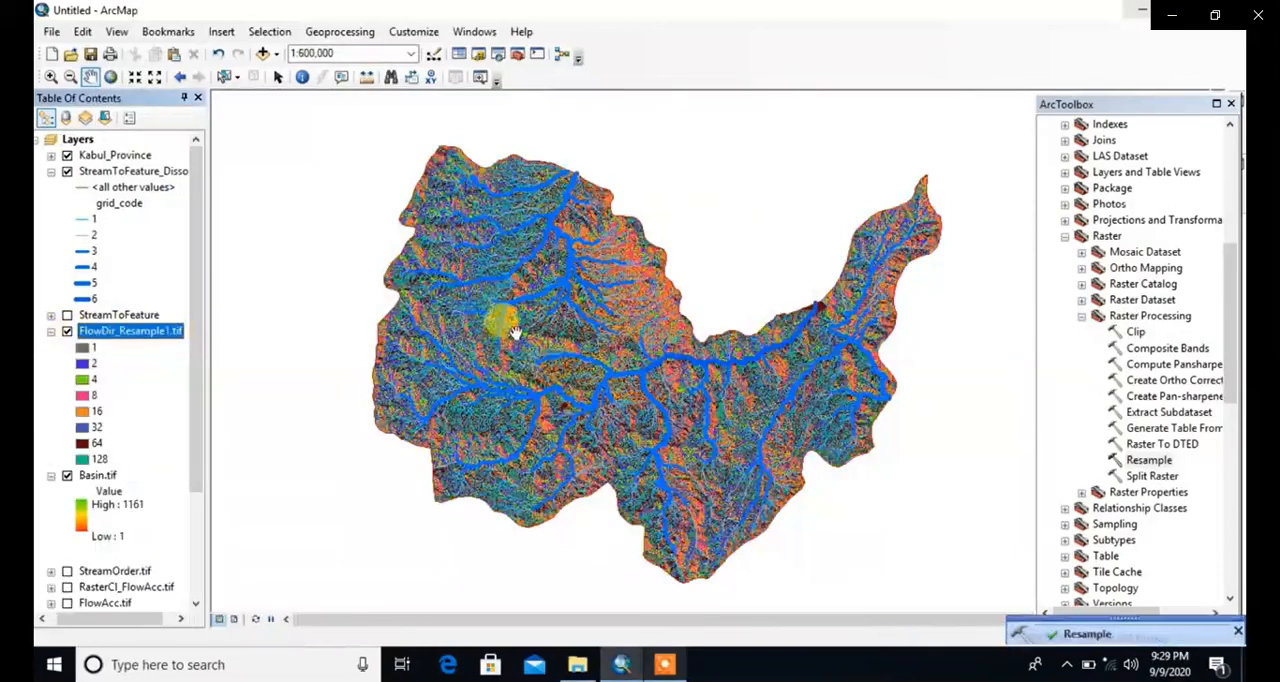
# Step: Examine the FlowDir_Resample1.tif raster beneath the streams, from the northeastern arm's cell detail back out to the whole province
pyautogui.scroll(-2, 512, 333)
pyautogui.moveTo(646, 345); pyautogui.dragTo(567, 288)
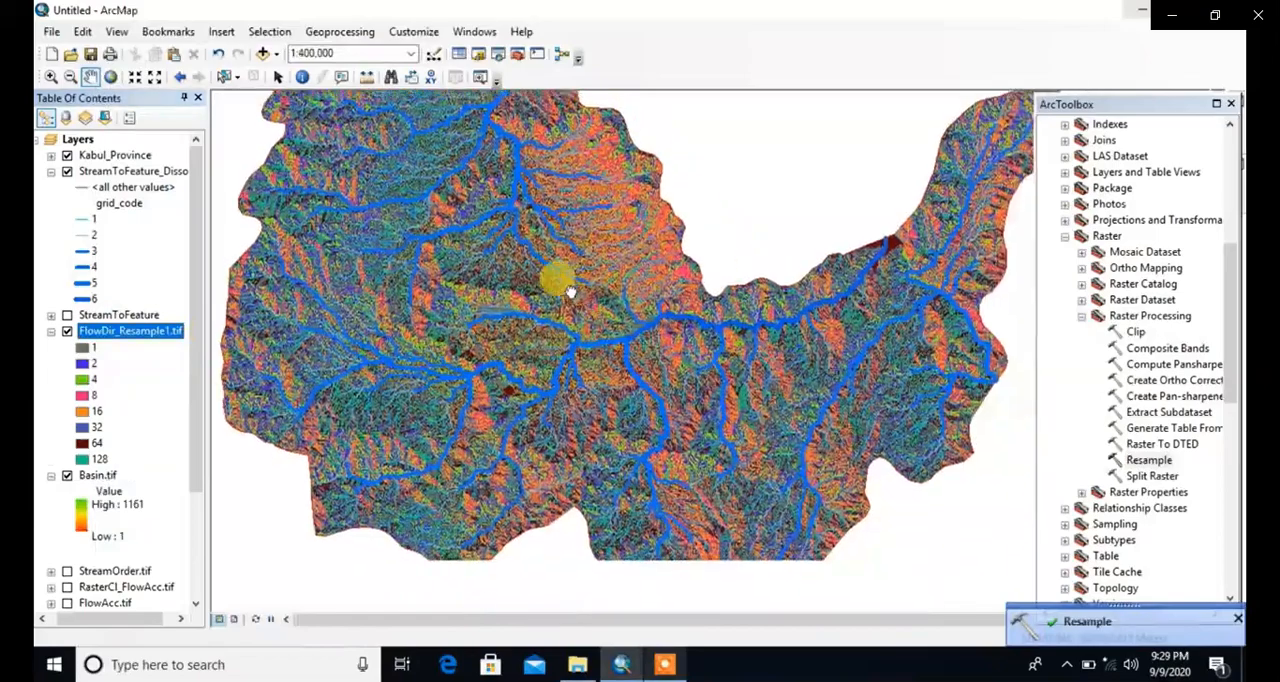
pyautogui.scroll(-5, 840, 322)
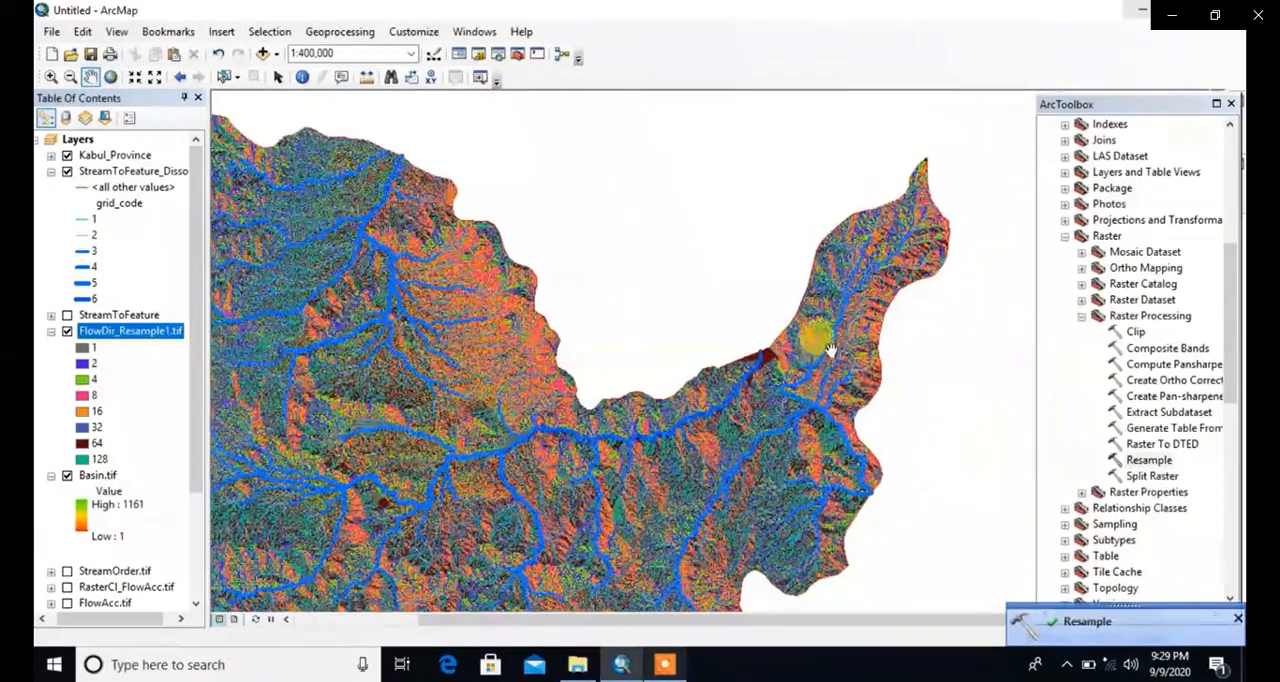
pyautogui.moveTo(892, 254); pyautogui.dragTo(689, 432)
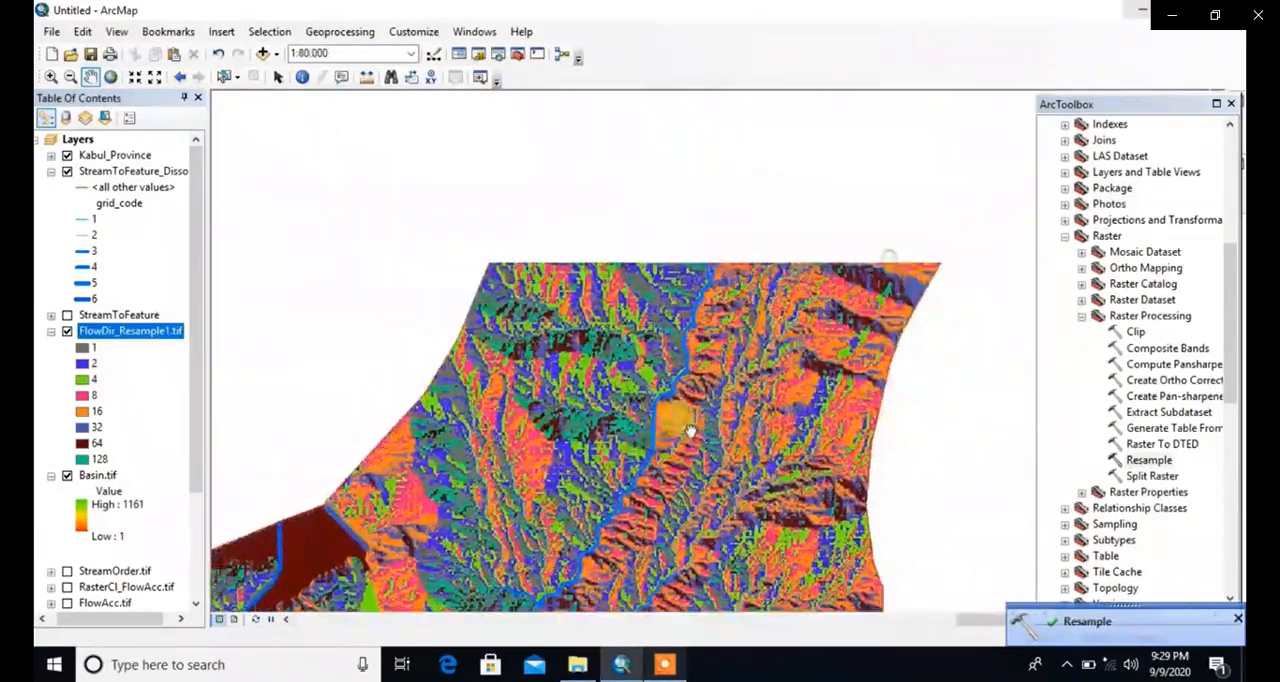
pyautogui.moveTo(775, 295); pyautogui.dragTo(862, 163)
pyautogui.moveTo(621, 408); pyautogui.dragTo(894, 225)
pyautogui.scroll(-2, 568, 355)
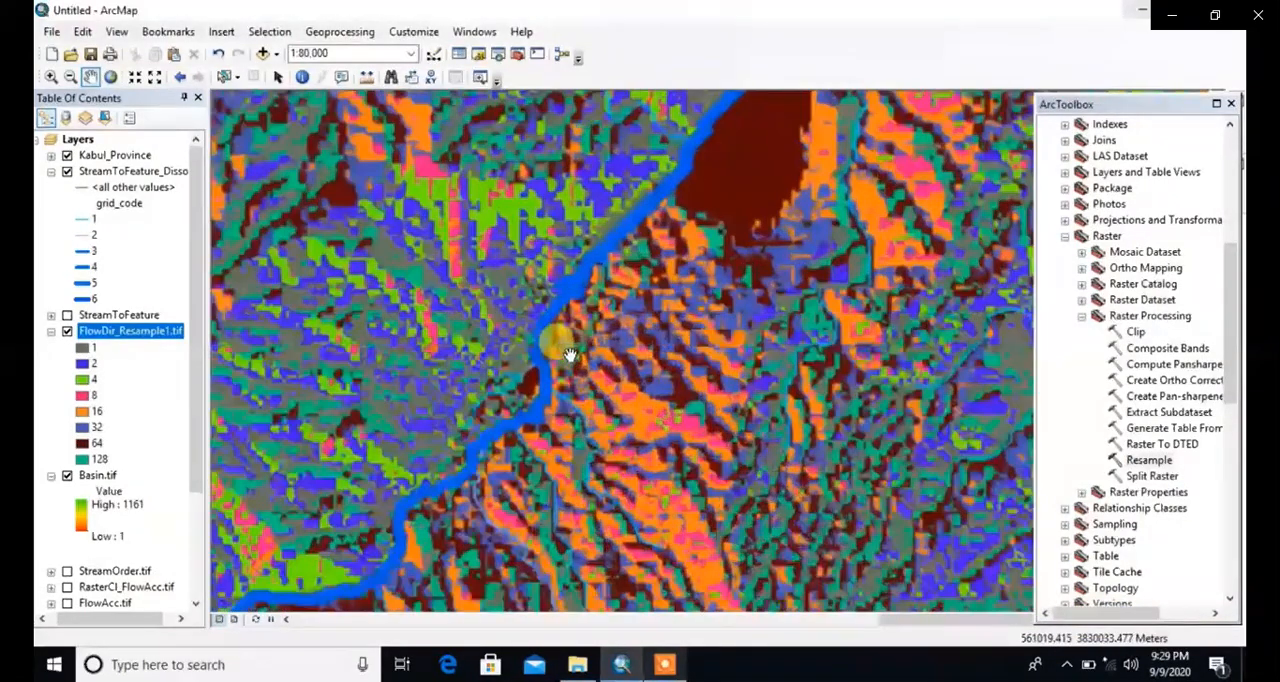
pyautogui.moveTo(431, 371); pyautogui.dragTo(722, 112)
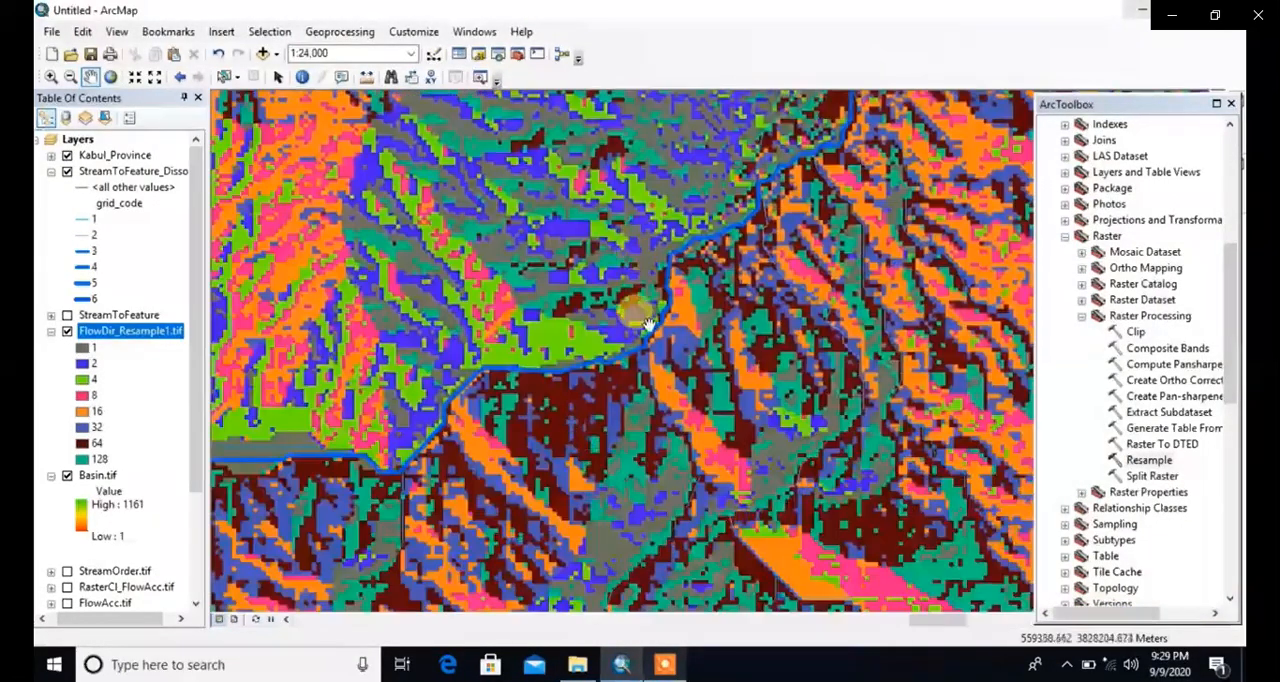
pyautogui.scroll(5, 648, 325)
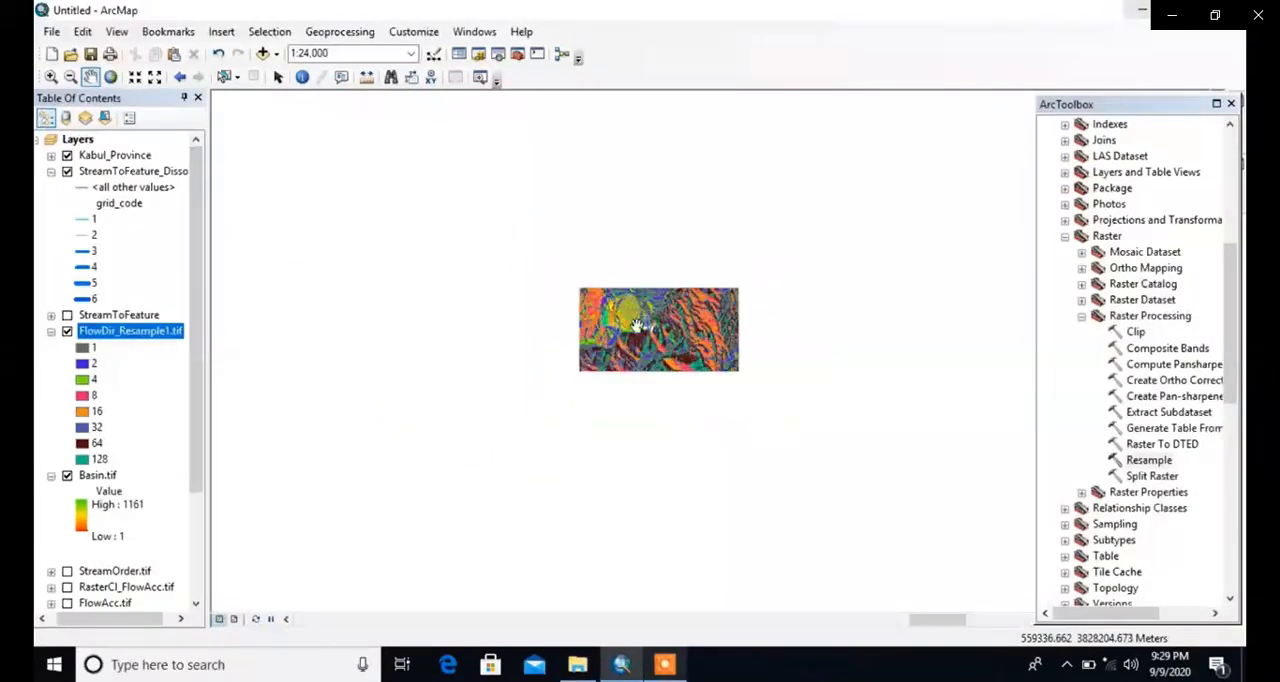
pyautogui.scroll(3, 556, 297)
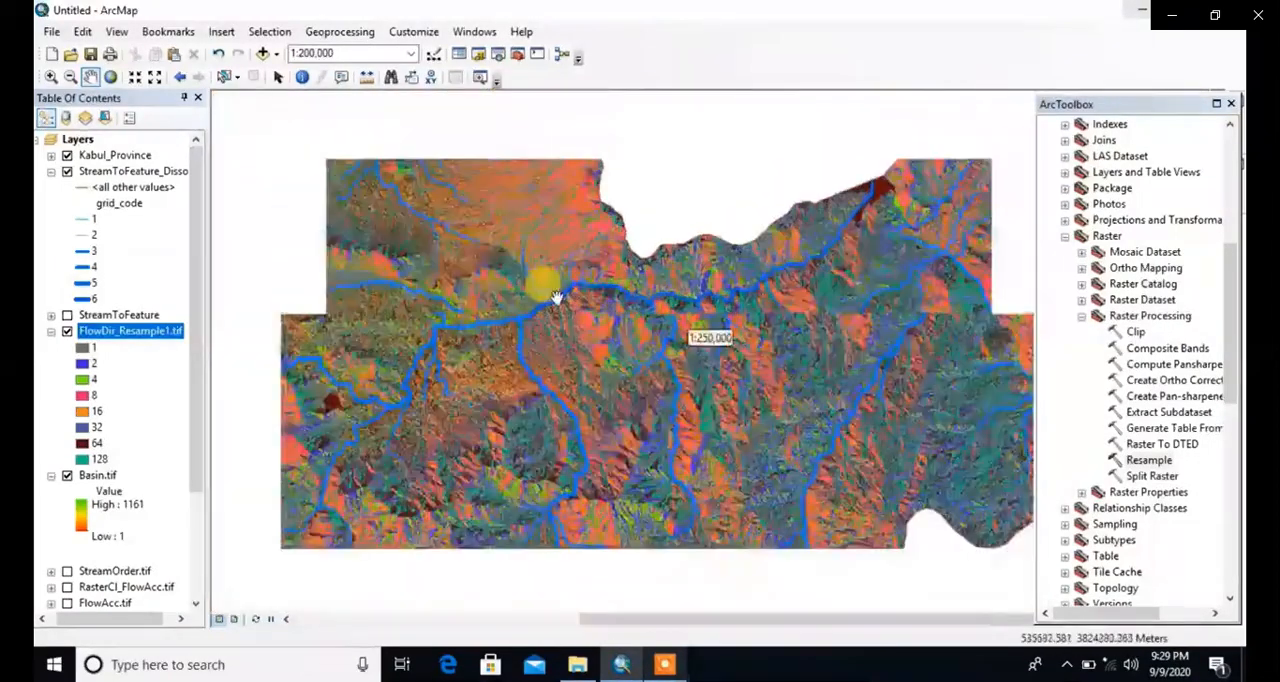
pyautogui.scroll(3, 556, 297)
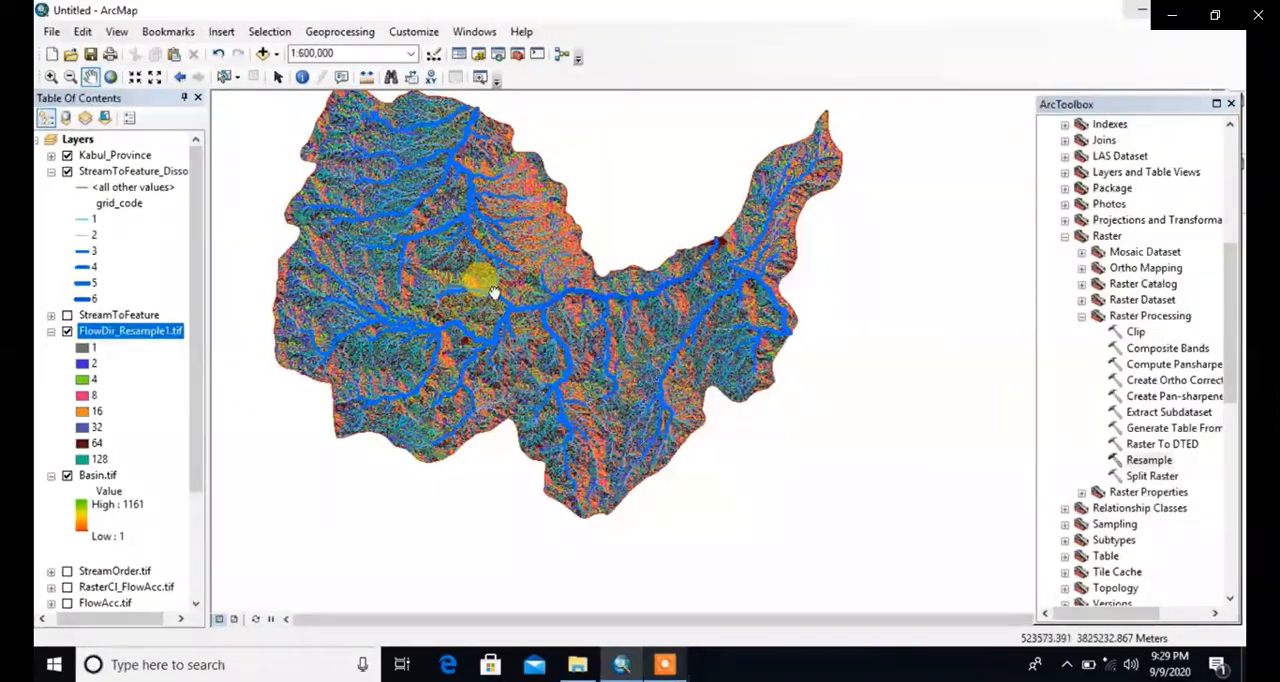
pyautogui.moveTo(493, 292); pyautogui.dragTo(570, 359)
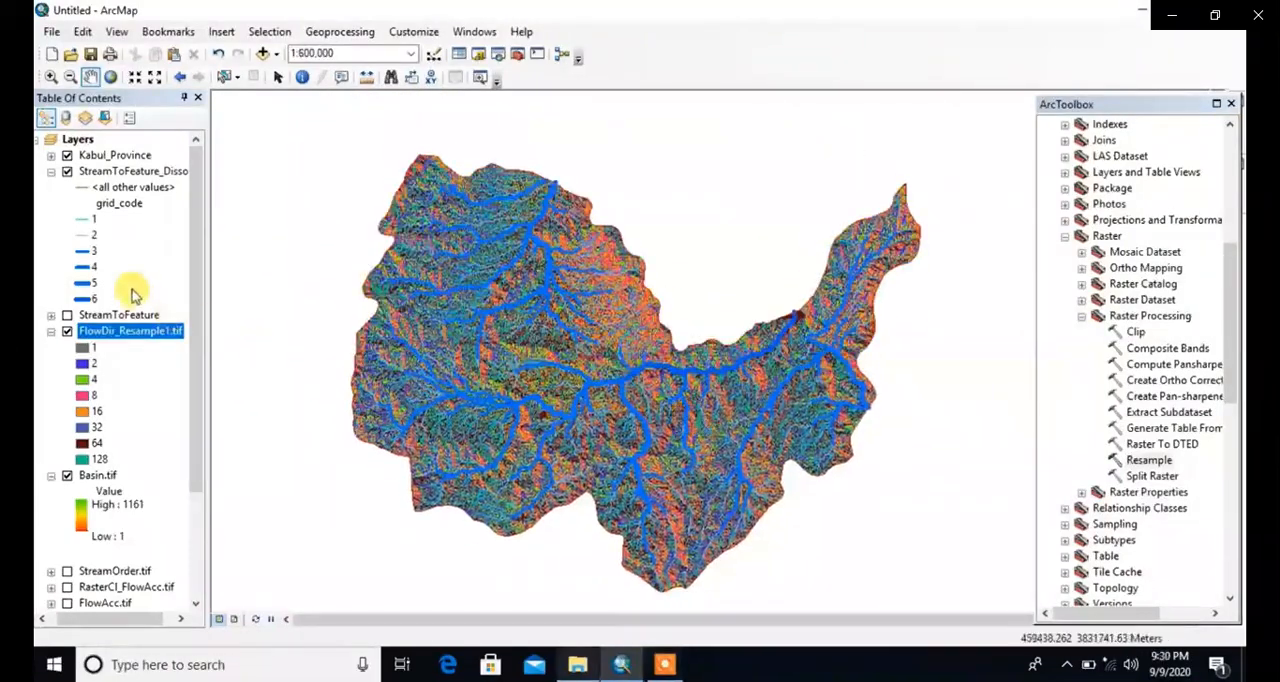
# Step: Recolor the grid_code 6 streams of the dissolved stream layer bright yellow
pyautogui.click(94, 251)
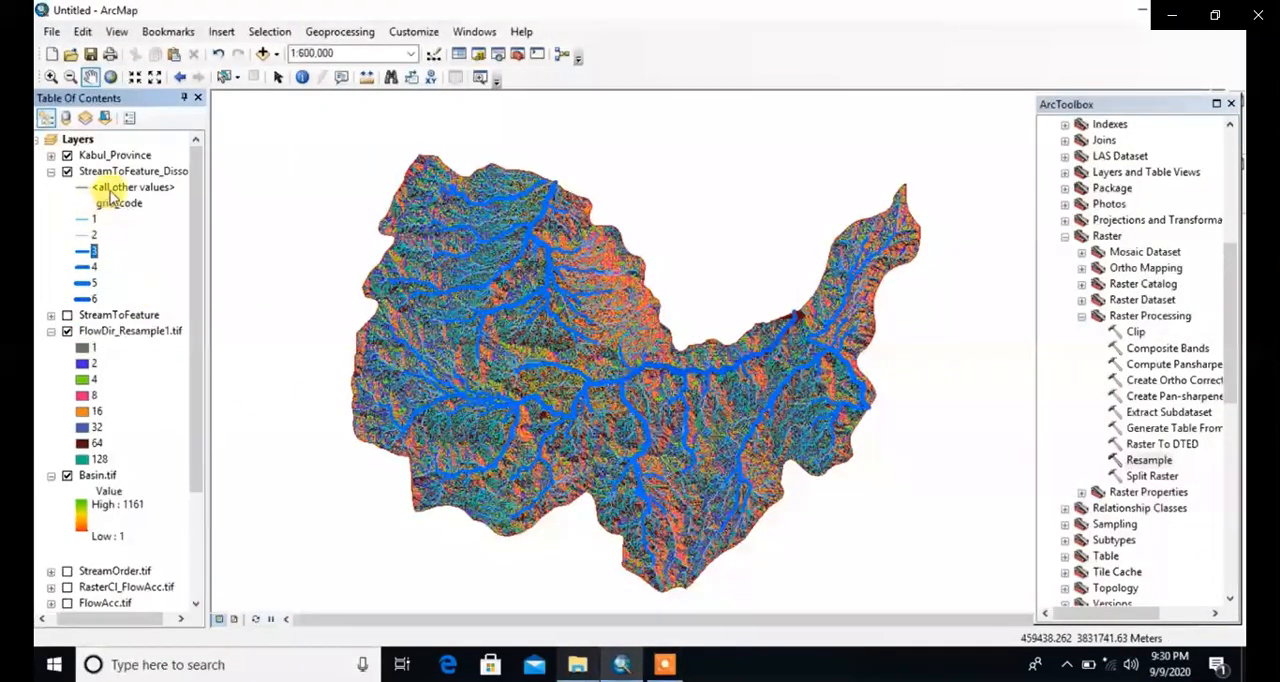
pyautogui.click(85, 299)
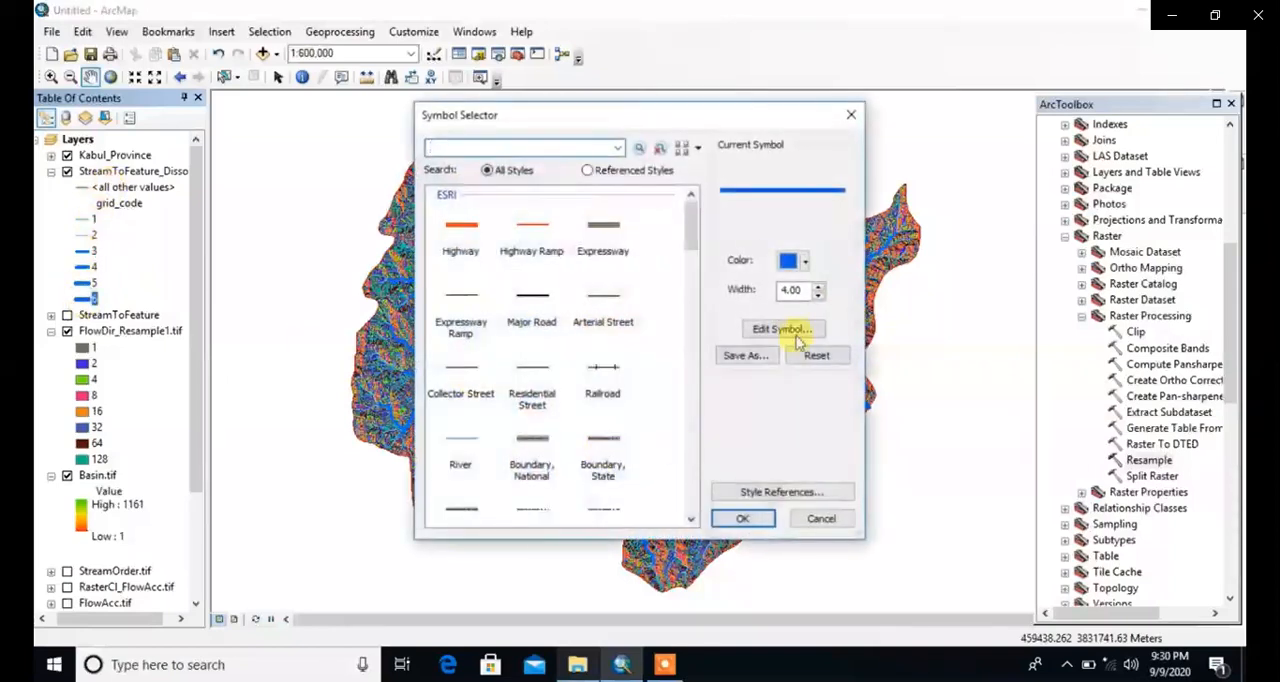
pyautogui.click(805, 262)
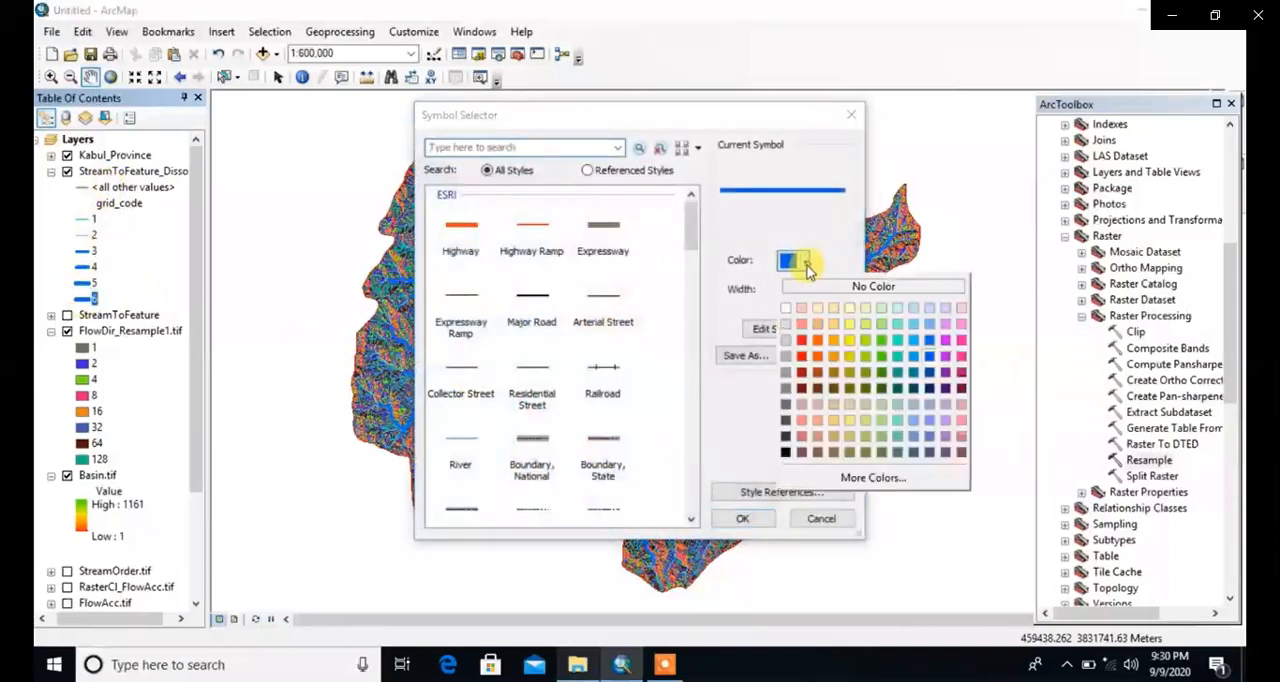
pyautogui.click(850, 342)
pyautogui.click(737, 517)
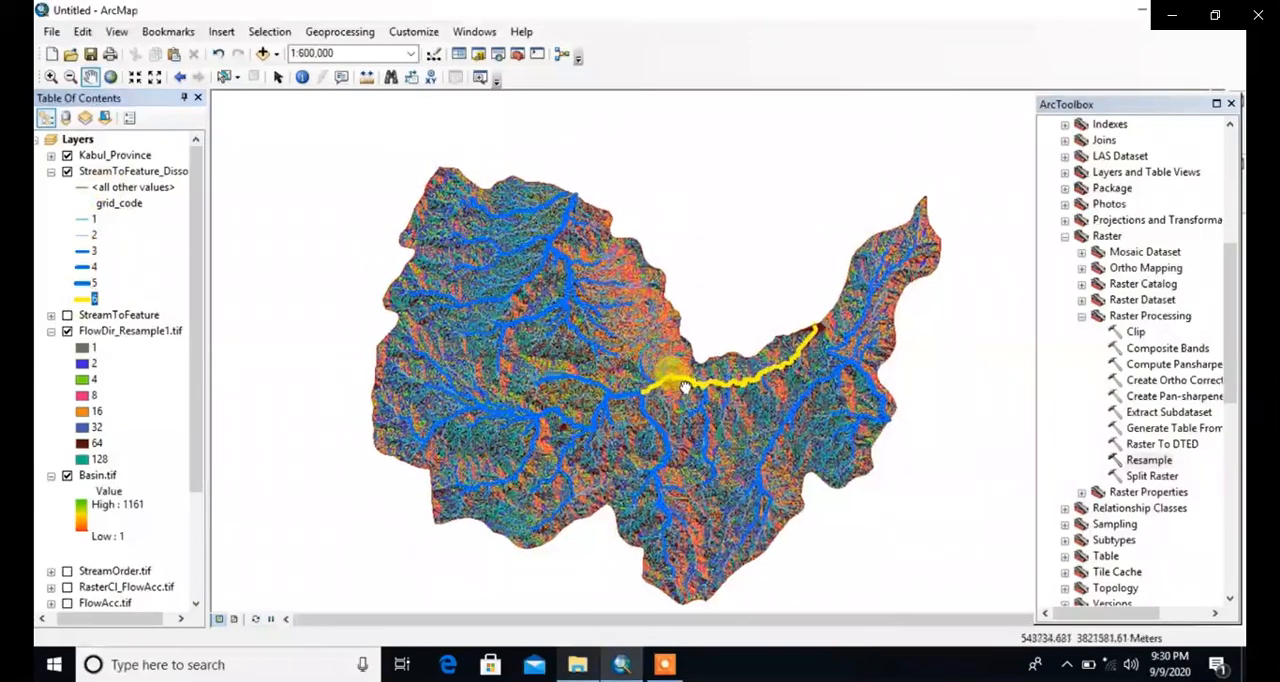
# Step: Change the grid_code 6 streams of the dissolved stream layer to a golden yellow line color
pyautogui.click(86, 300)
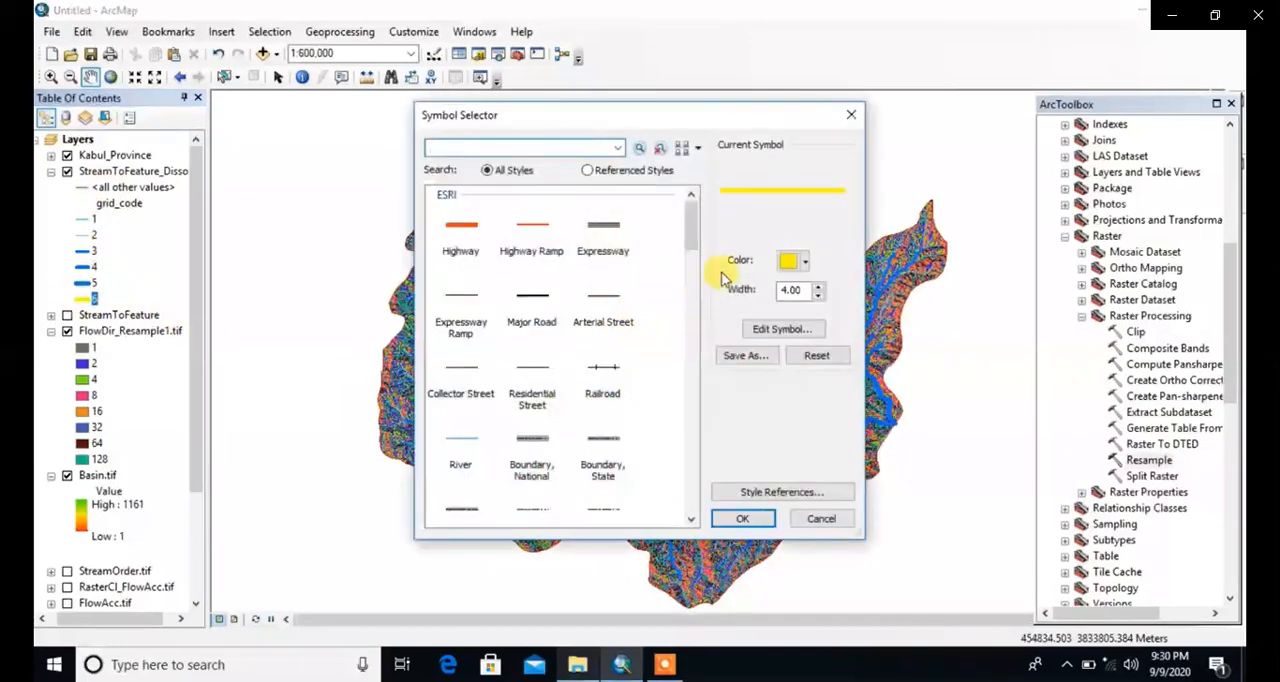
pyautogui.click(806, 264)
pyautogui.click(833, 340)
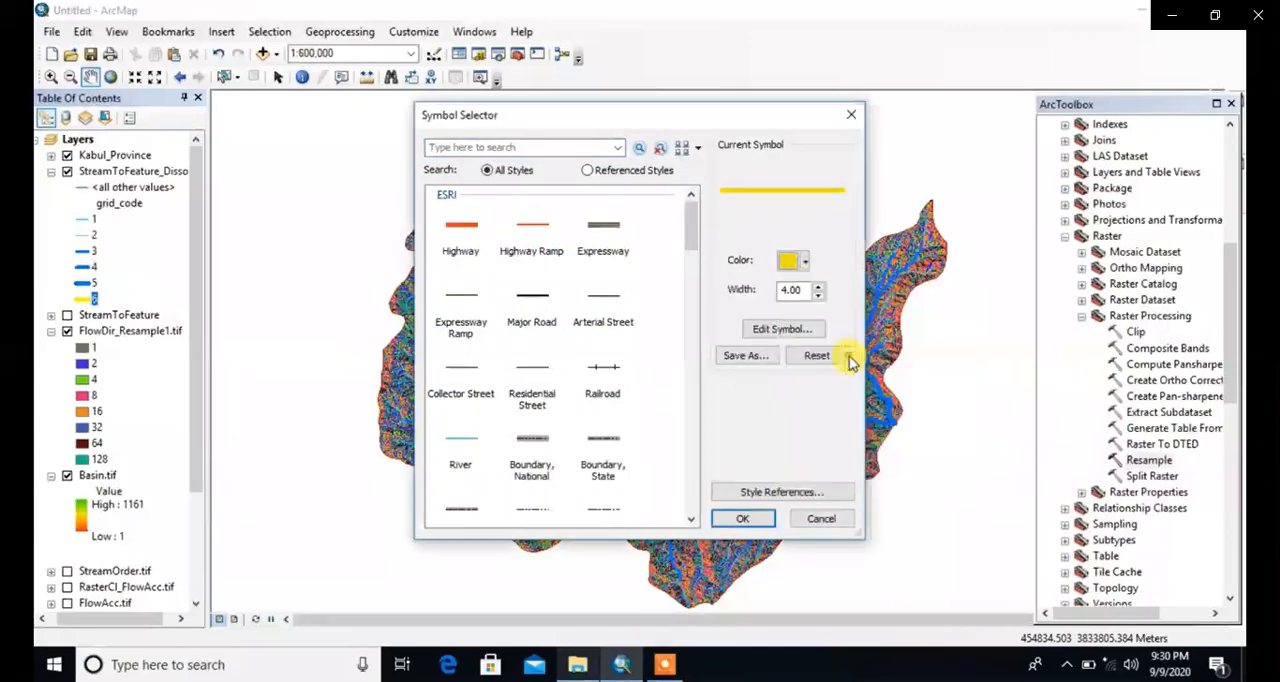
pyautogui.click(738, 518)
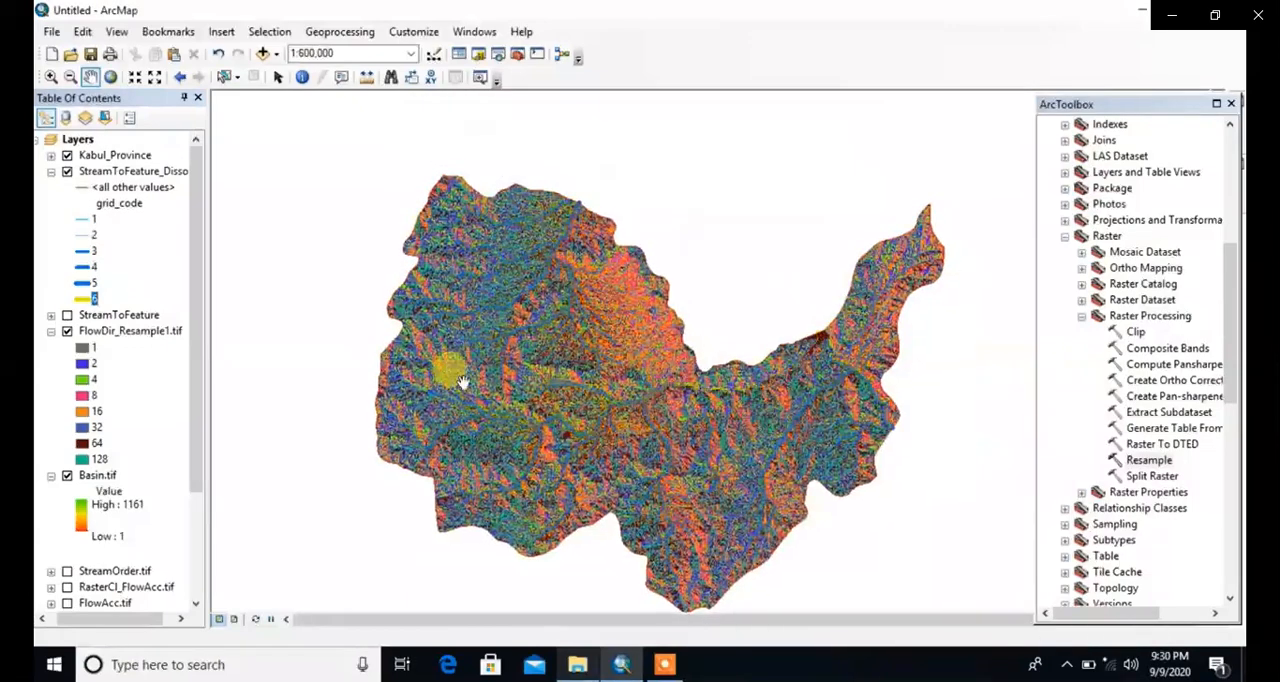
# Step: Recolor the grid_code 5 and grid_code 4 streams of the dissolved stream layer dark yellow
pyautogui.click(83, 284)
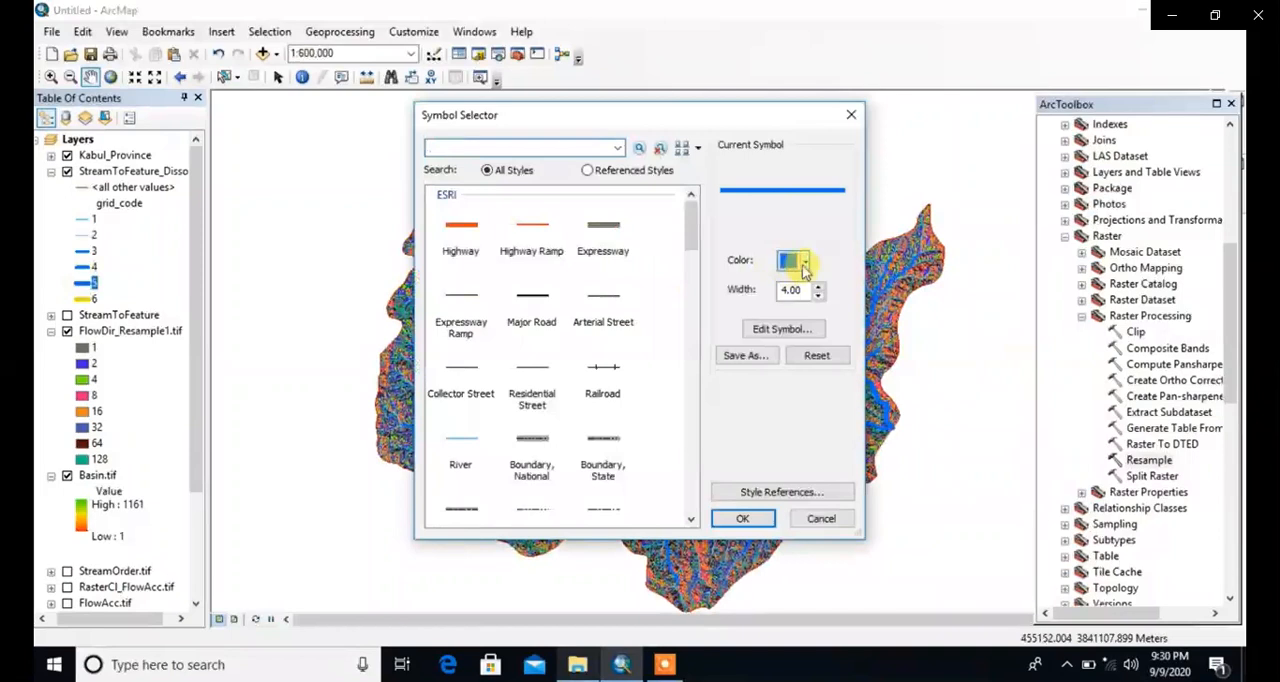
pyautogui.click(805, 264)
pyautogui.click(849, 354)
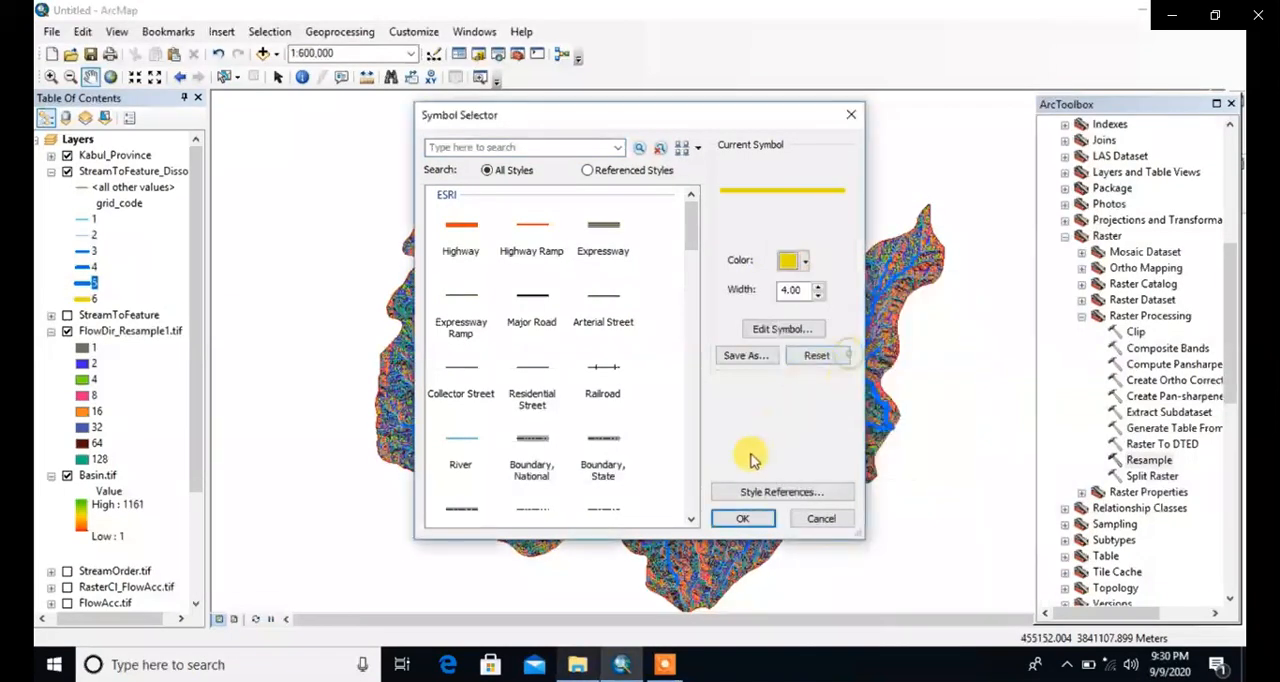
pyautogui.click(742, 518)
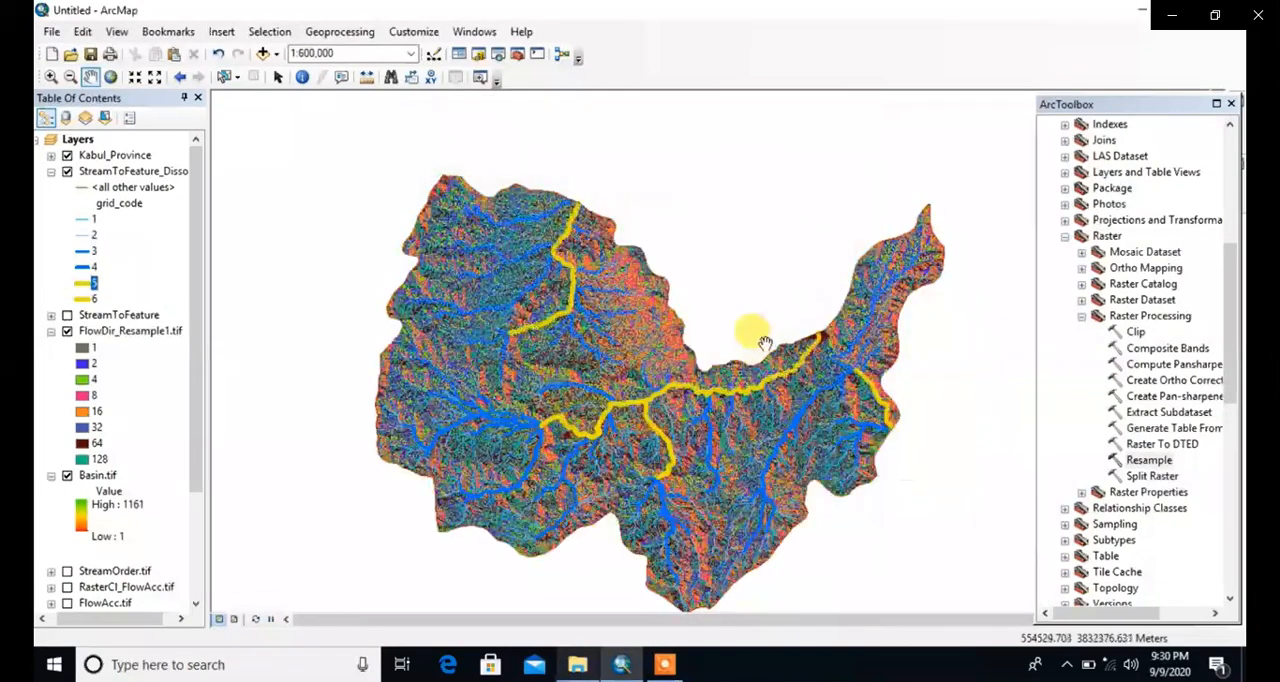
pyautogui.click(80, 267)
pyautogui.click(805, 262)
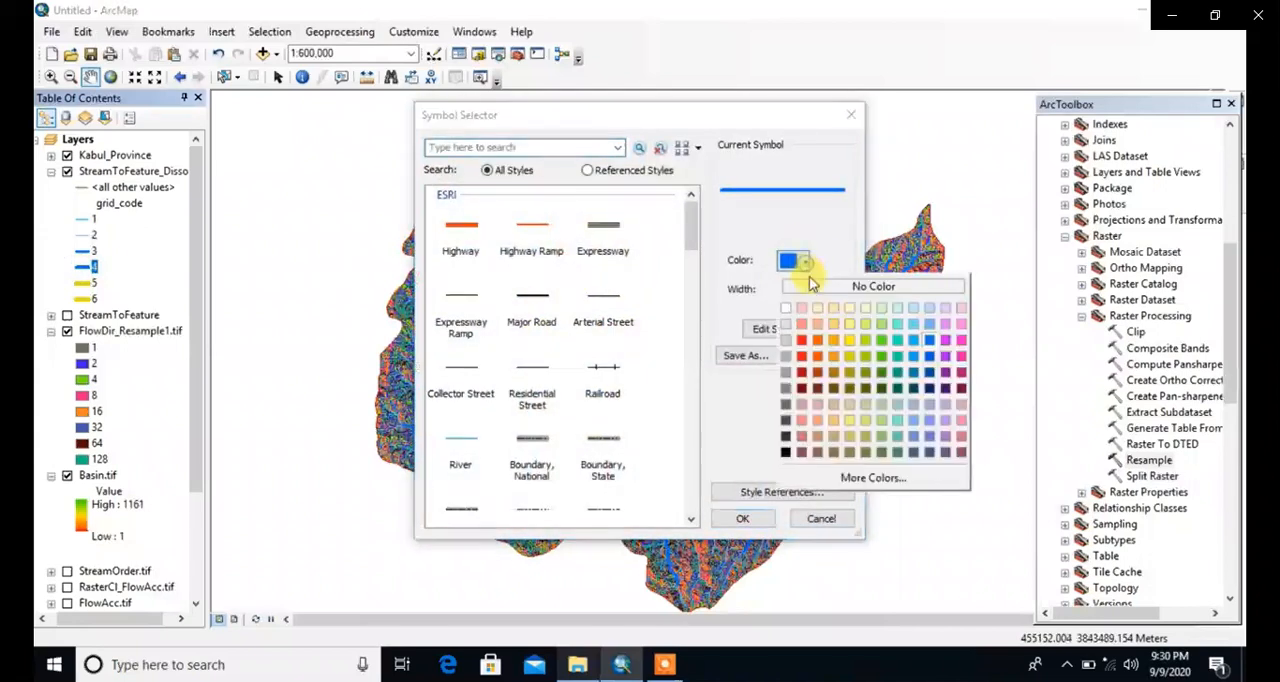
pyautogui.click(851, 357)
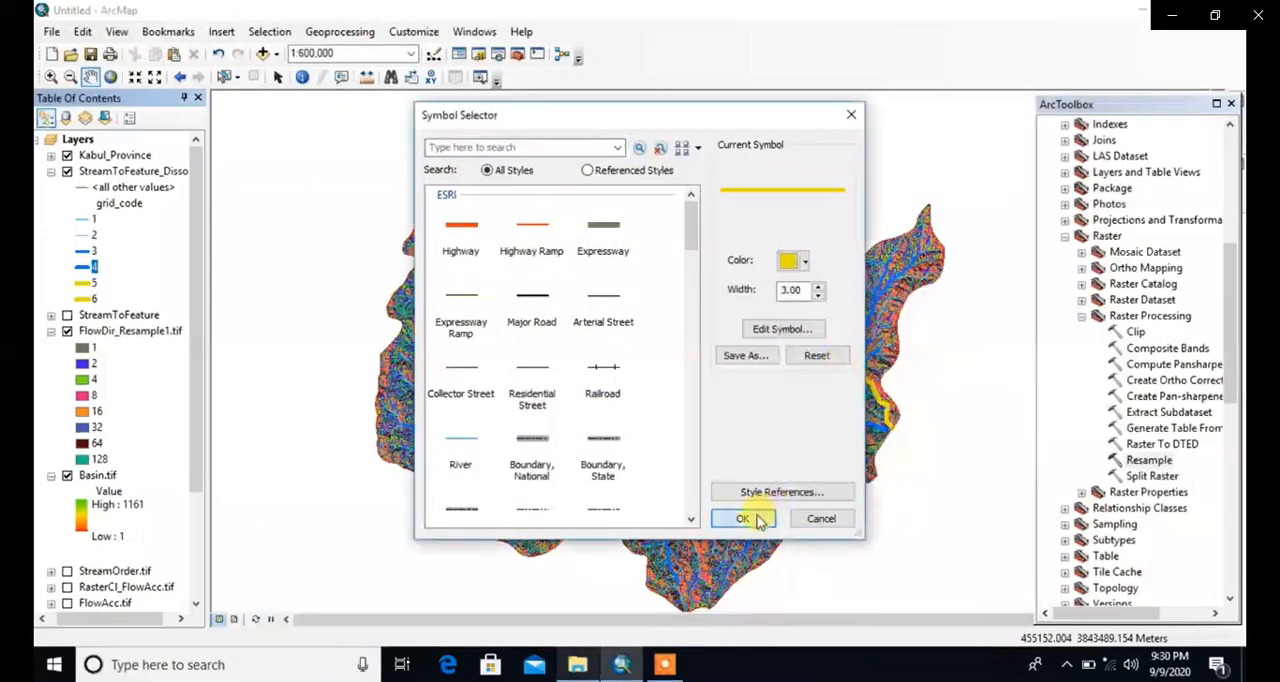
pyautogui.click(757, 519)
# Step: Recolor the grid_code 3, 2 and 1 streams of the dissolved stream layer dark yellow
pyautogui.click(80, 251)
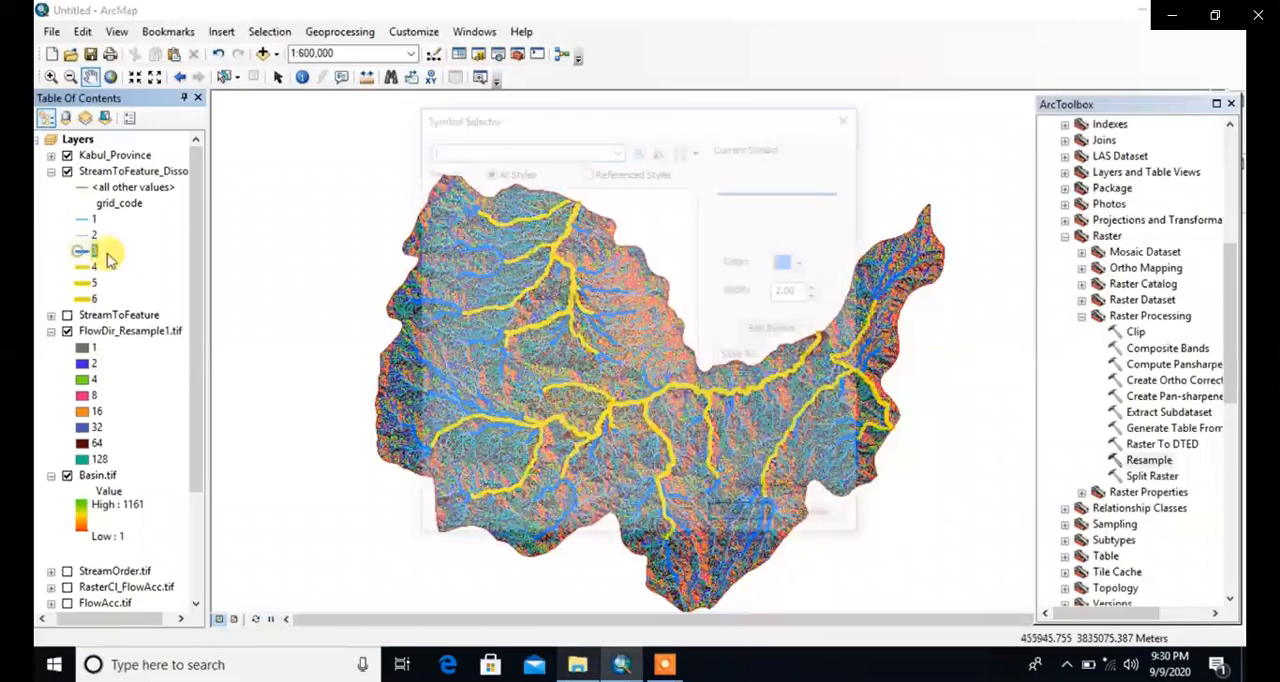
pyautogui.click(806, 262)
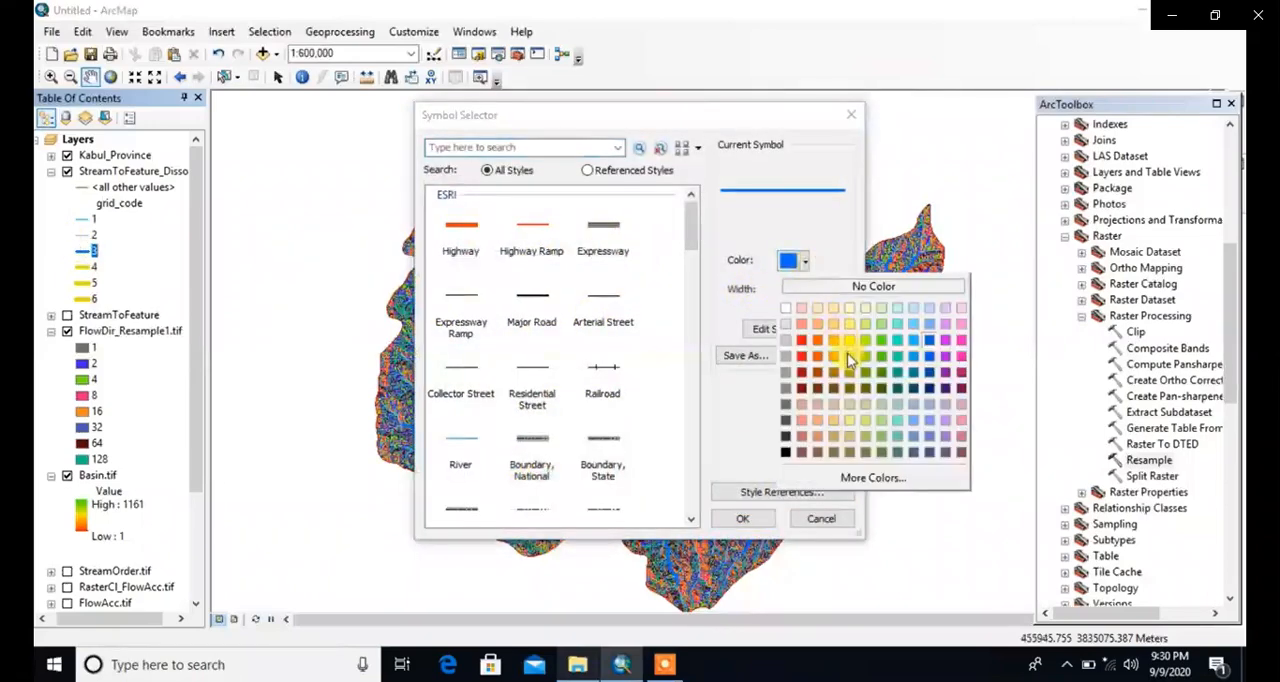
pyautogui.click(847, 353)
pyautogui.click(742, 518)
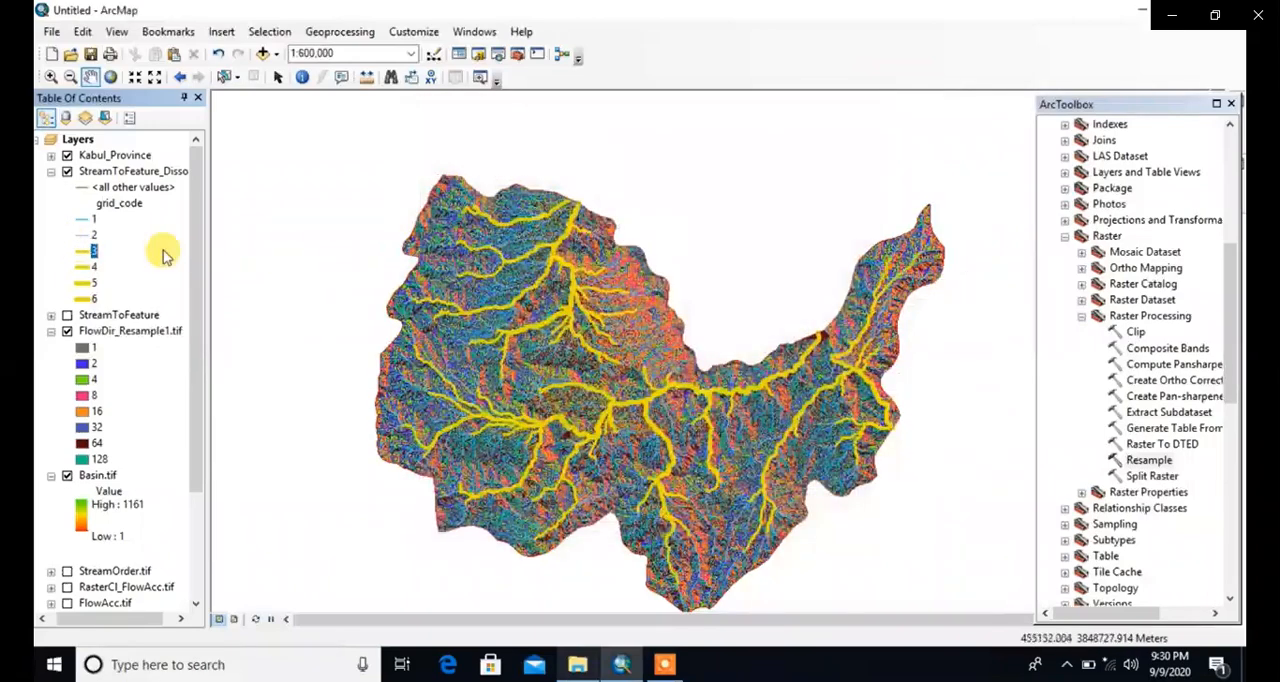
pyautogui.doubleClick(82, 235)
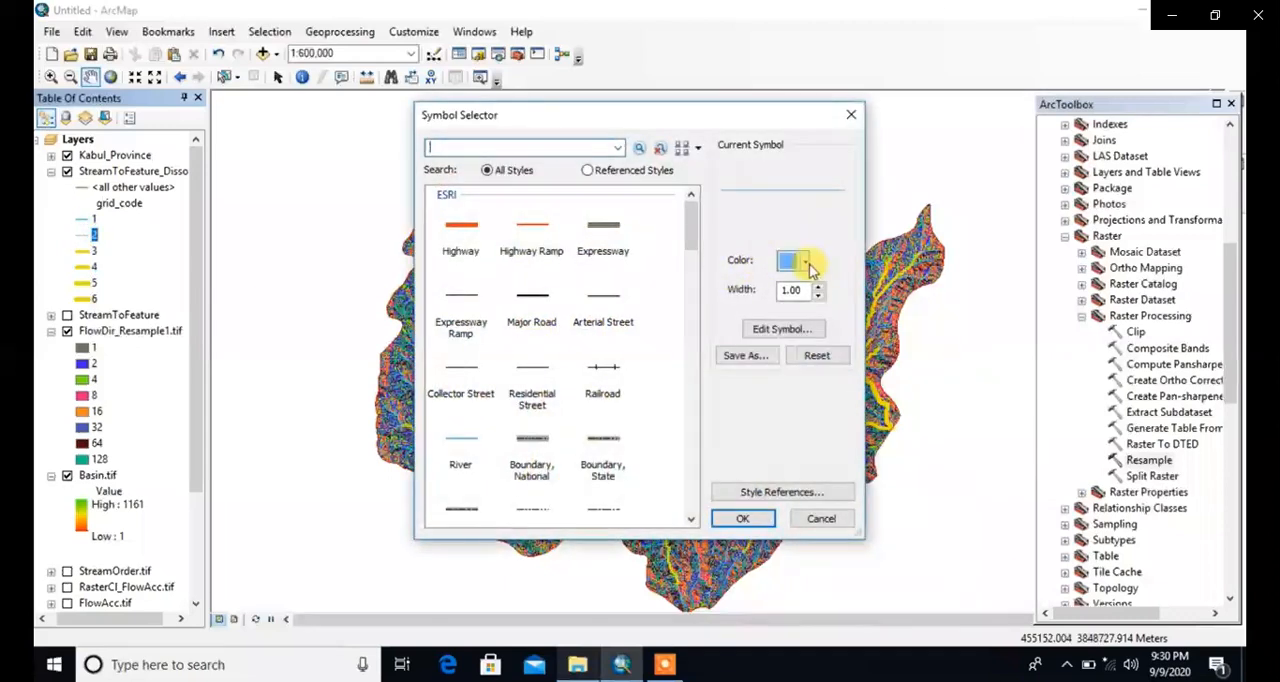
pyautogui.click(806, 262)
pyautogui.click(850, 357)
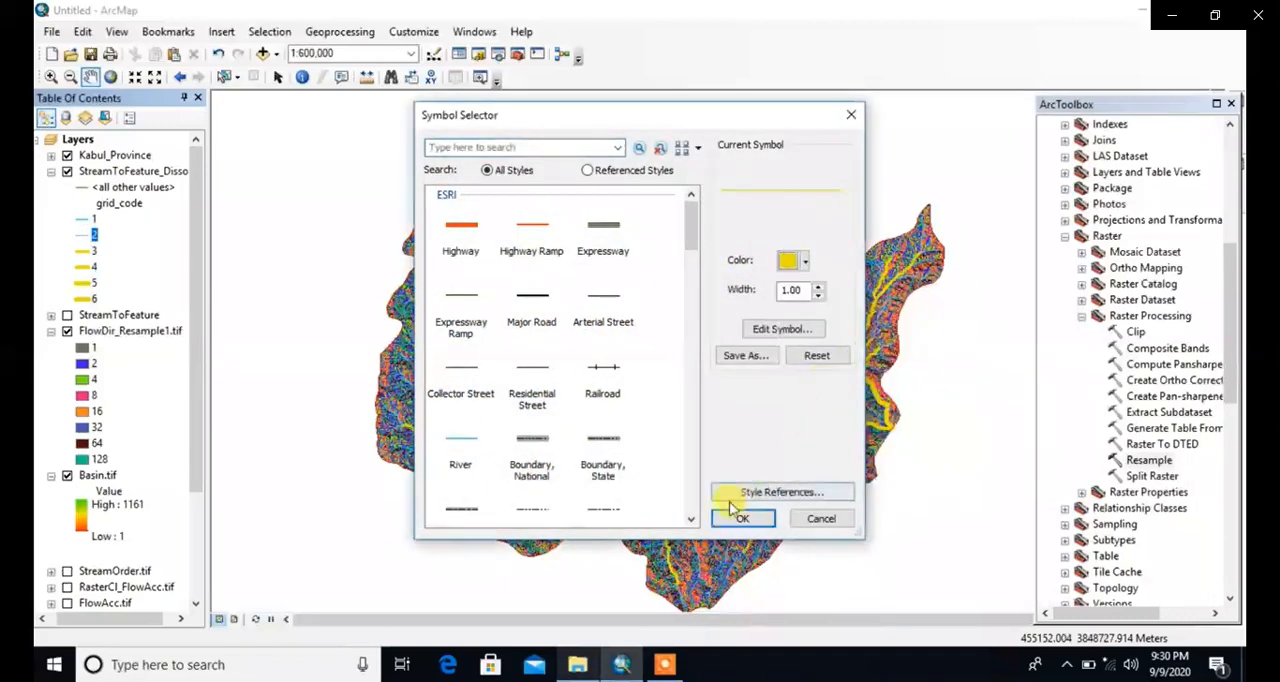
pyautogui.click(737, 520)
pyautogui.doubleClick(82, 219)
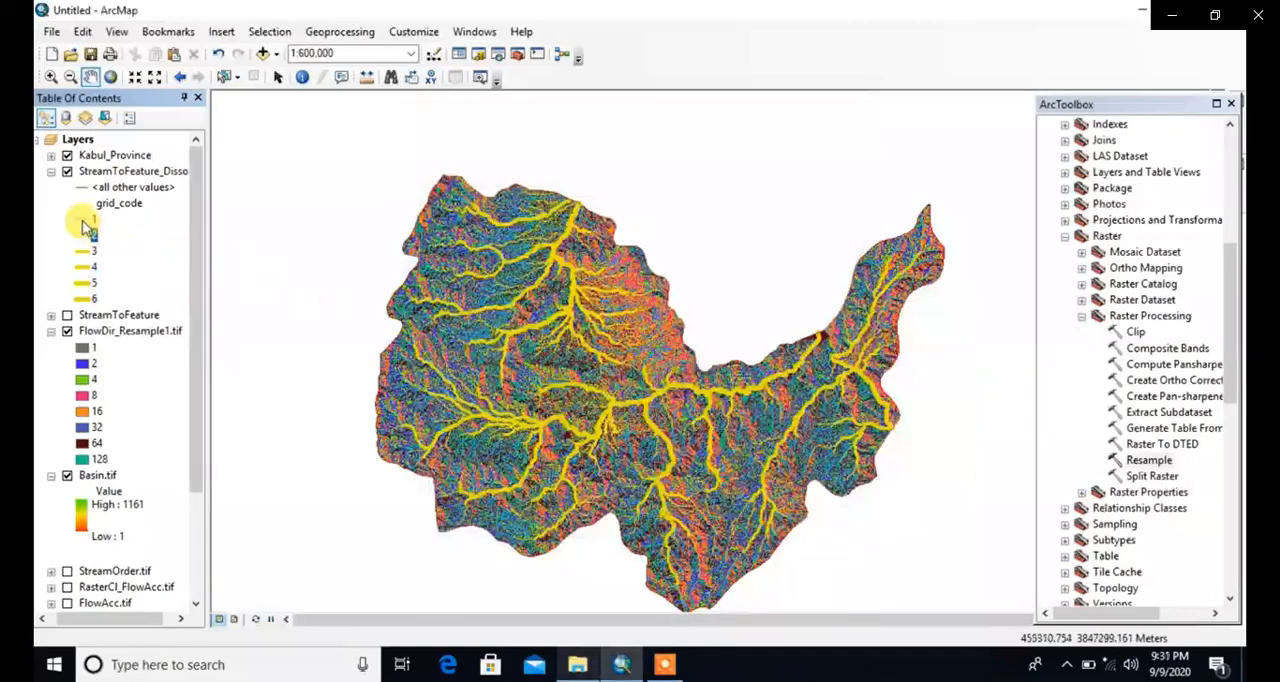
pyautogui.click(805, 262)
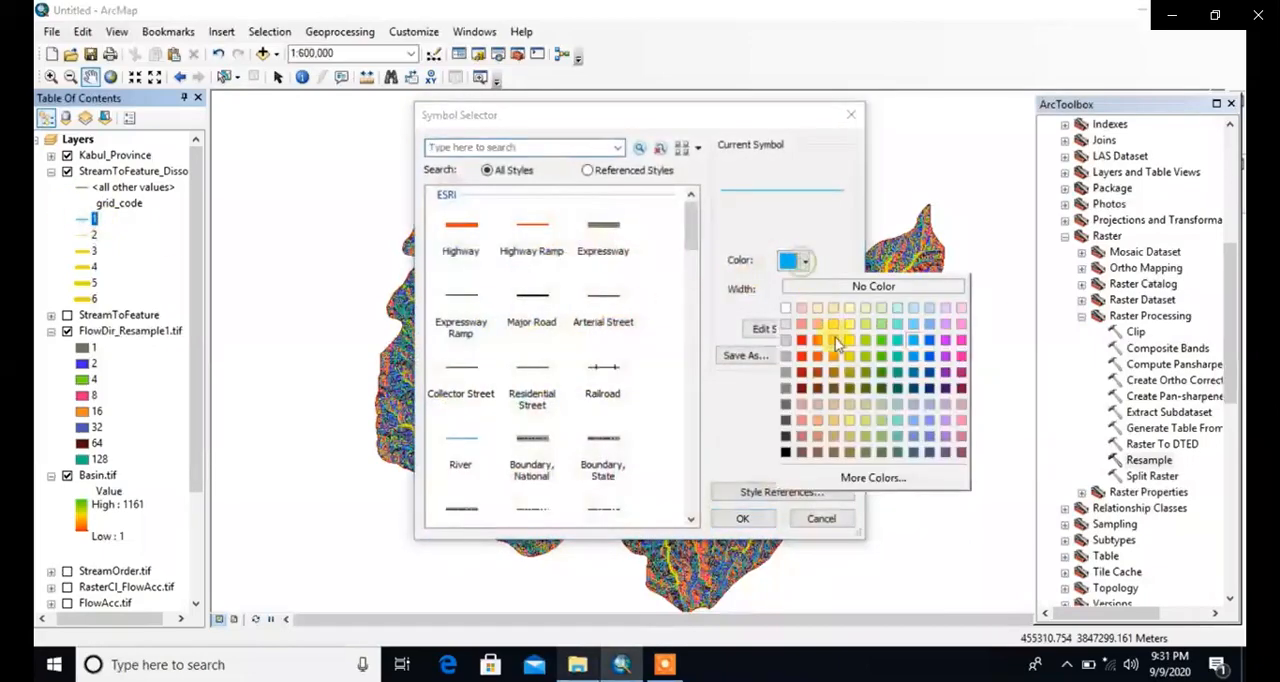
pyautogui.click(849, 358)
pyautogui.click(743, 519)
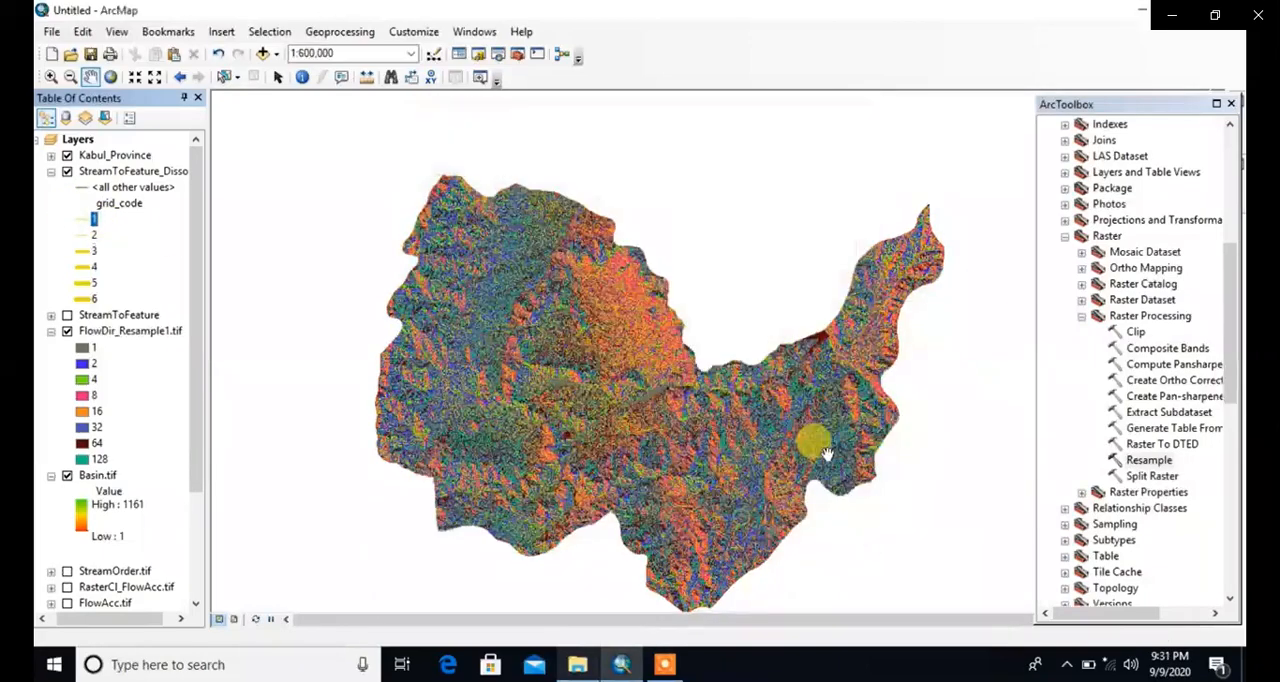
# Step: Examine the yellow streams against the resampled flow direction raster, close up at the northern tributary junctions and across the whole province
pyautogui.scroll(-4, 575, 306)
pyautogui.scroll(-1, 575, 306)
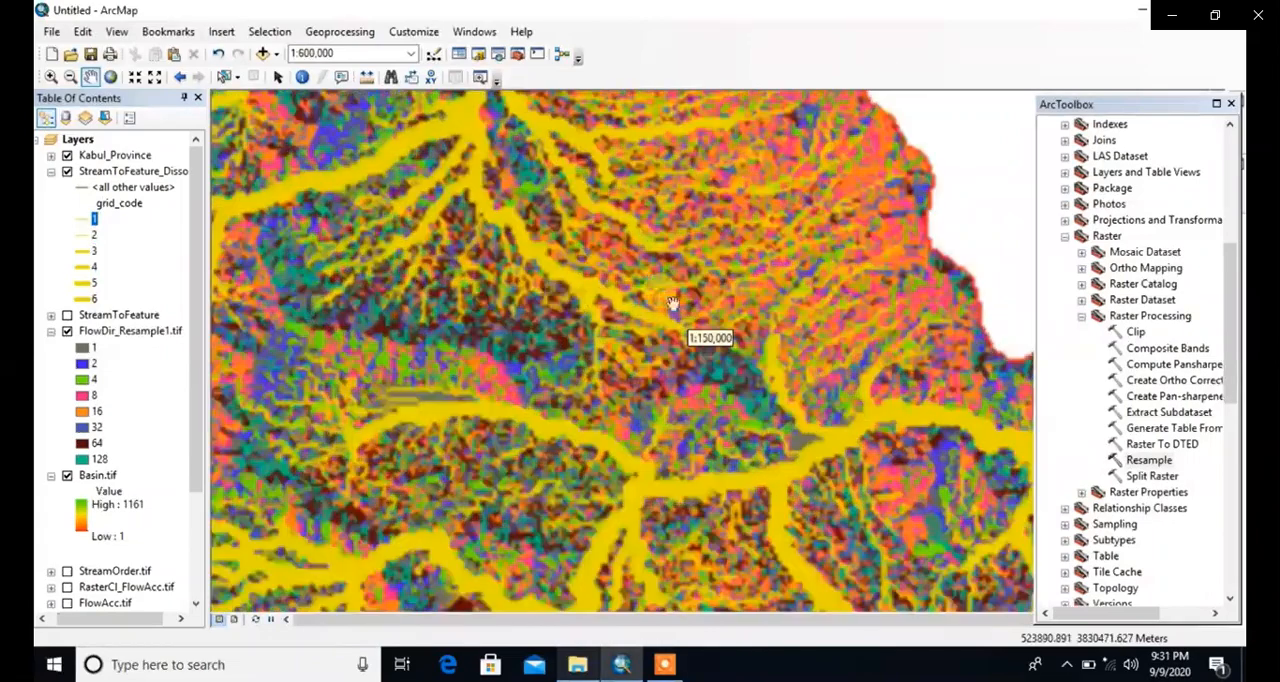
pyautogui.moveTo(653, 212); pyautogui.dragTo(639, 329)
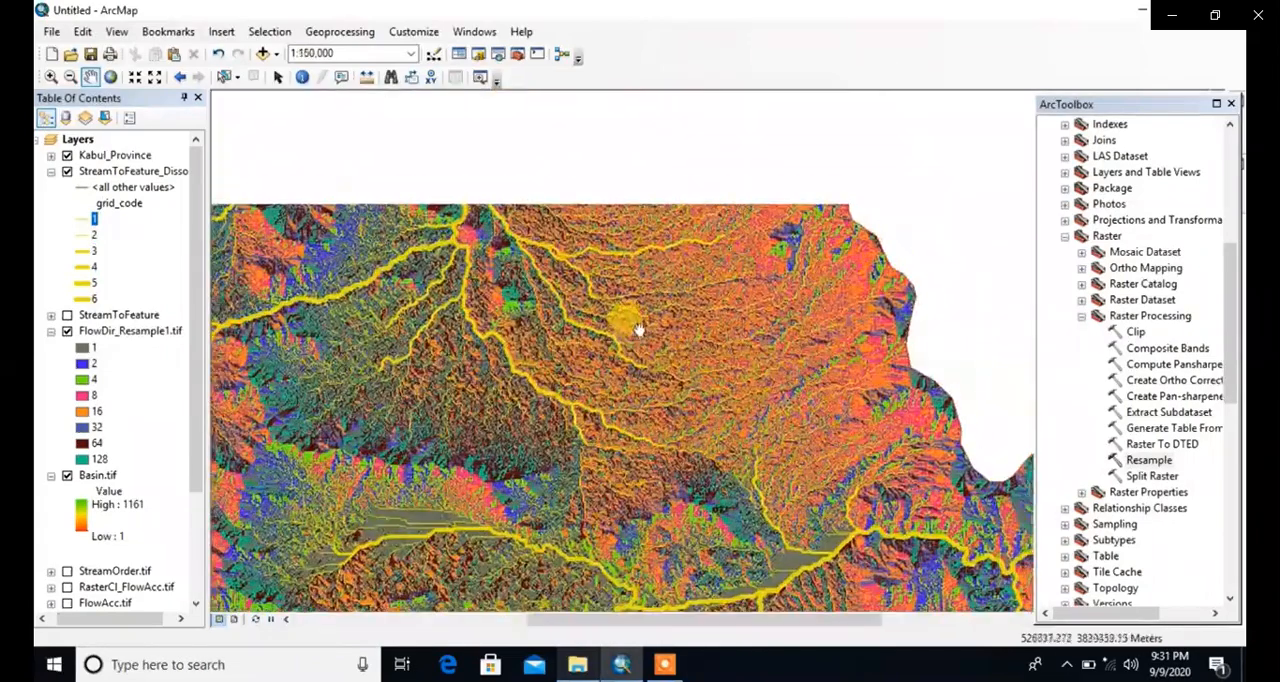
pyautogui.click(50, 77)
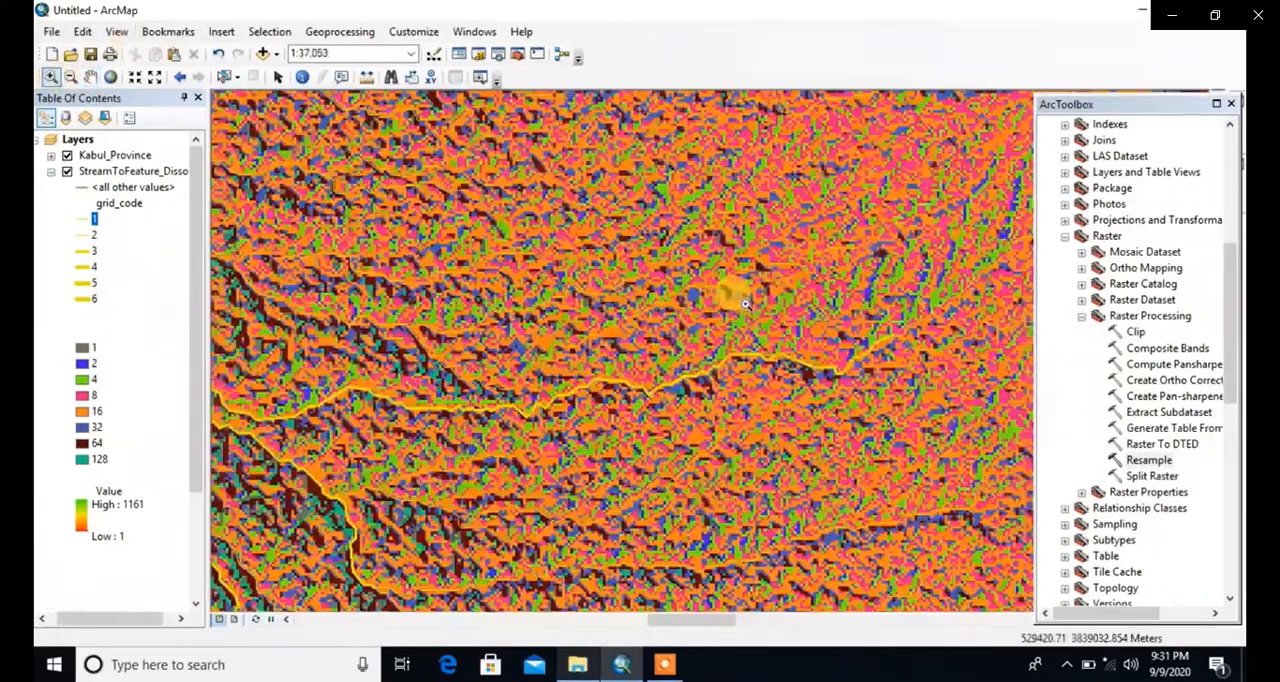
pyautogui.click(728, 283)
pyautogui.click(90, 77)
pyautogui.moveTo(300, 260); pyautogui.dragTo(466, 398)
pyautogui.scroll(-5, 540, 380)
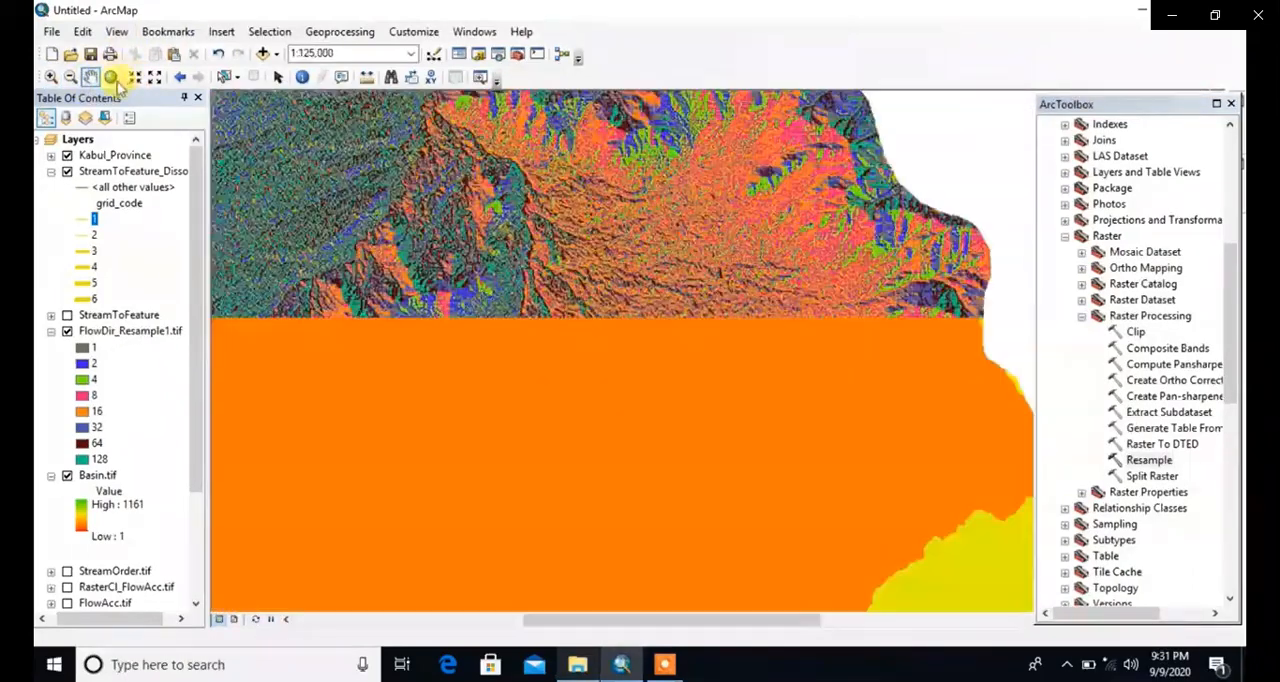
pyautogui.click(112, 78)
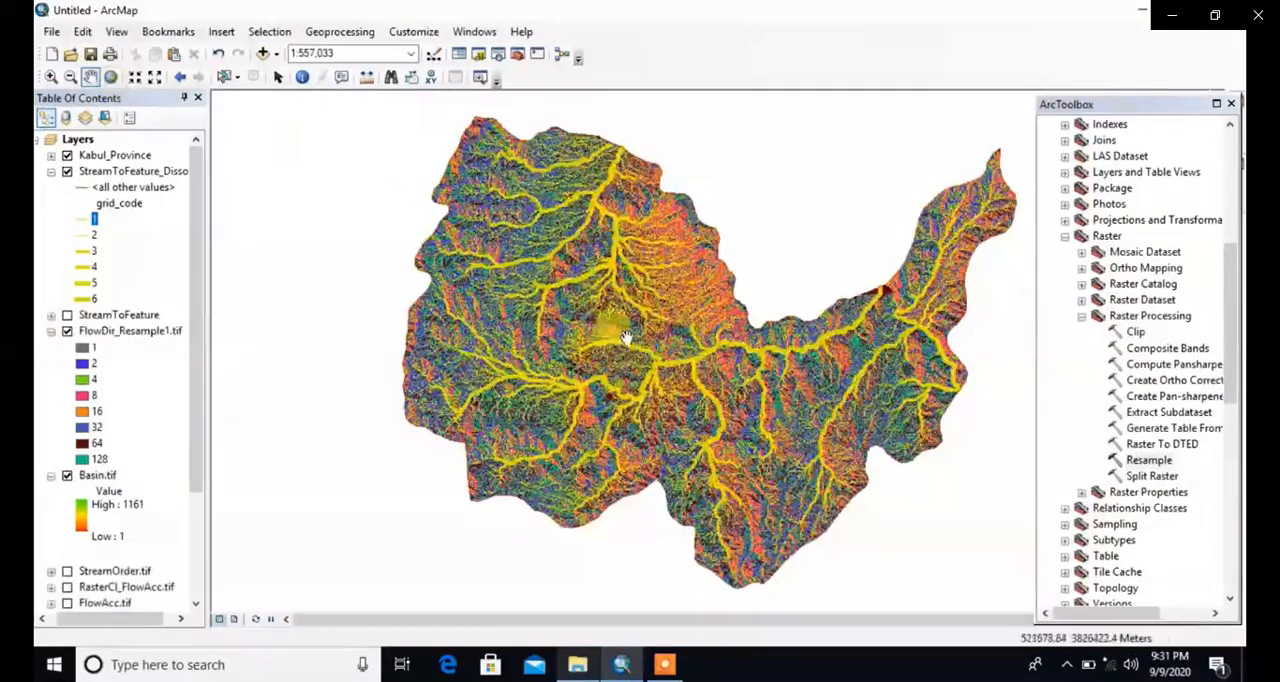
# Step: Recolor the grid_code 6 and grid_code 5 streams of the dissolved stream layer bright blue
pyautogui.moveTo(628, 337); pyautogui.dragTo(495, 300)
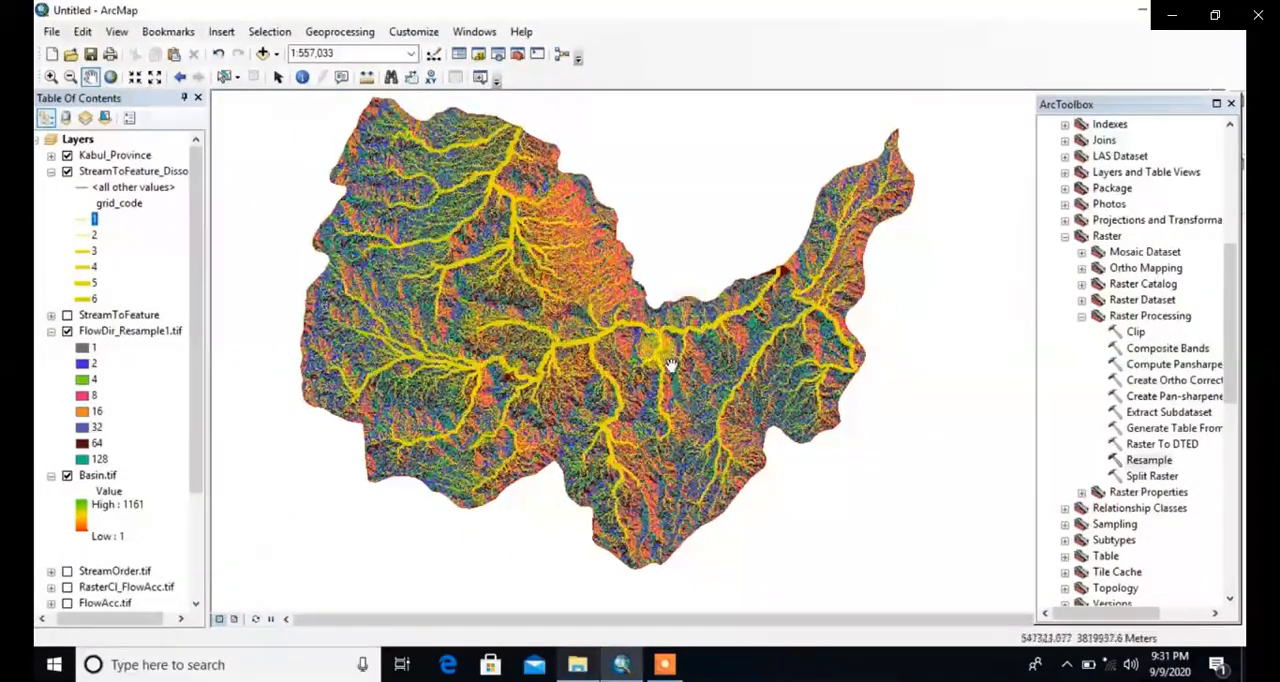
pyautogui.click(83, 298)
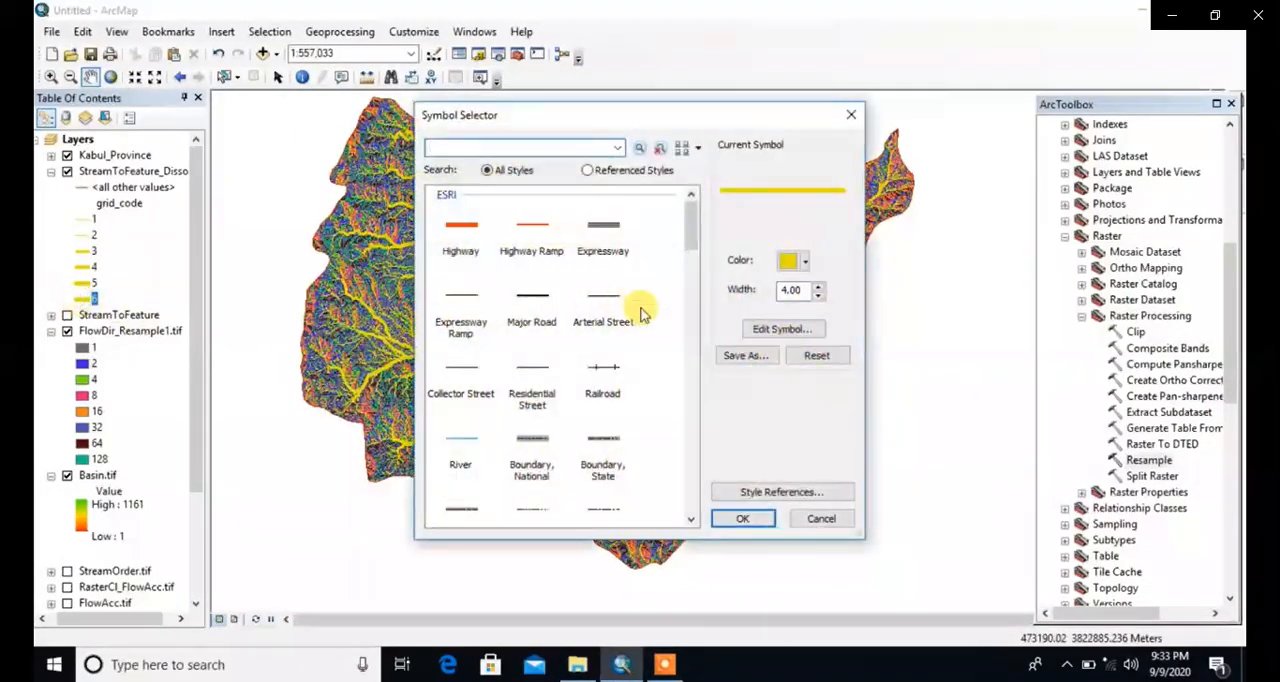
pyautogui.click(804, 261)
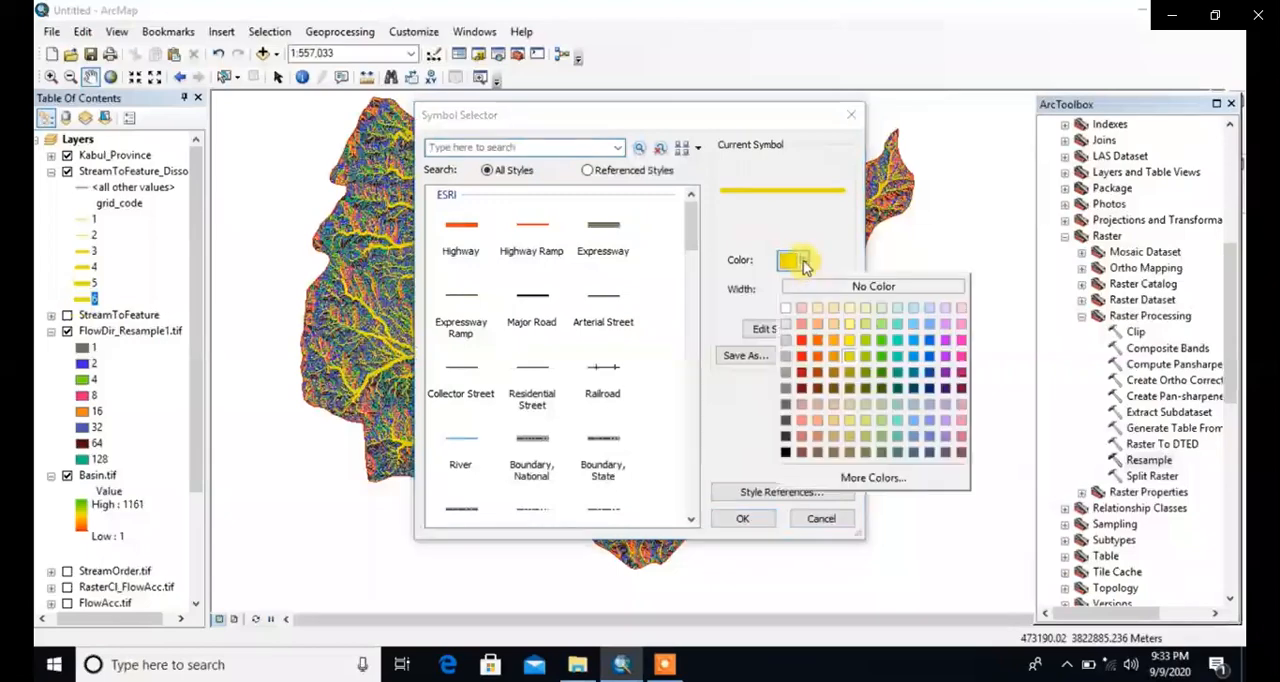
pyautogui.click(929, 344)
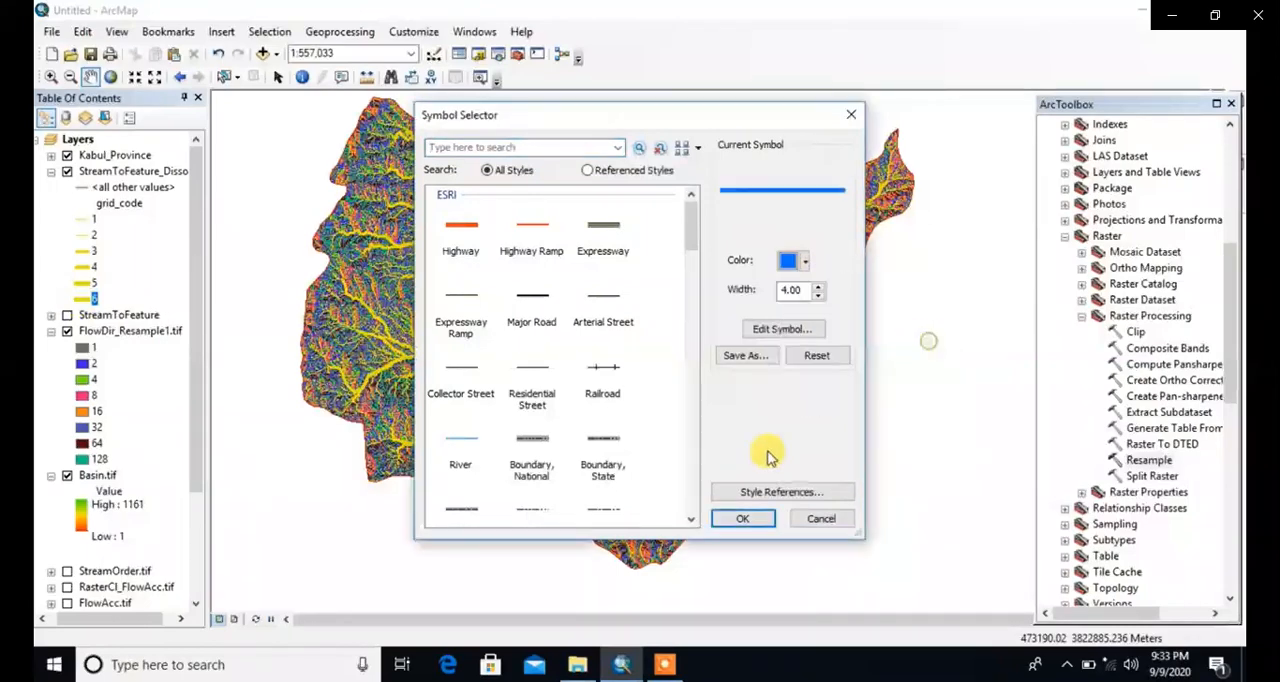
pyautogui.click(745, 518)
pyautogui.click(84, 283)
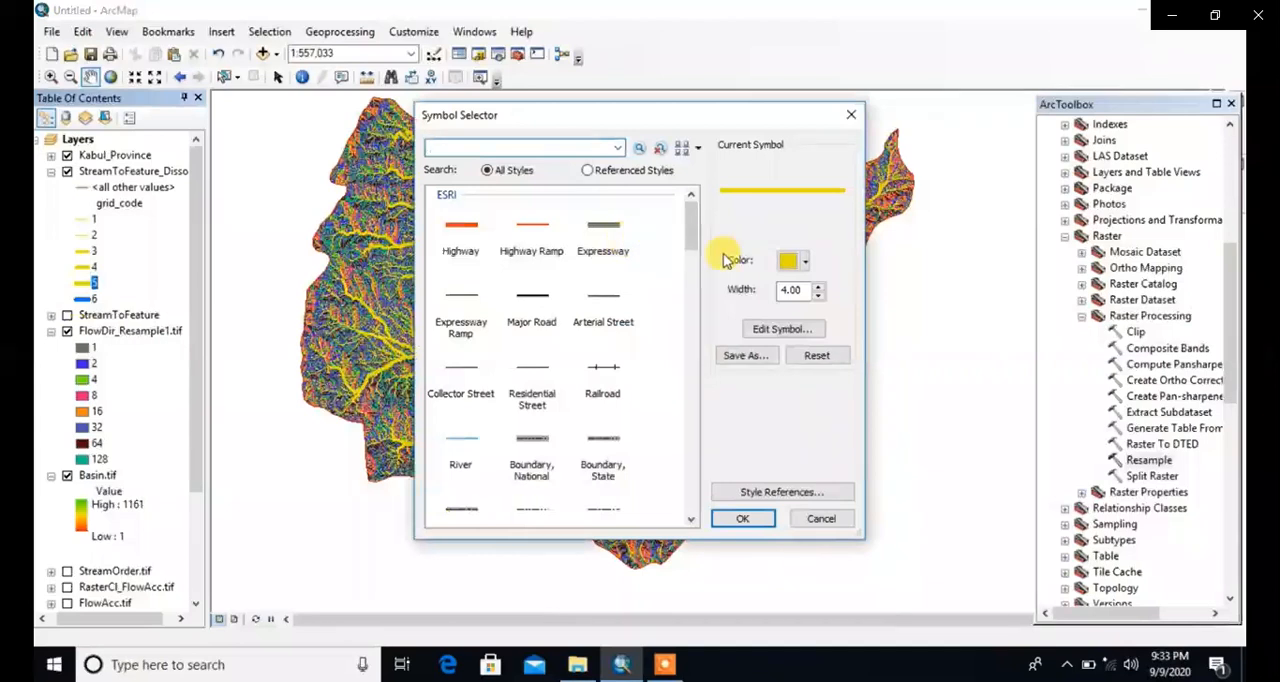
pyautogui.click(806, 261)
pyautogui.click(929, 344)
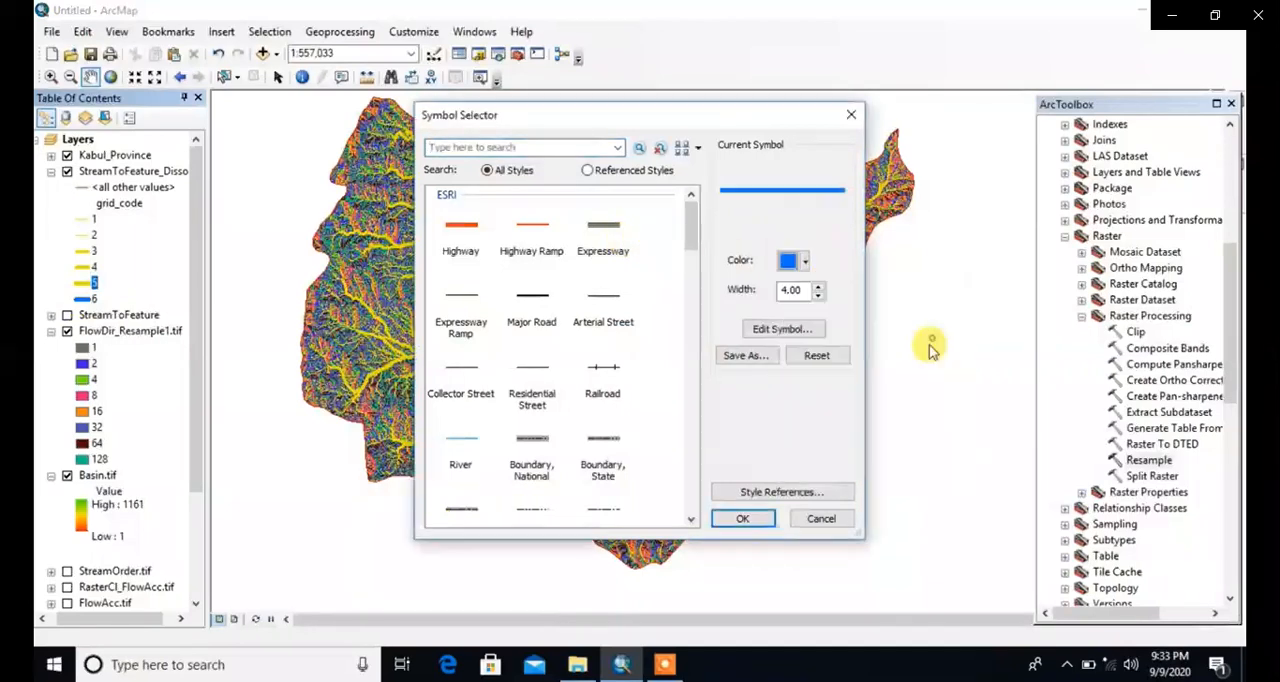
pyautogui.click(770, 516)
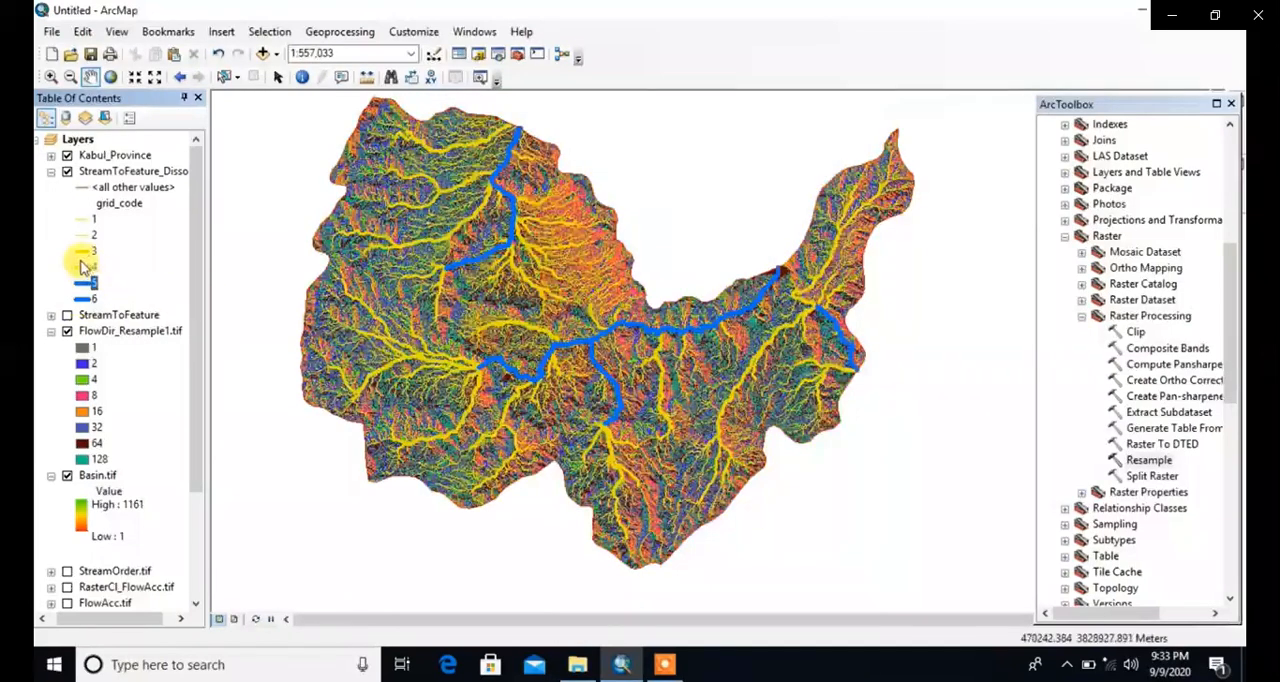
# Step: Recolor the grid_code 4 and grid_code 3 streams of the dissolved stream layer the same bright blue
pyautogui.click(84, 266)
pyautogui.click(806, 261)
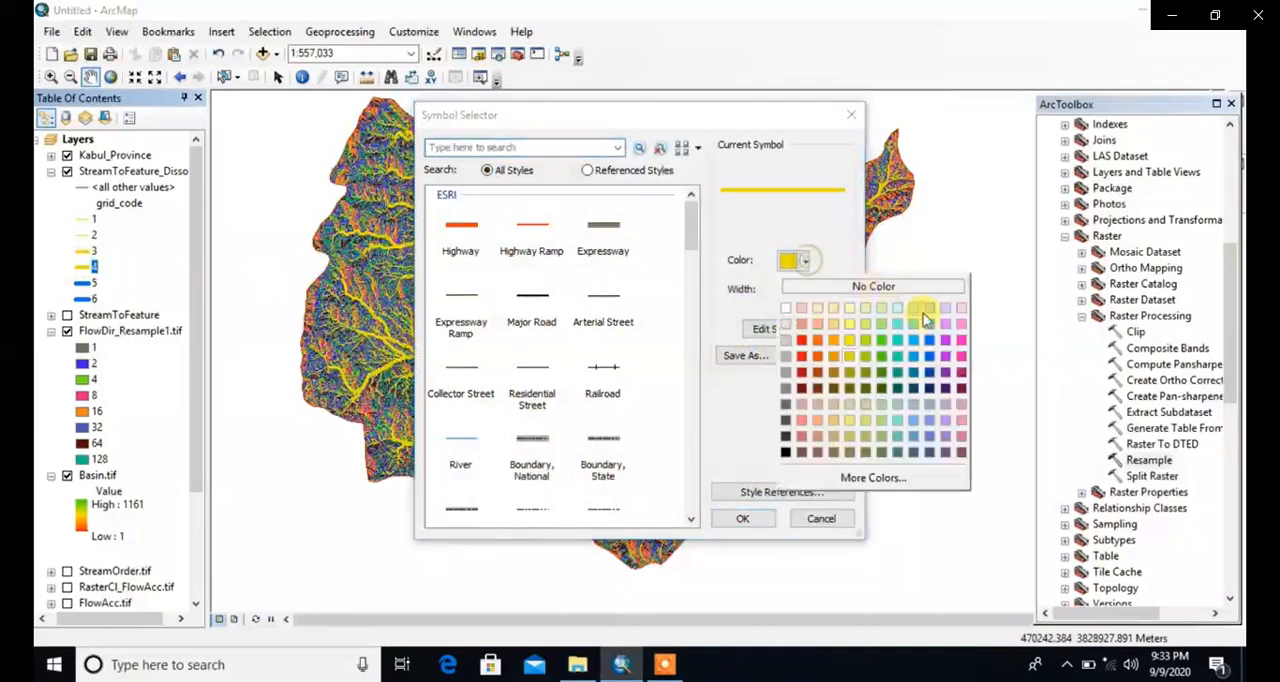
pyautogui.click(928, 342)
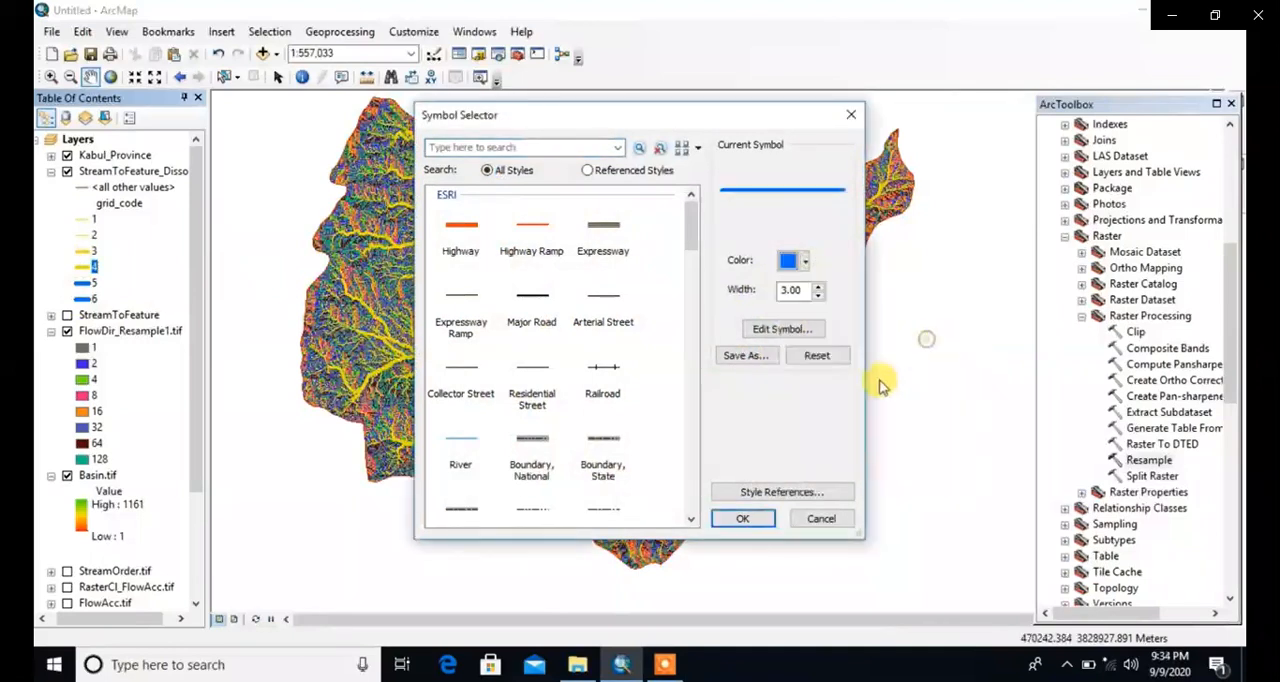
pyautogui.click(758, 518)
pyautogui.click(84, 254)
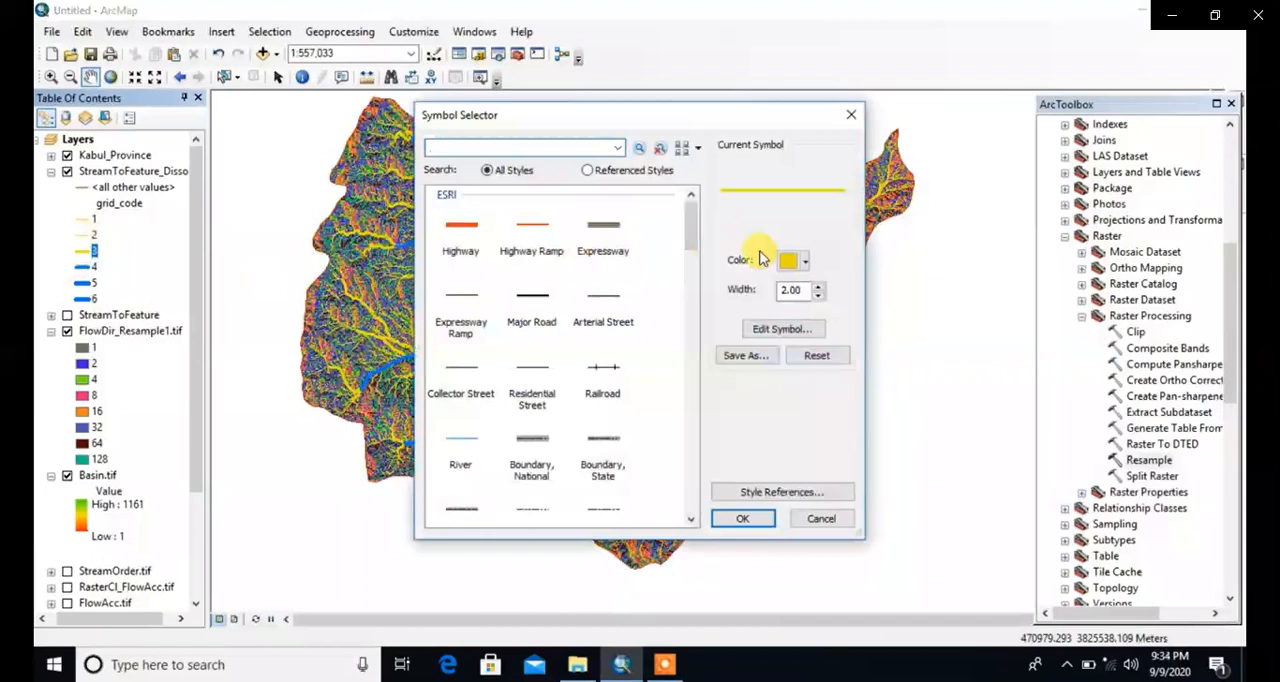
pyautogui.click(806, 261)
pyautogui.click(927, 338)
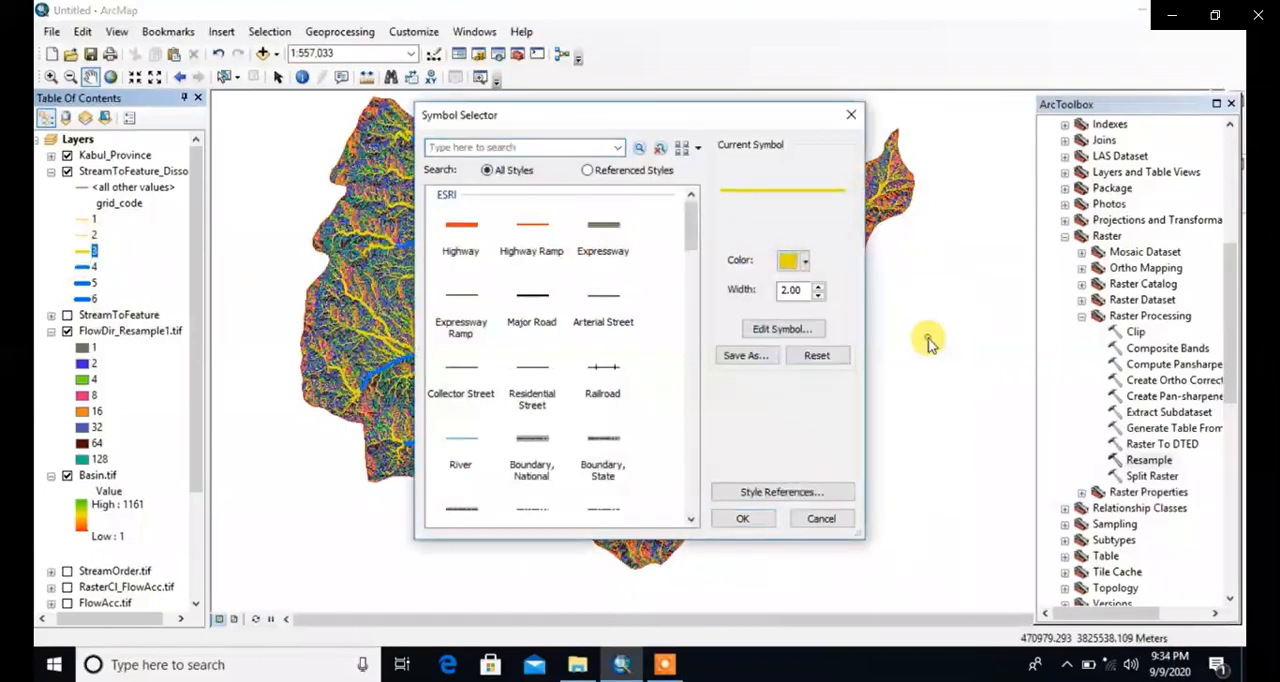
pyautogui.click(742, 518)
# Step: Recolor the grid_code 2 and grid_code 1 streams of the dissolved stream layer a lighter blue
pyautogui.click(82, 236)
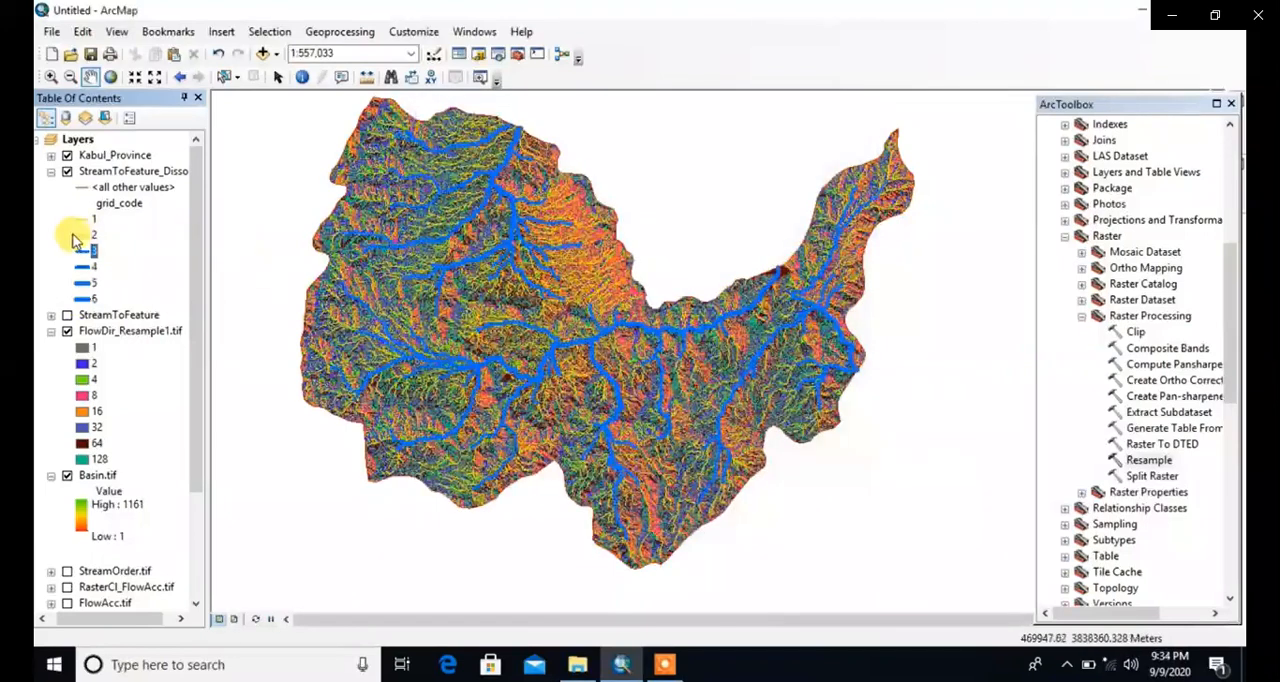
pyautogui.click(82, 235)
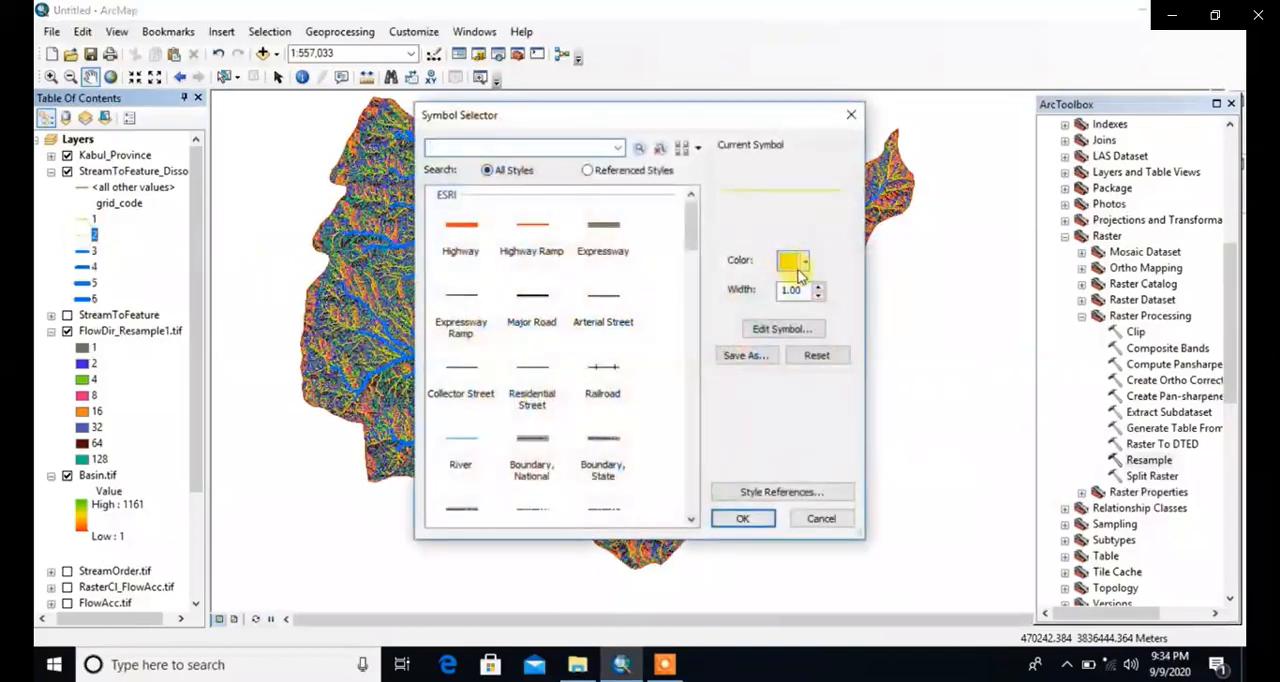
pyautogui.click(808, 263)
pyautogui.click(915, 343)
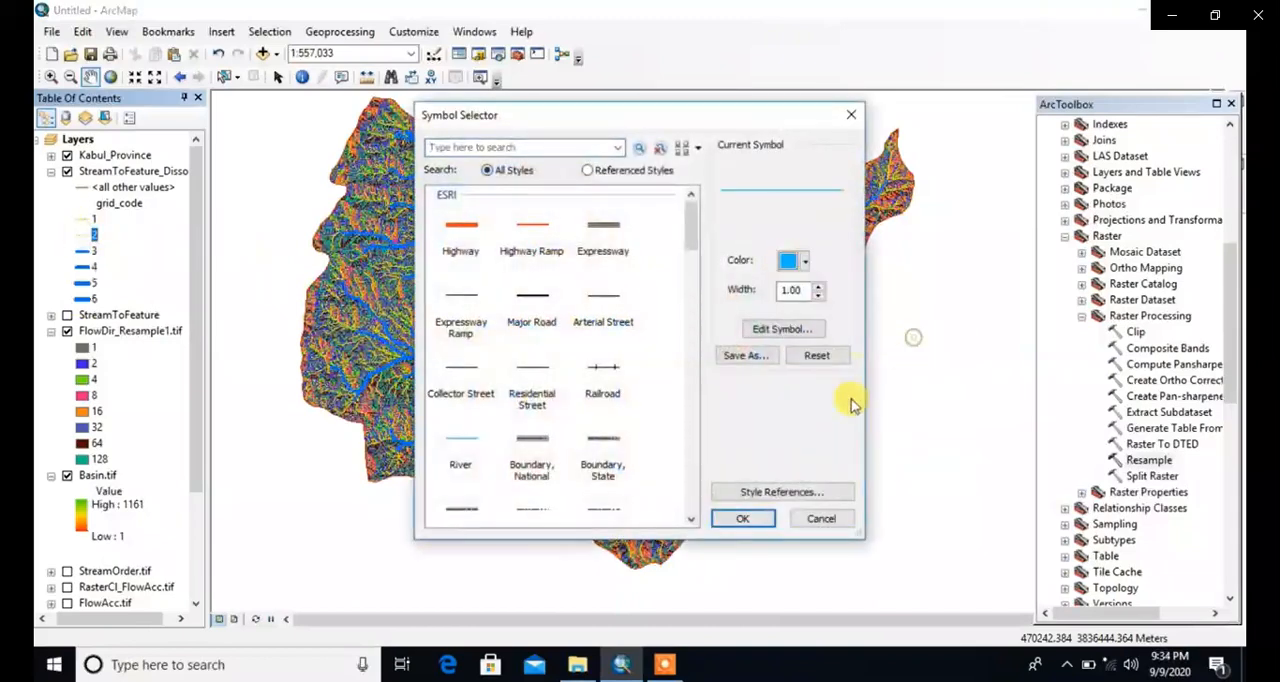
pyautogui.click(740, 517)
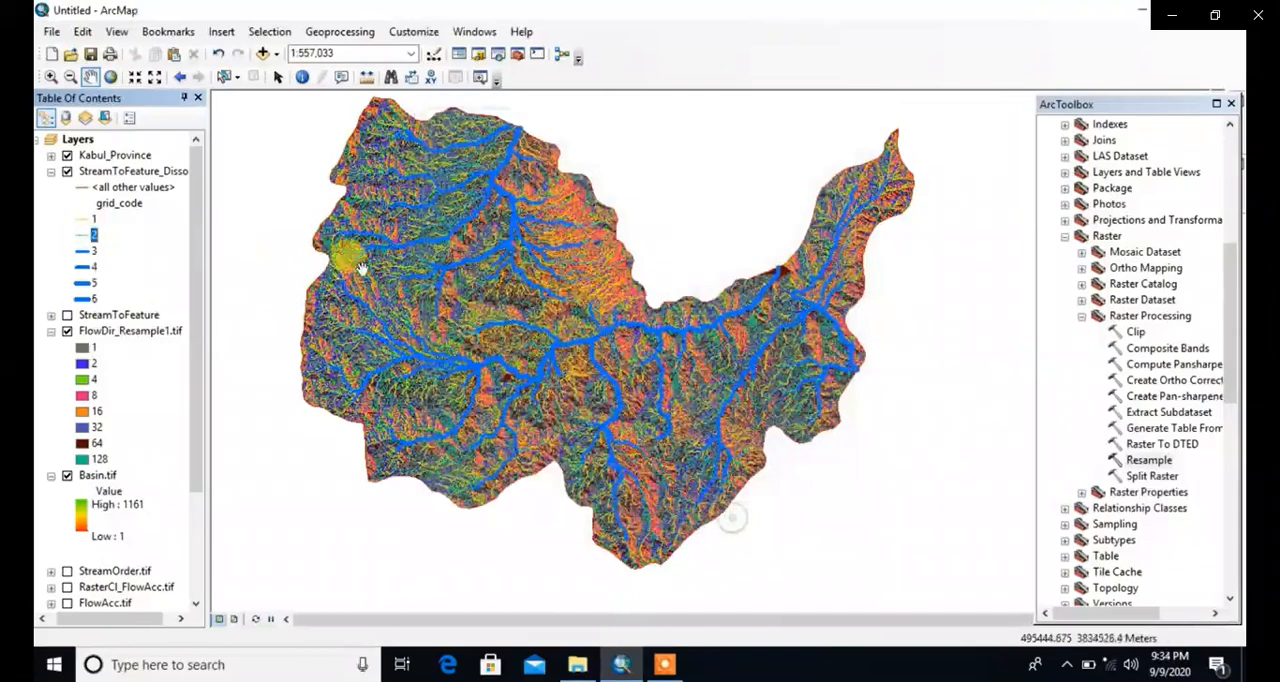
pyautogui.click(82, 219)
pyautogui.click(806, 263)
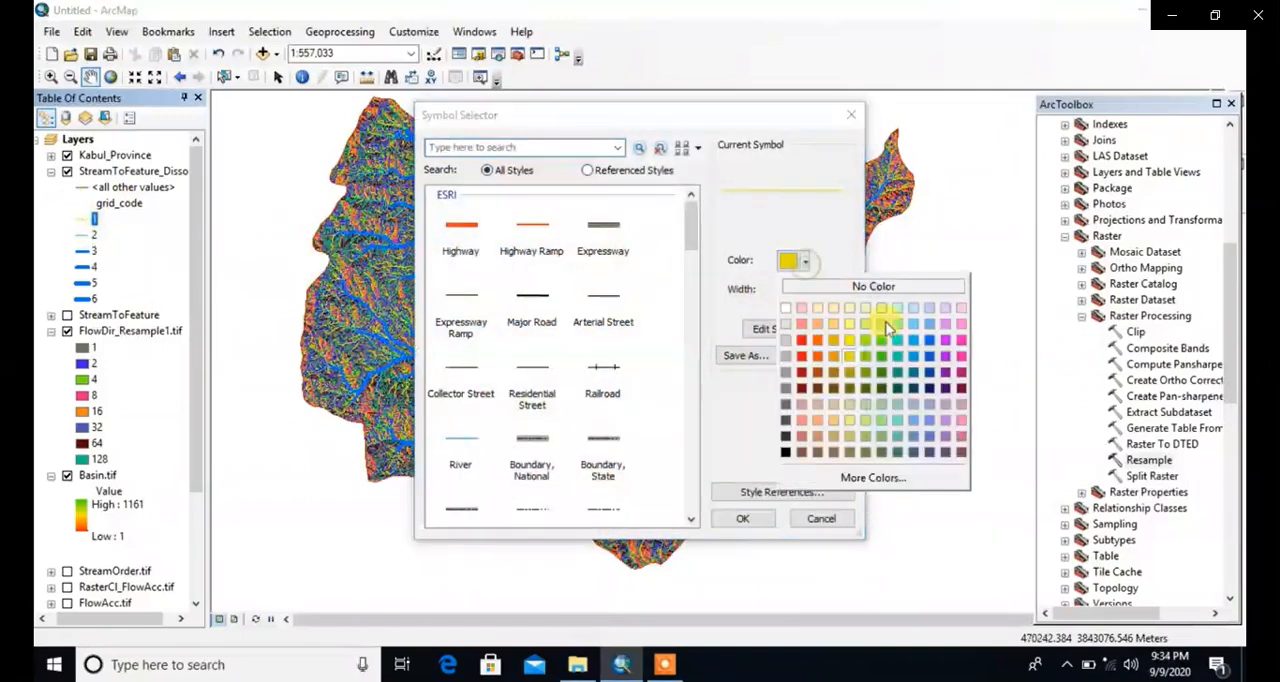
pyautogui.click(914, 356)
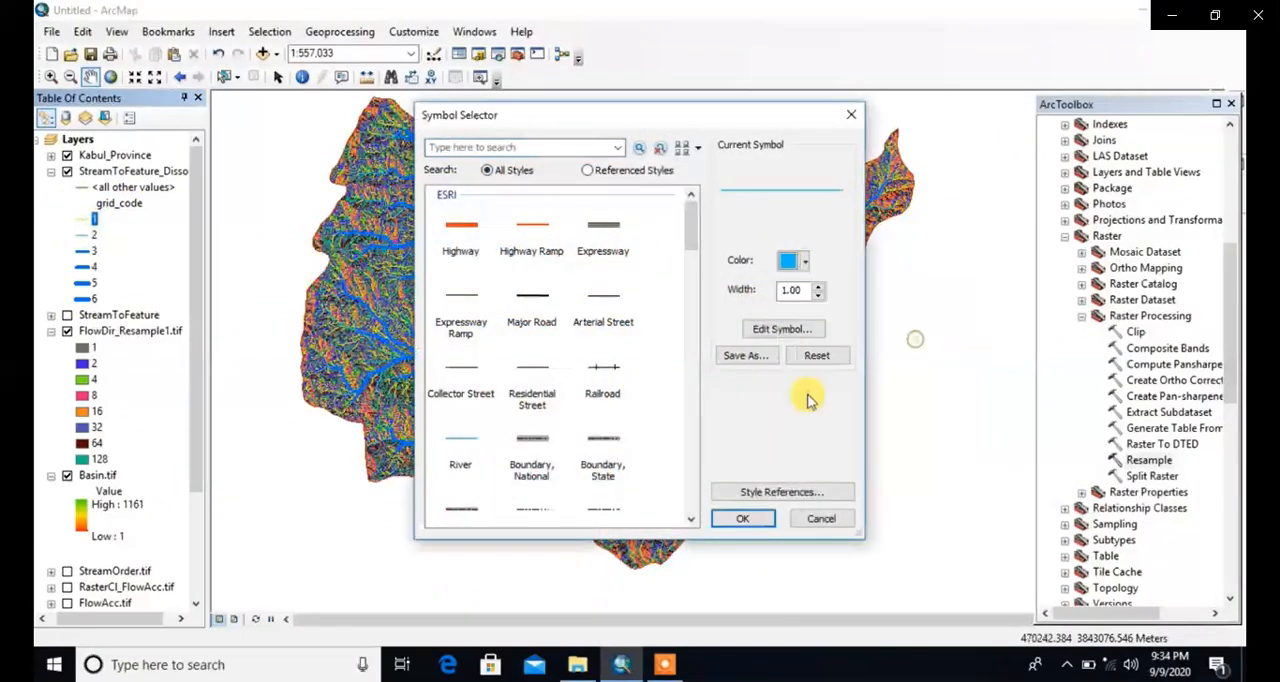
pyautogui.click(742, 518)
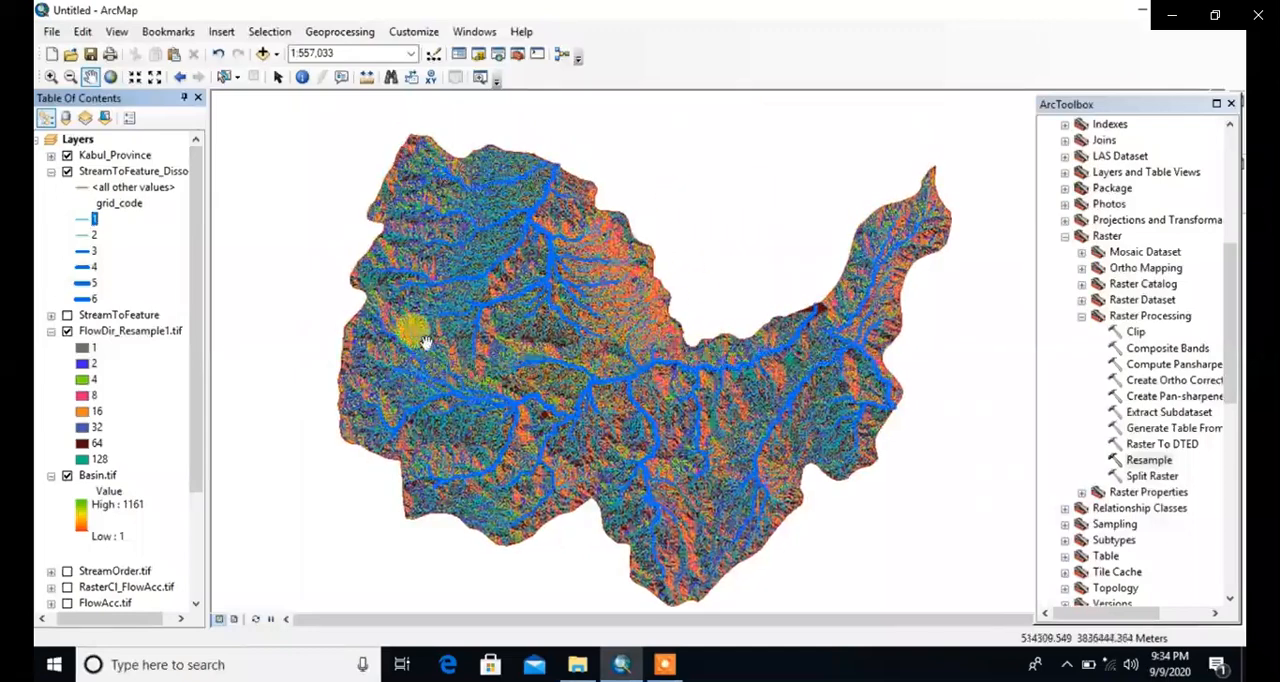
# Step: Hide the FlowDir_Resample1.tif layer so the streams show over the basins, and select that layer
pyautogui.click(67, 330)
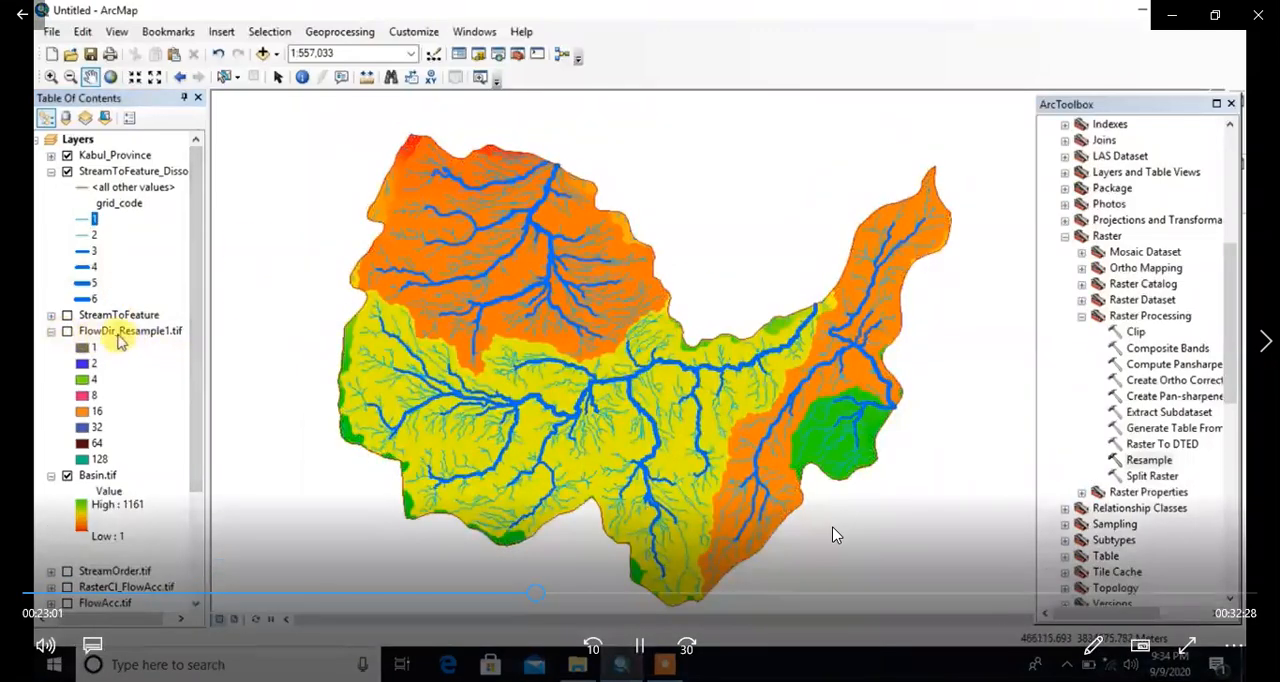
pyautogui.click(120, 338)
pyautogui.moveTo(198, 342); pyautogui.dragTo(277, 314)
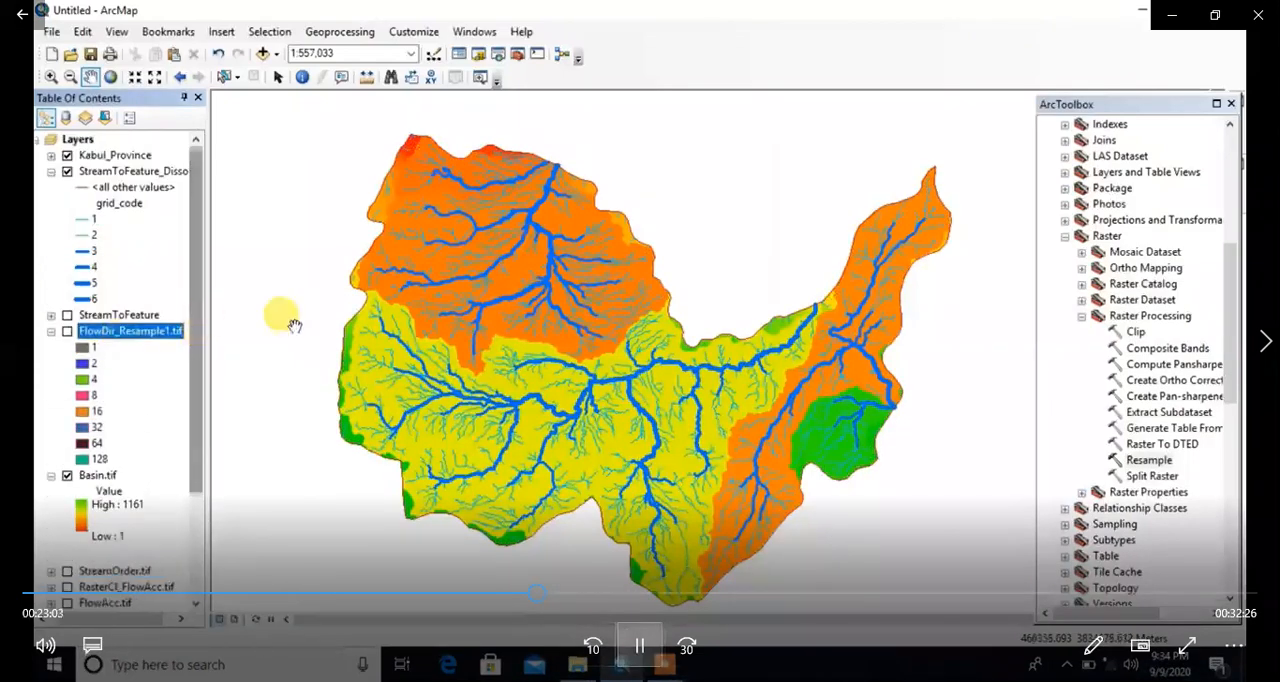
# Step: Collapse the Raster Processing and Raster toolsets and the Data Management Tools toolbox
pyautogui.click(1081, 316)
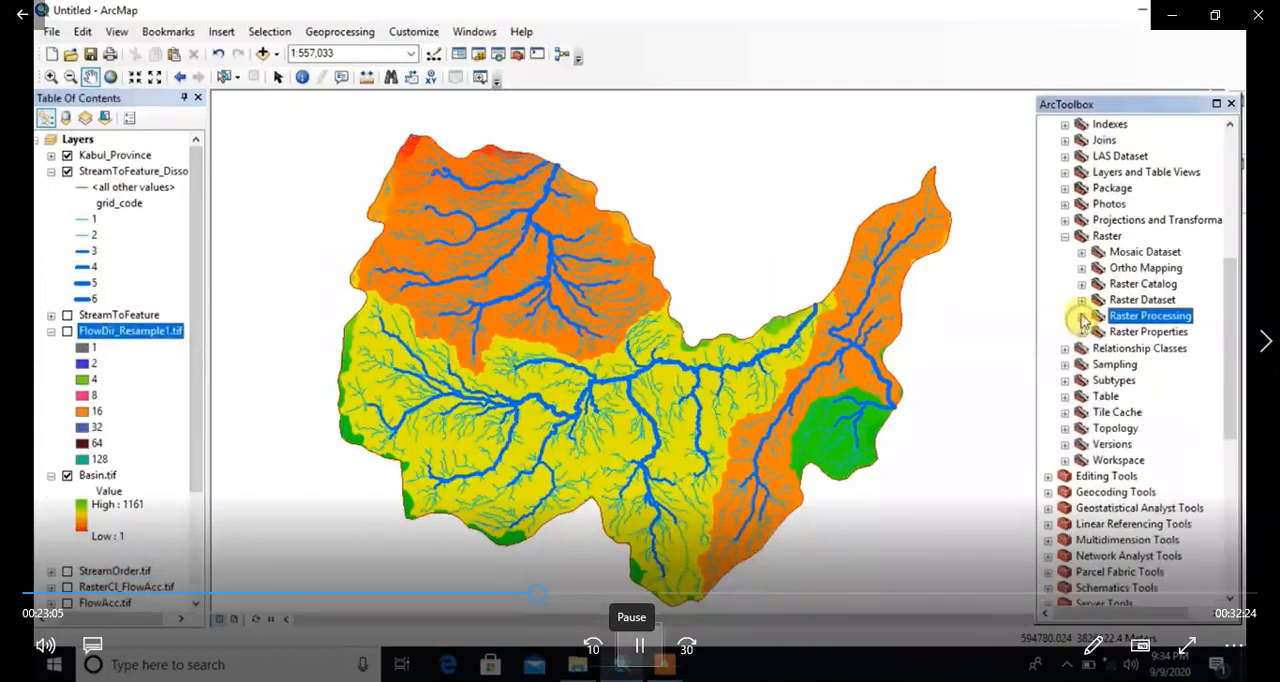
pyautogui.click(1065, 237)
pyautogui.scroll(5, 1083, 256)
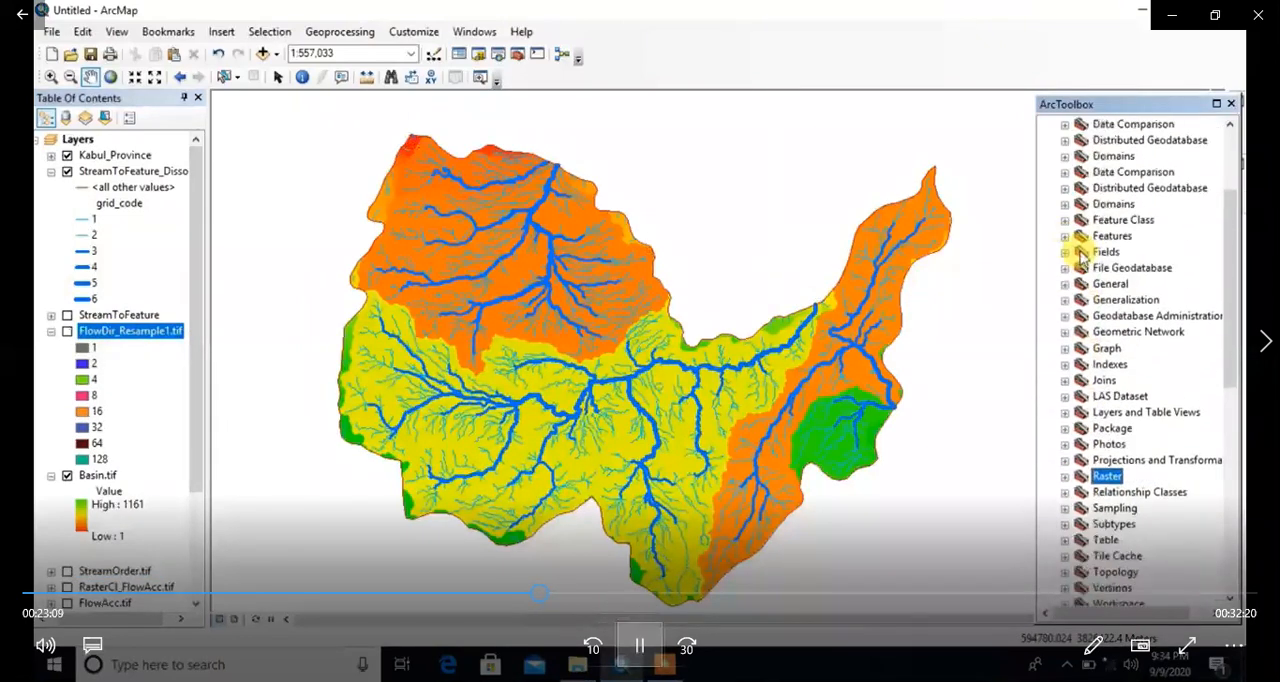
pyautogui.scroll(3, 1080, 256)
pyautogui.click(1049, 174)
pyautogui.scroll(1, 1062, 198)
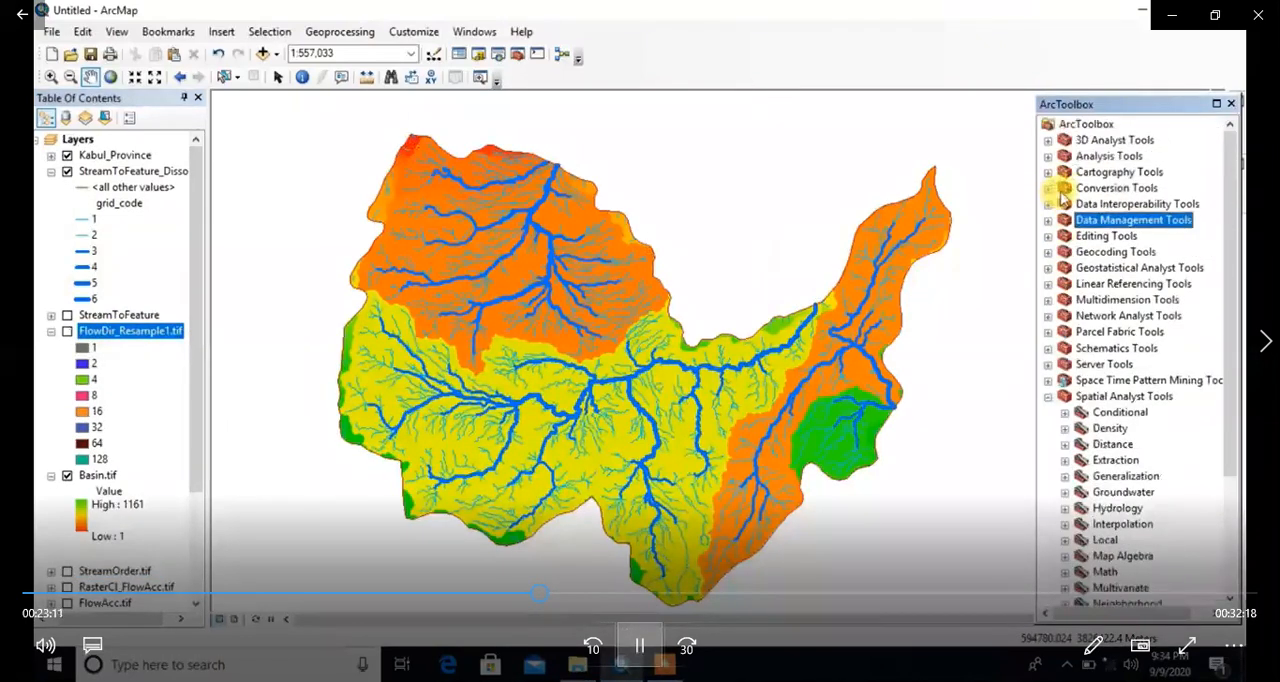
# Step: Look through the To Raster tools of the Conversion Tools toolbox
pyautogui.click(1048, 188)
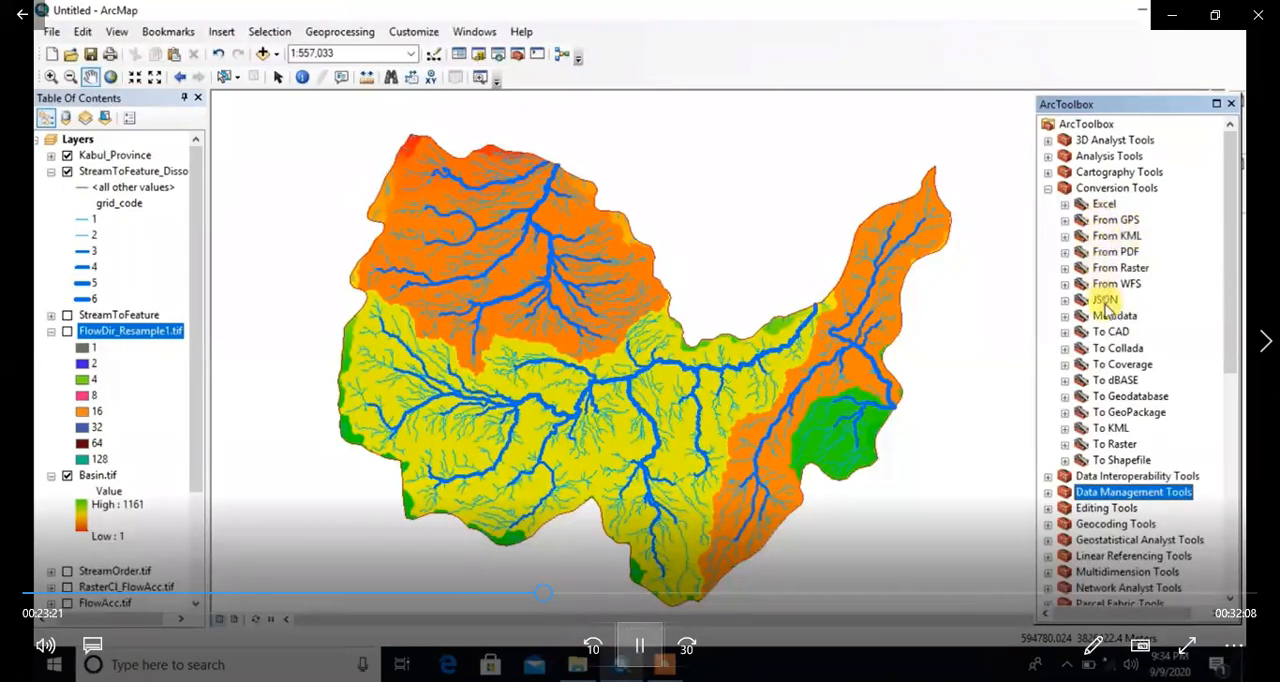
pyautogui.click(1064, 444)
pyautogui.scroll(-1, 1067, 452)
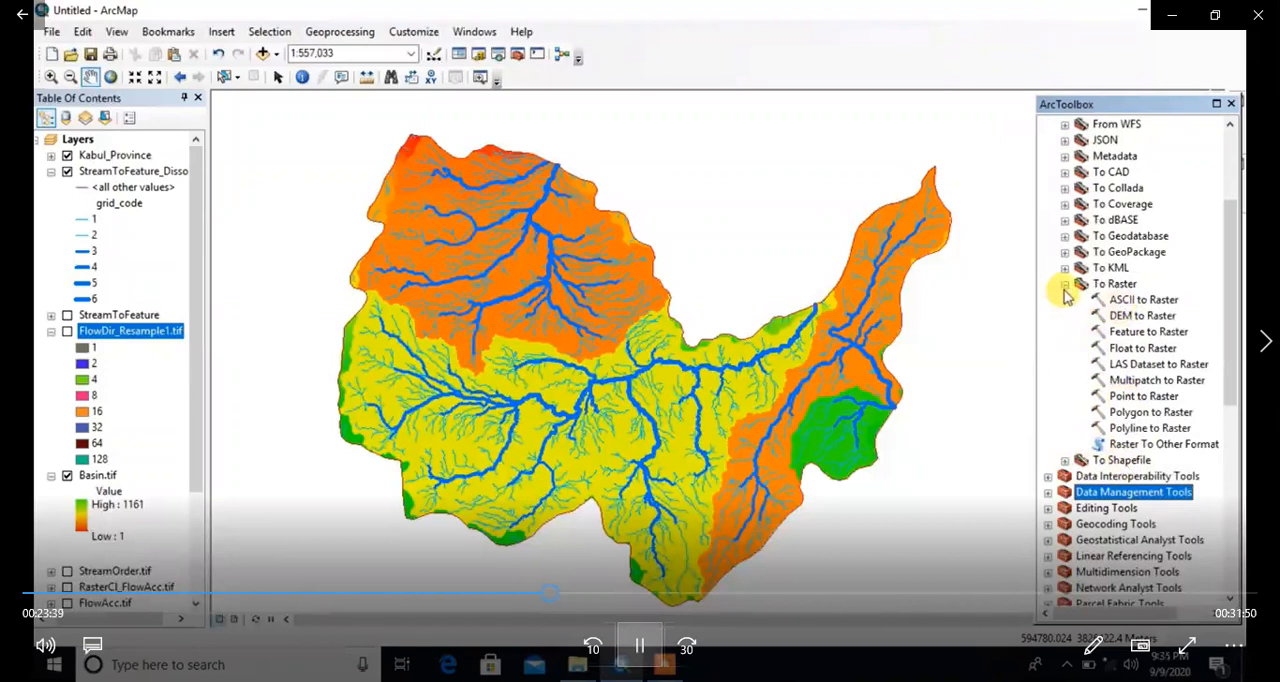
pyautogui.scroll(-2, 1066, 296)
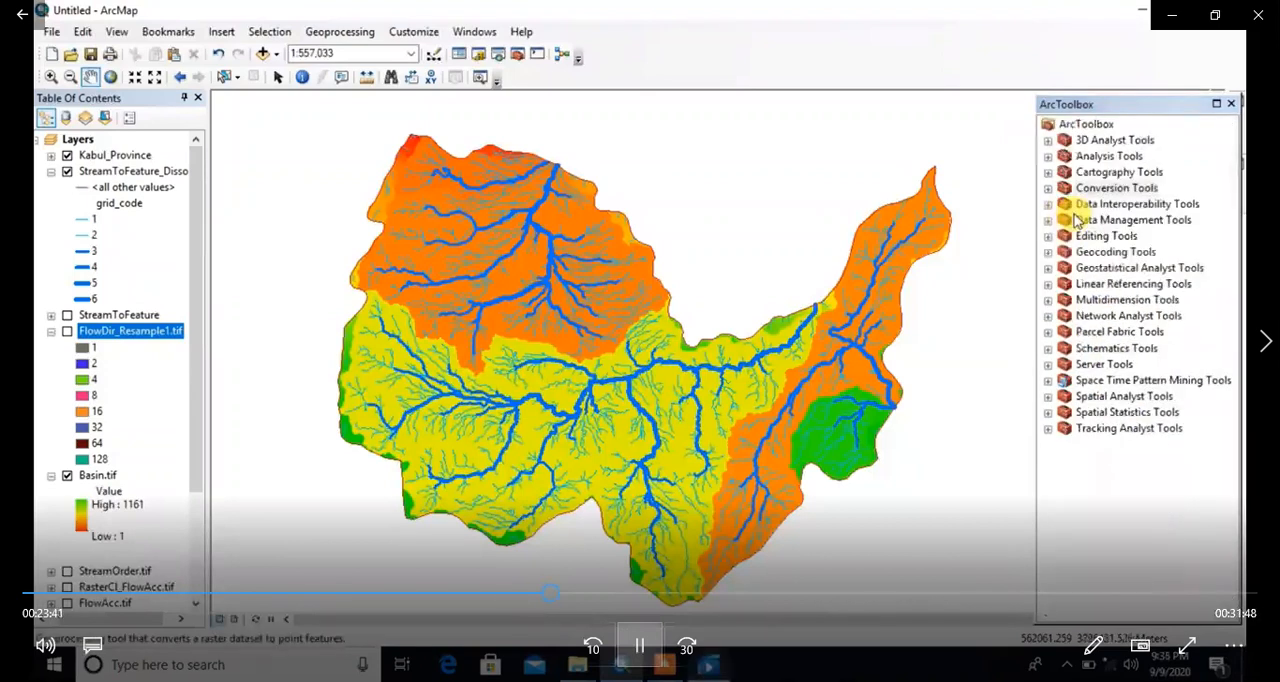
# Step: Start the Raster to Point conversion with FlowDir_Resample1.tif as the input raster
pyautogui.click(1047, 188)
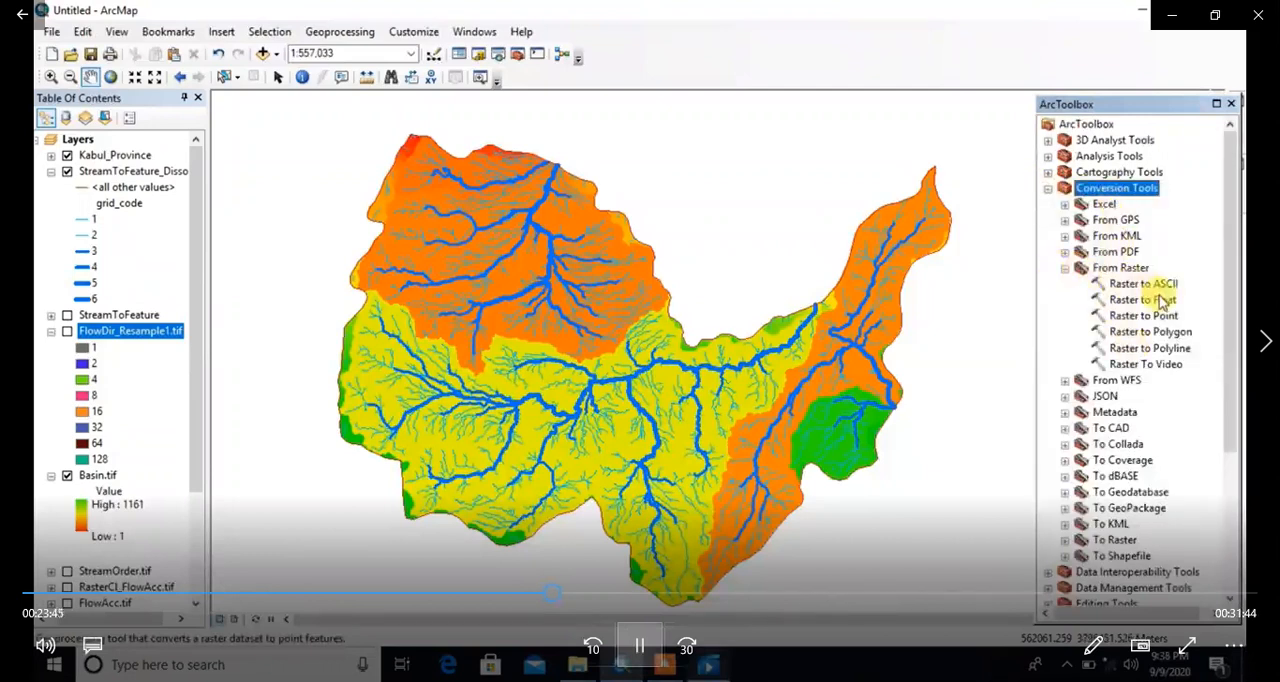
pyautogui.click(1115, 284)
pyautogui.click(1127, 316)
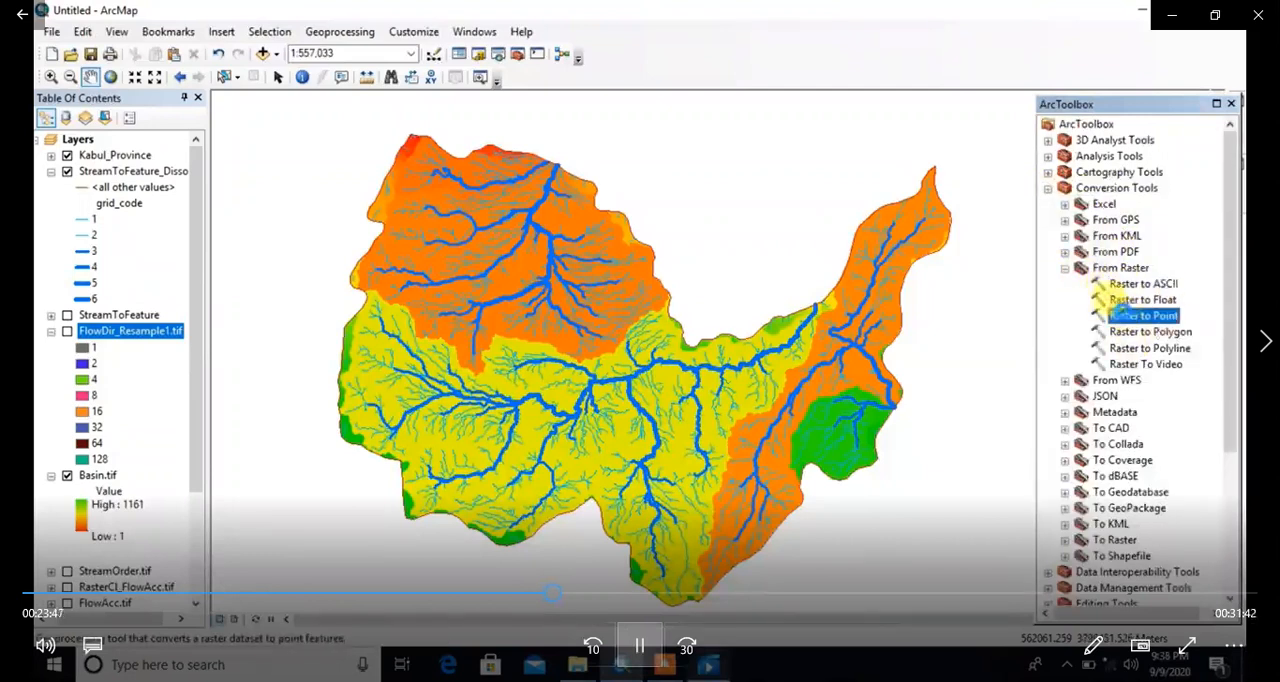
pyautogui.doubleClick(1120, 315)
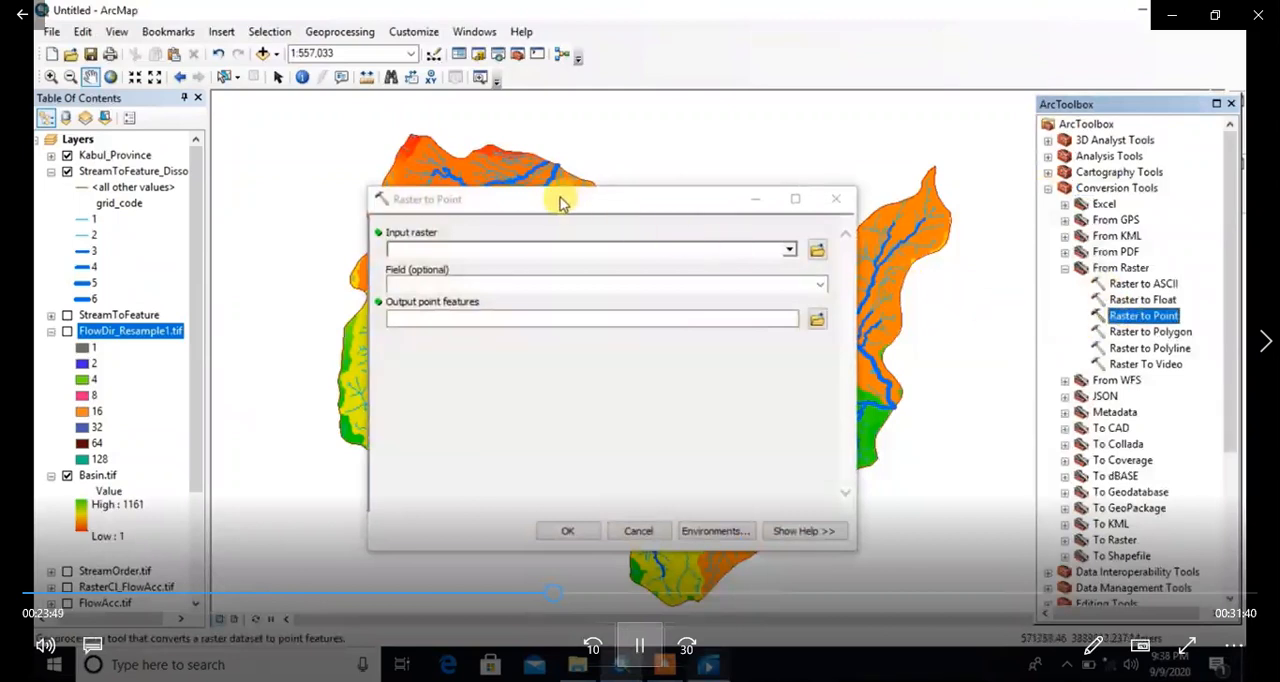
pyautogui.moveTo(560, 203); pyautogui.dragTo(608, 176)
pyautogui.moveTo(198, 325); pyautogui.dragTo(515, 228)
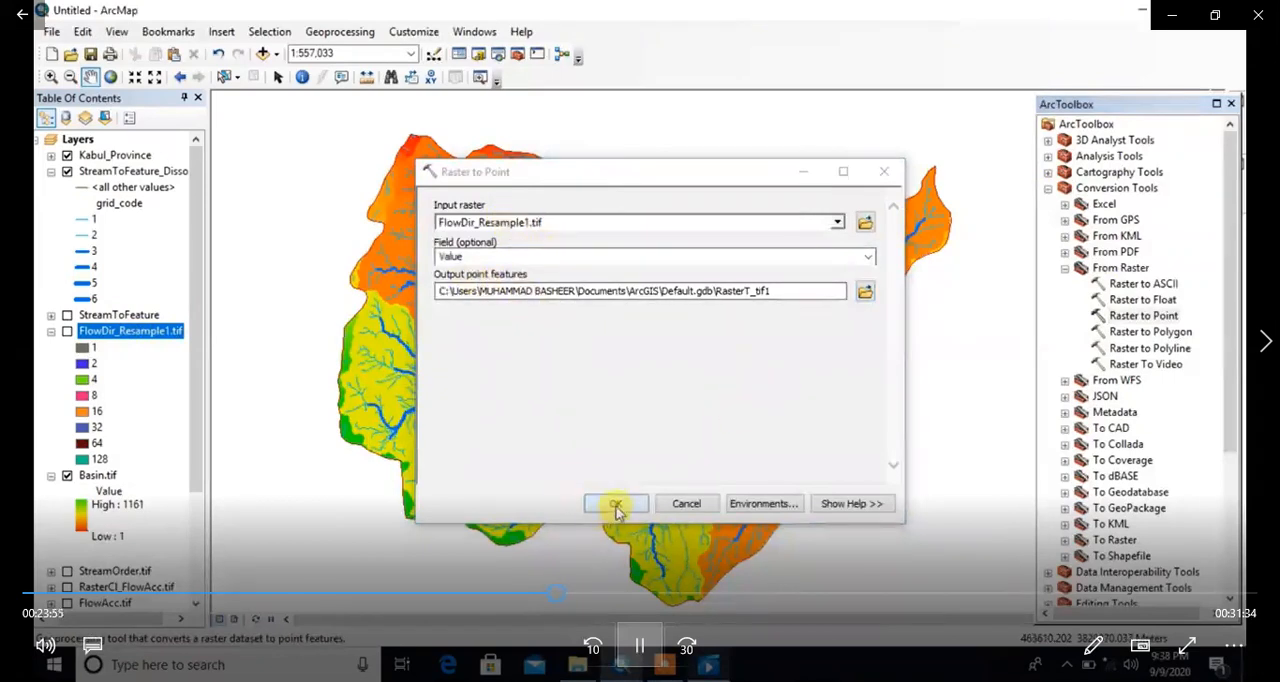
pyautogui.moveTo(716, 291); pyautogui.dragTo(749, 288)
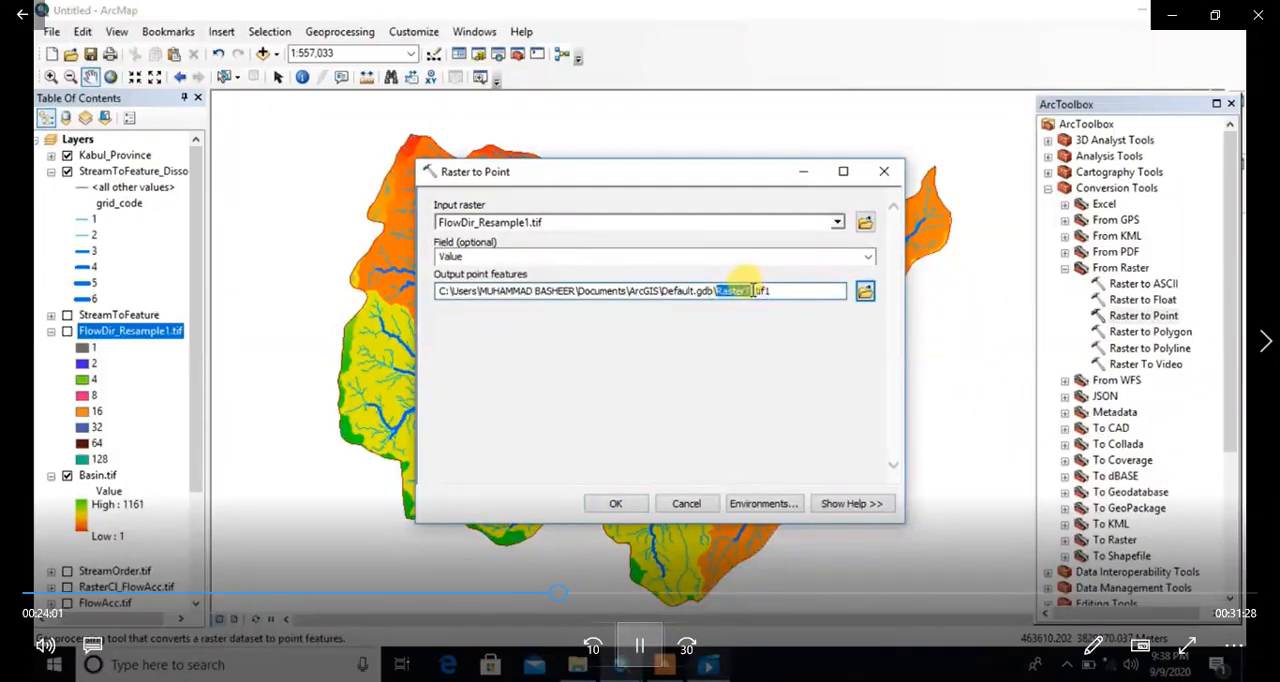
pyautogui.rightClick(742, 295)
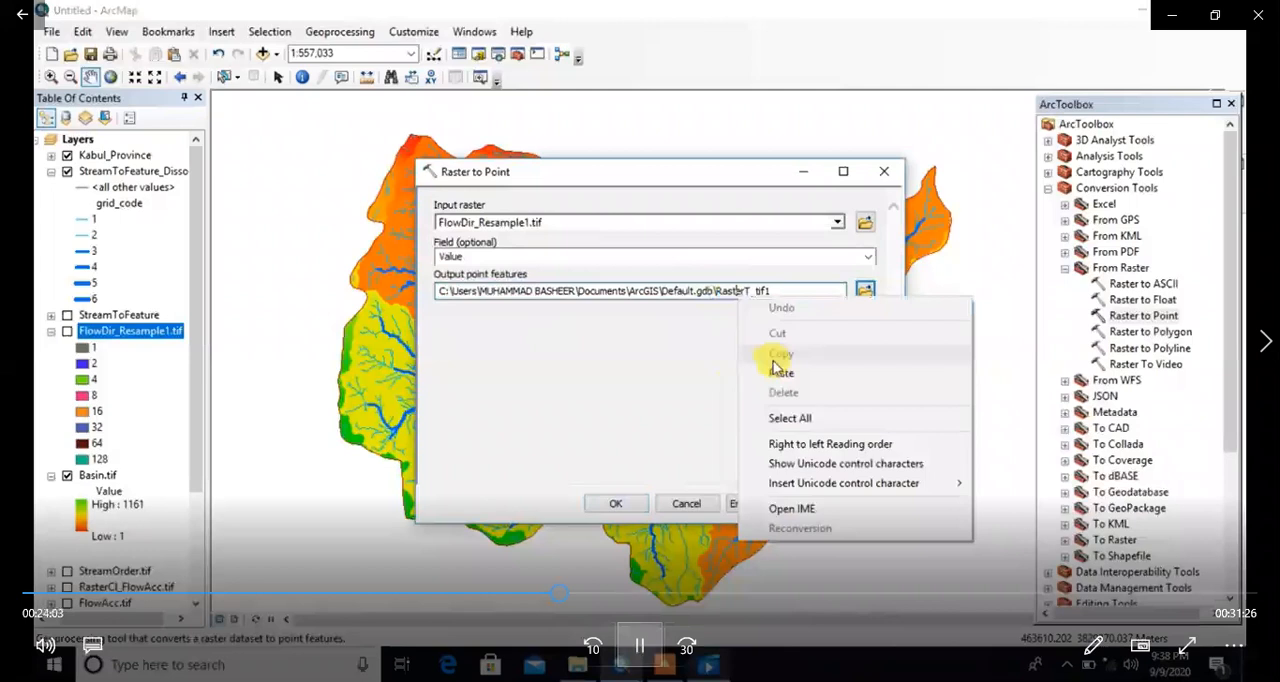
pyautogui.click(775, 362)
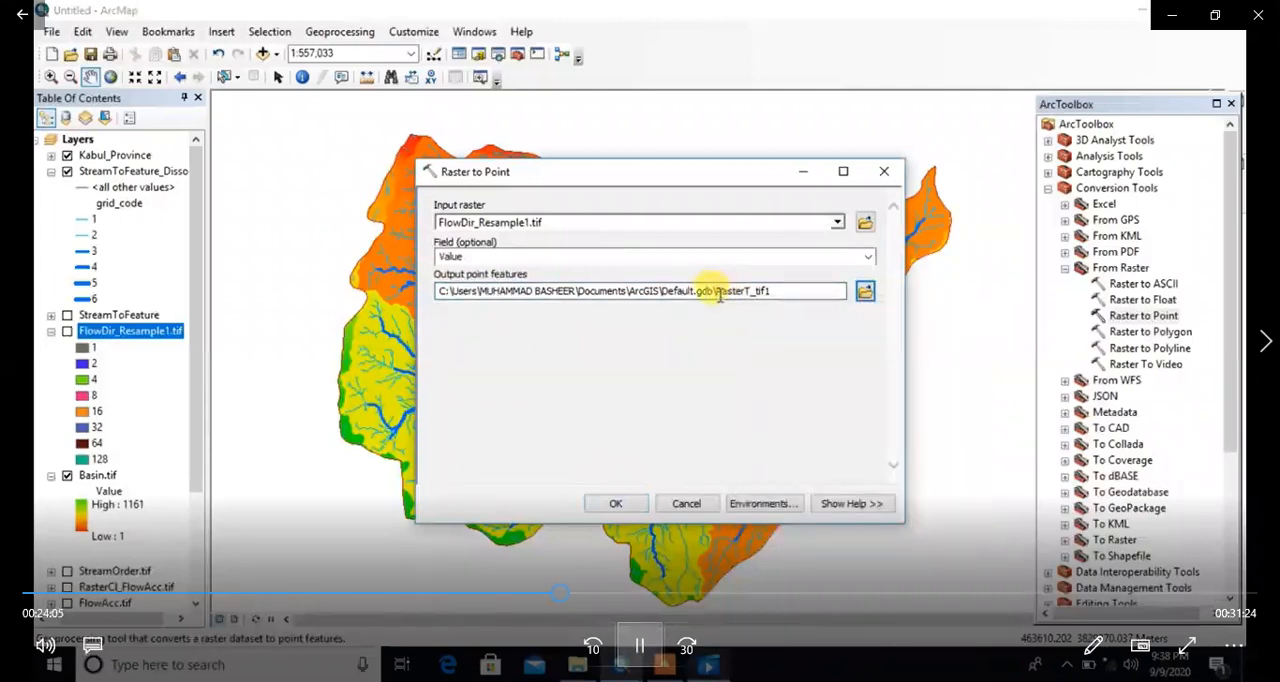
pyautogui.moveTo(717, 293); pyautogui.dragTo(725, 293)
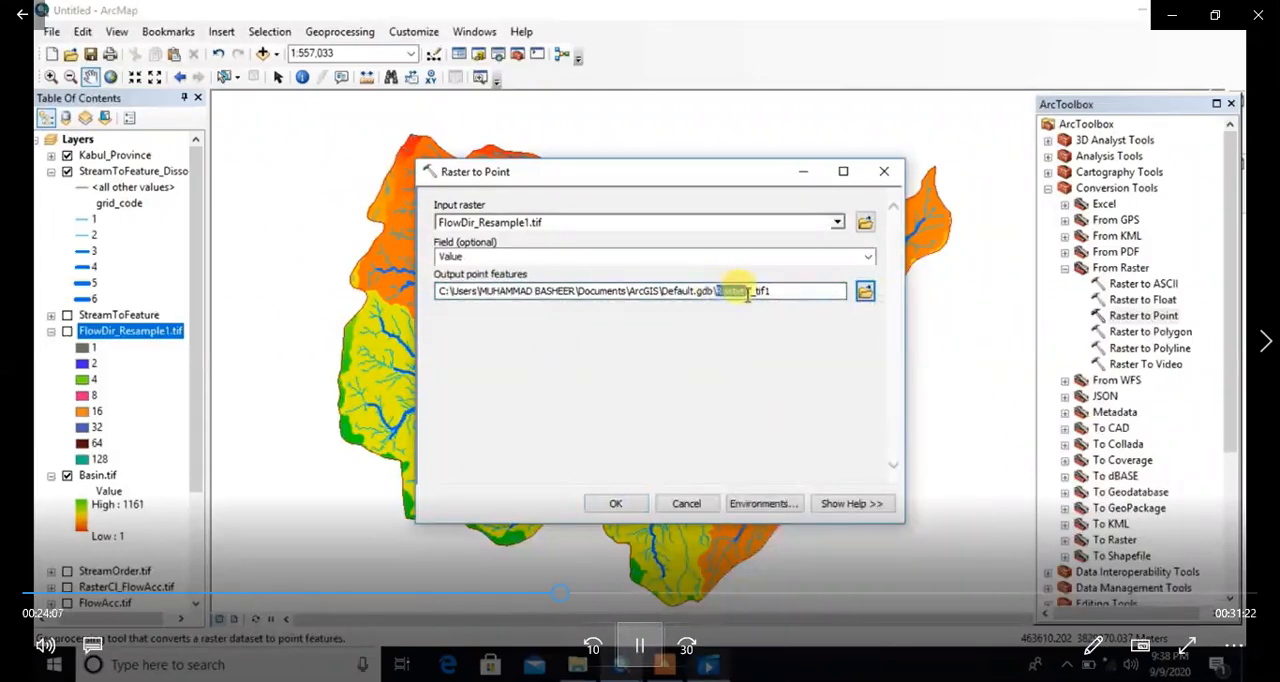
pyautogui.rightClick(725, 290)
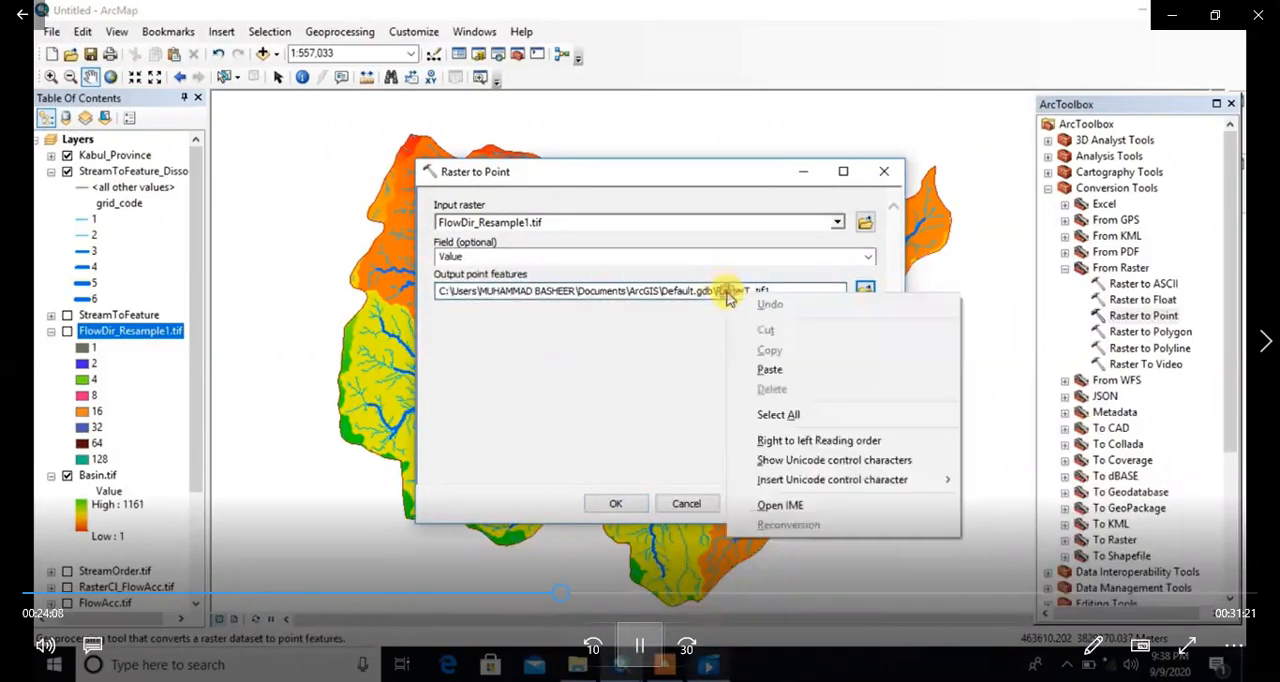
pyautogui.click(760, 352)
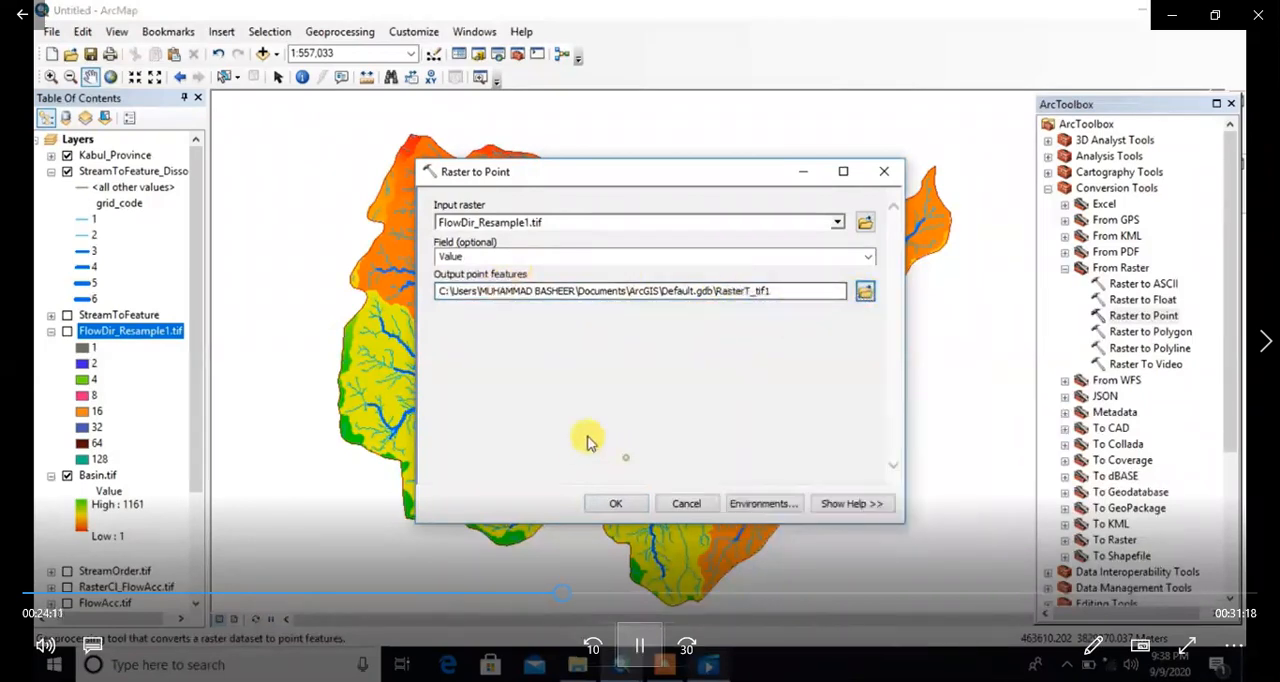
# Step: Save the output point features as Points in the 1.Kabul Province folder and run the Raster to Point conversion
pyautogui.click(865, 292)
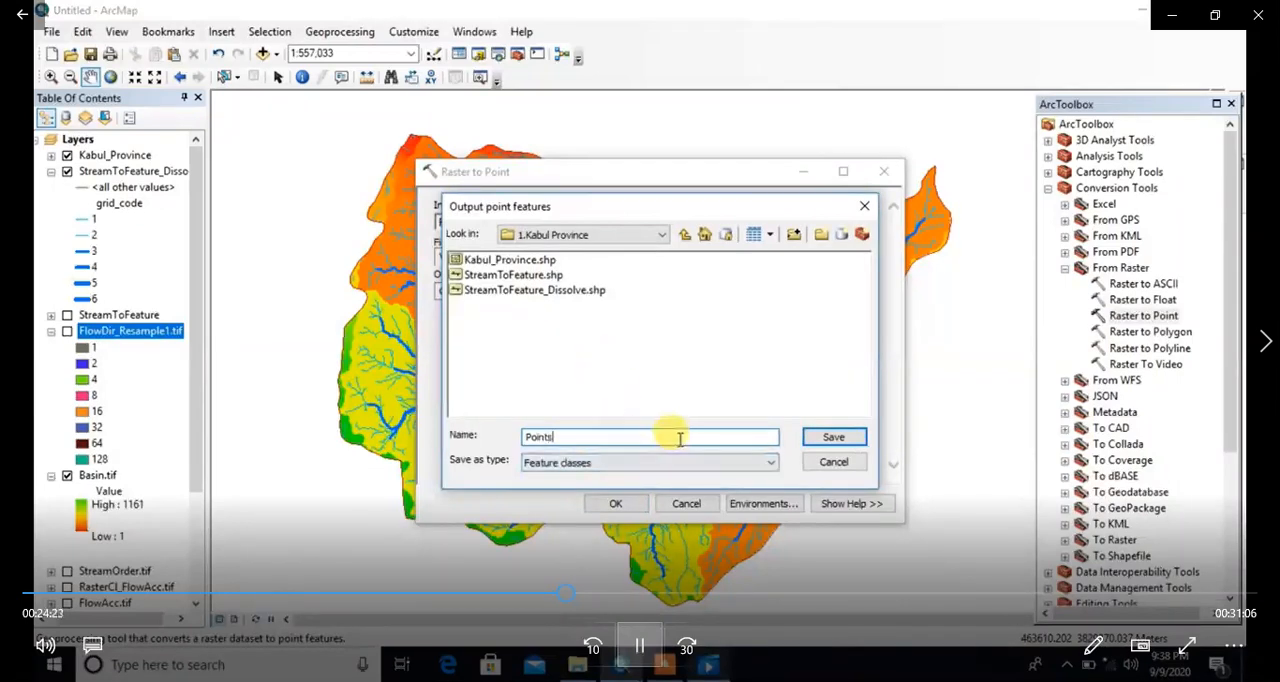
pyautogui.click(834, 438)
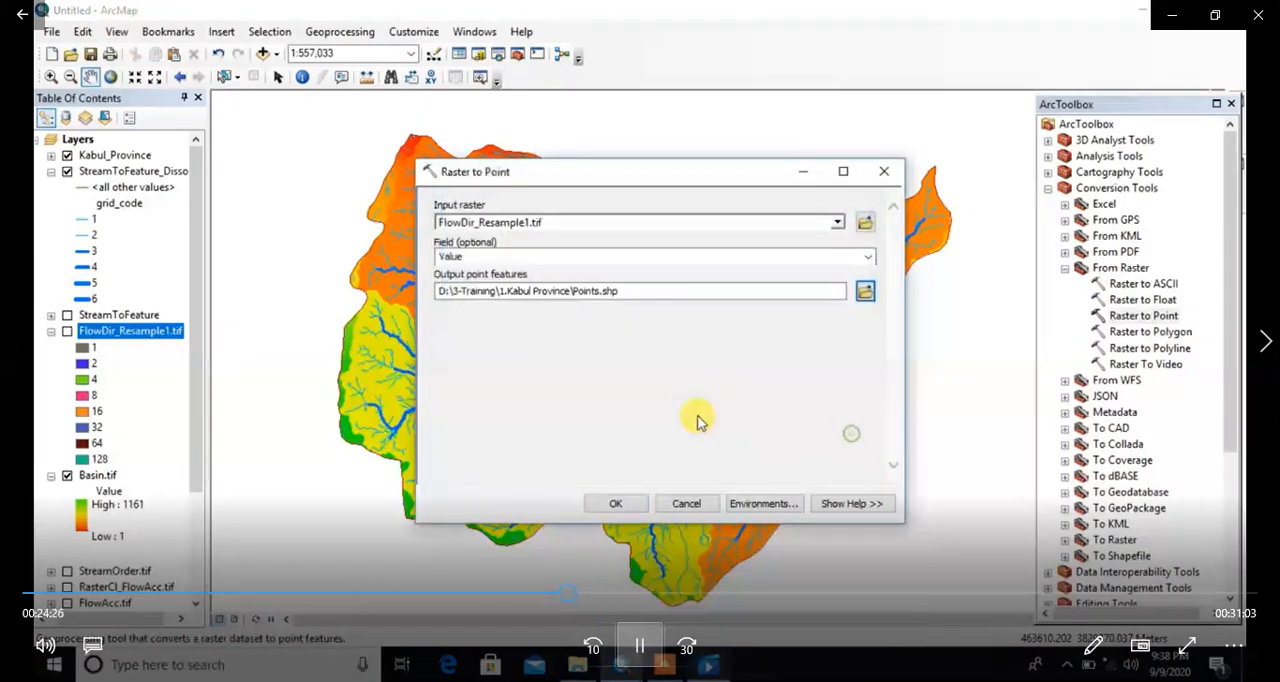
pyautogui.click(616, 505)
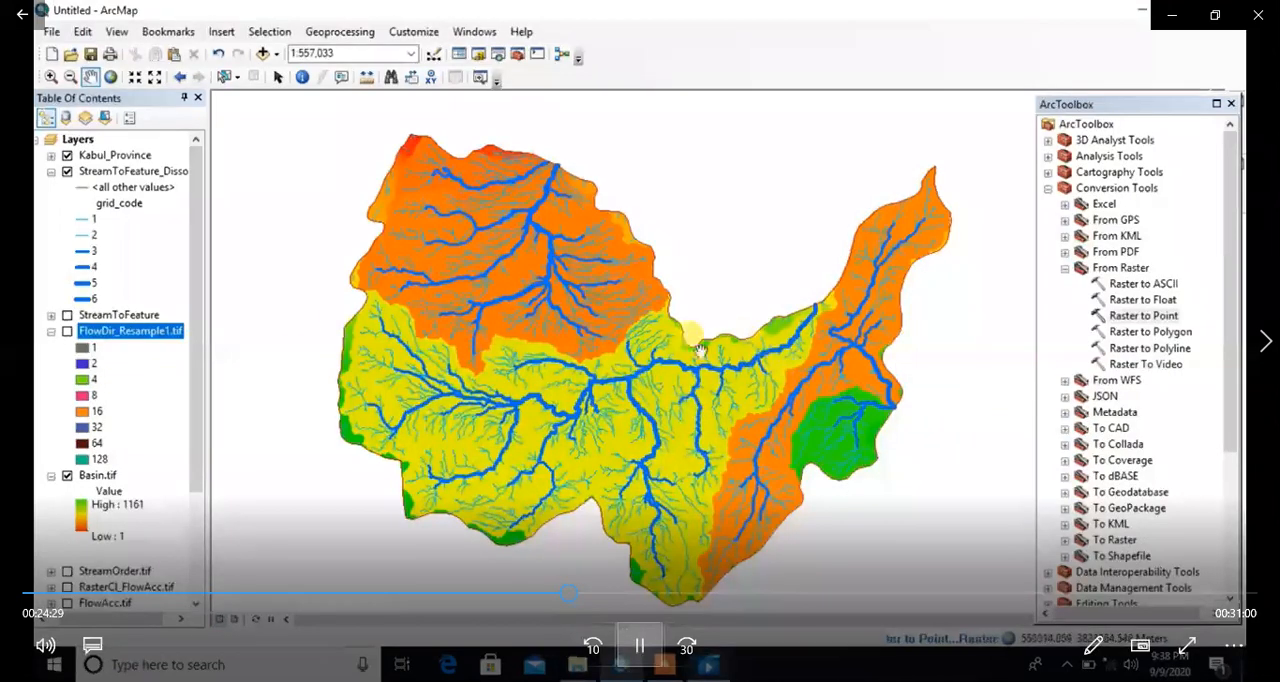
# Step: Collapse the legends of the FlowDir_Resample1.tif and Basin.tif layers and hide Basin.tif
pyautogui.click(51, 172)
pyautogui.click(51, 172)
pyautogui.click(51, 331)
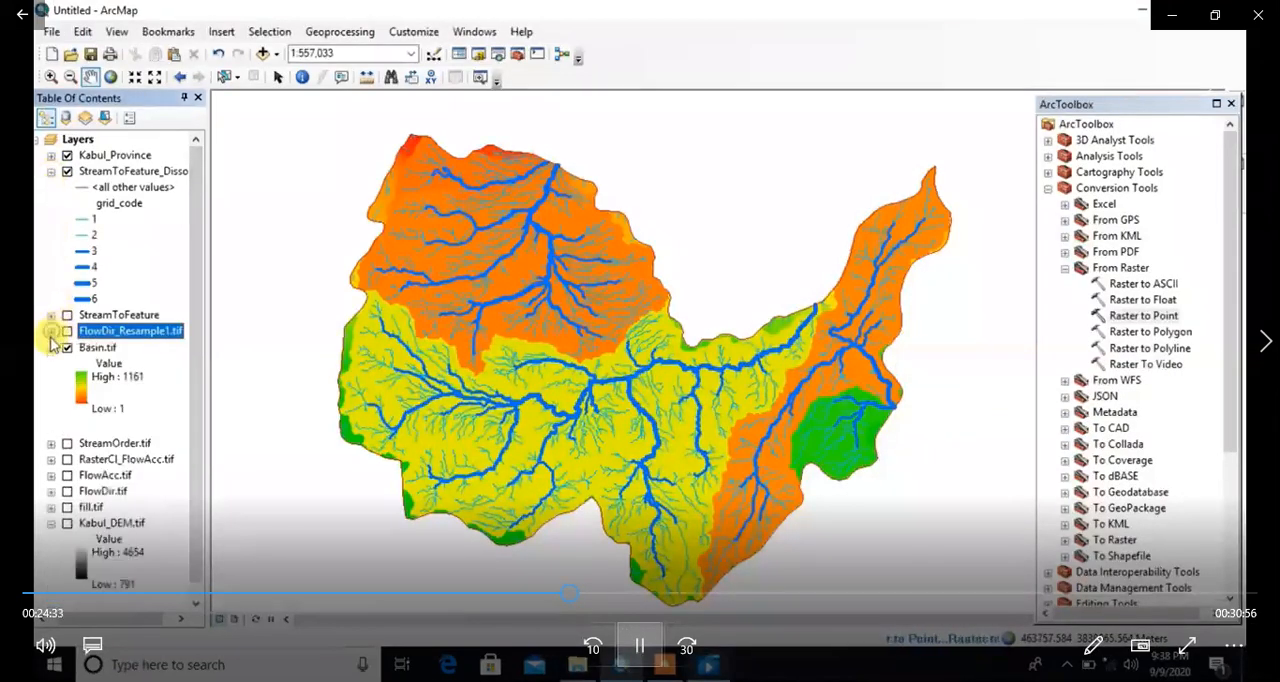
pyautogui.click(51, 347)
pyautogui.click(67, 348)
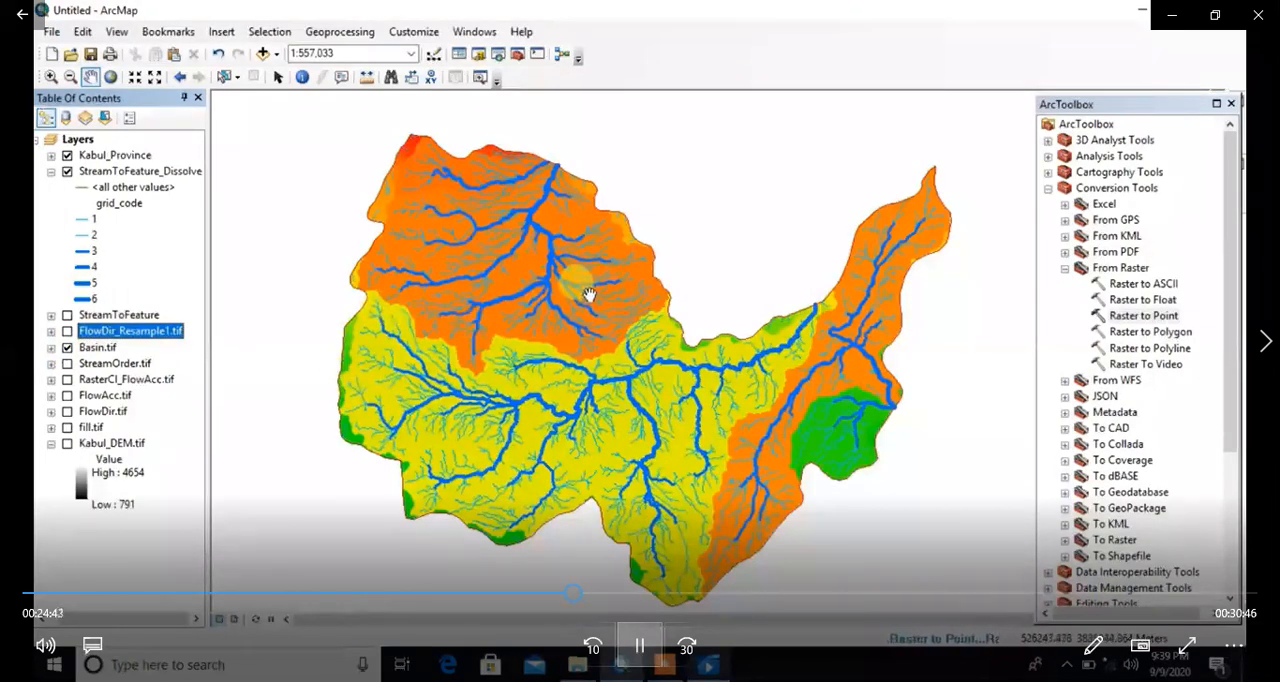
pyautogui.click(67, 347)
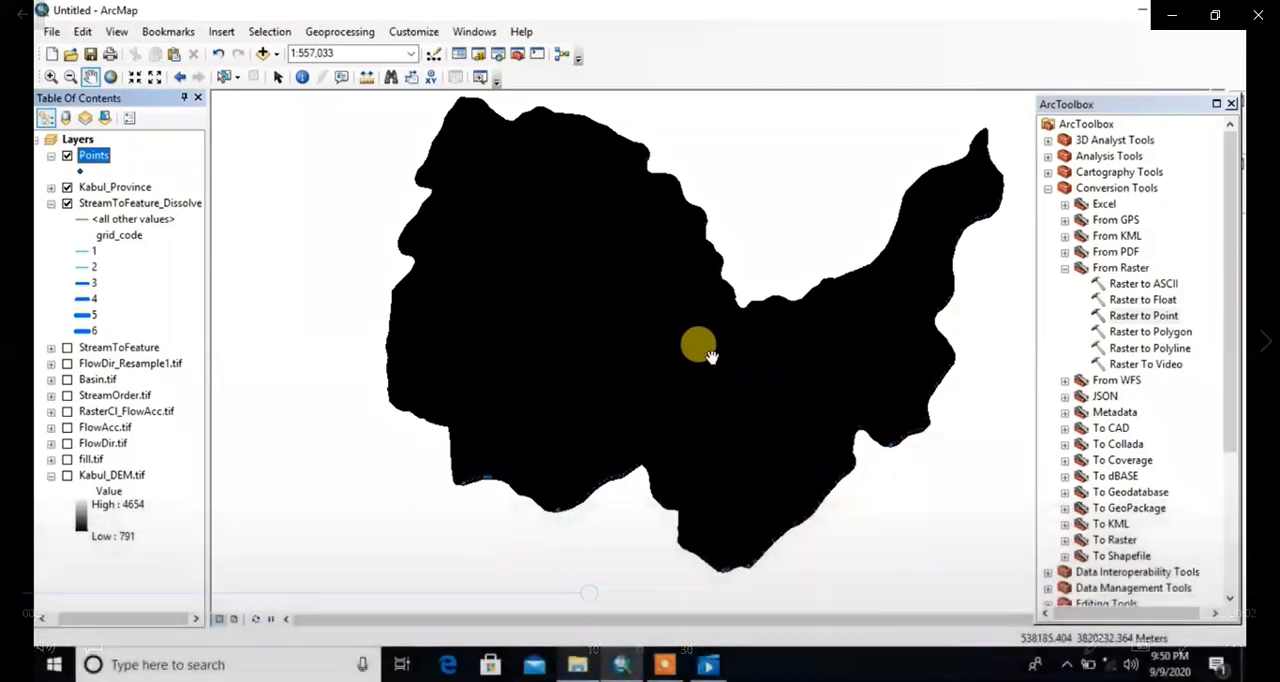
# Step: Hide StreamToFeature_Dissolve and zoom in on the Points layer to examine the spacing of the individual points
pyautogui.moveTo(604, 318); pyautogui.dragTo(530, 392)
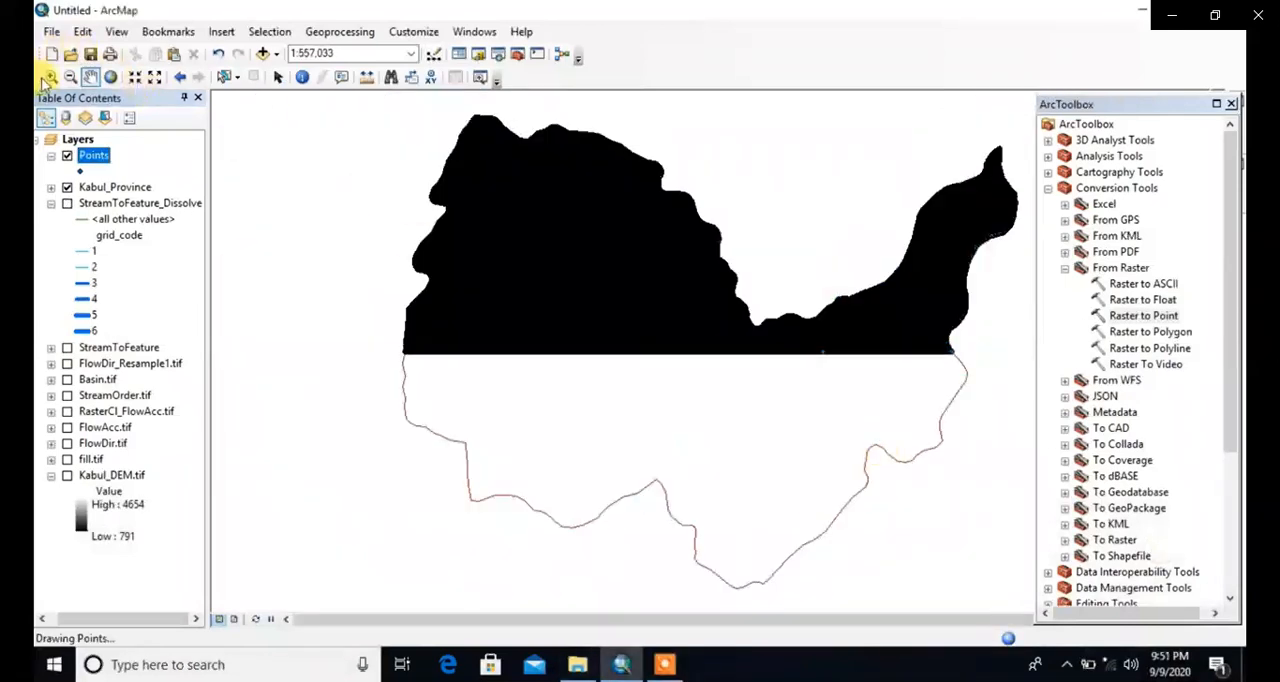
pyautogui.click(48, 78)
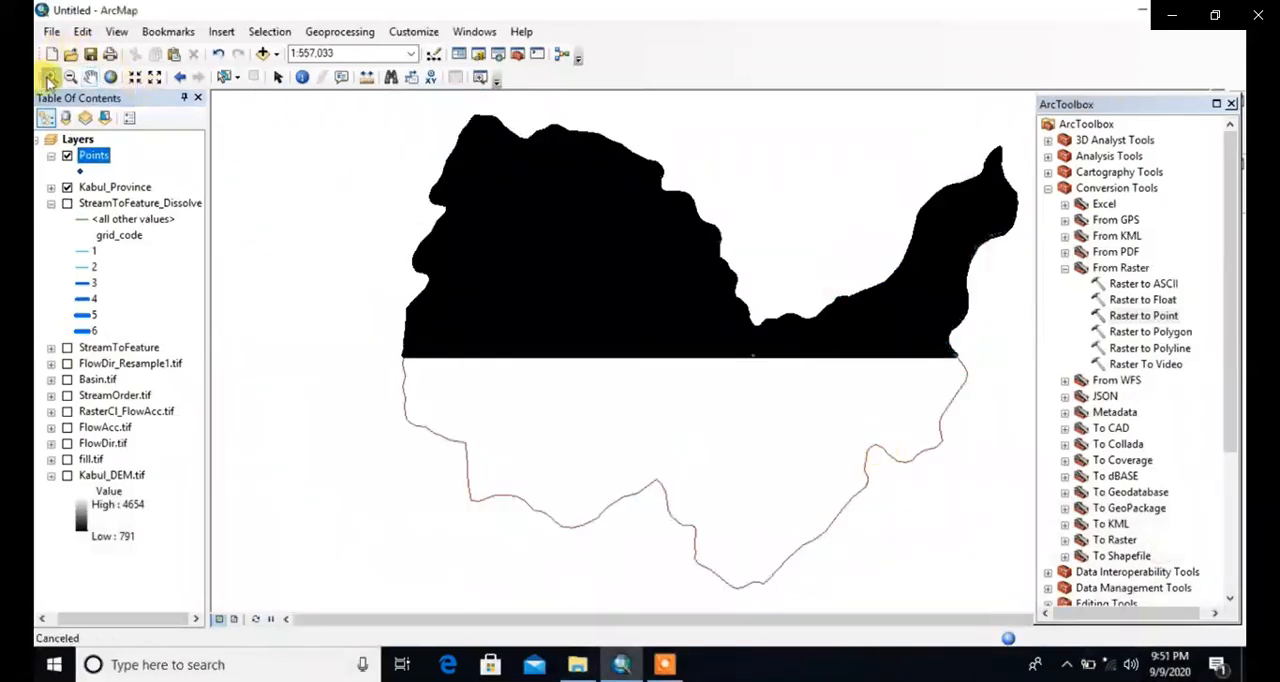
pyautogui.moveTo(551, 251); pyautogui.dragTo(557, 291)
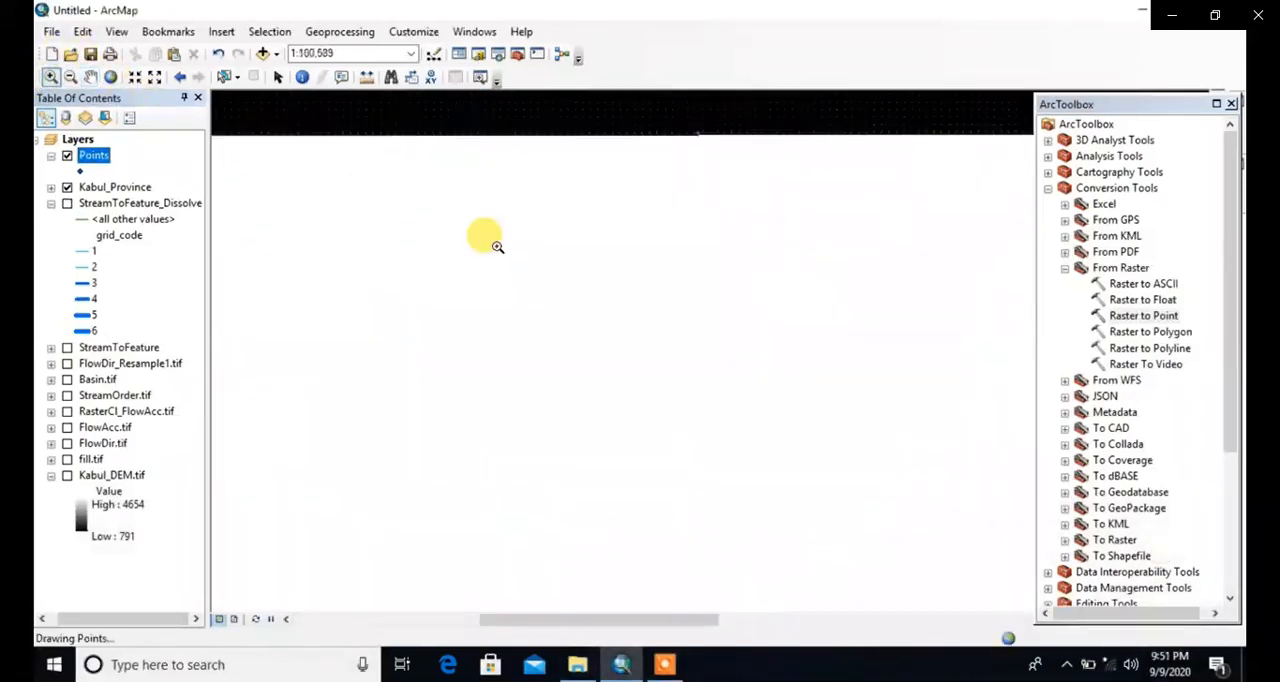
pyautogui.moveTo(486, 226); pyautogui.dragTo(628, 385)
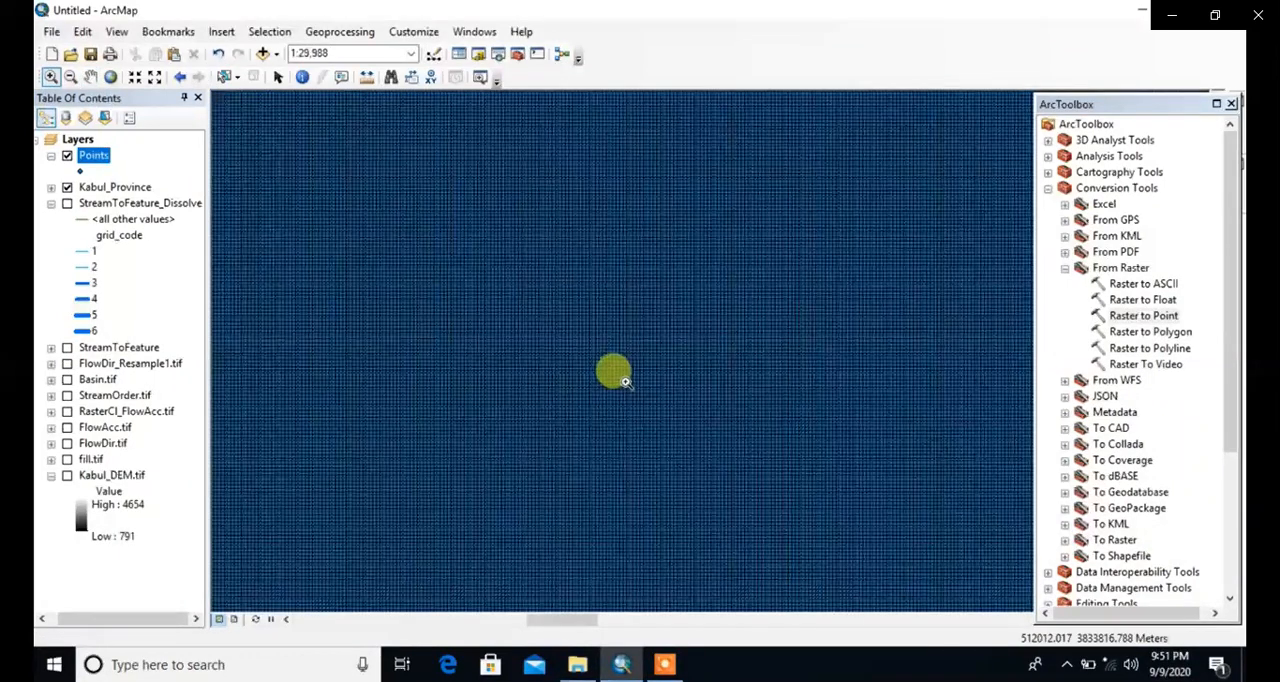
pyautogui.moveTo(490, 262); pyautogui.dragTo(676, 410)
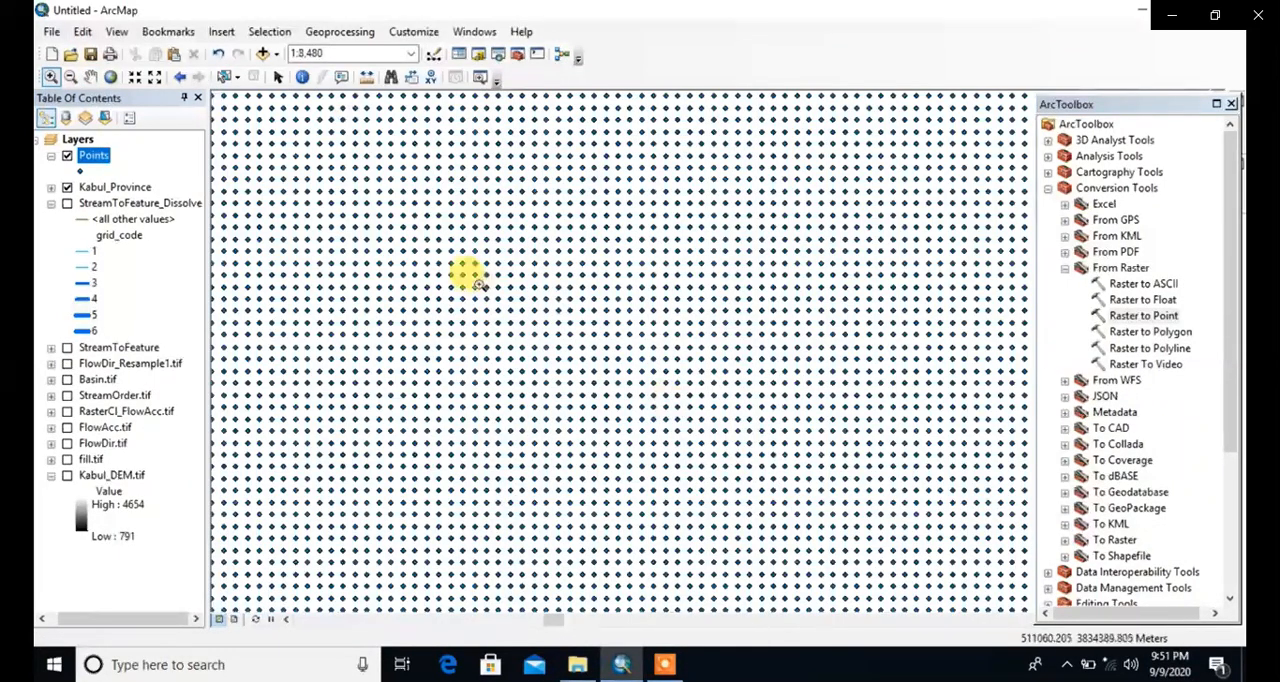
pyautogui.moveTo(448, 242); pyautogui.dragTo(660, 396)
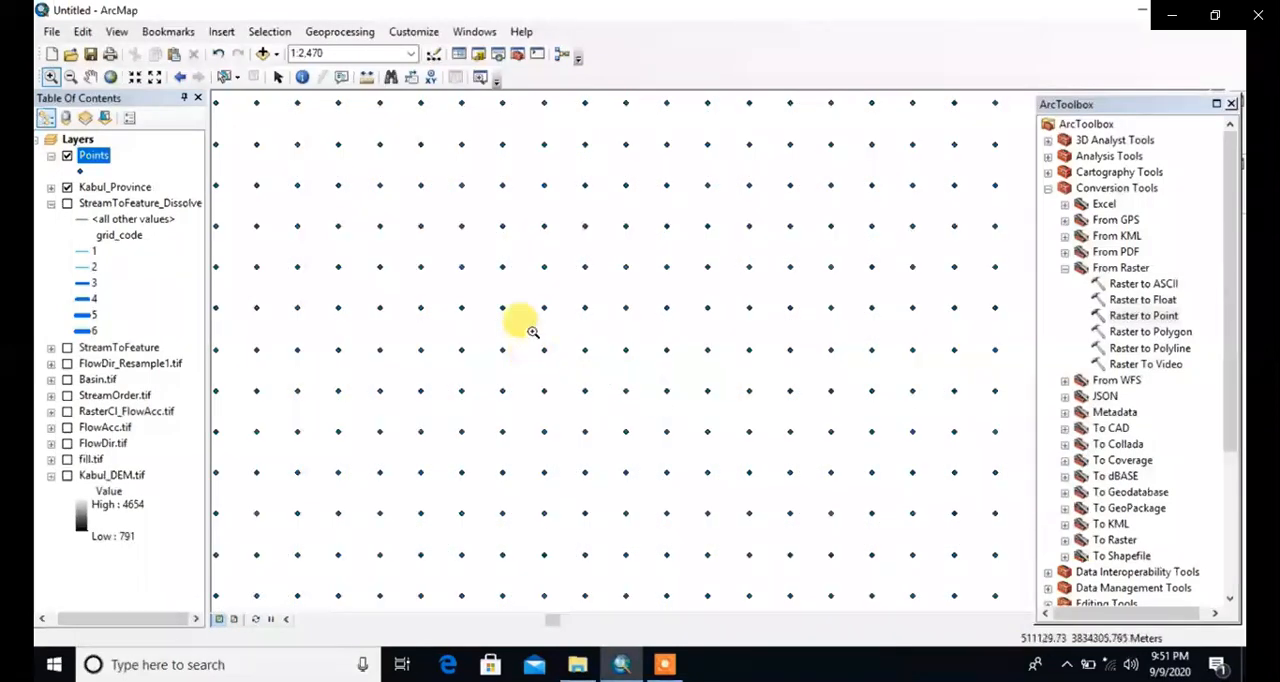
pyautogui.click(90, 77)
pyautogui.moveTo(530, 310); pyautogui.dragTo(603, 324)
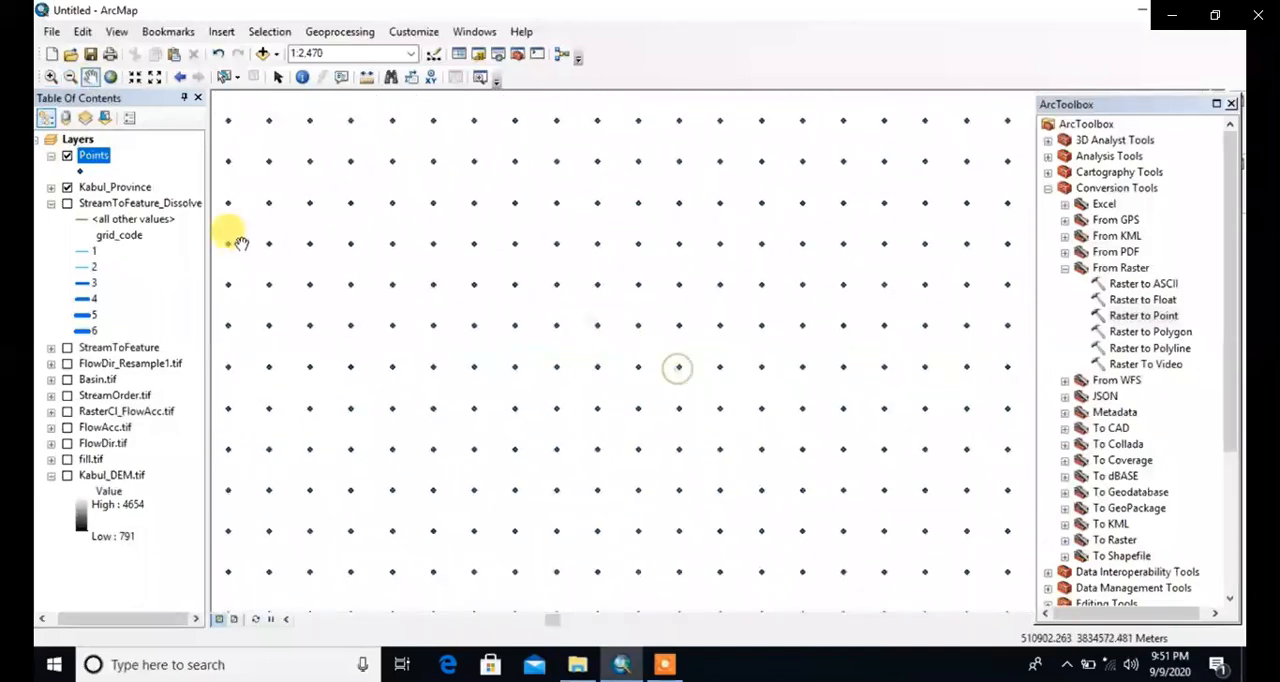
# Step: Examine the grid_code values in the Points attribute table, close it and return the map to full extent
pyautogui.rightClick(94, 157)
pyautogui.click(148, 203)
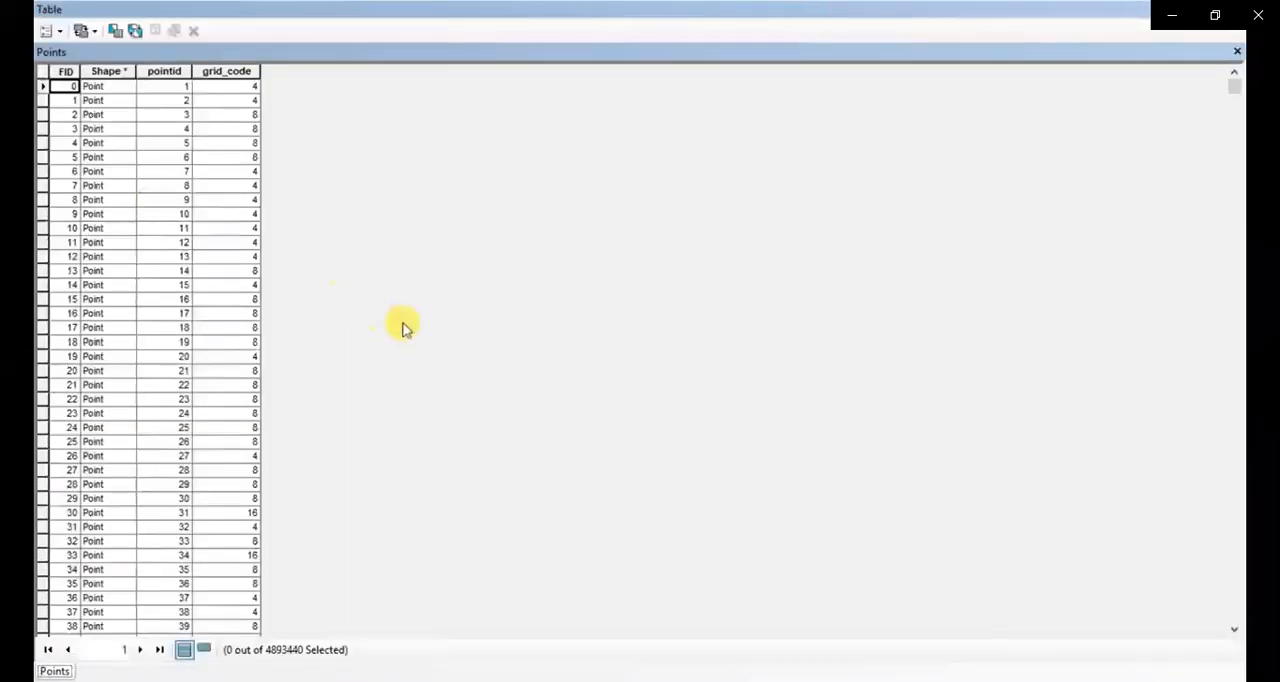
pyautogui.scroll(-1, 94, 158)
pyautogui.click(215, 73)
pyautogui.scroll(-20, 285, 197)
pyautogui.scroll(-8, 286, 195)
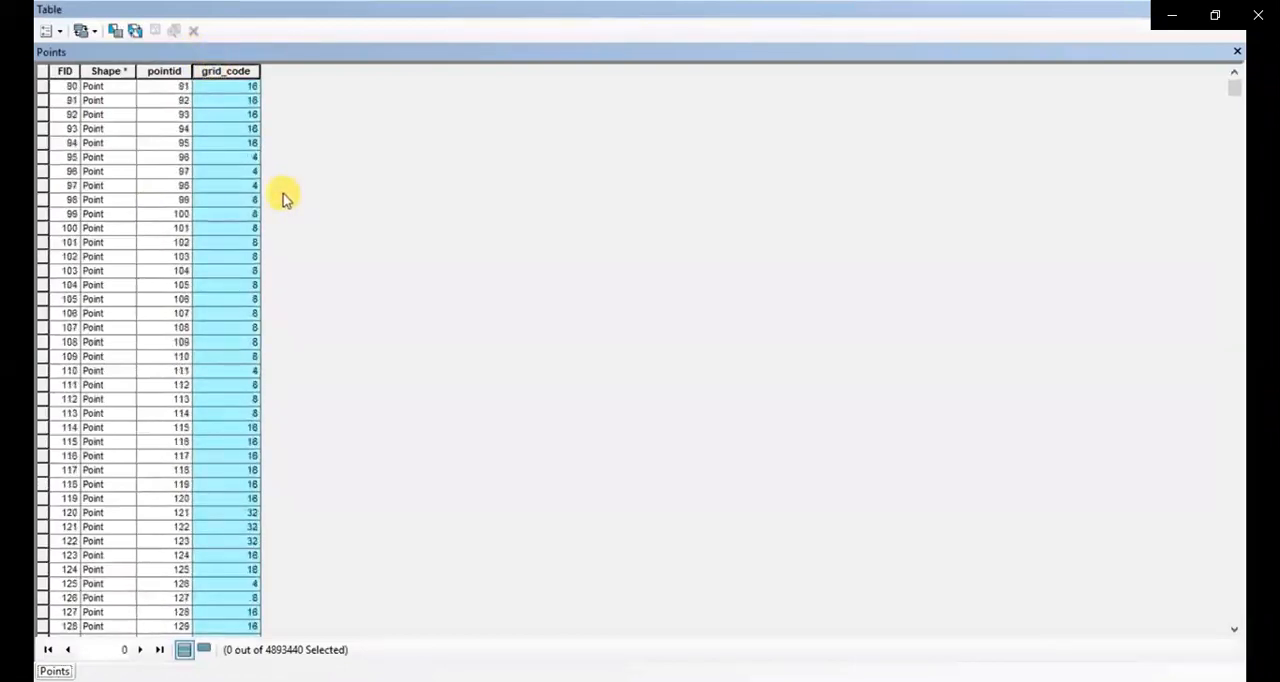
pyautogui.click(1237, 52)
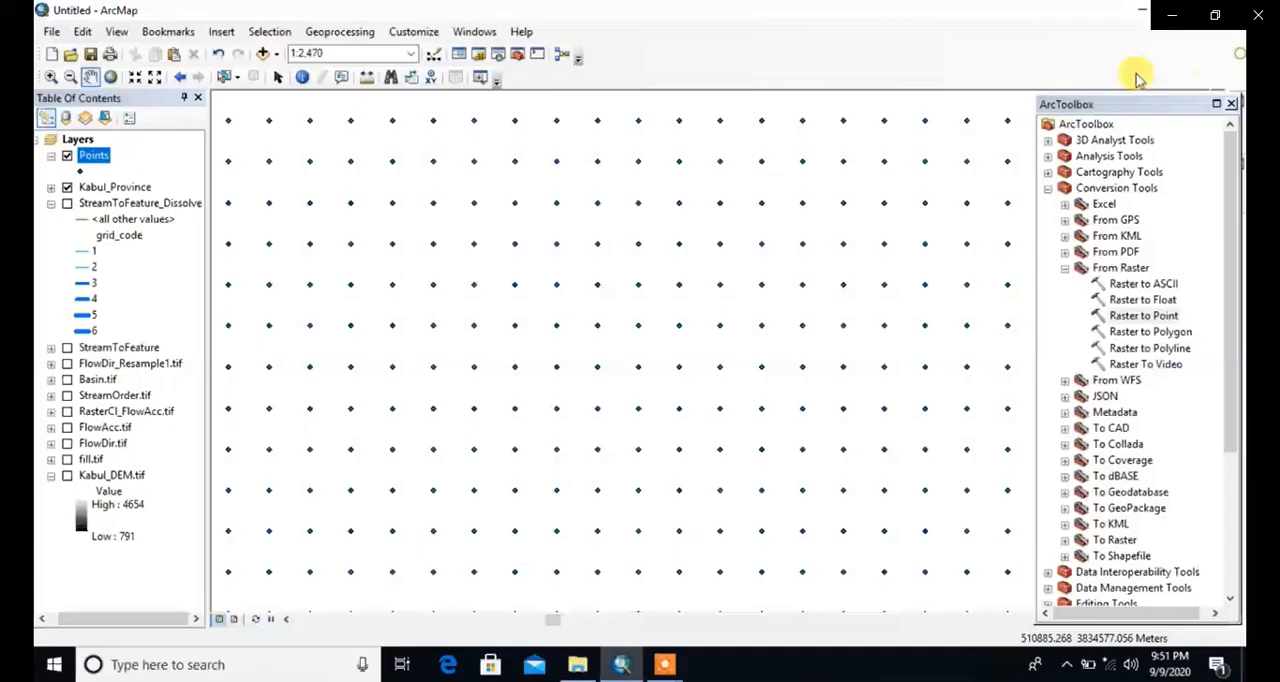
pyautogui.click(111, 78)
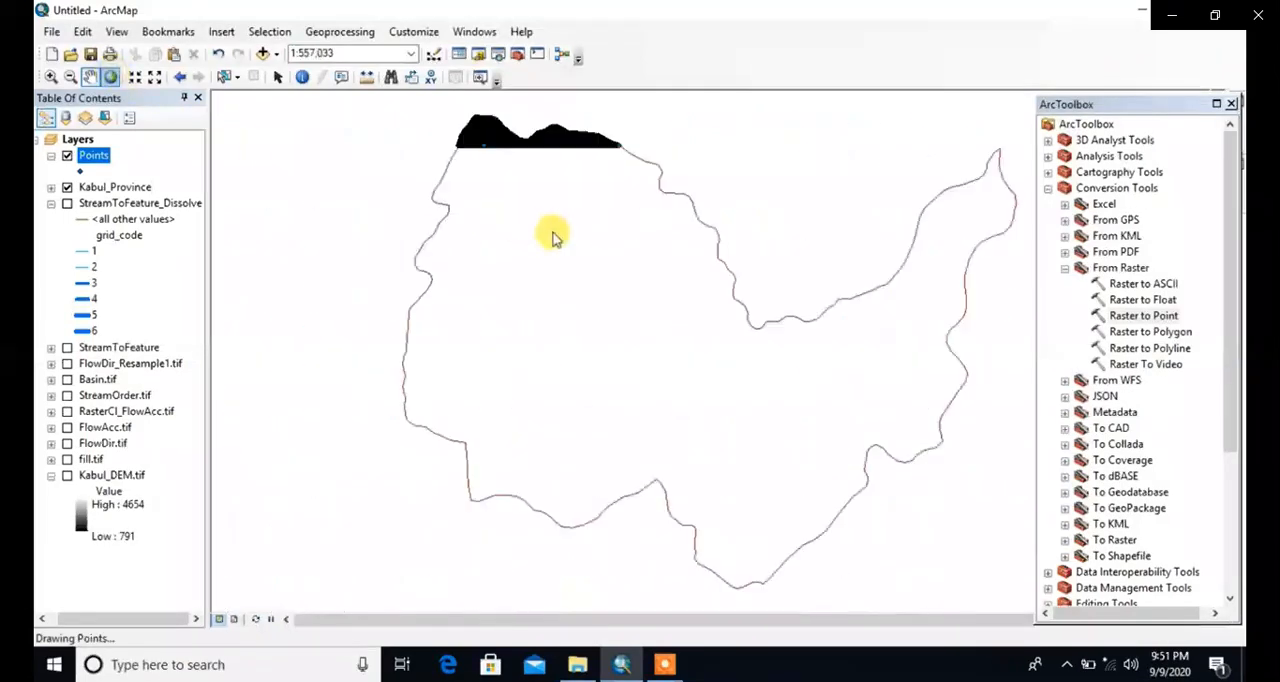
pyautogui.click(92, 157)
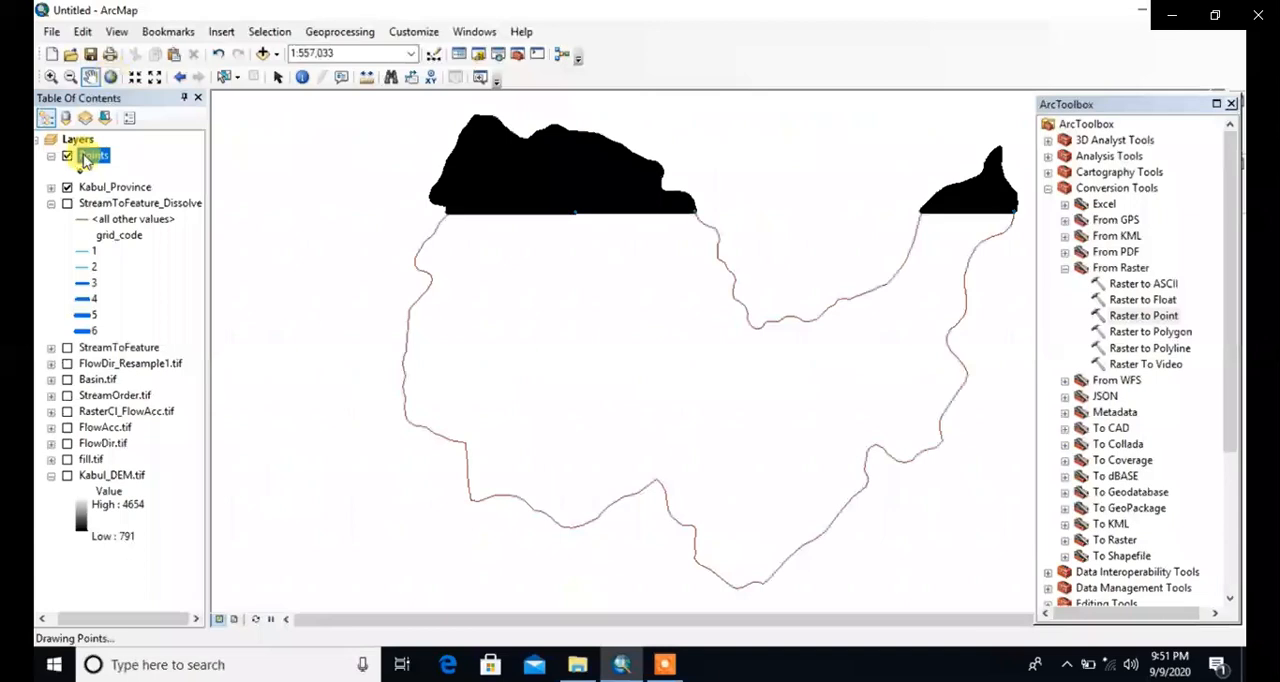
pyautogui.click(664, 664)
pyautogui.click(680, 588)
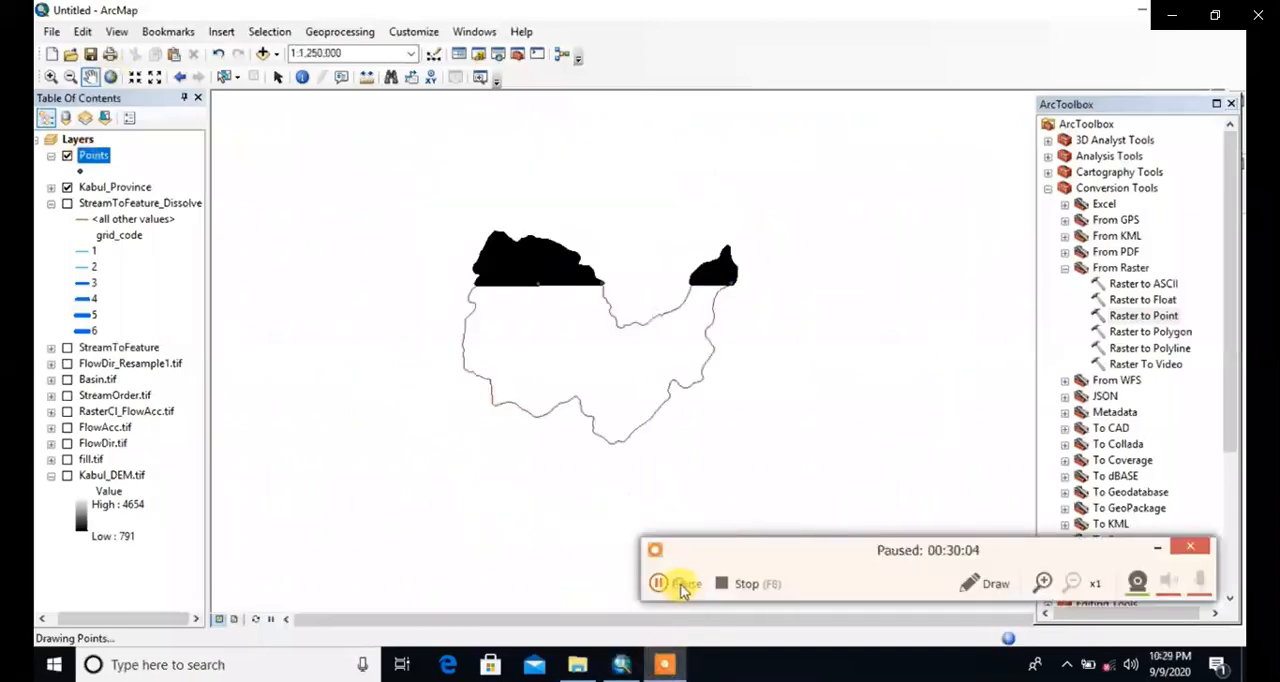
pyautogui.click(680, 588)
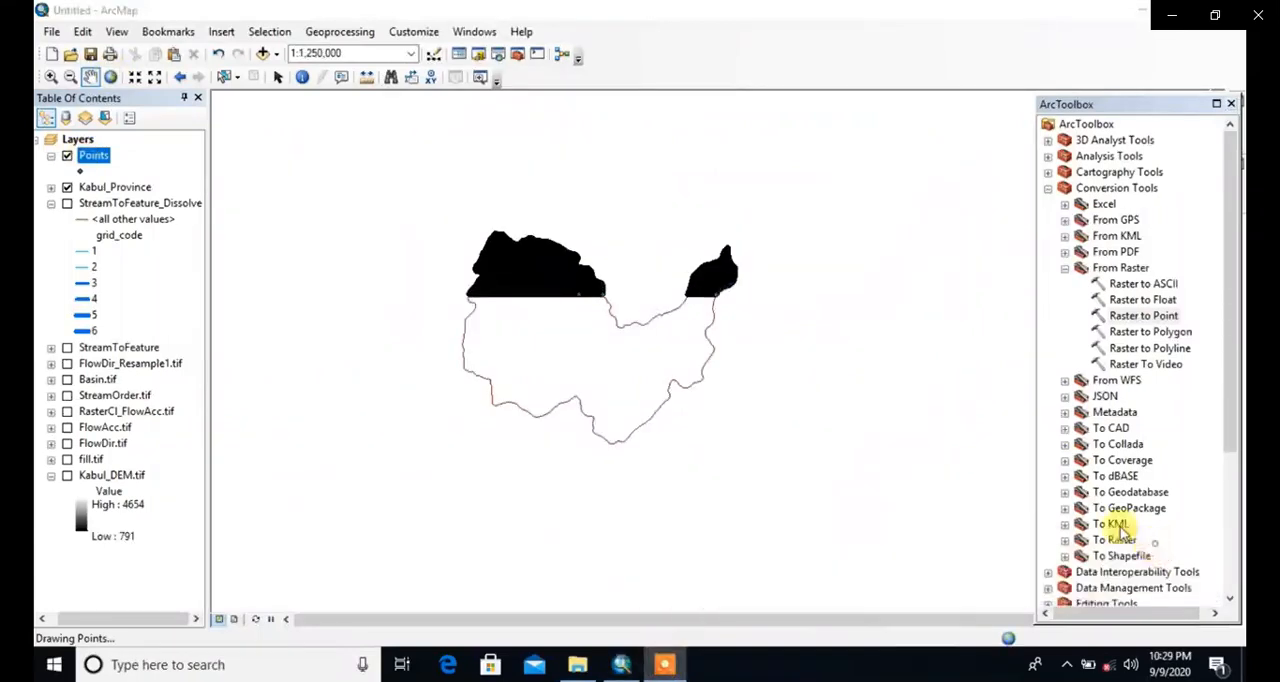
# Step: Move the Kabul_Province layer above the Points layer in the drawing order
pyautogui.click(91, 157)
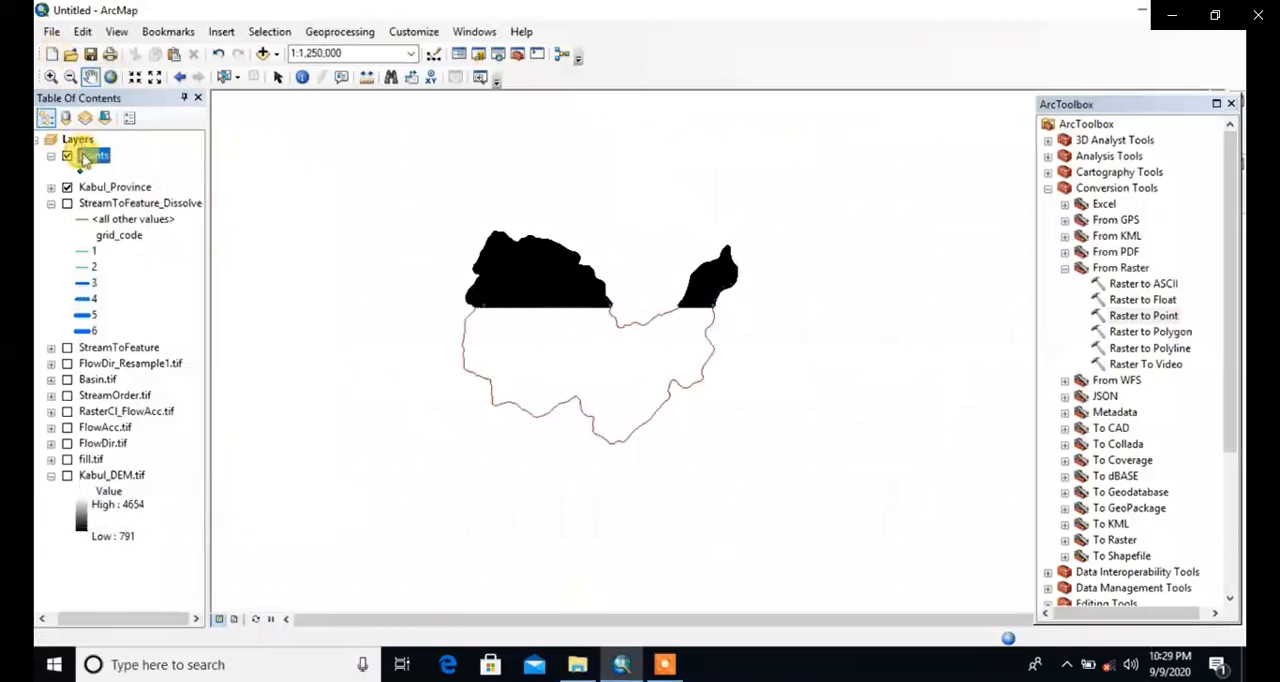
pyautogui.rightClick(87, 160)
pyautogui.click(57, 175)
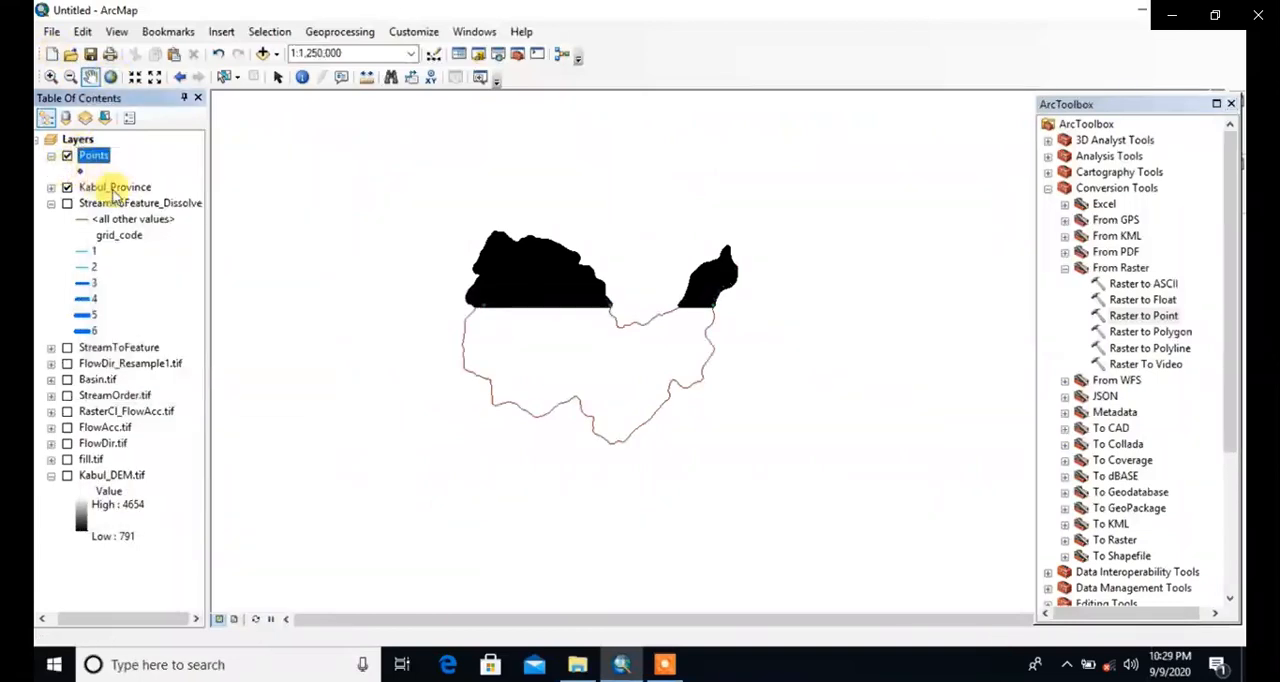
pyautogui.moveTo(98, 187); pyautogui.dragTo(114, 155)
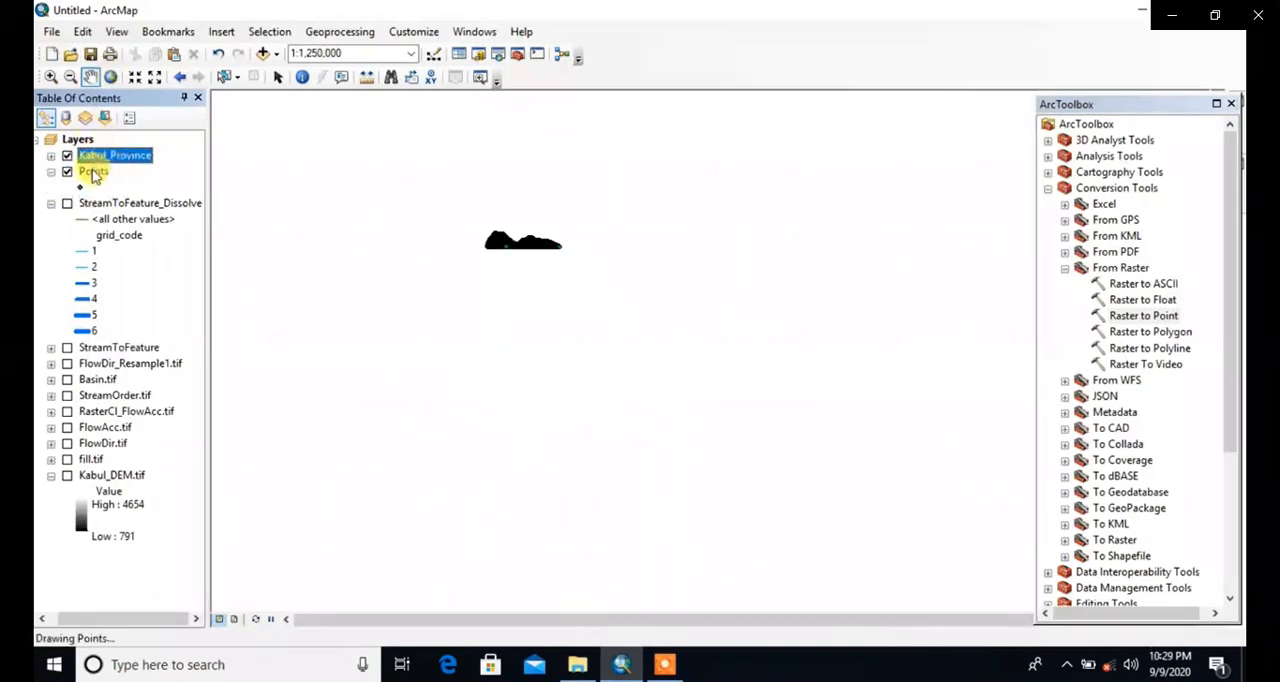
# Step: Symbolize the Points layer by unique values of the grid_code field and add all its values
pyautogui.rightClick(95, 175)
pyautogui.click(148, 540)
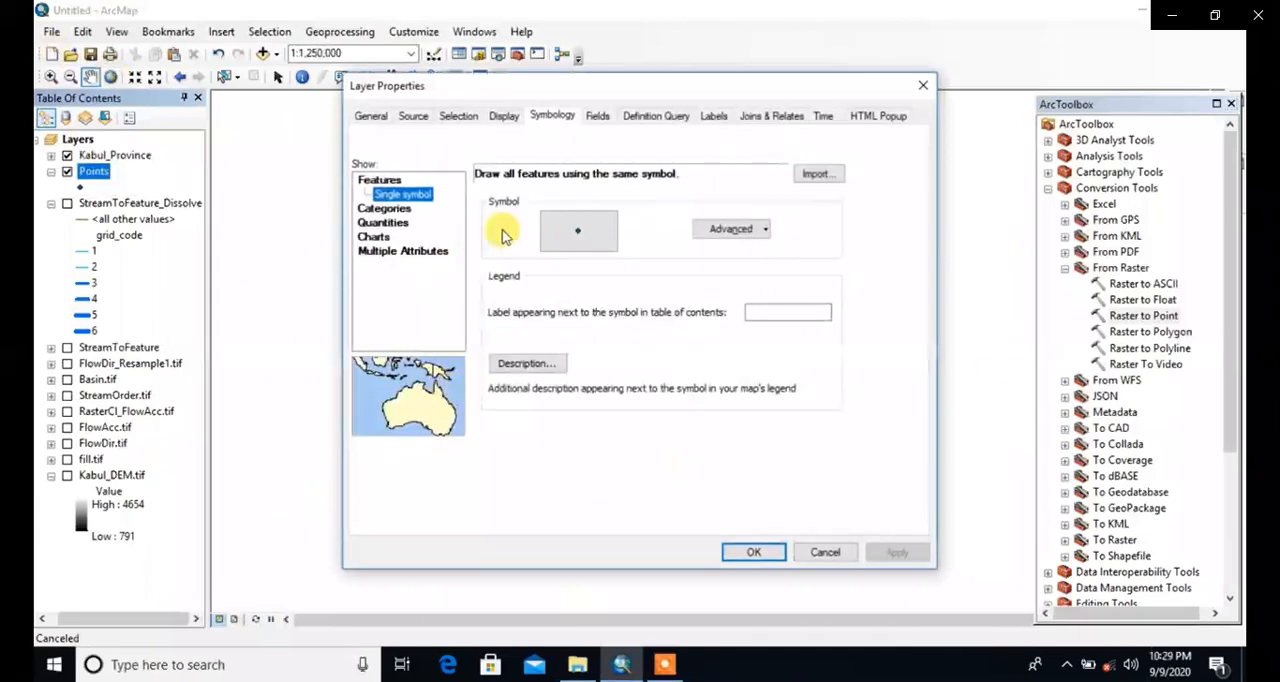
pyautogui.click(397, 212)
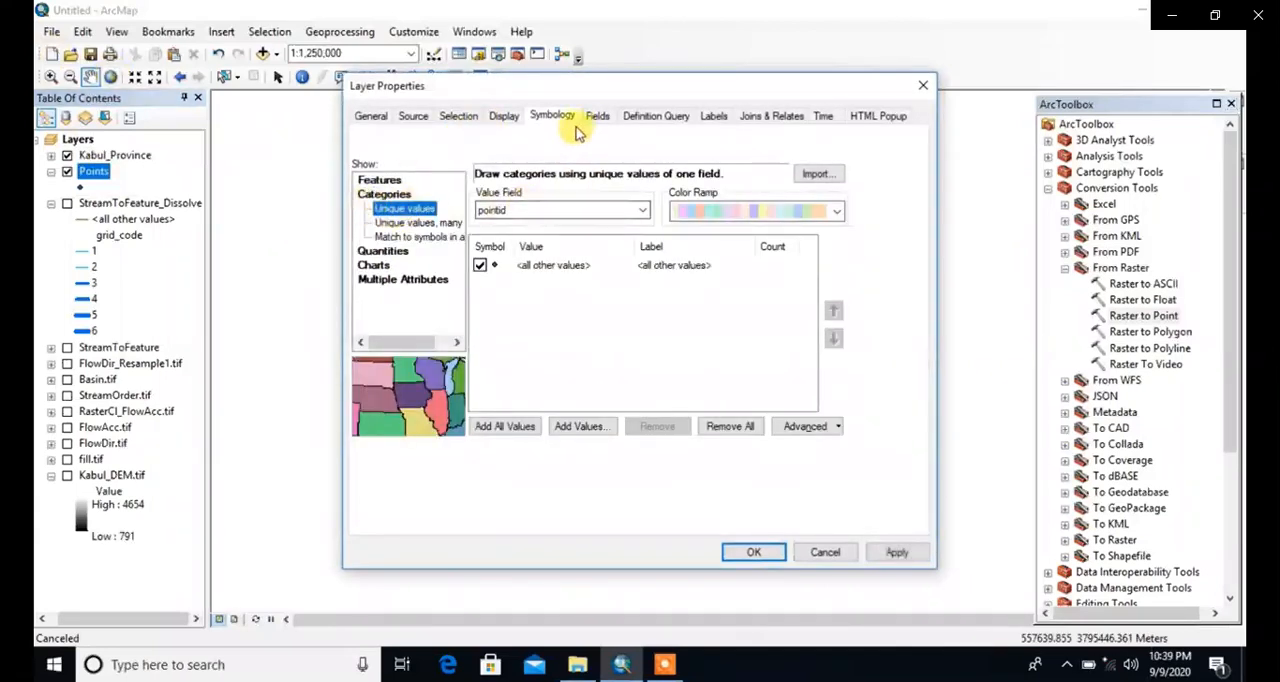
pyautogui.click(560, 210)
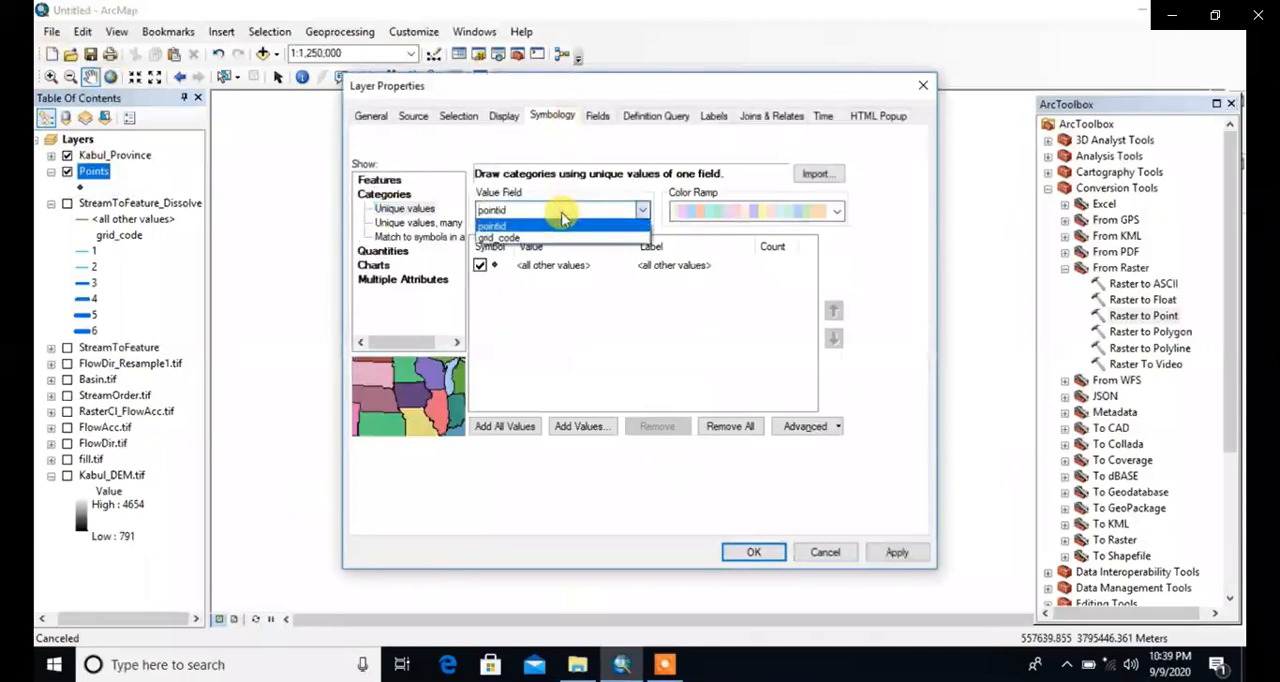
pyautogui.click(510, 238)
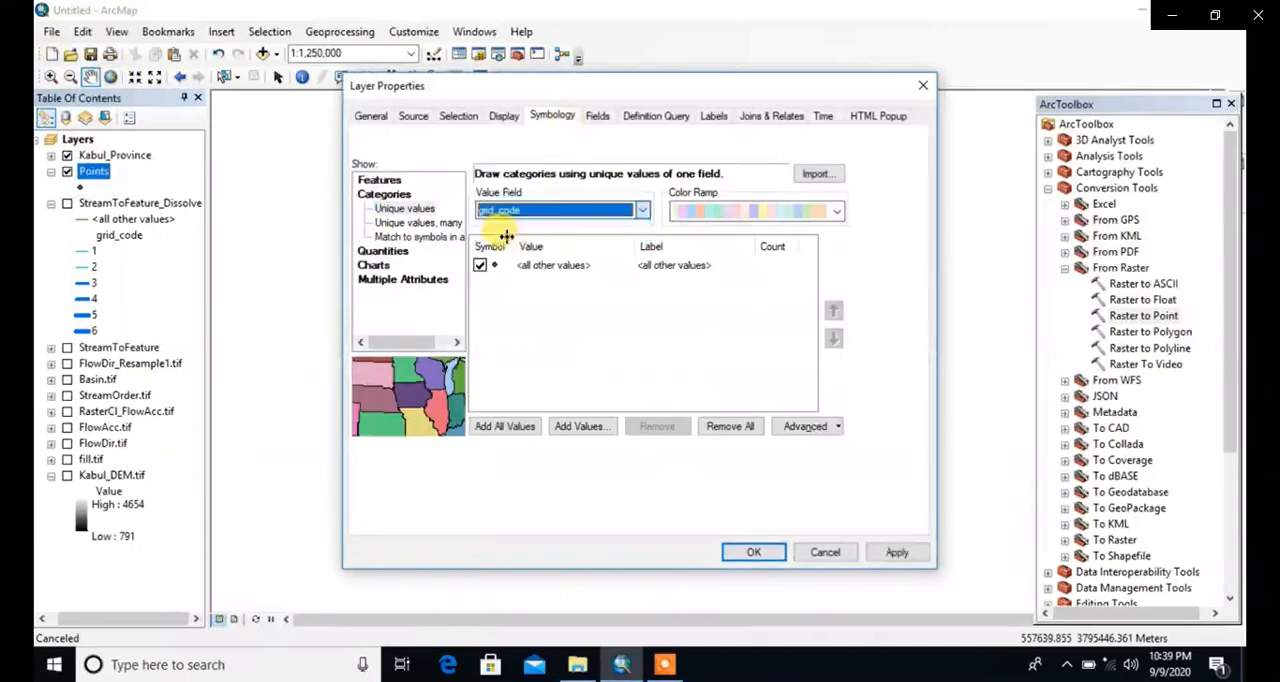
pyautogui.click(501, 430)
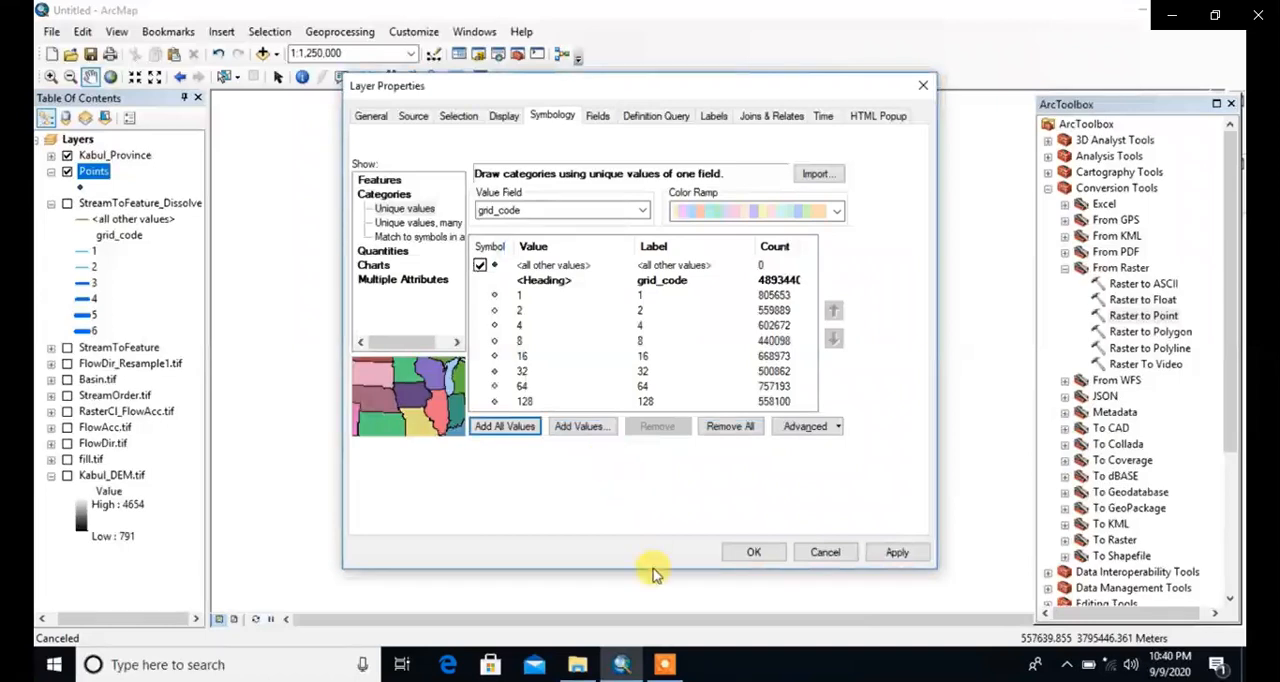
pyautogui.click(665, 664)
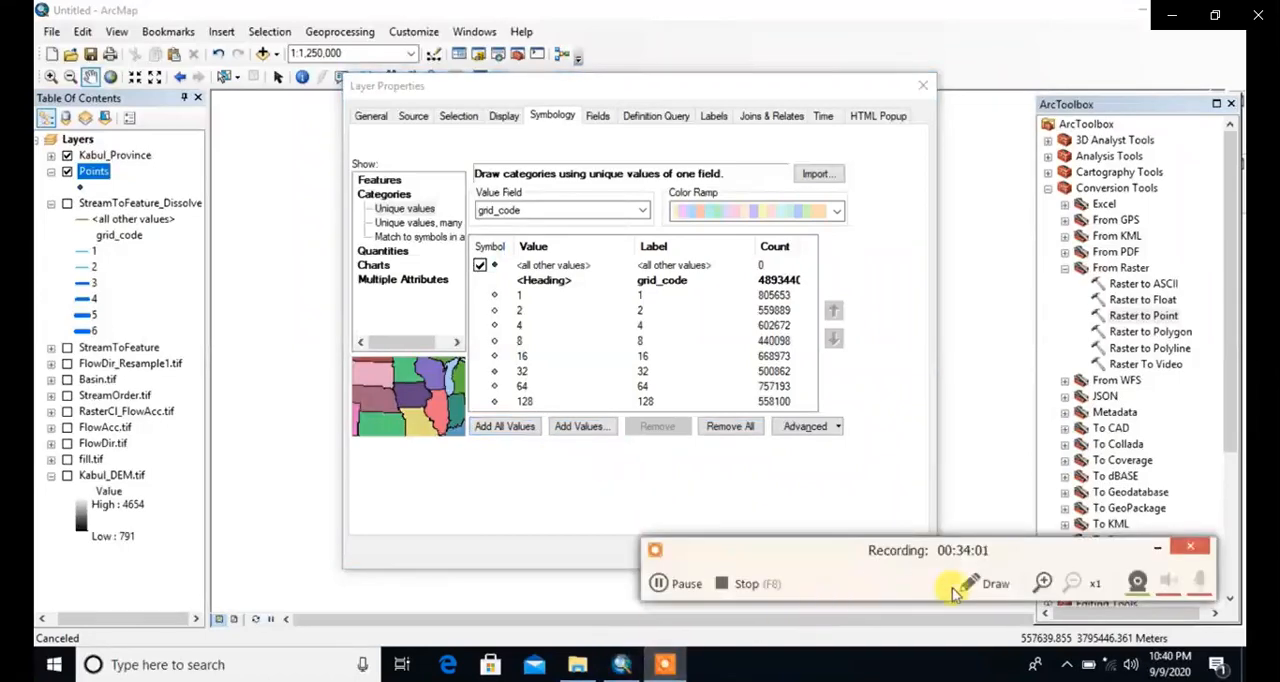
pyautogui.click(990, 584)
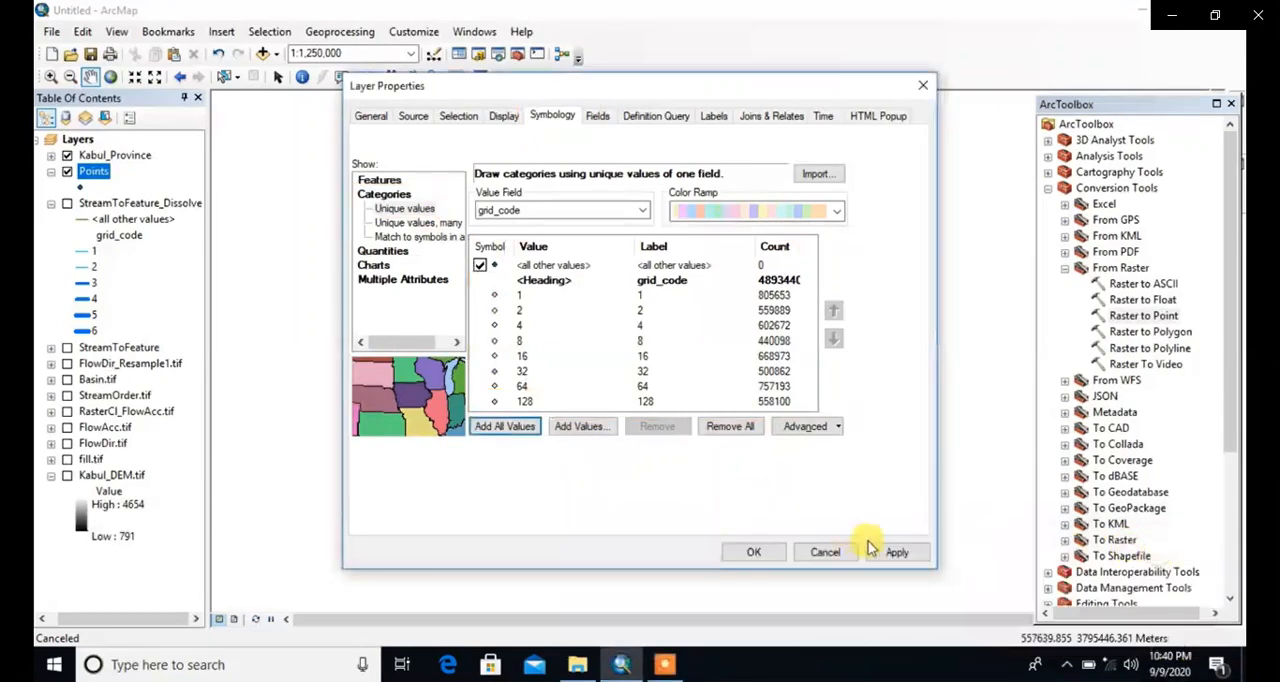
# Step: Apply the grid_code unique-value symbology to the Points layer, keeping Kabul_Province switched on
pyautogui.click(756, 553)
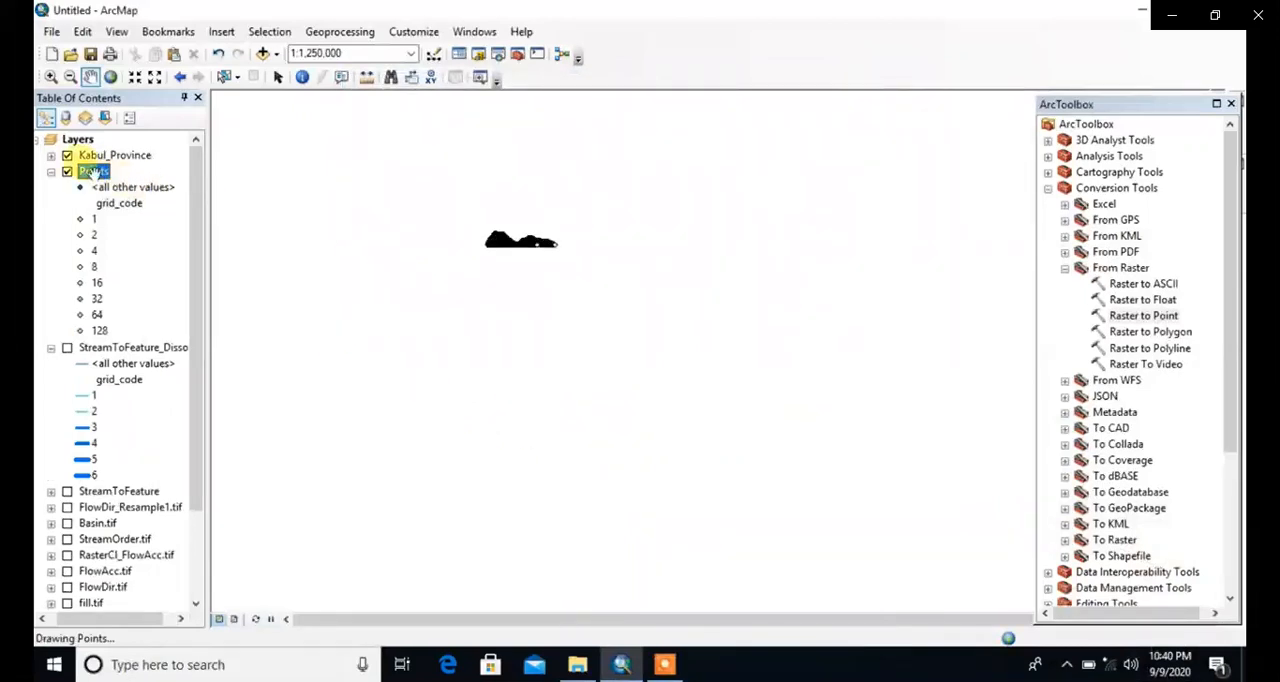
pyautogui.click(67, 156)
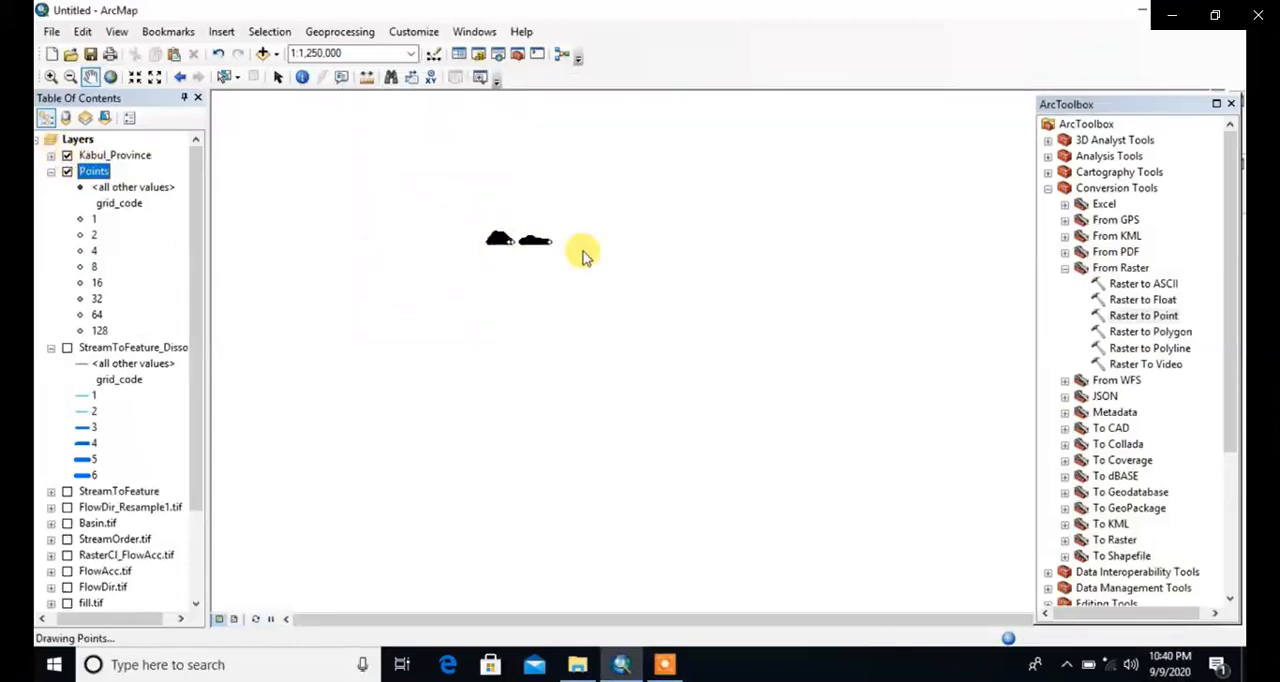
# Step: Minimize ArcMap, open the Eight Direction Pour Point Model document from the desktop in Word and view its direction-code table
pyautogui.click(1144, 11)
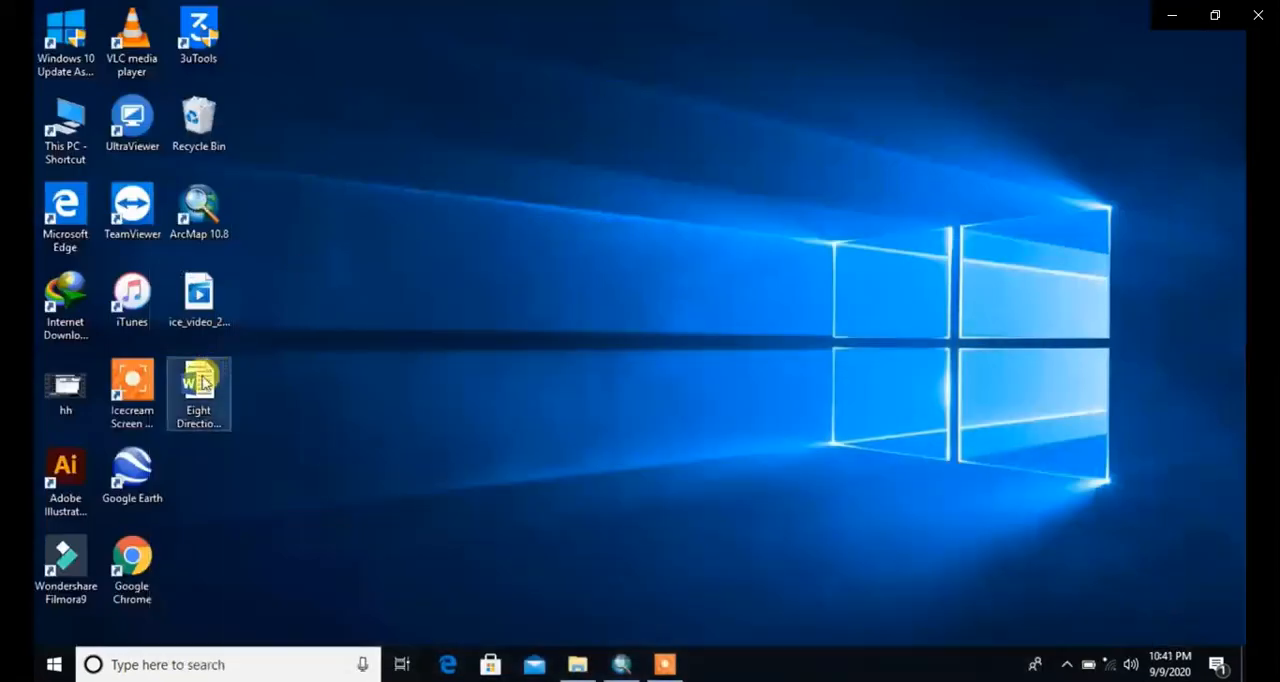
pyautogui.doubleClick(203, 383)
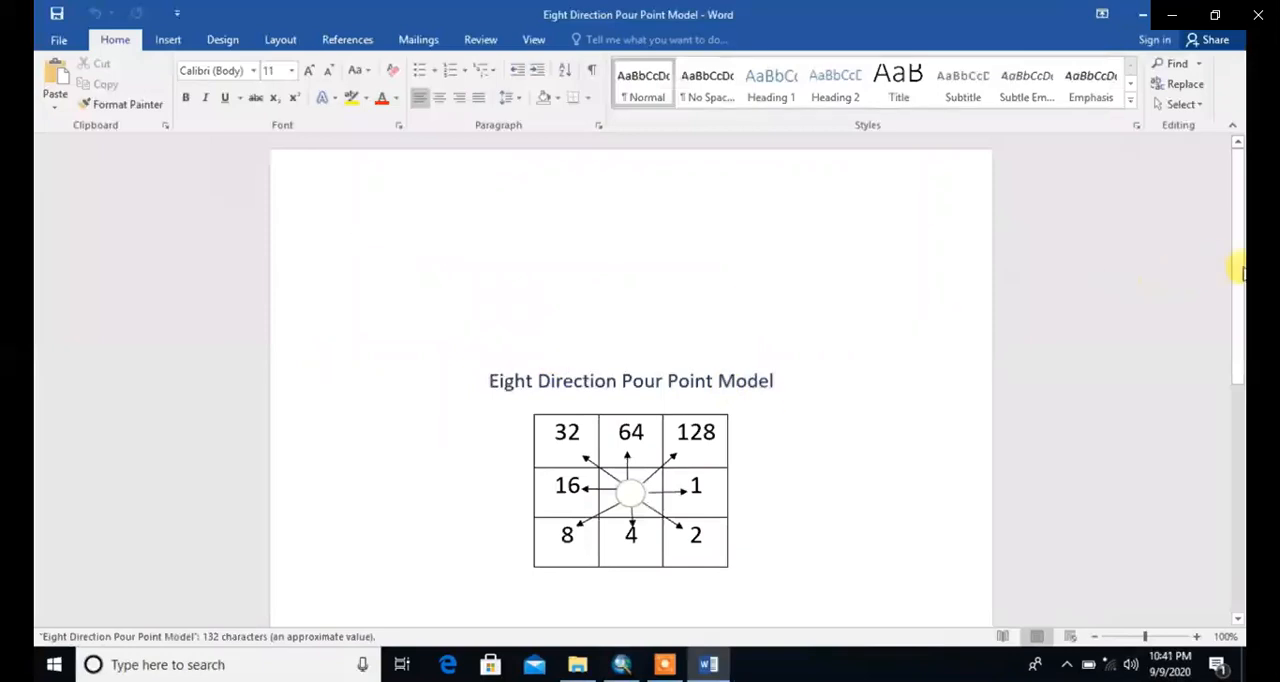
pyautogui.scroll(-1, 1238, 268)
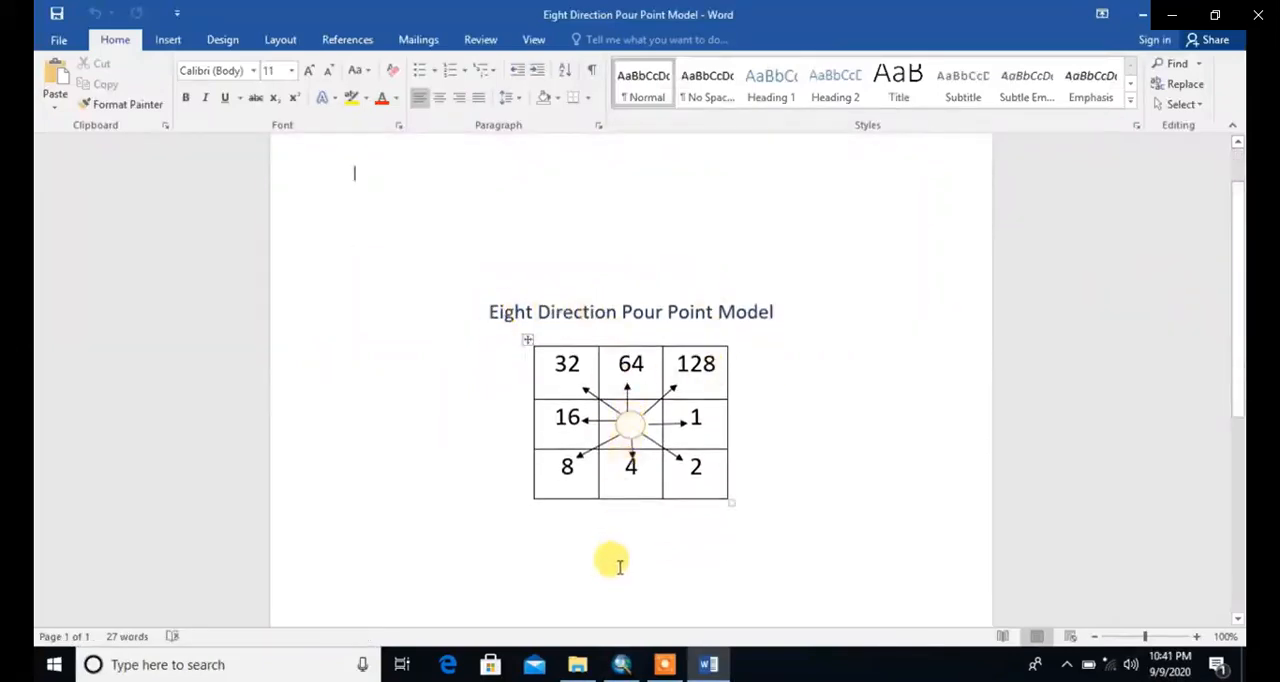
# Step: Switch back to ArcMap and close the ArcToolbox window to enlarge the map area
pyautogui.click(622, 664)
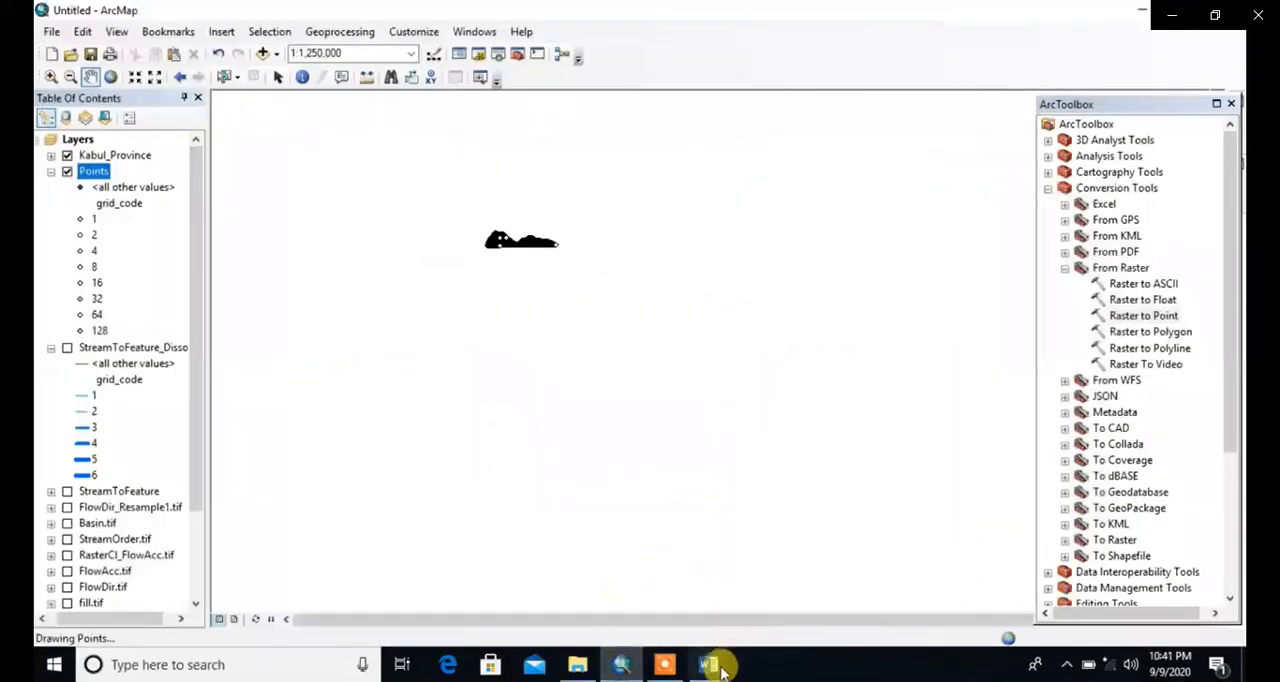
pyautogui.click(665, 665)
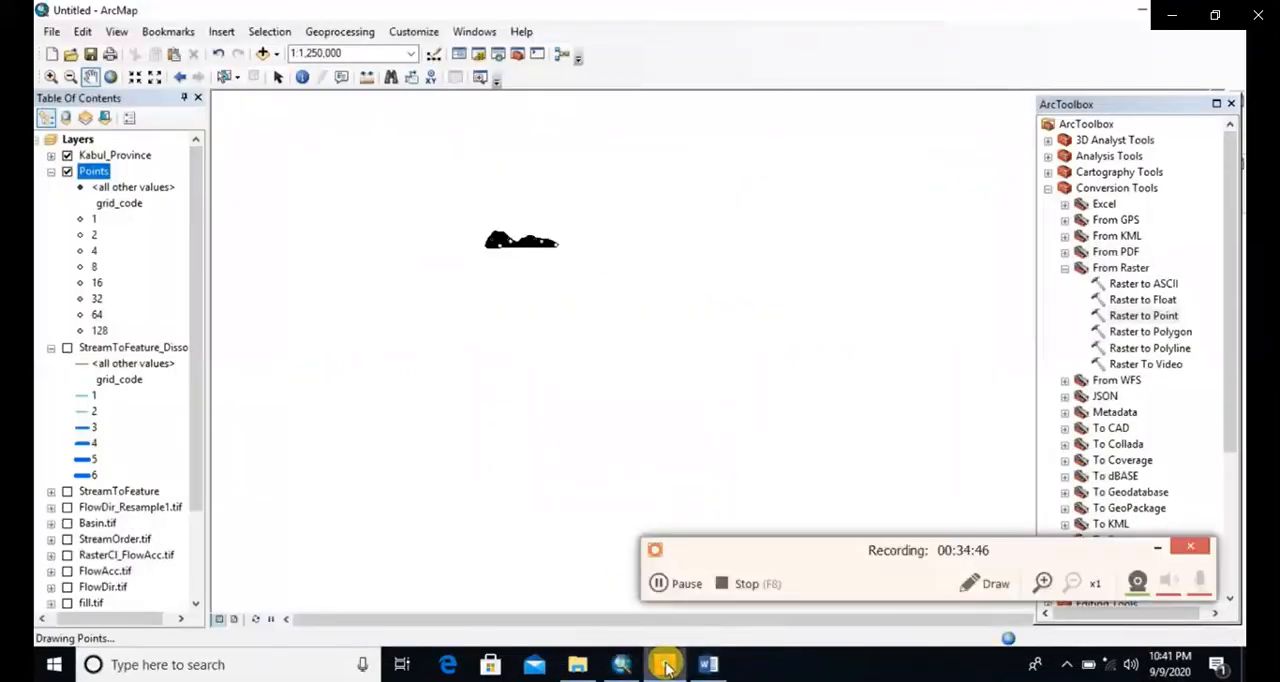
pyautogui.click(688, 584)
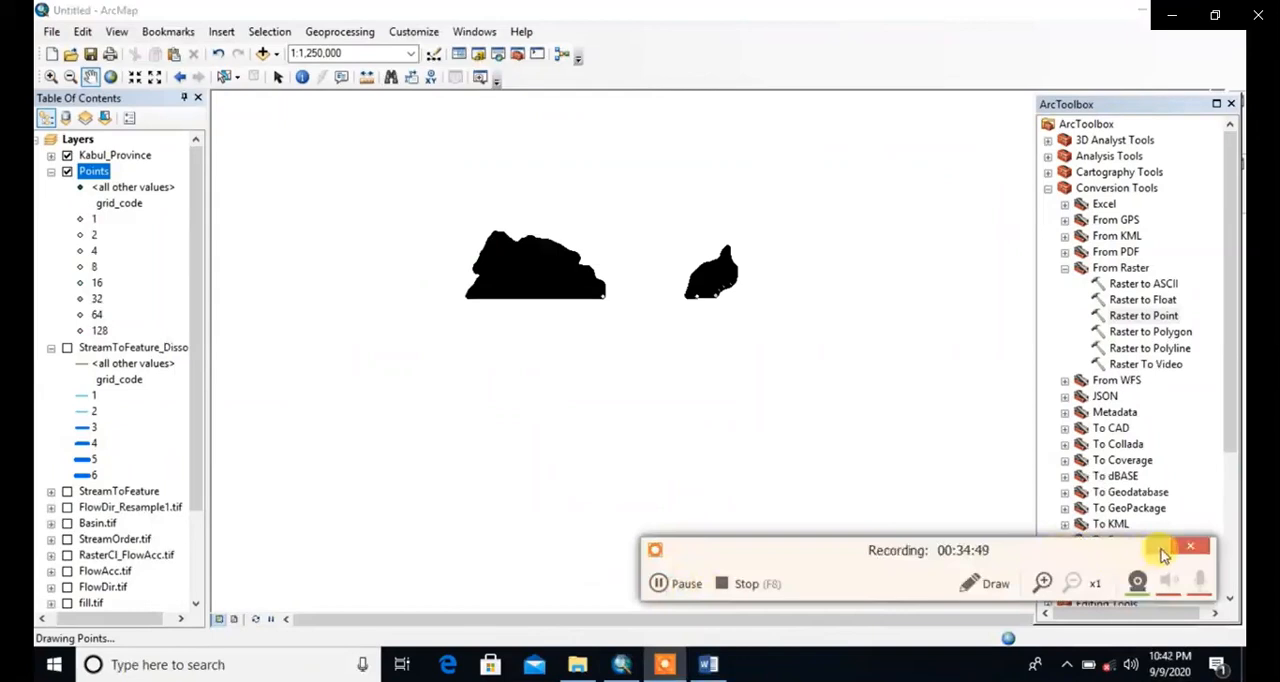
pyautogui.click(1159, 548)
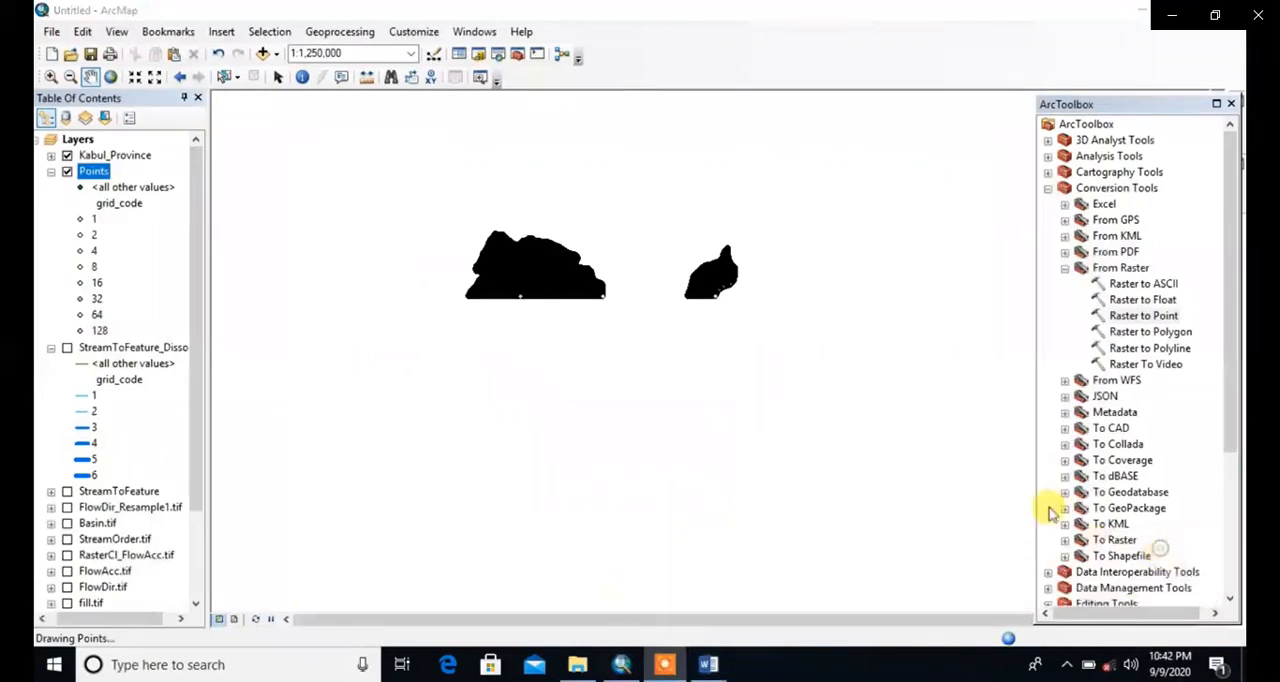
pyautogui.click(1230, 104)
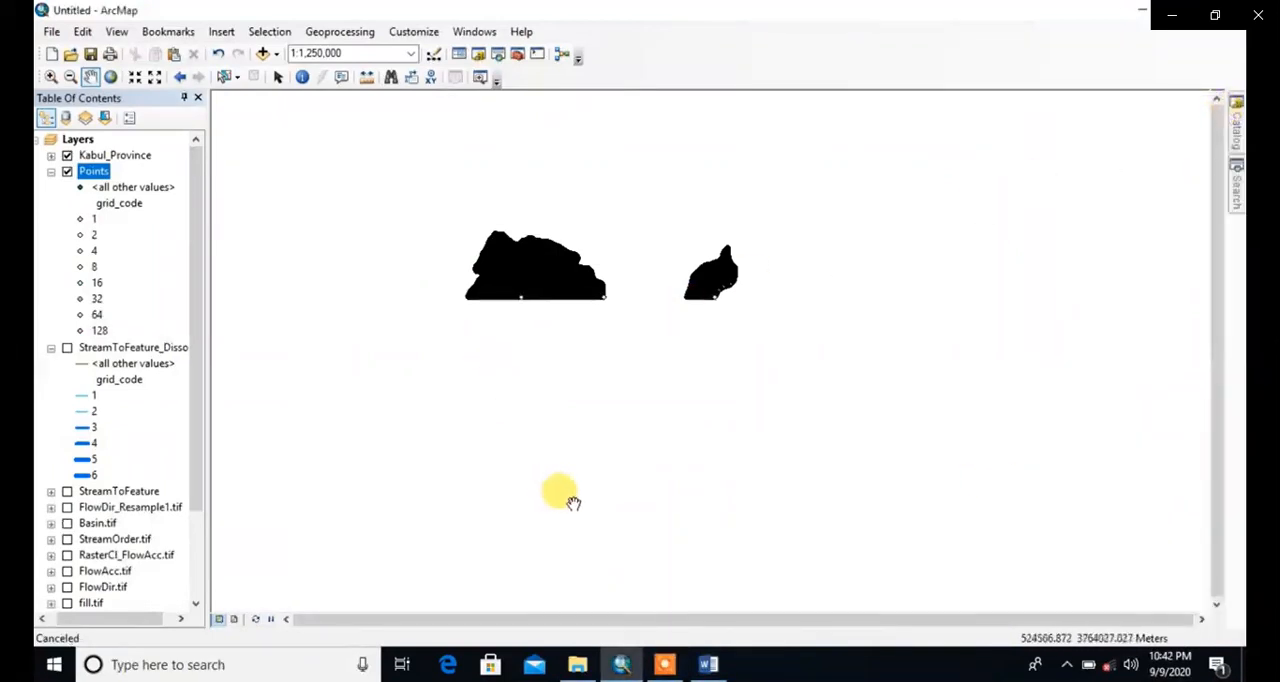
# Step: Switch to the Eight Direction Pour Point Model document in Word and examine the flow direction codes around the center cell
pyautogui.click(708, 664)
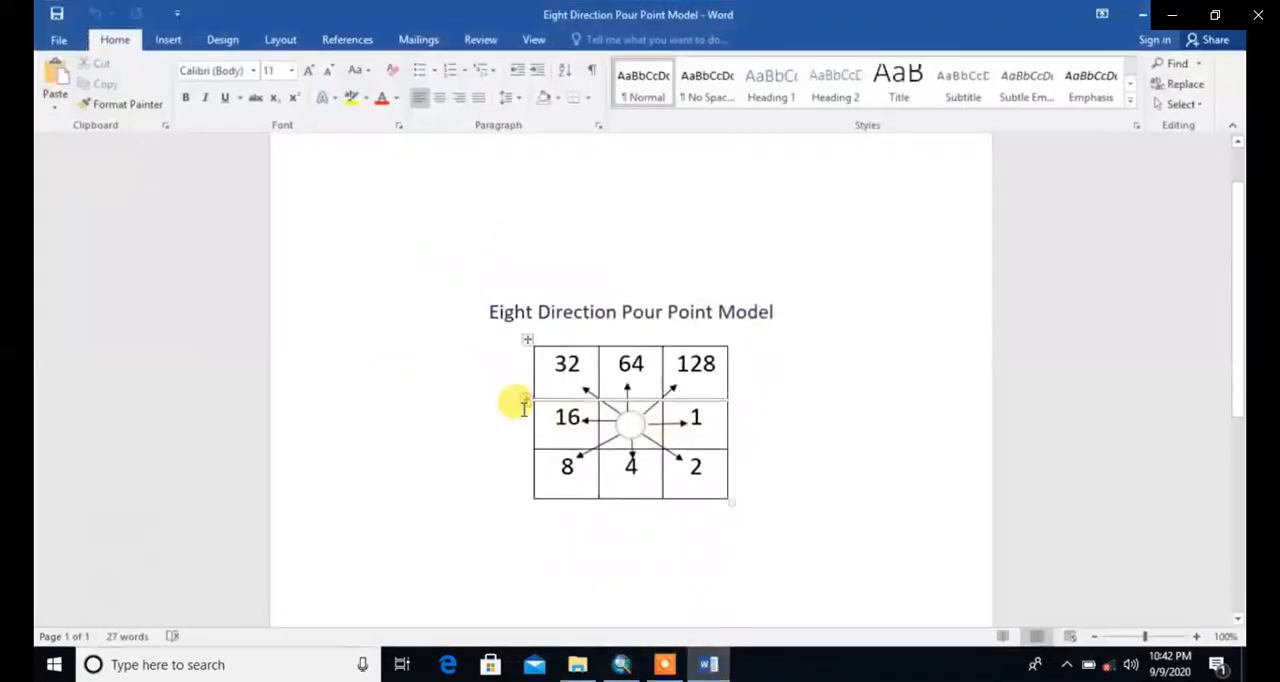
pyautogui.click(664, 664)
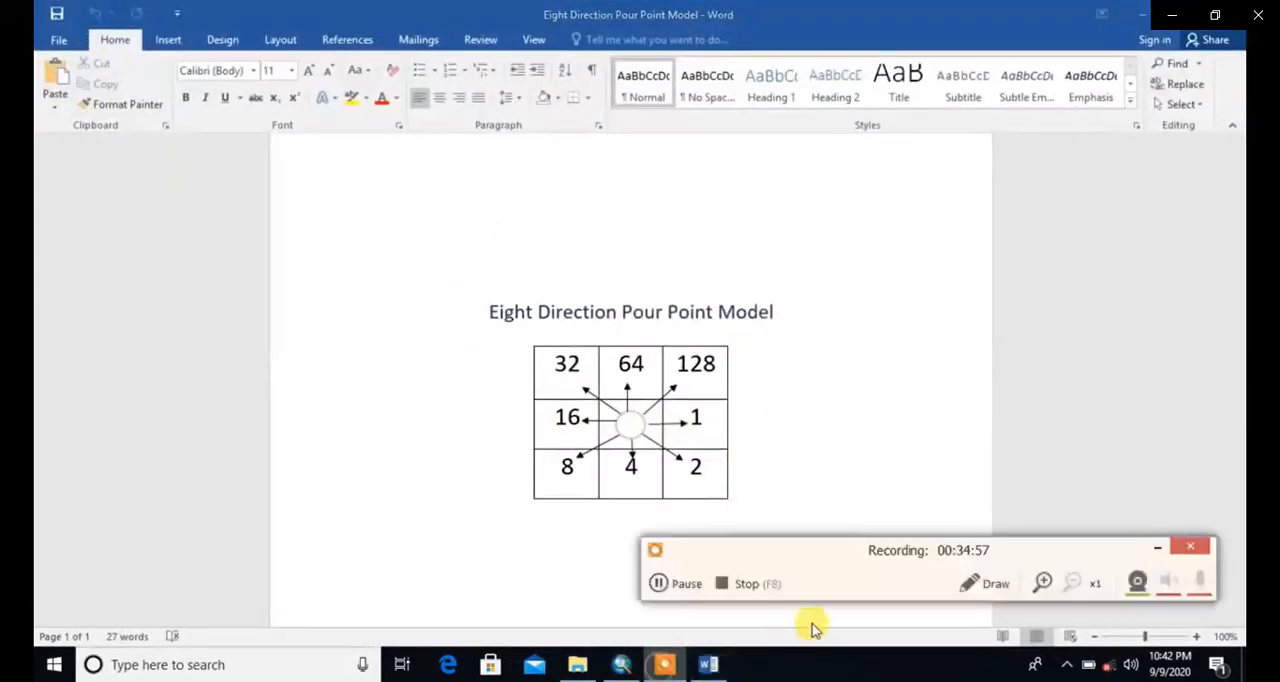
pyautogui.click(975, 583)
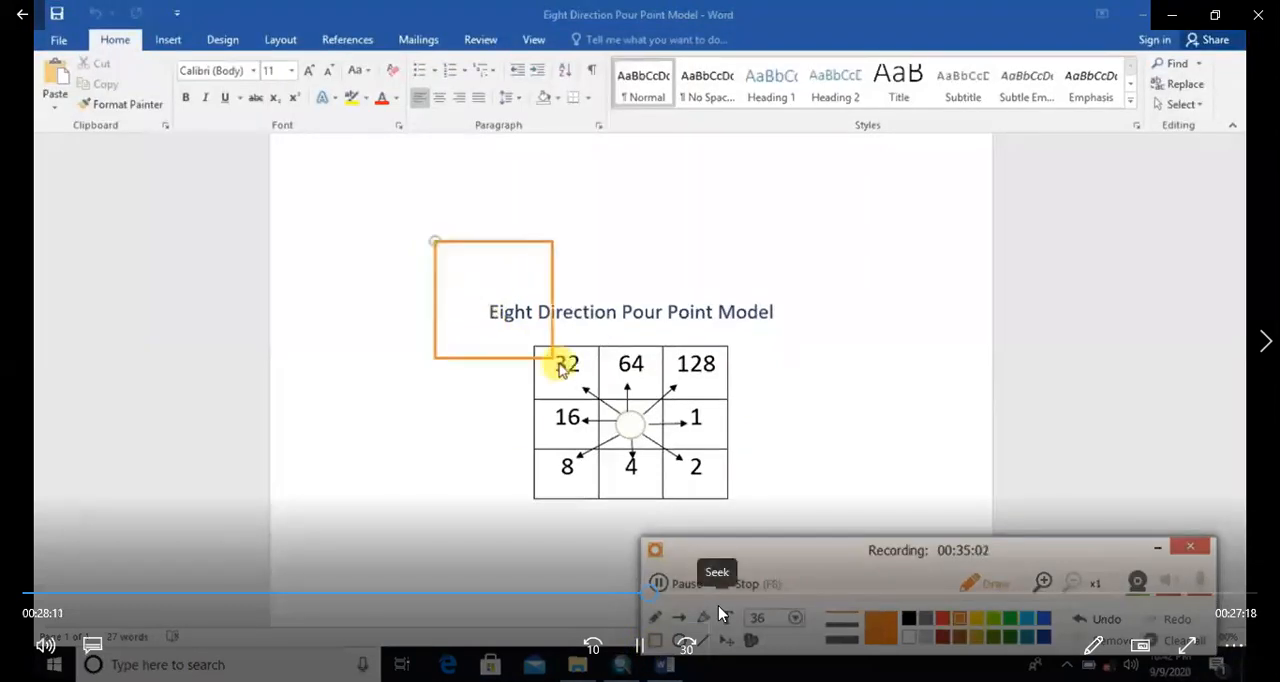
pyautogui.click(640, 645)
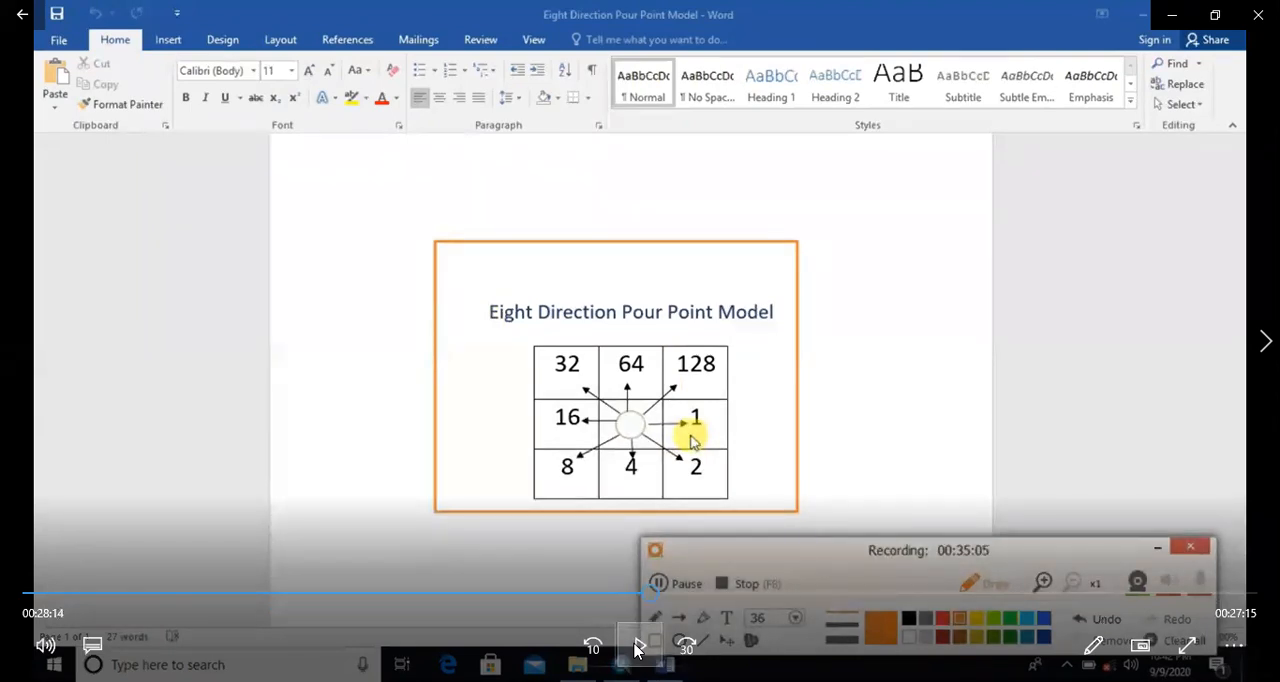
pyautogui.click(636, 650)
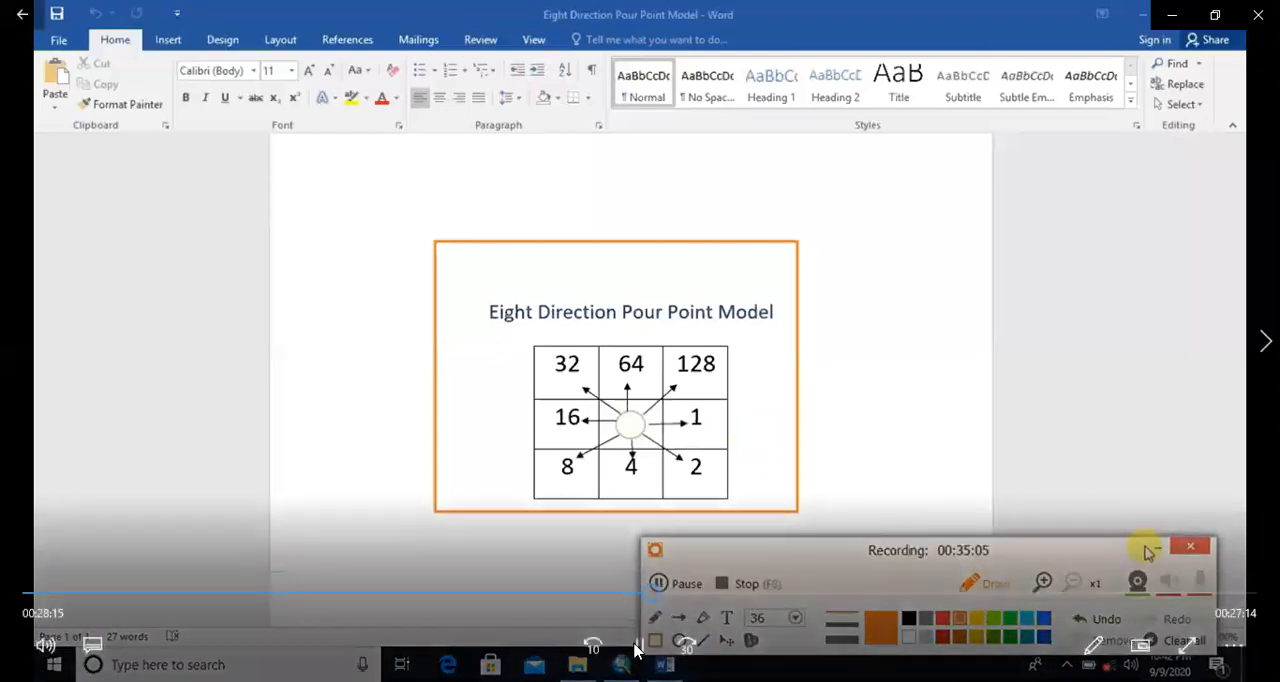
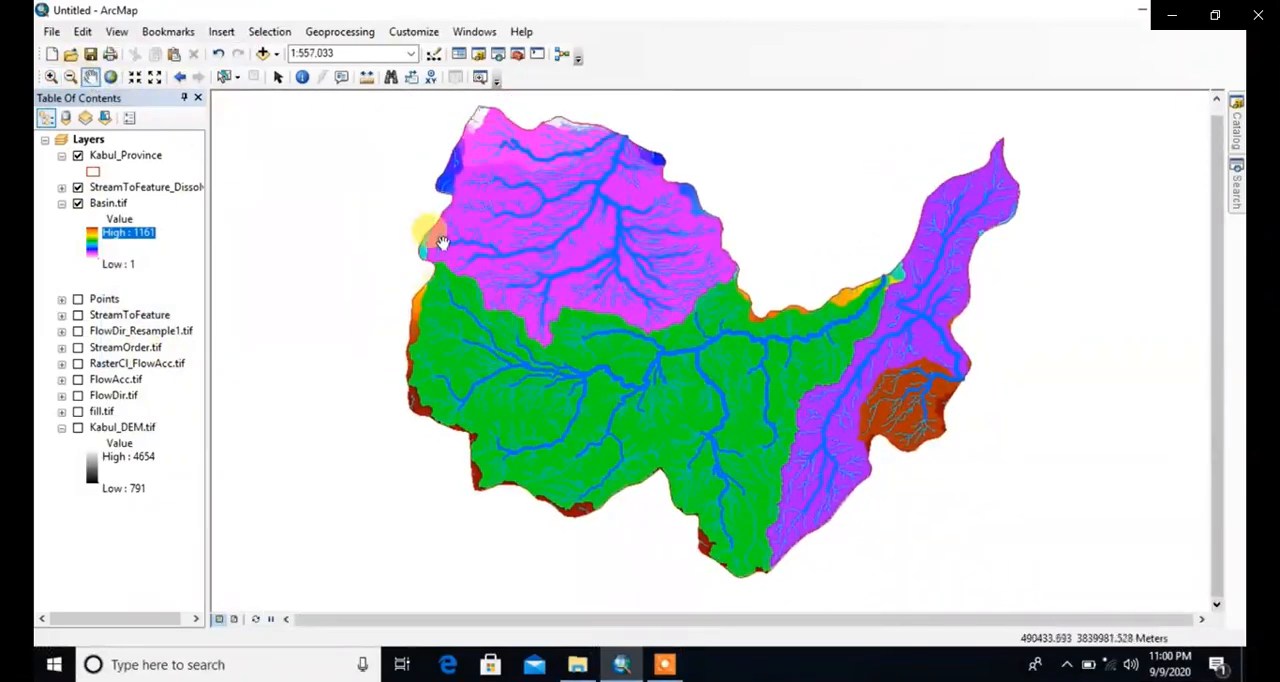
# Step: Examine the Basin.tif basins and the dissolved stream network, comparing the drainage pattern inside each basin across the province
pyautogui.scroll(4, 432, 236)
pyautogui.scroll(5, 540, 290)
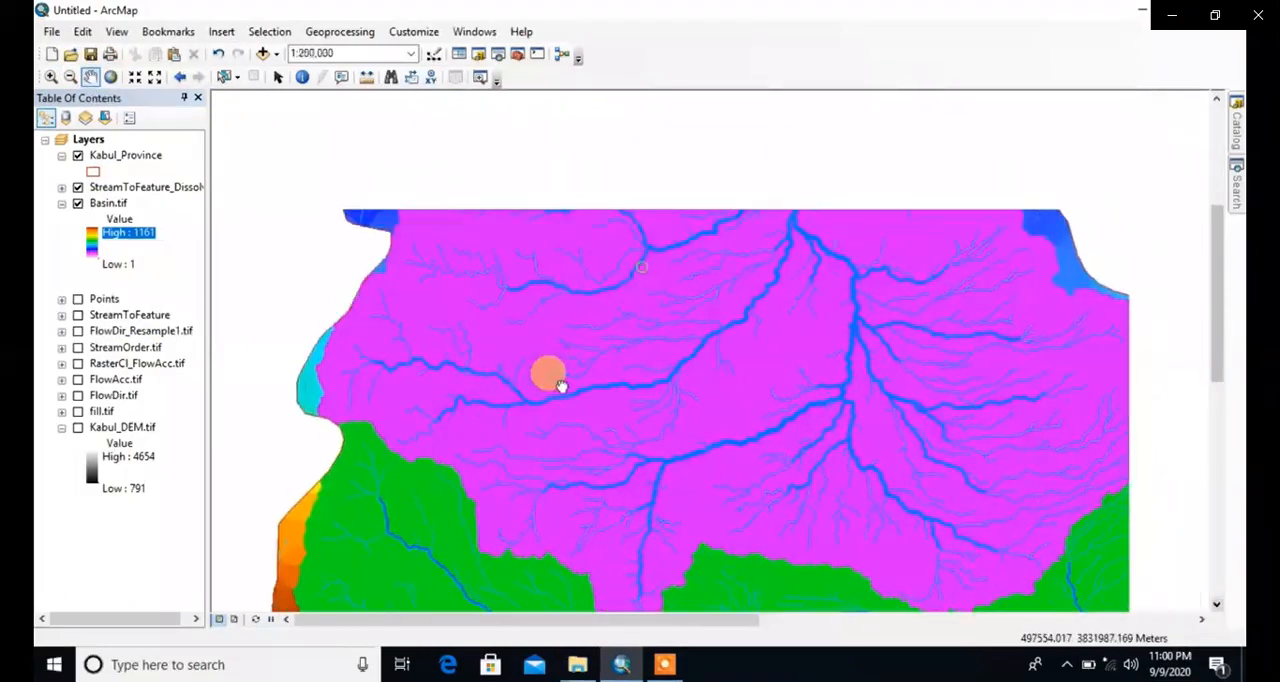
pyautogui.scroll(-3, 571, 362)
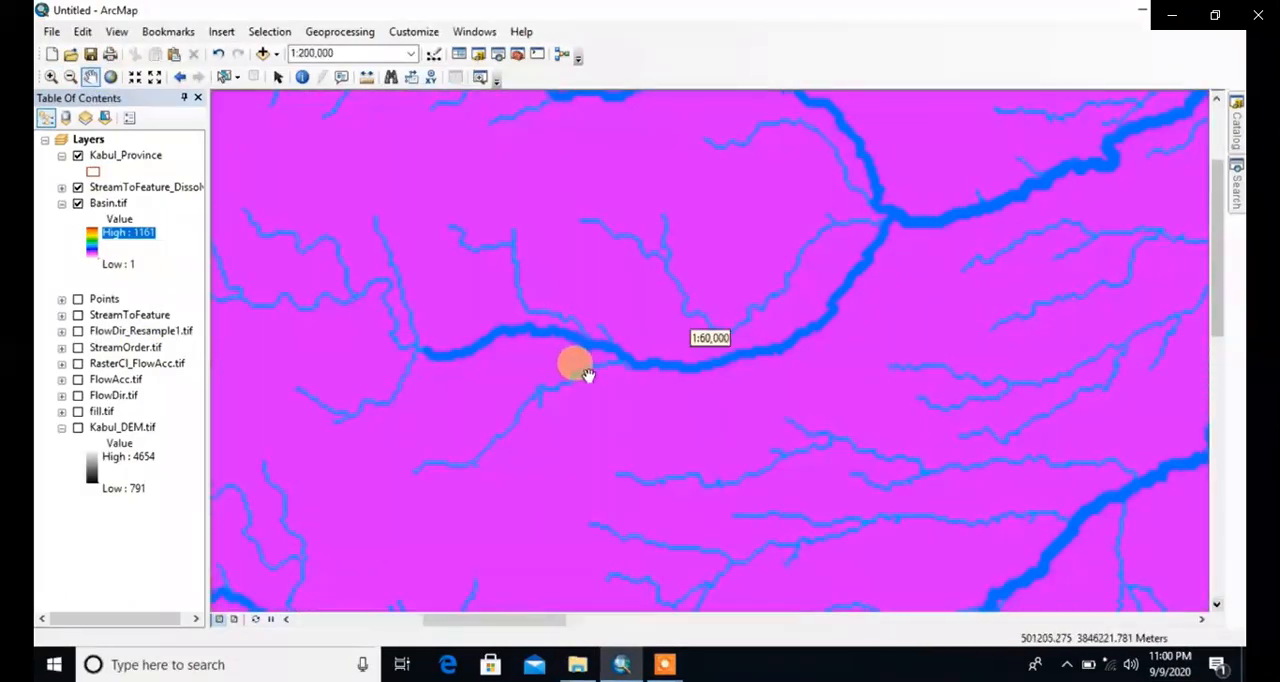
pyautogui.scroll(-3, 607, 337)
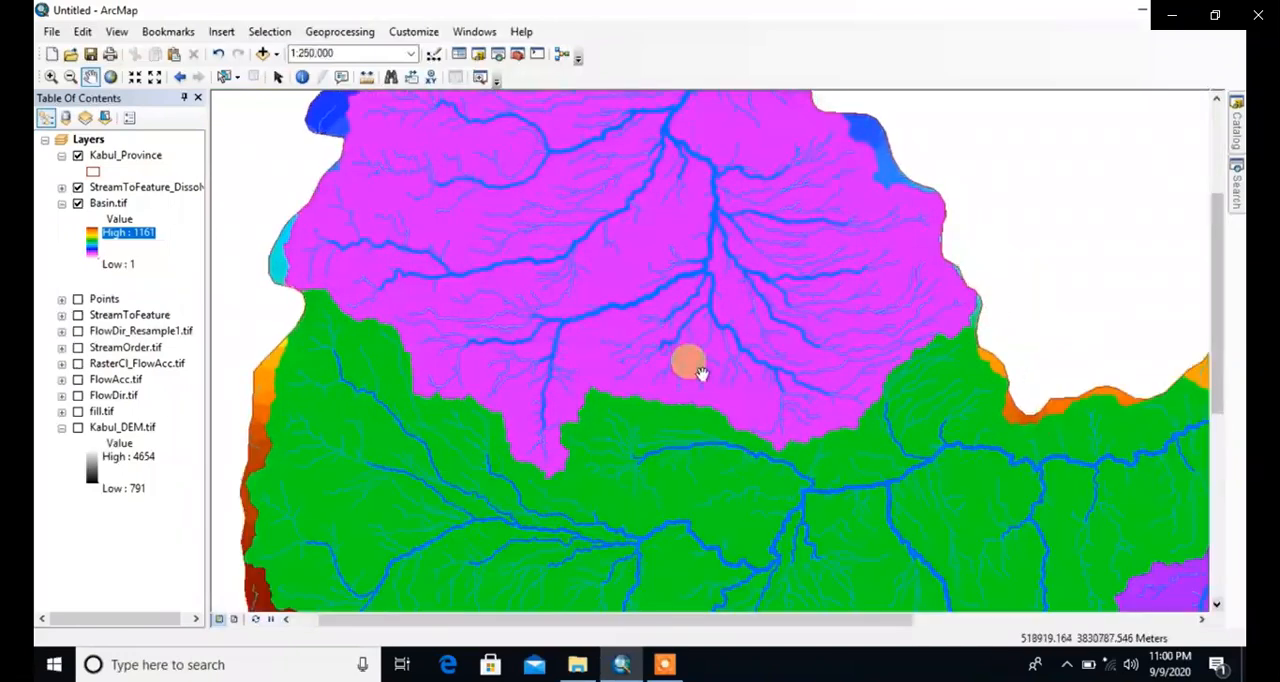
pyautogui.scroll(-3, 715, 375)
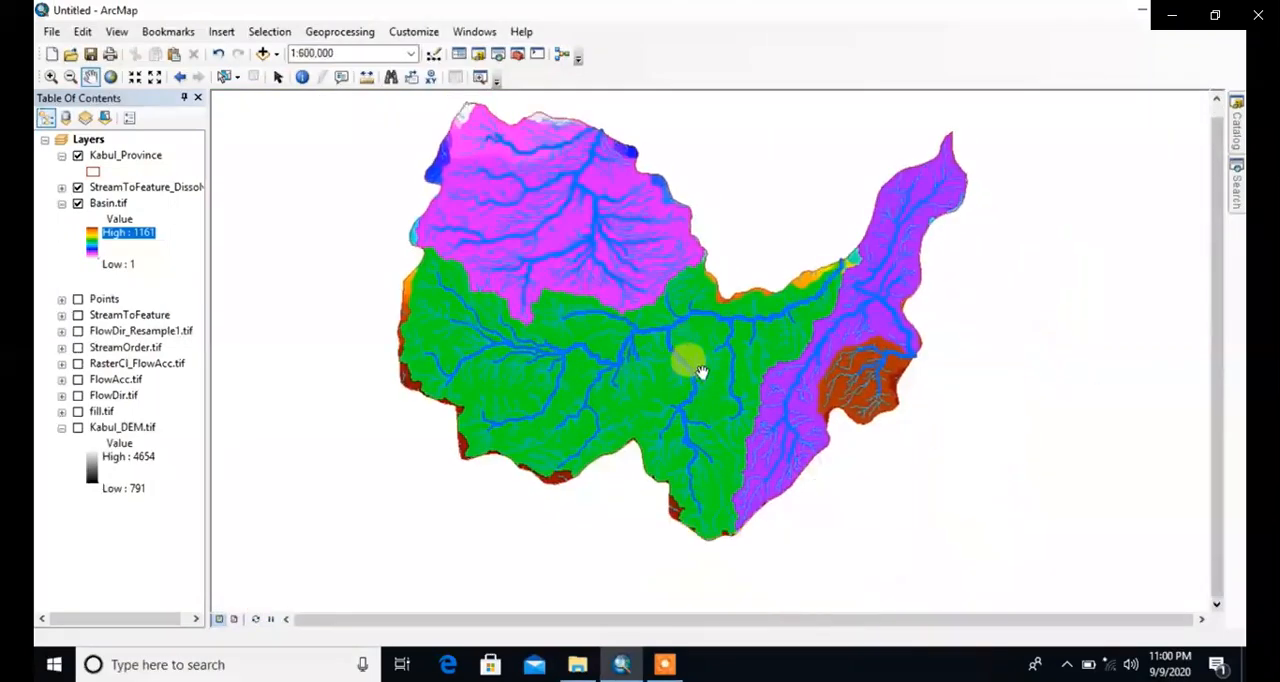
pyautogui.scroll(5, 829, 336)
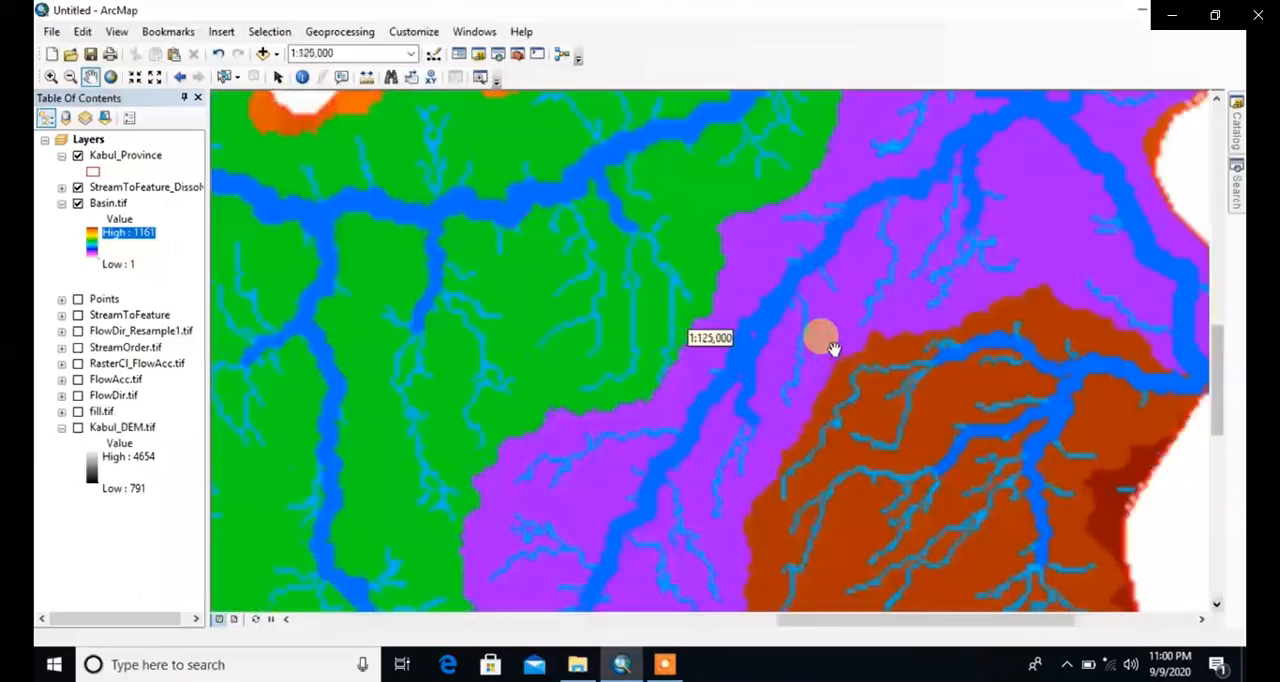
pyautogui.moveTo(809, 463); pyautogui.dragTo(722, 353)
pyautogui.moveTo(610, 408); pyautogui.dragTo(879, 303)
pyautogui.scroll(-6, 686, 353)
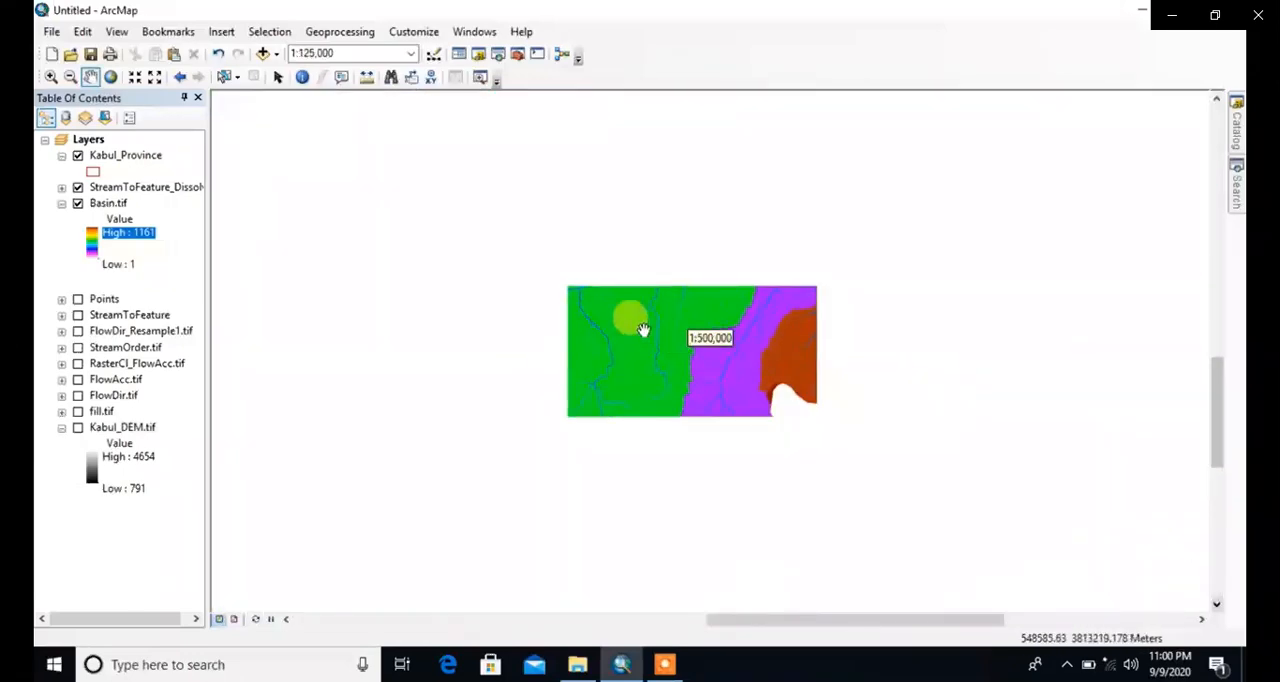
pyautogui.moveTo(470, 285); pyautogui.dragTo(484, 293)
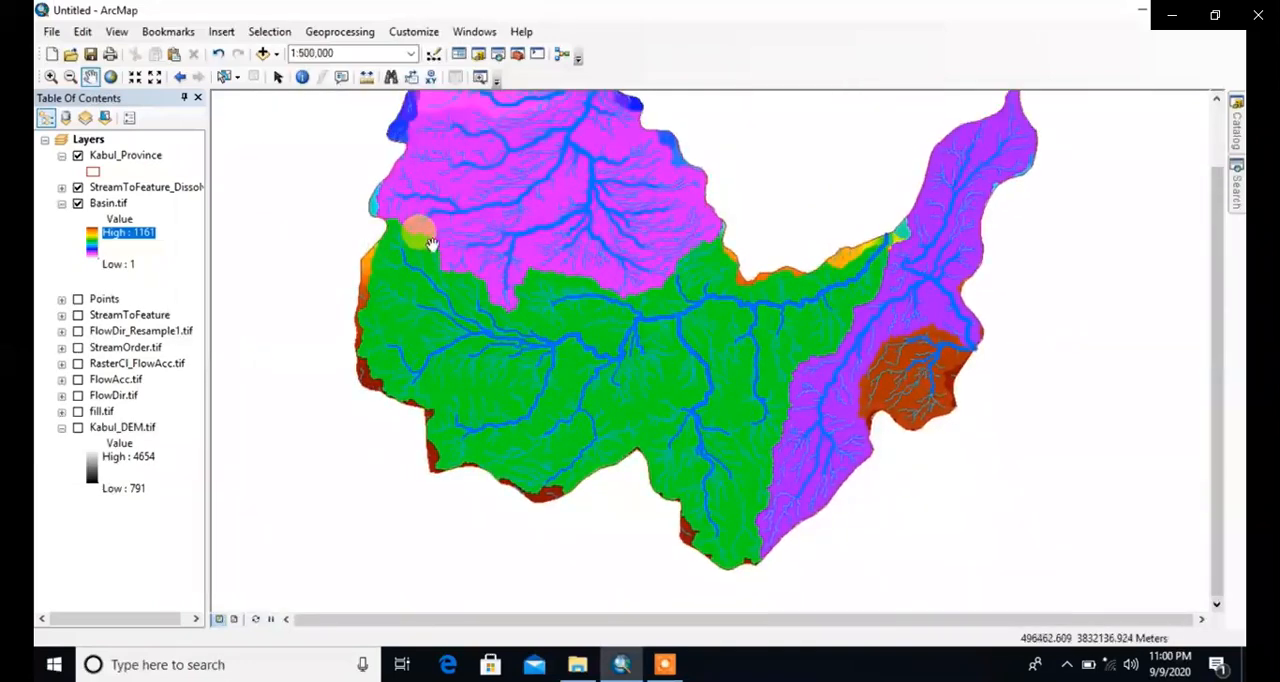
pyautogui.moveTo(431, 244); pyautogui.dragTo(486, 308)
pyautogui.moveTo(556, 272); pyautogui.dragTo(570, 286)
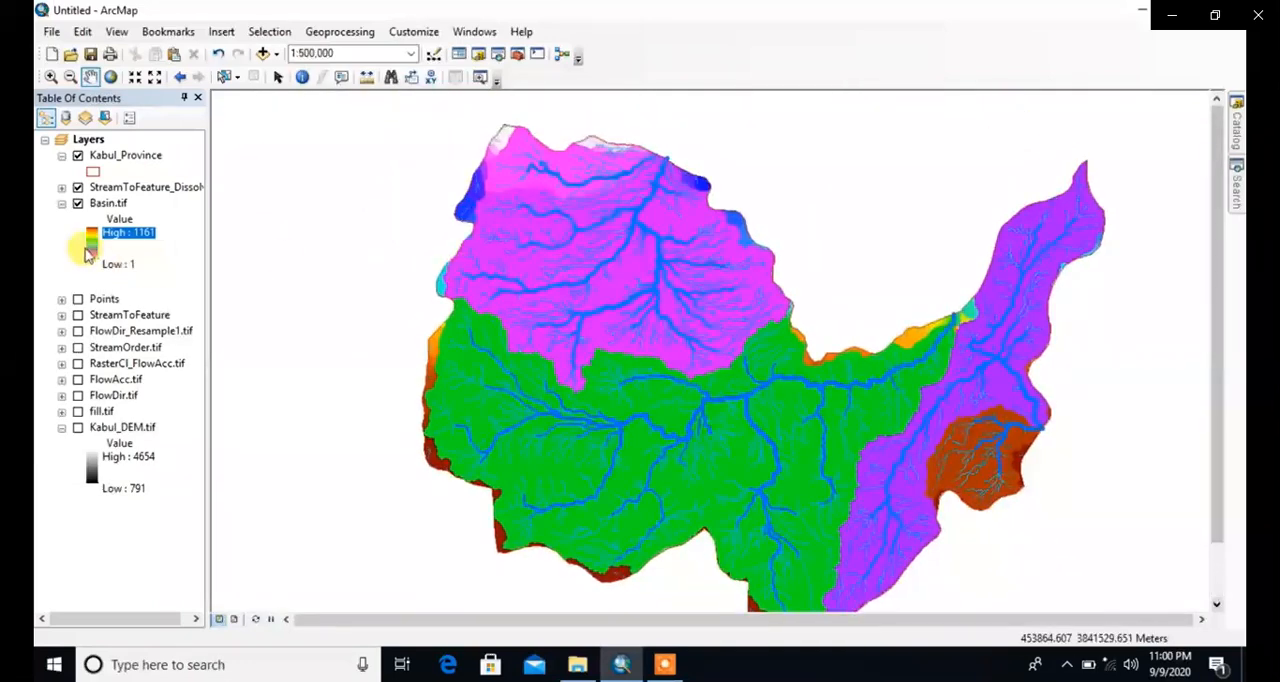
pyautogui.moveTo(805, 414); pyautogui.dragTo(718, 376)
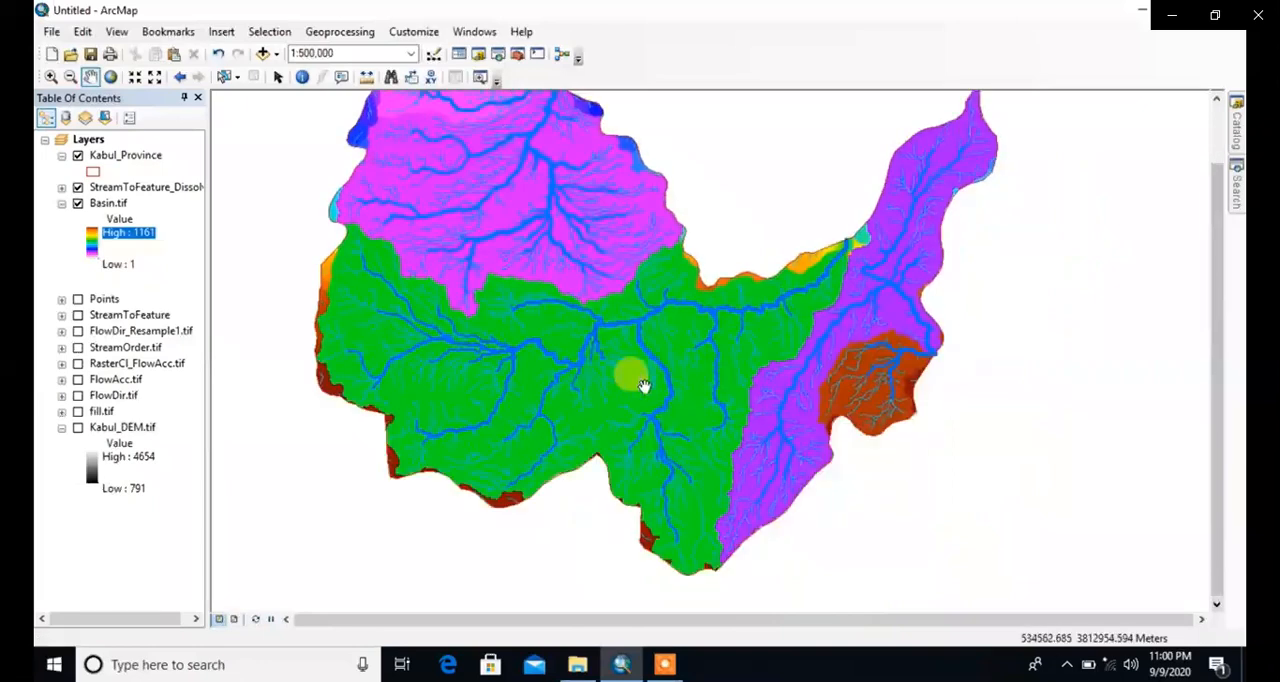
# Step: Change the Basin.tif color ramp to the multicolor ramp running from light through green, orange and brown to white
pyautogui.click(91, 240)
pyautogui.click(243, 300)
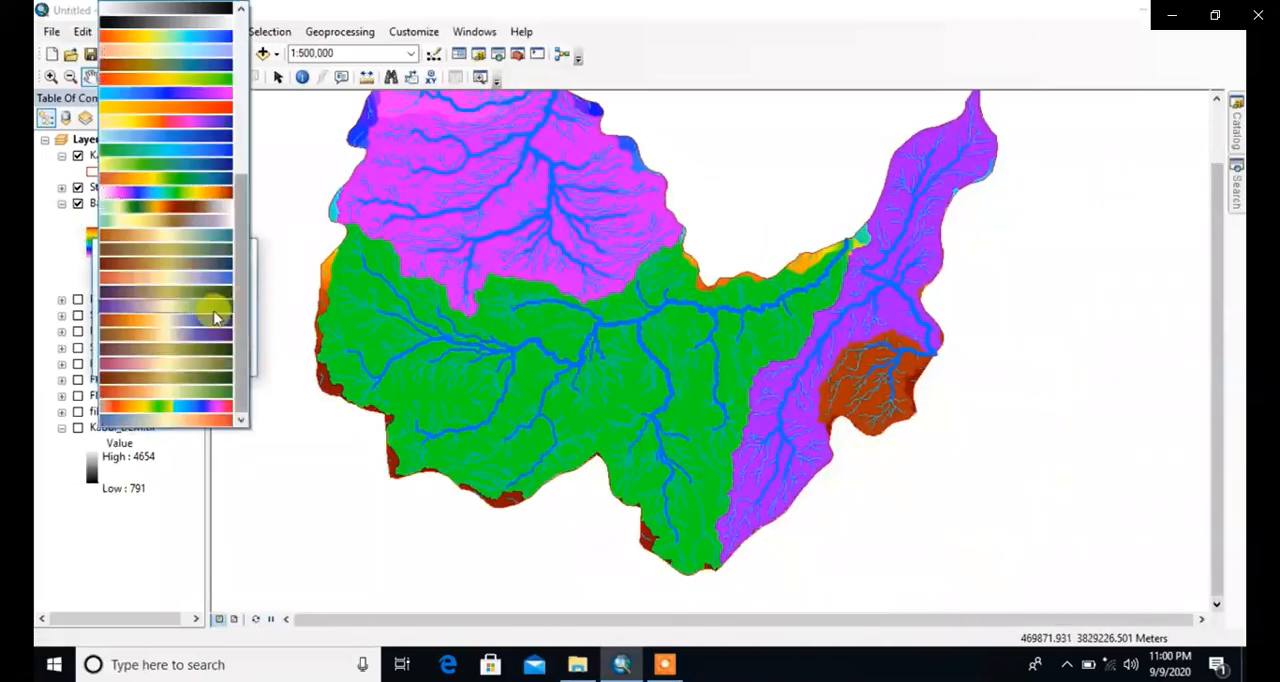
pyautogui.moveTo(250, 372); pyautogui.dragTo(249, 312)
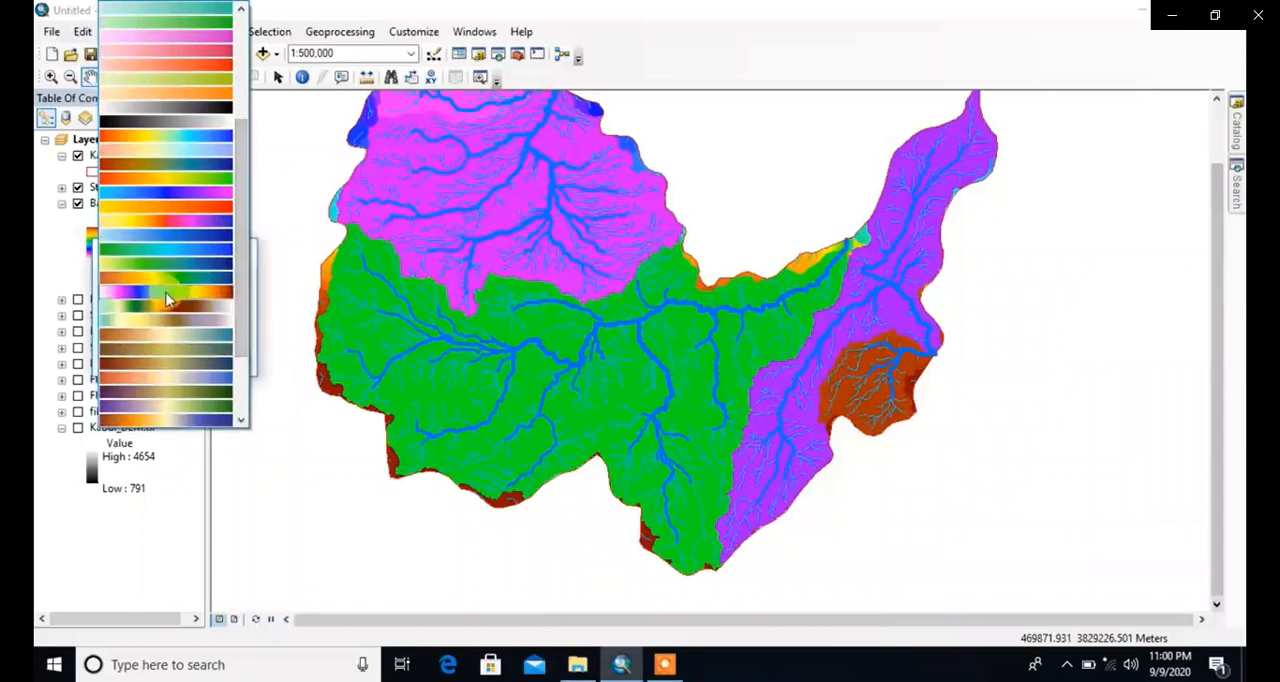
pyautogui.click(170, 312)
pyautogui.click(130, 362)
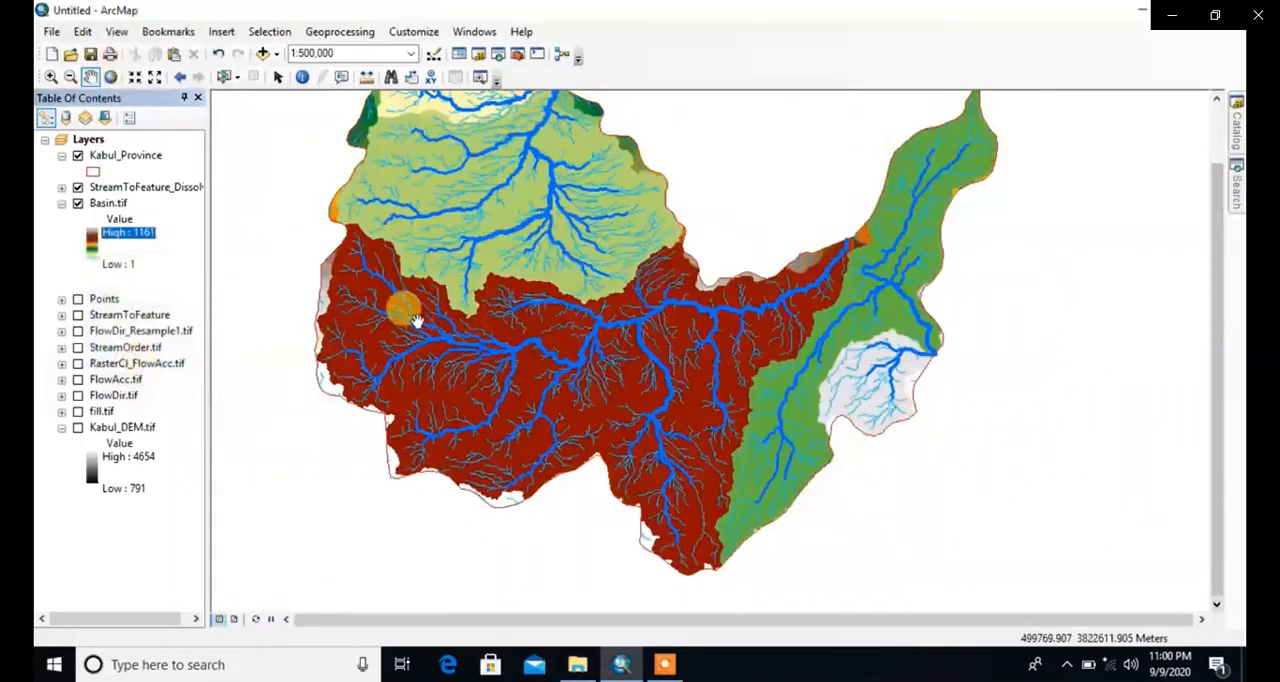
# Step: Inspect the recolored basins and their streams up close and across the whole province
pyautogui.scroll(-1, 440, 255)
pyautogui.scroll(-2, 423, 248)
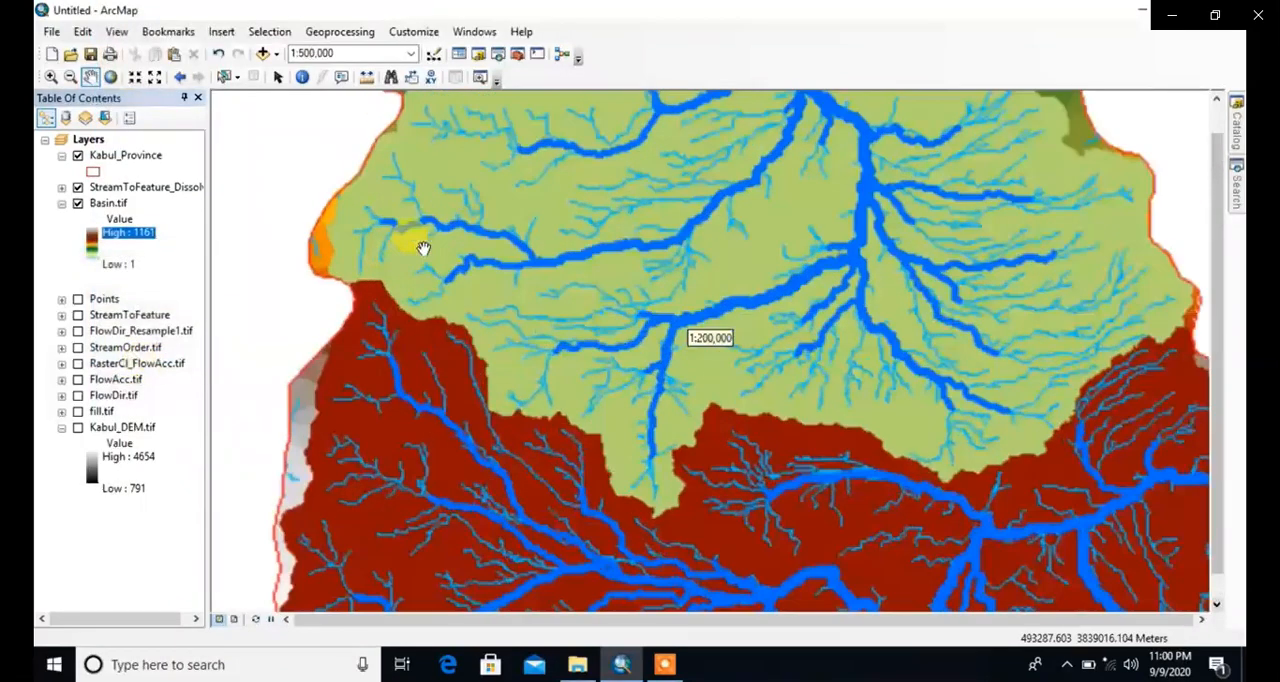
pyautogui.scroll(5, 540, 300)
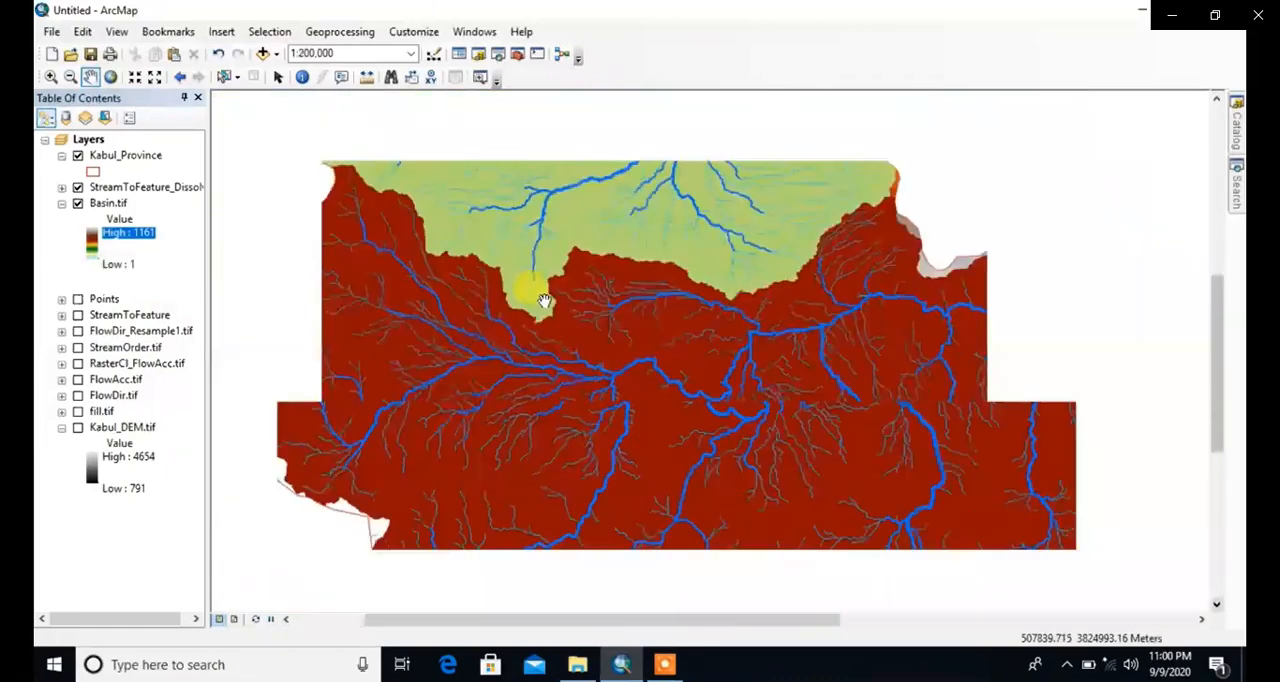
pyautogui.scroll(2, 543, 302)
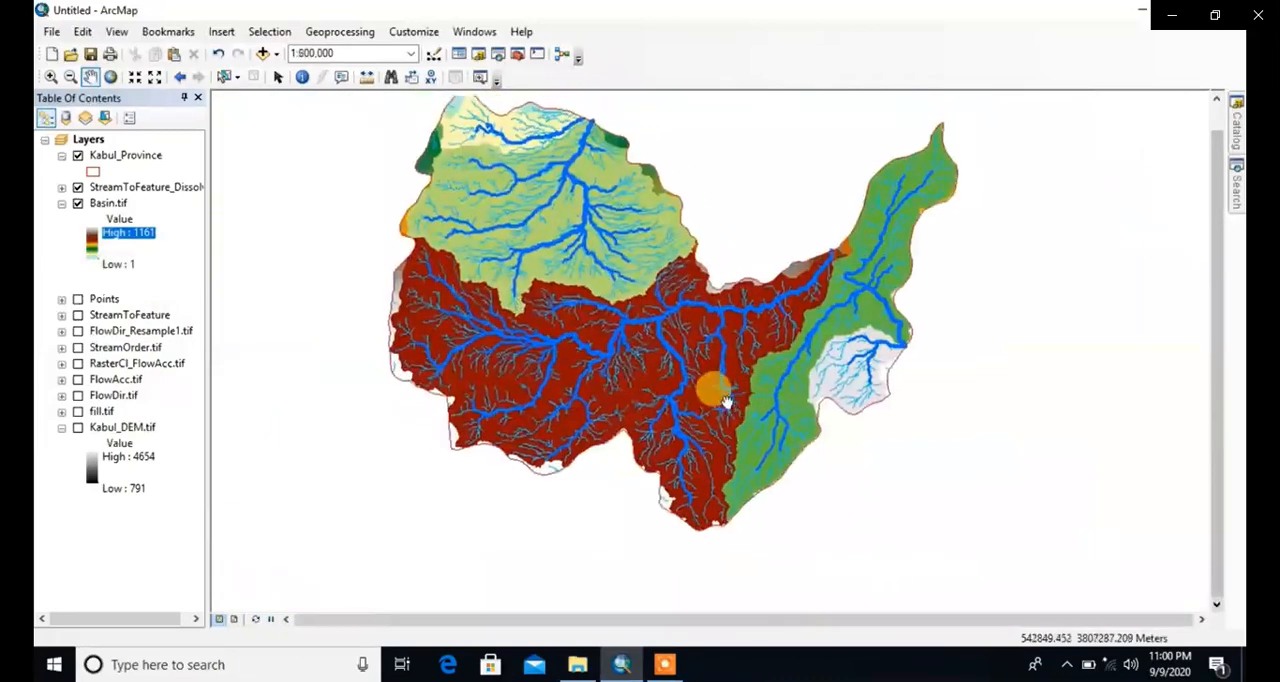
pyautogui.moveTo(594, 366); pyautogui.dragTo(623, 385)
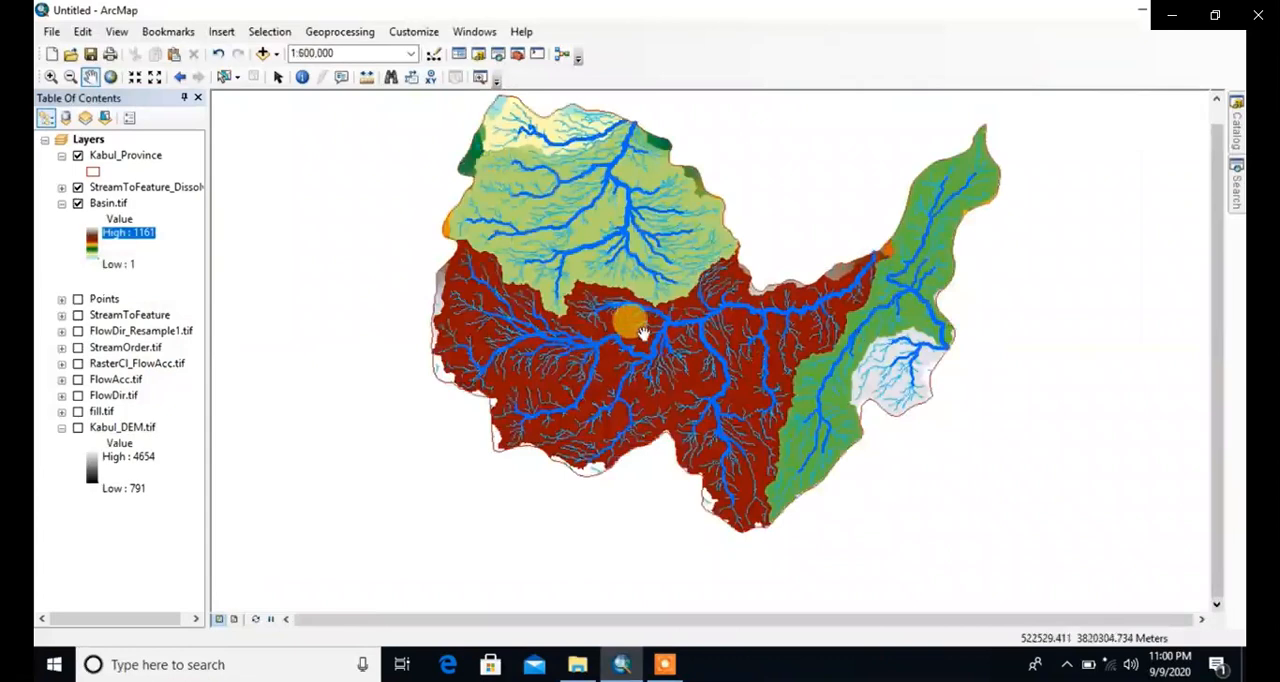
pyautogui.moveTo(647, 334); pyautogui.dragTo(579, 389)
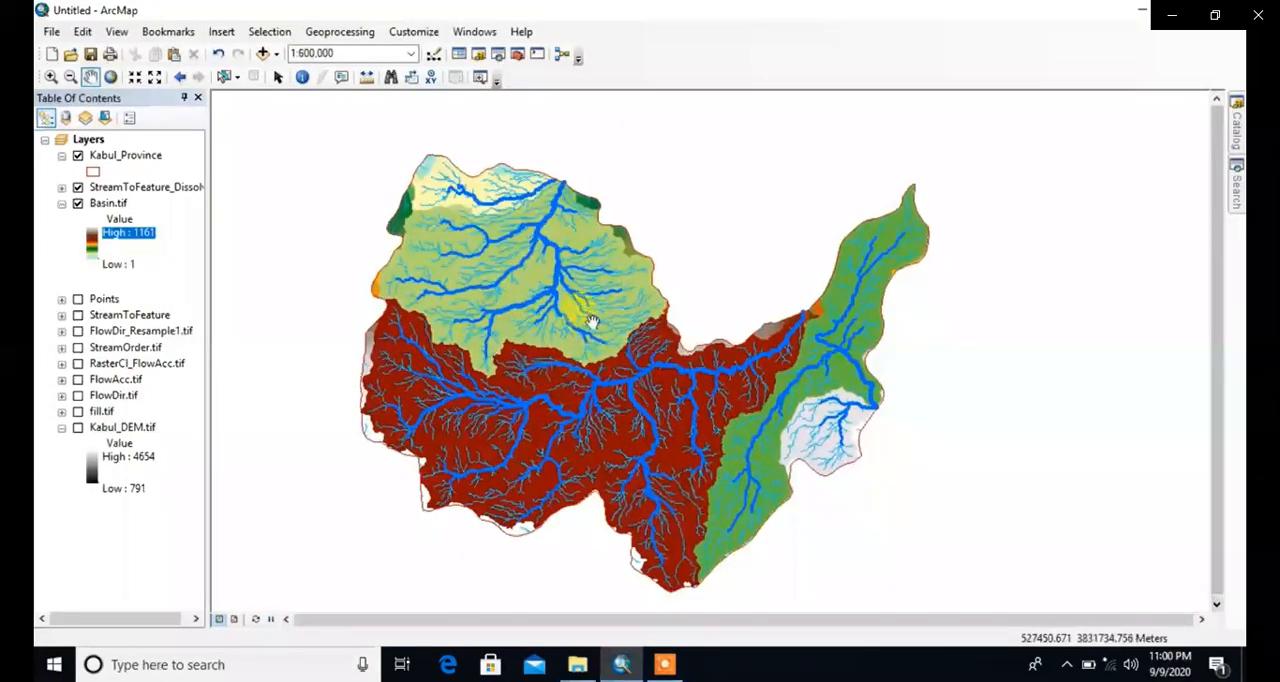
# Step: Open ArcGIS Help and read the Summary and Usage of the Snap Pour Point (Spatial Analyst) topic
pyautogui.click(482, 32)
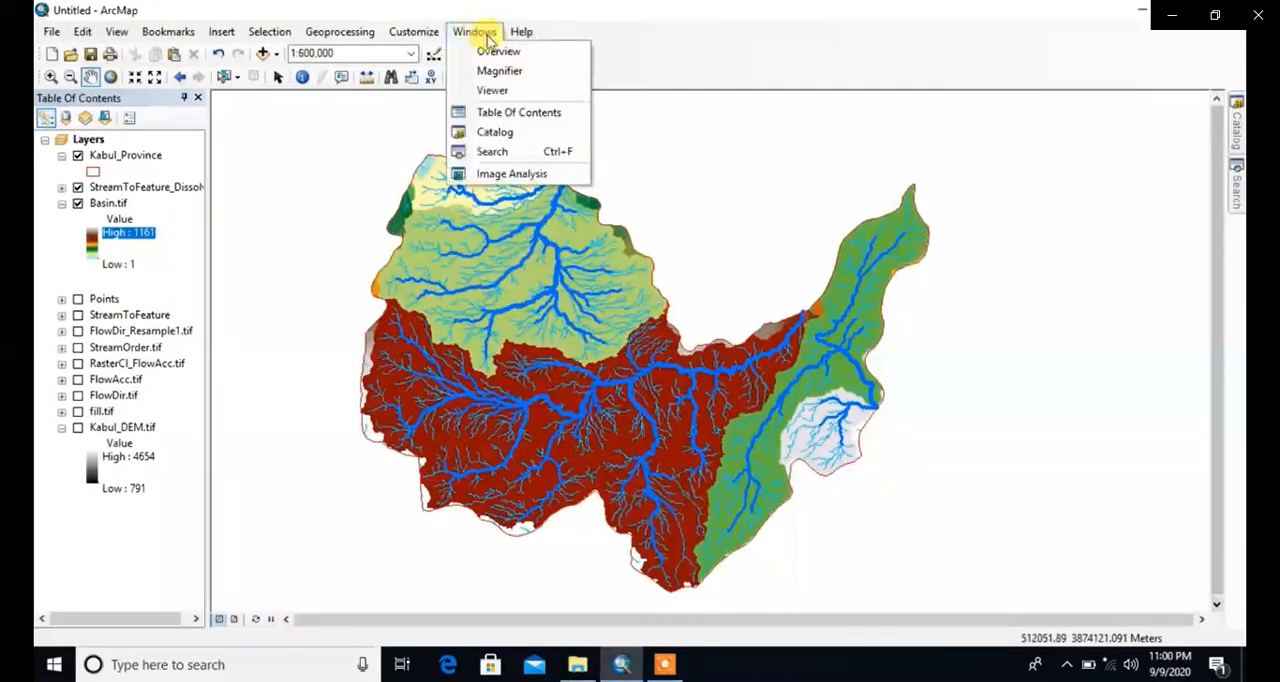
pyautogui.click(525, 56)
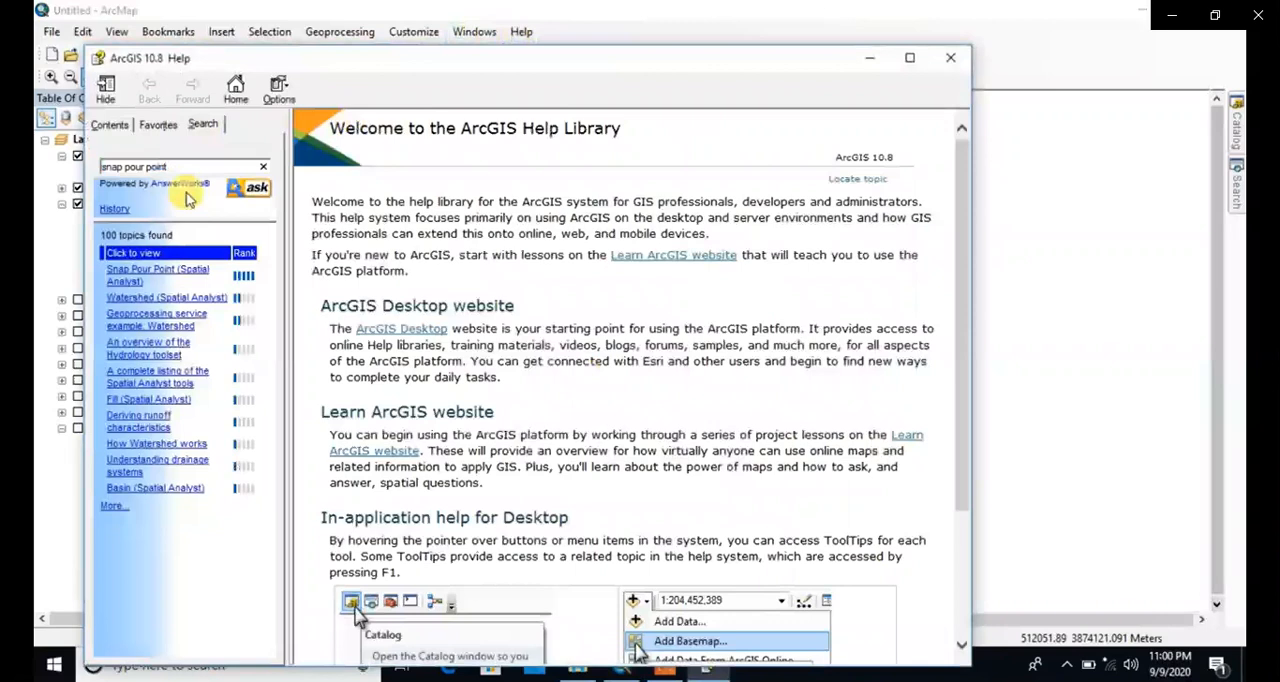
pyautogui.click(168, 278)
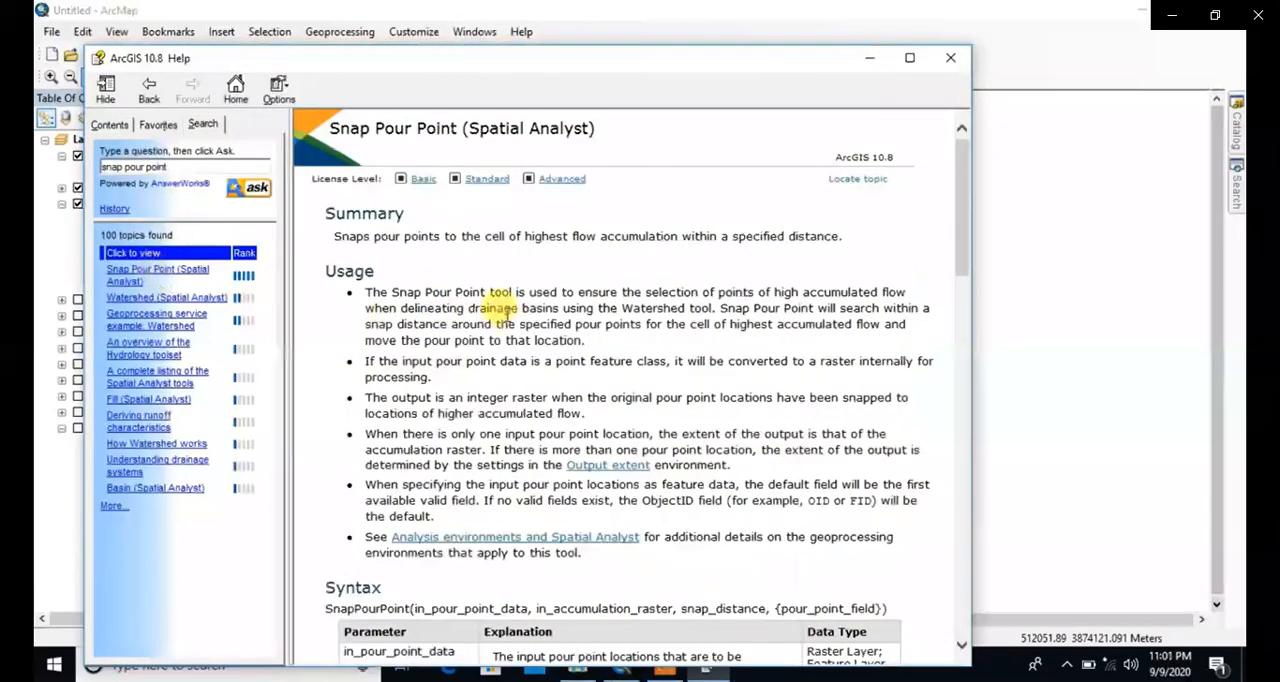
pyautogui.scroll(-2, 466, 300)
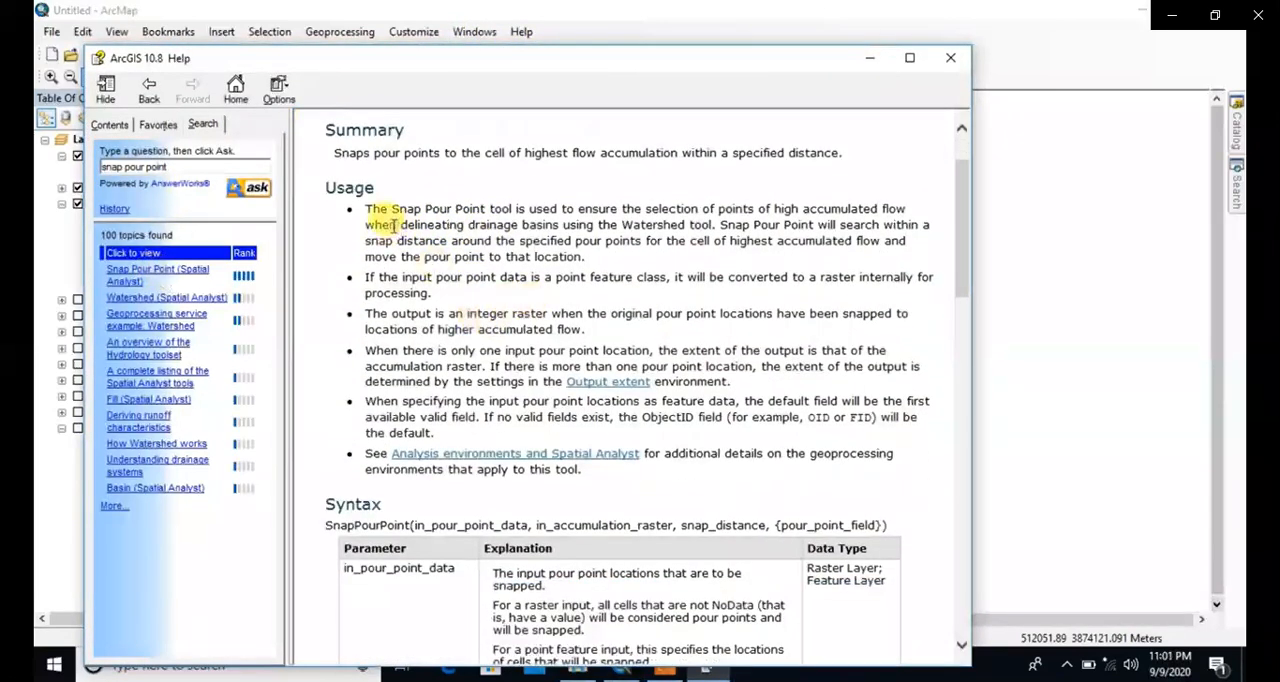
# Step: Outline the Summary and Usage text with a black rectangle using the screen recorder's drawing tools and clear the drawing
pyautogui.moveTo(703, 673)
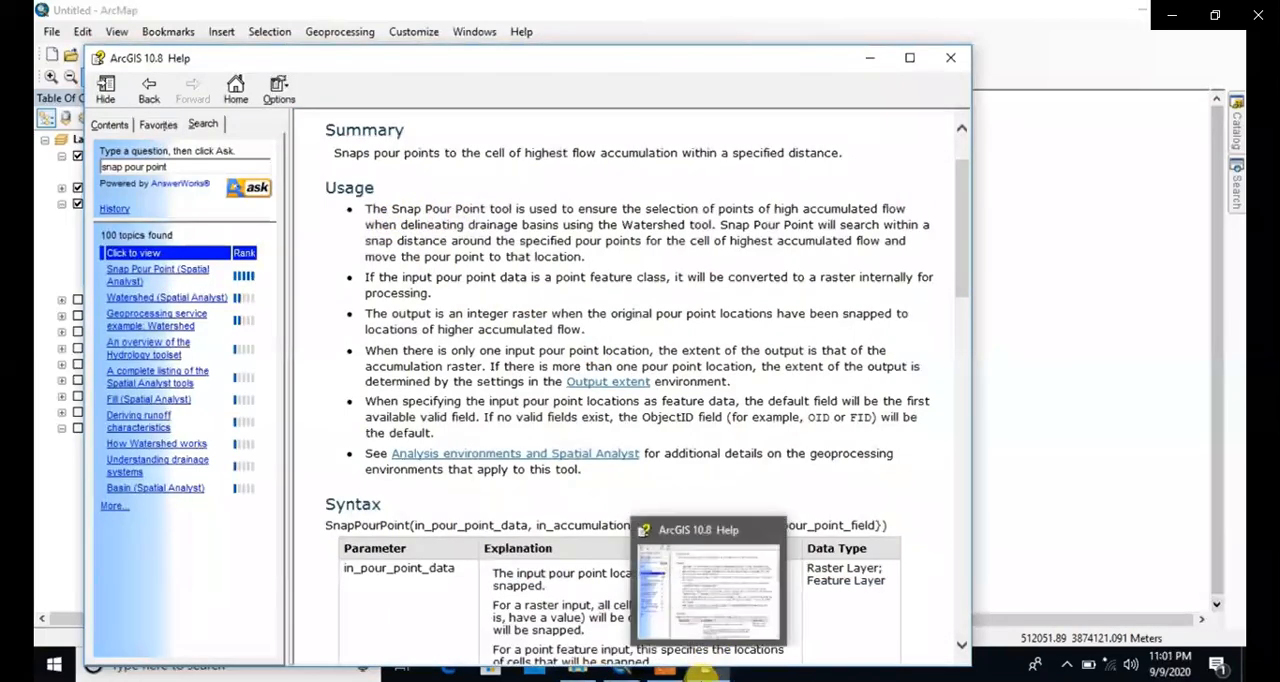
pyautogui.click(663, 671)
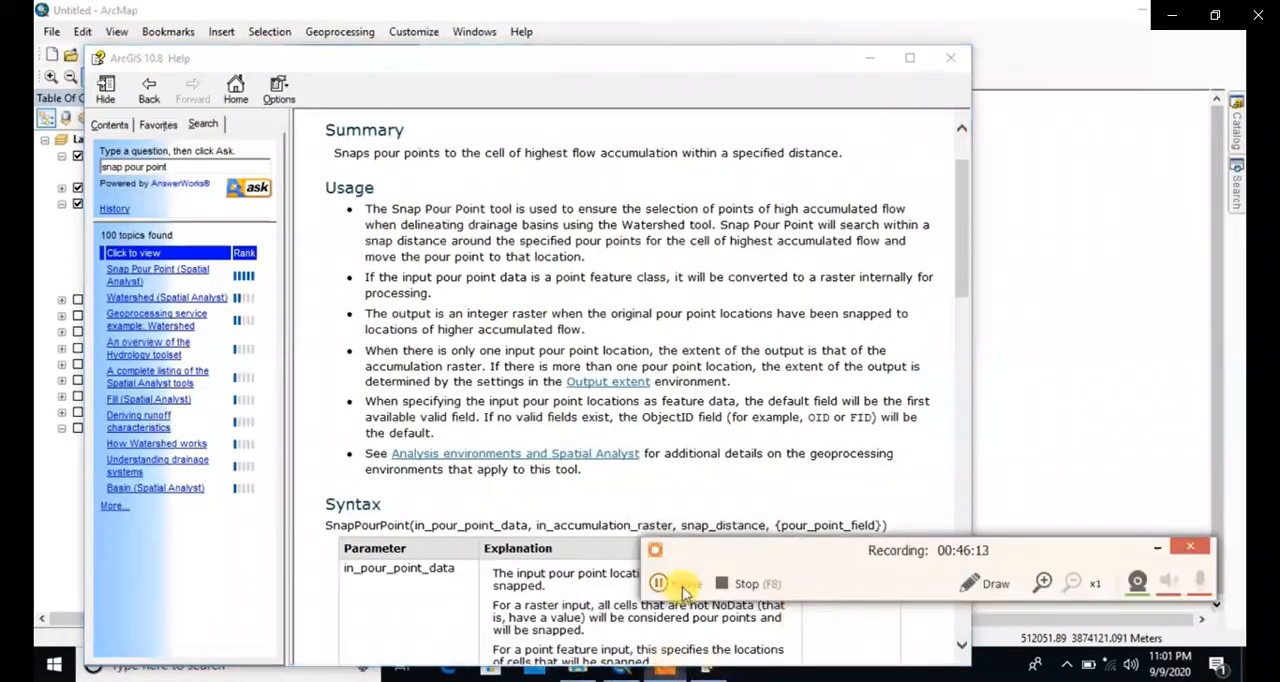
pyautogui.click(997, 584)
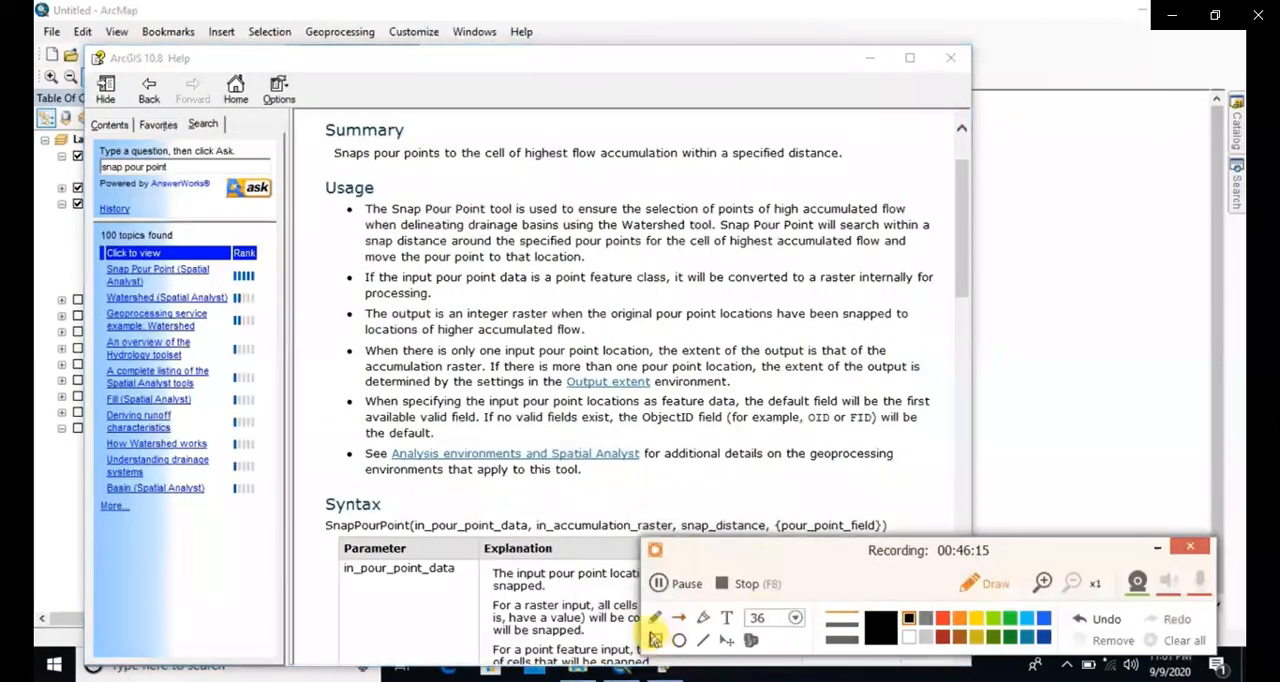
pyautogui.moveTo(315, 130)
pyautogui.mouseDown()
pyautogui.moveTo(349, 177)
pyautogui.moveTo(586, 379)
pyautogui.moveTo(852, 486)
pyautogui.moveTo(951, 508)
pyautogui.mouseUp()
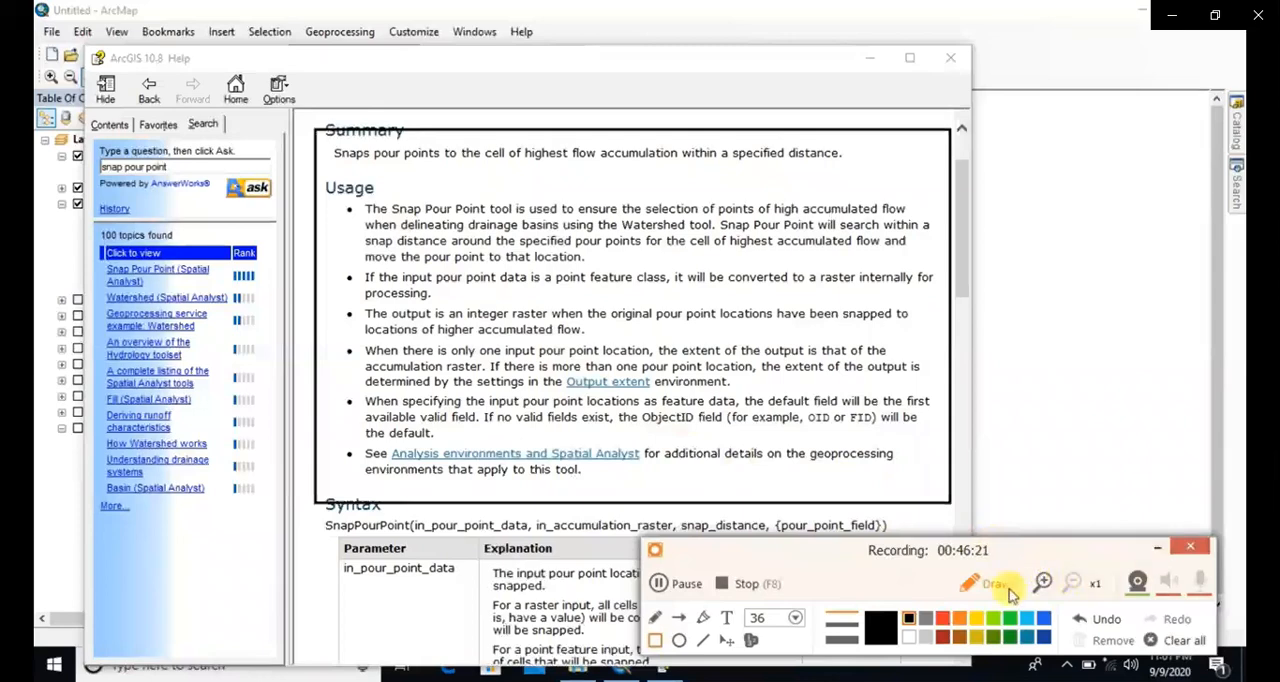
pyautogui.click(1172, 640)
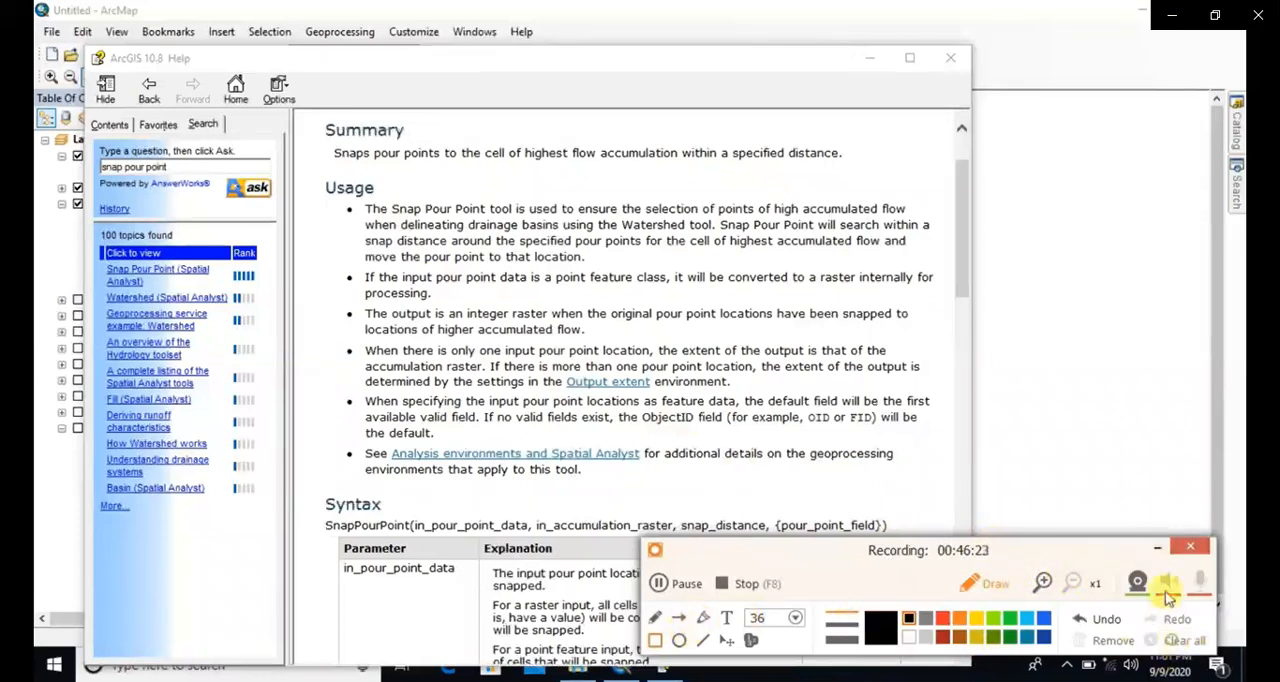
# Step: Review the Snap Pour Point topic's syntax parameters, return value and code sample, and minimize the help window
pyautogui.scroll(-10, 714, 349)
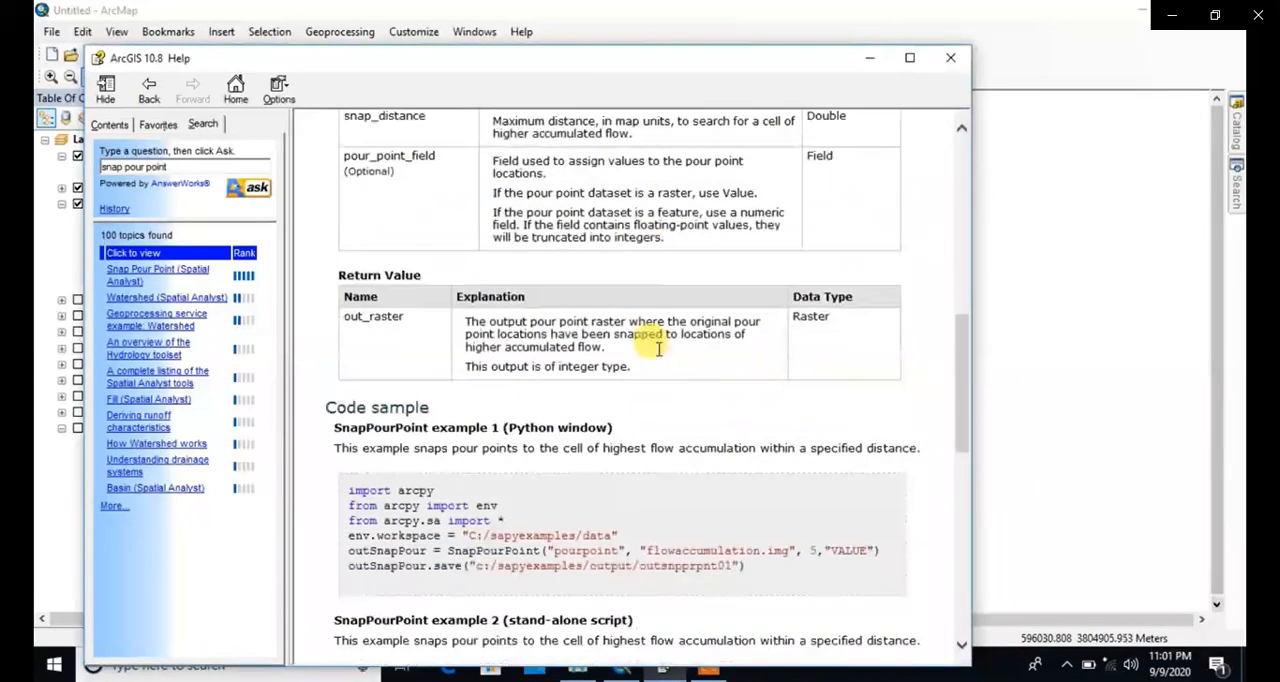
pyautogui.scroll(-8, 660, 349)
pyautogui.scroll(10, 665, 349)
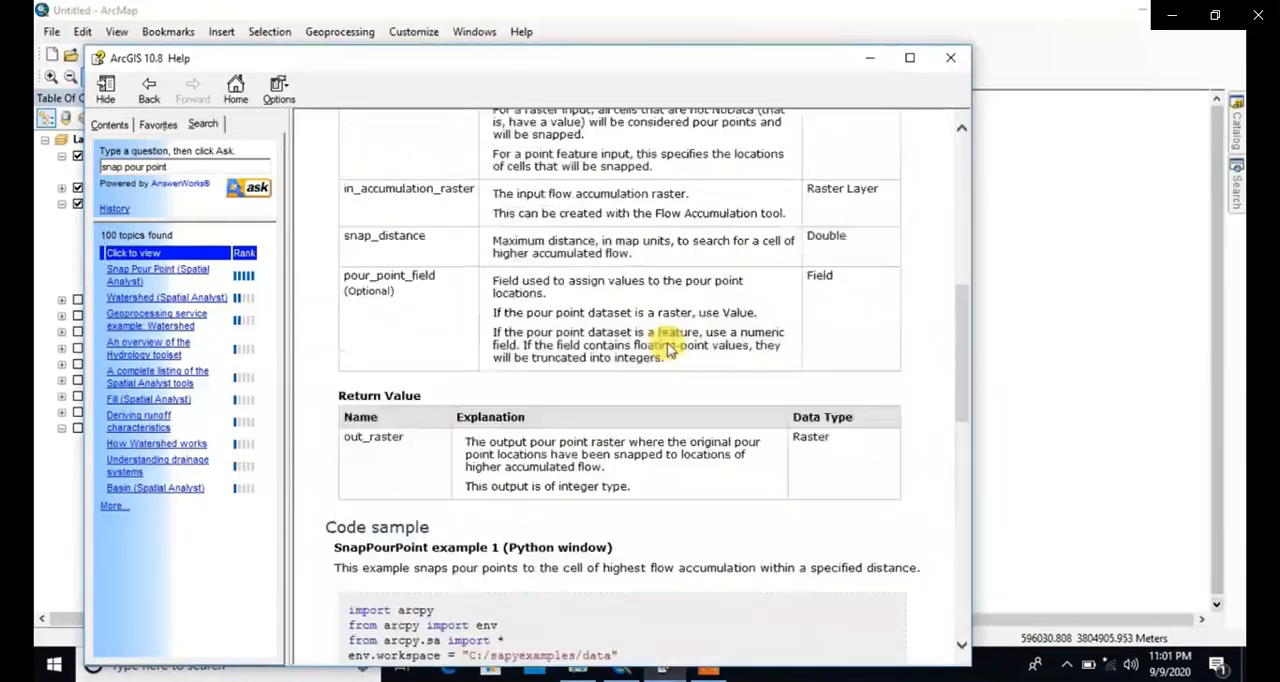
pyautogui.scroll(10, 668, 348)
pyautogui.moveTo(529, 292); pyautogui.dragTo(766, 452)
pyautogui.click(744, 280)
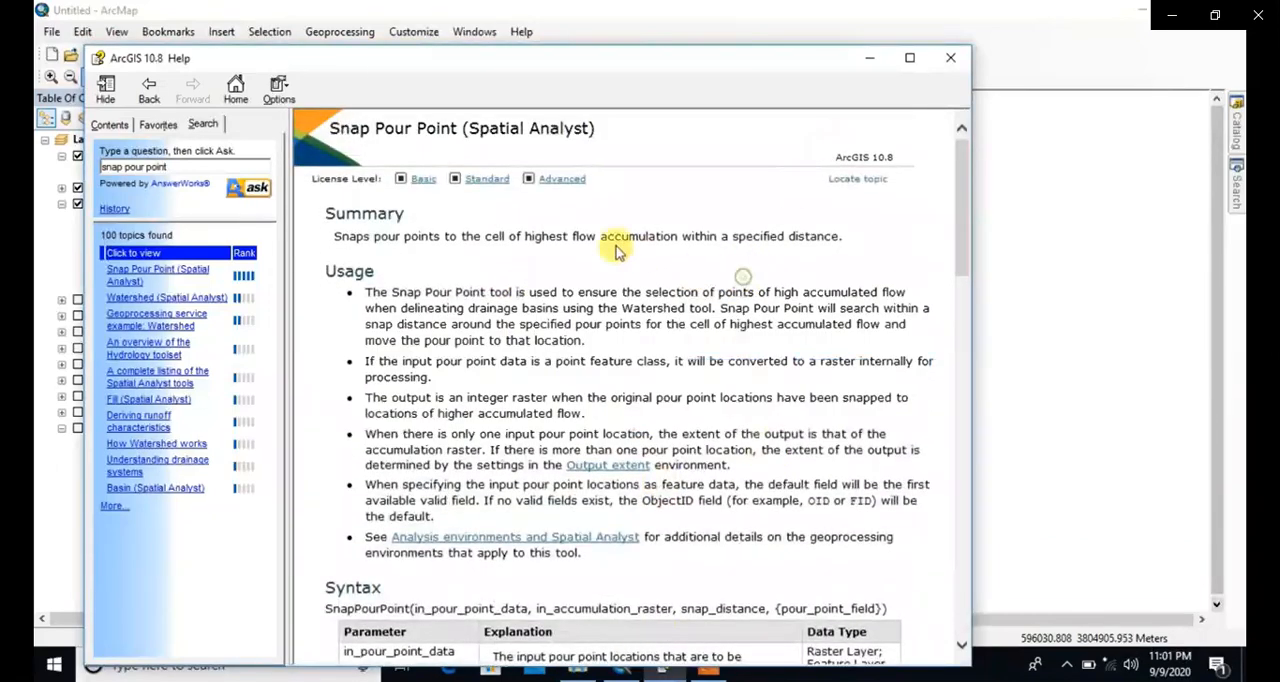
pyautogui.click(868, 60)
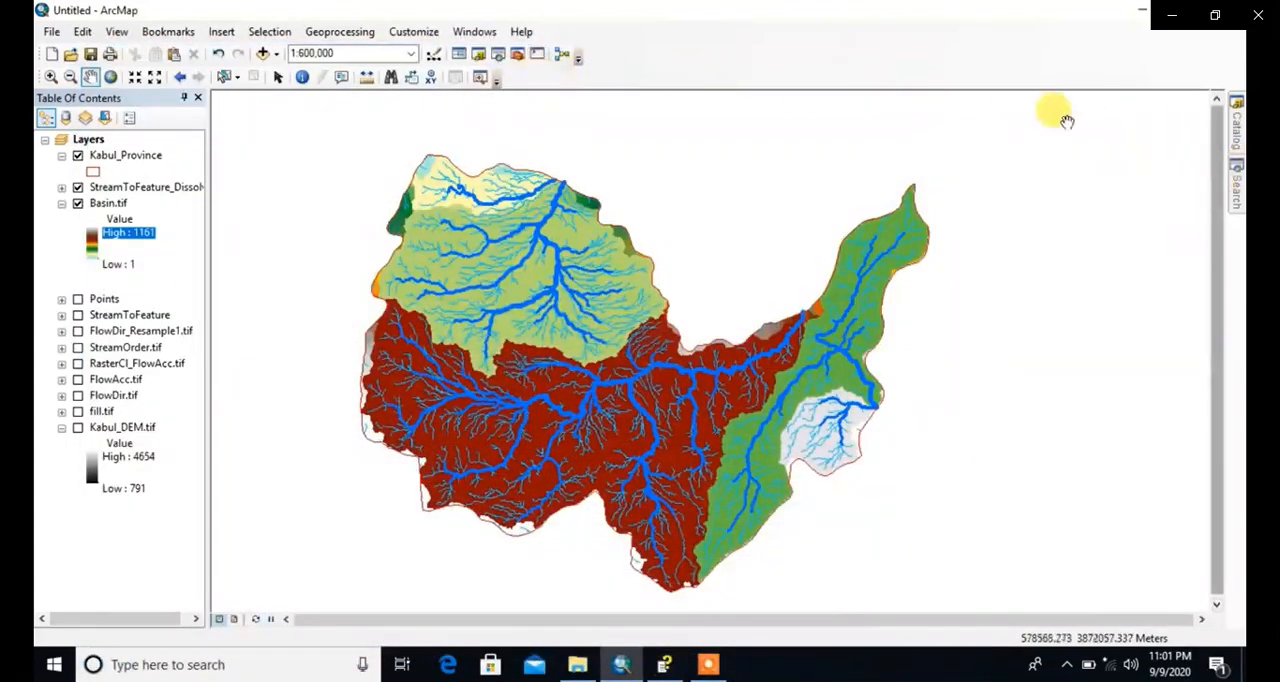
# Step: Create a new folder inside the 1.Kabul Province home folder in the Catalog
pyautogui.click(1237, 128)
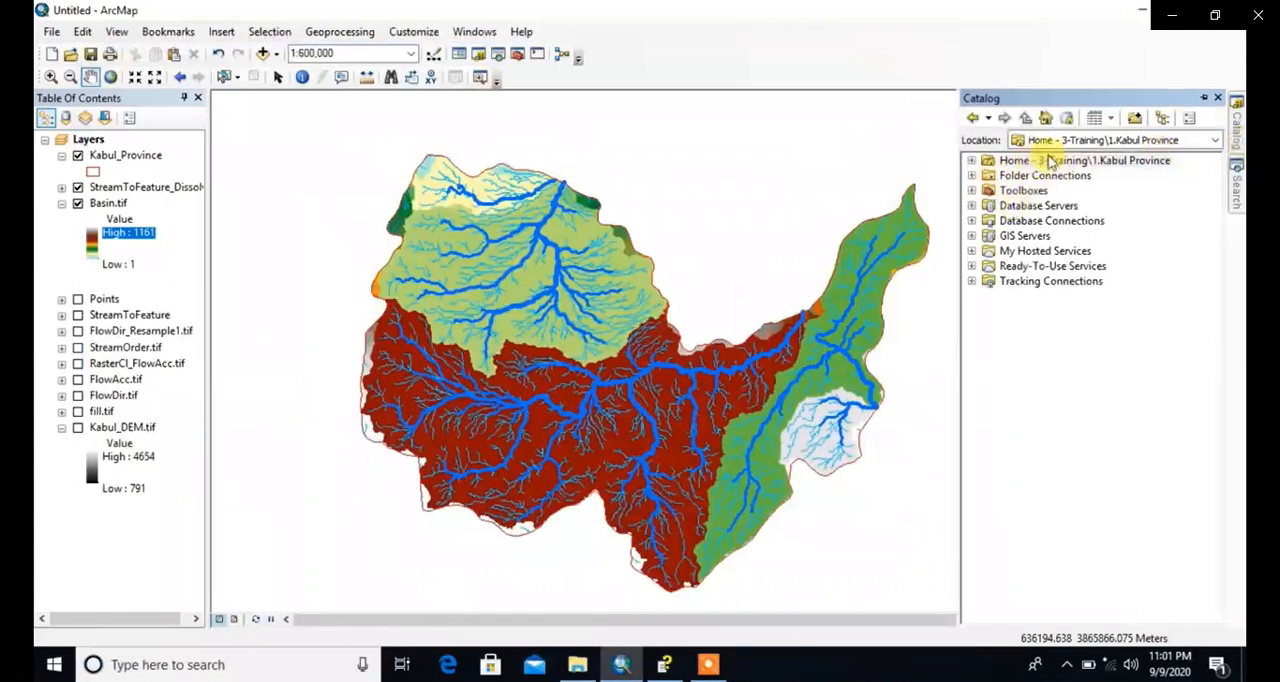
pyautogui.rightClick(1014, 162)
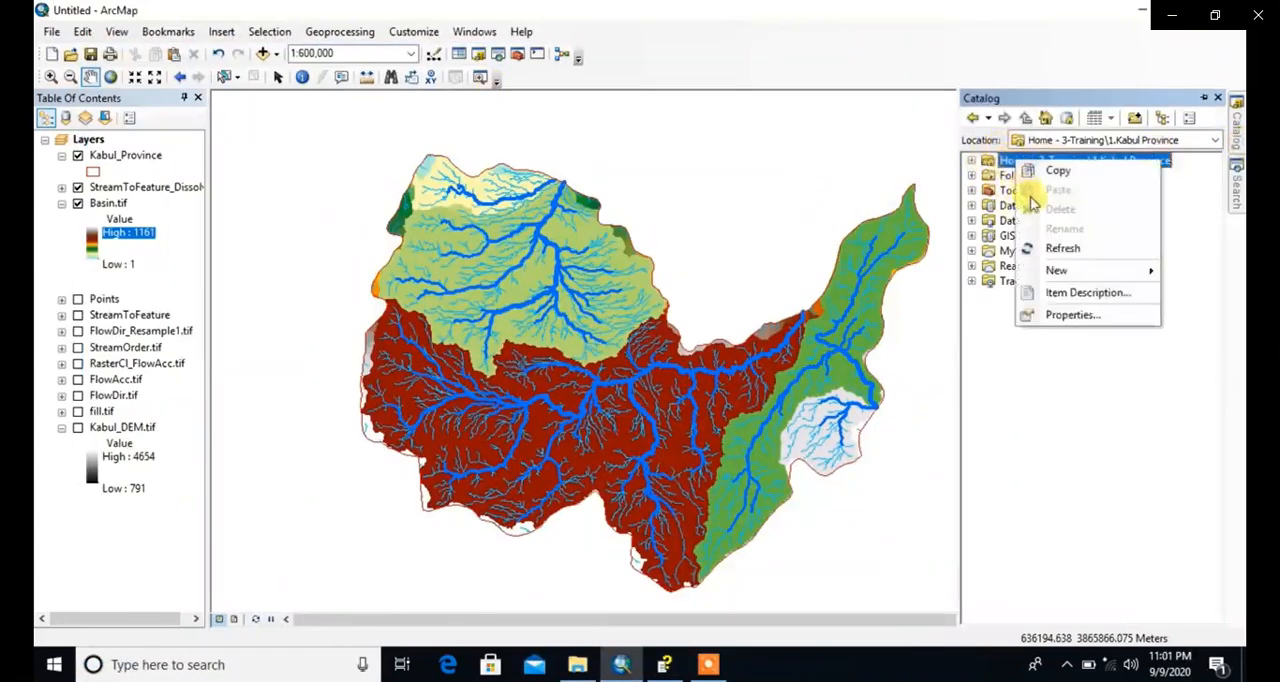
pyautogui.moveTo(1057, 271)
pyautogui.click(947, 270)
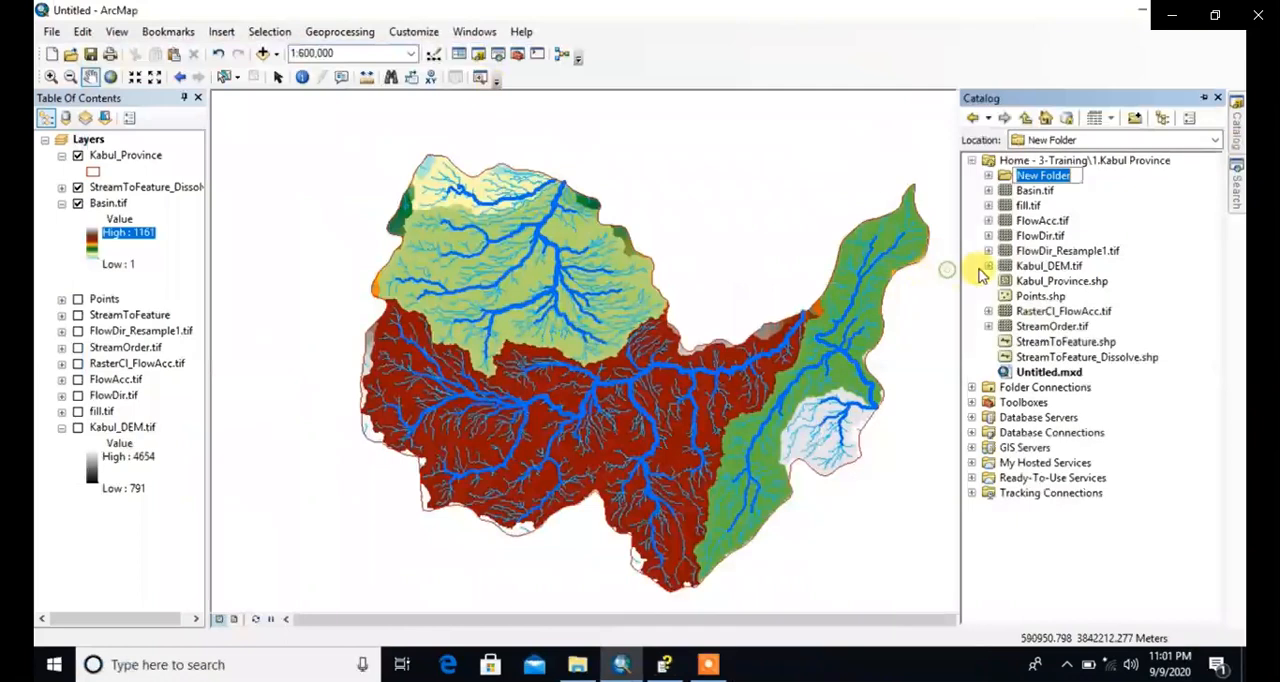
# Step: Start a new shapefile named Pour_Point inside New Folder in the Catalog
pyautogui.rightClick(1019, 179)
pyautogui.click(1004, 177)
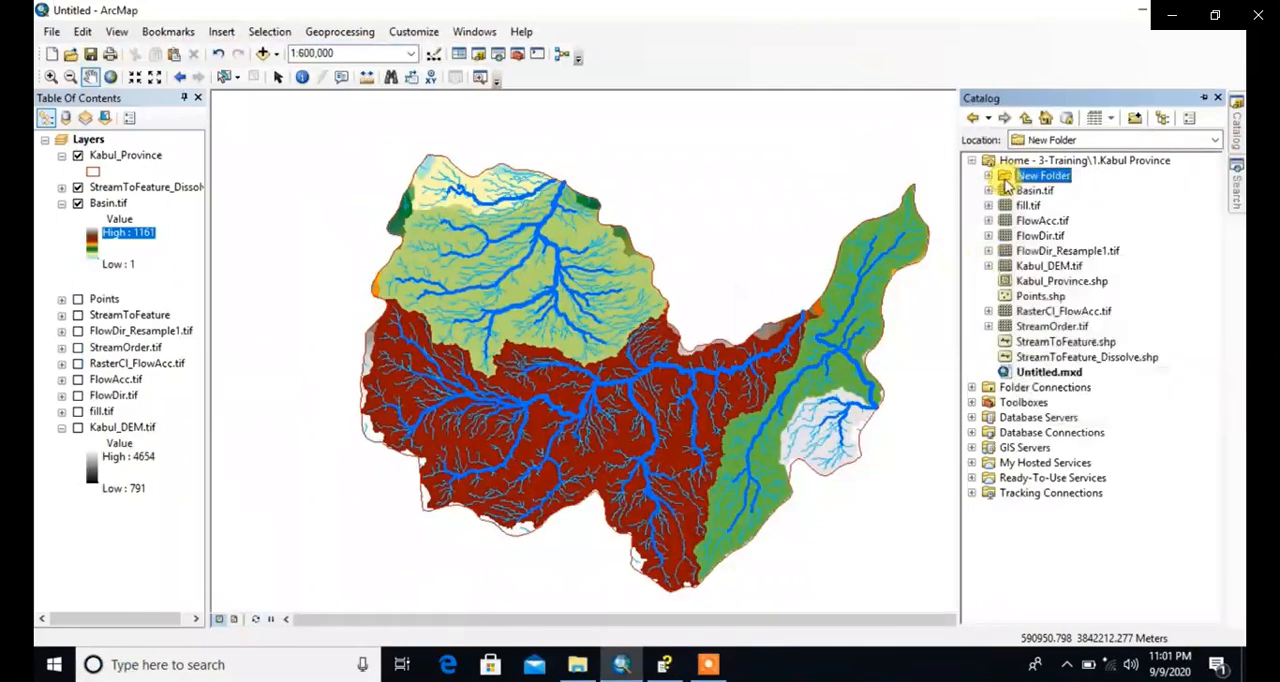
pyautogui.rightClick(1004, 179)
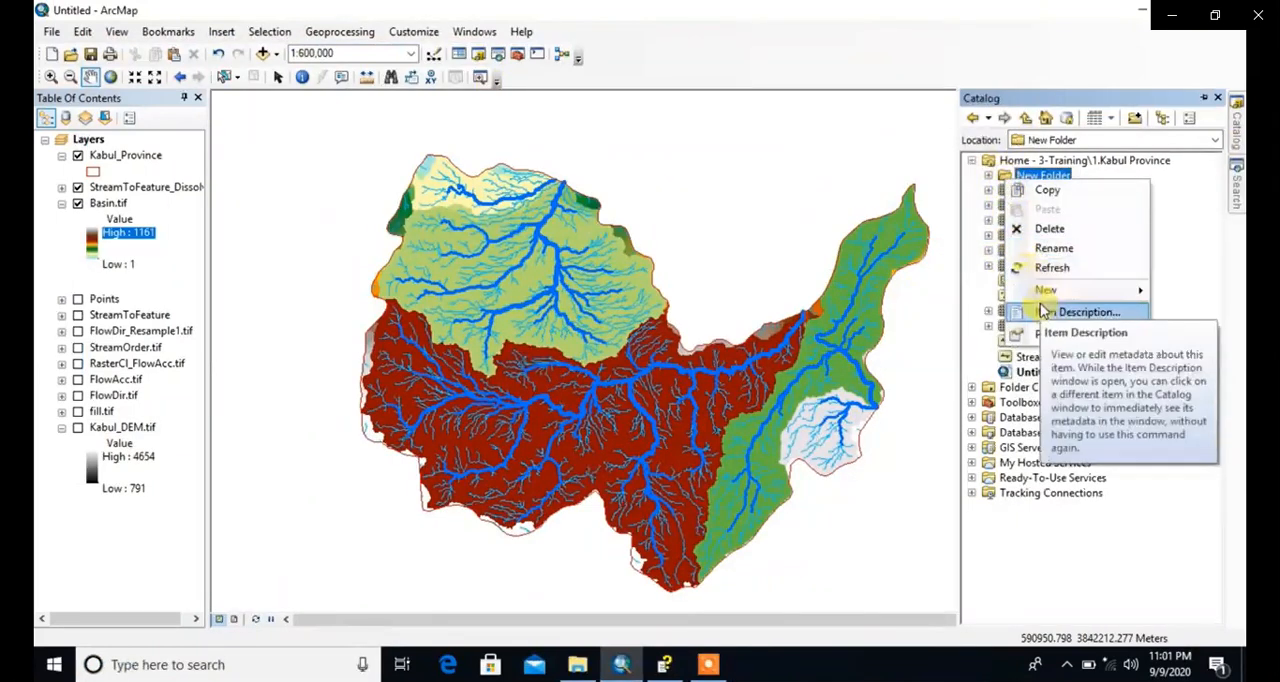
pyautogui.moveTo(1035, 290)
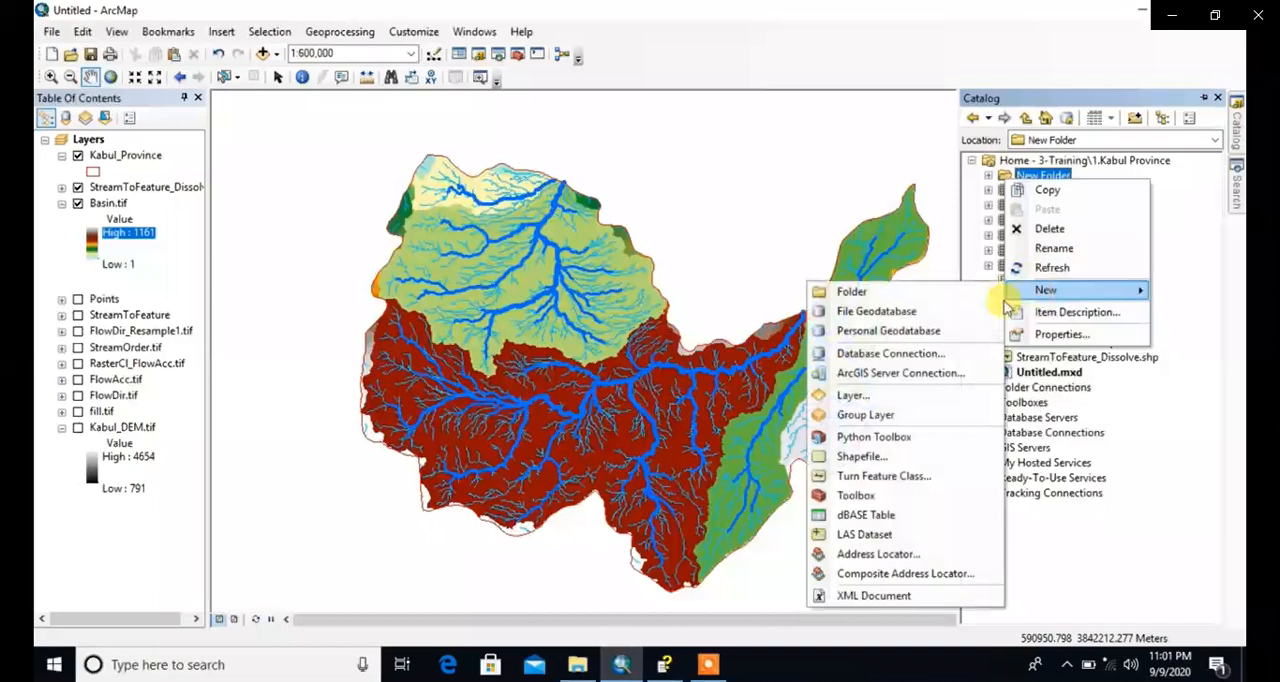
pyautogui.click(862, 458)
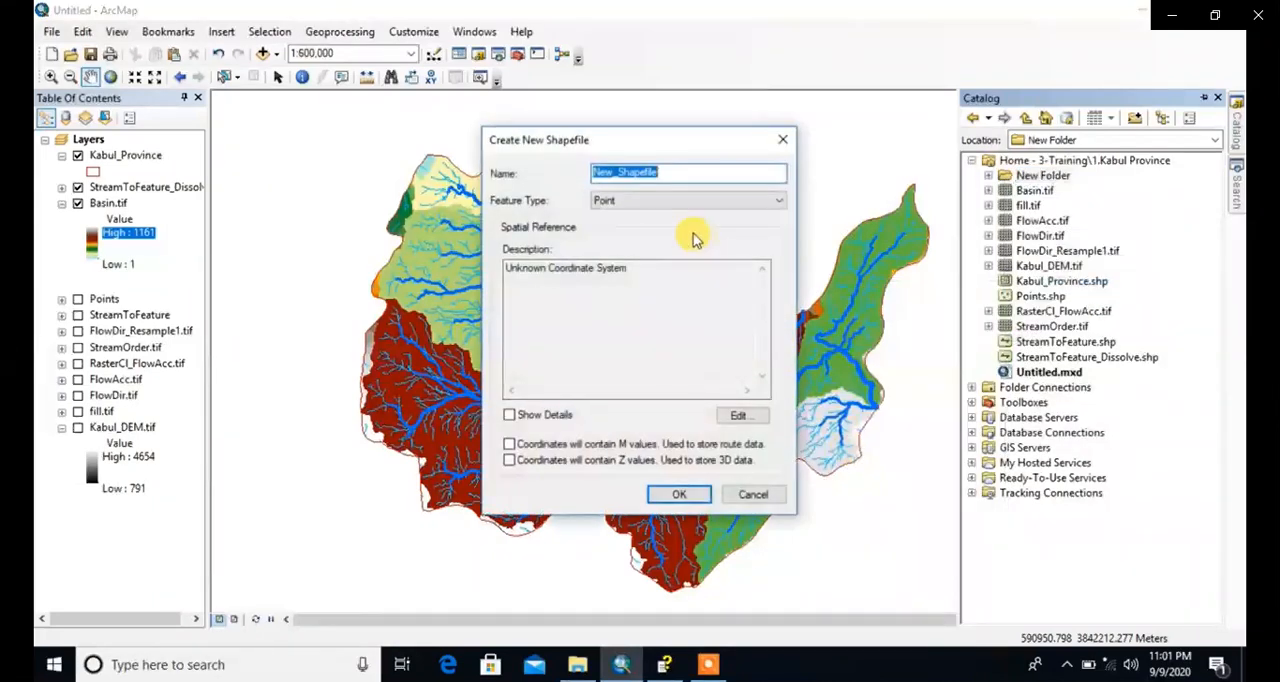
pyautogui.write('Pour_Point')
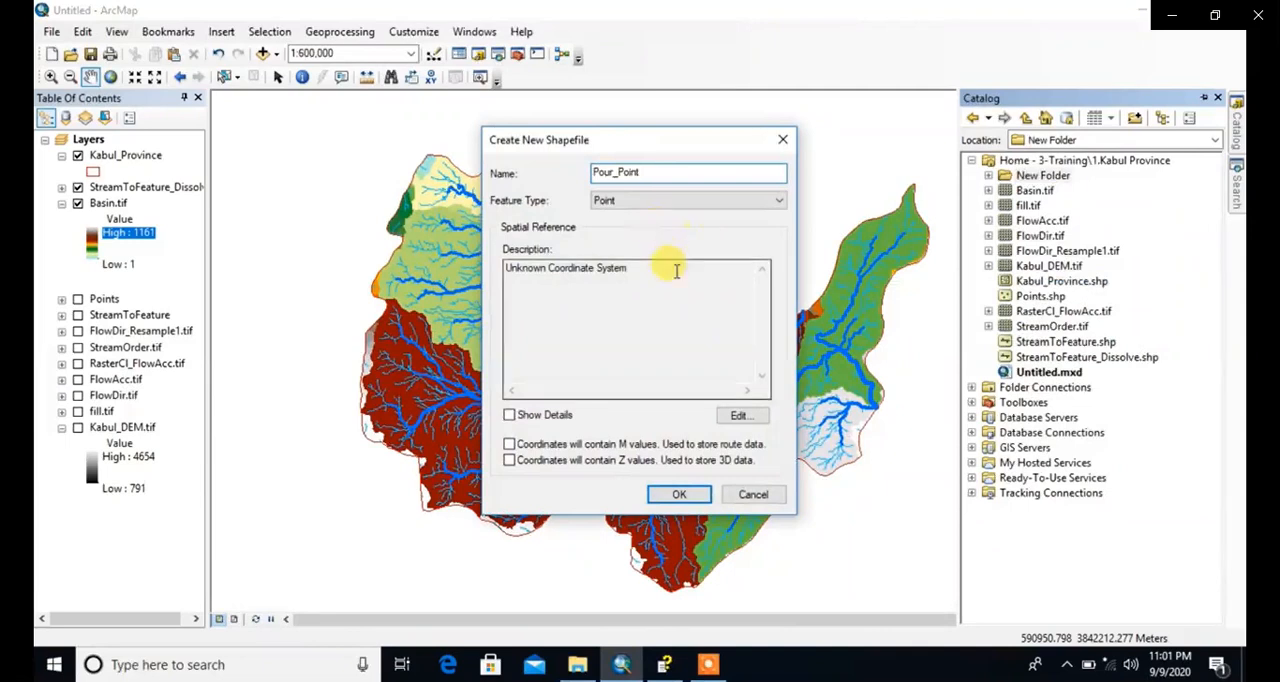
# Step: Set the new shapefile's projected coordinate system to WGS 1984 UTM Zone 42N
pyautogui.click(739, 418)
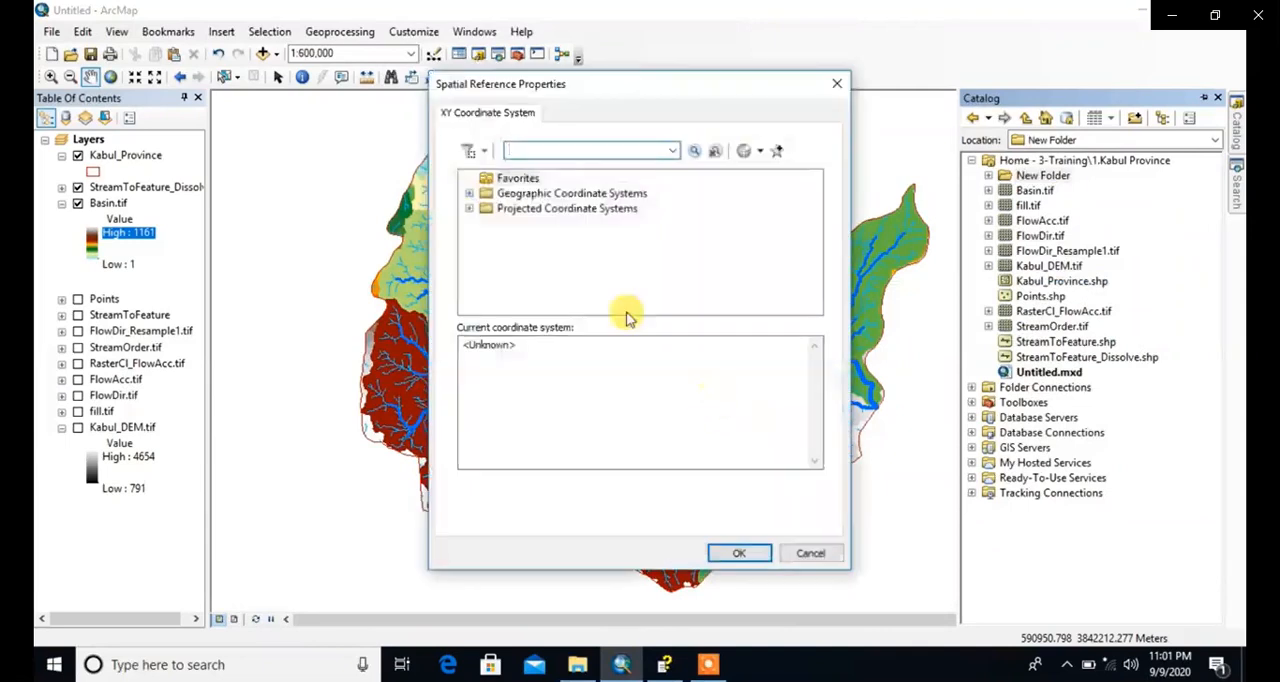
pyautogui.doubleClick(533, 209)
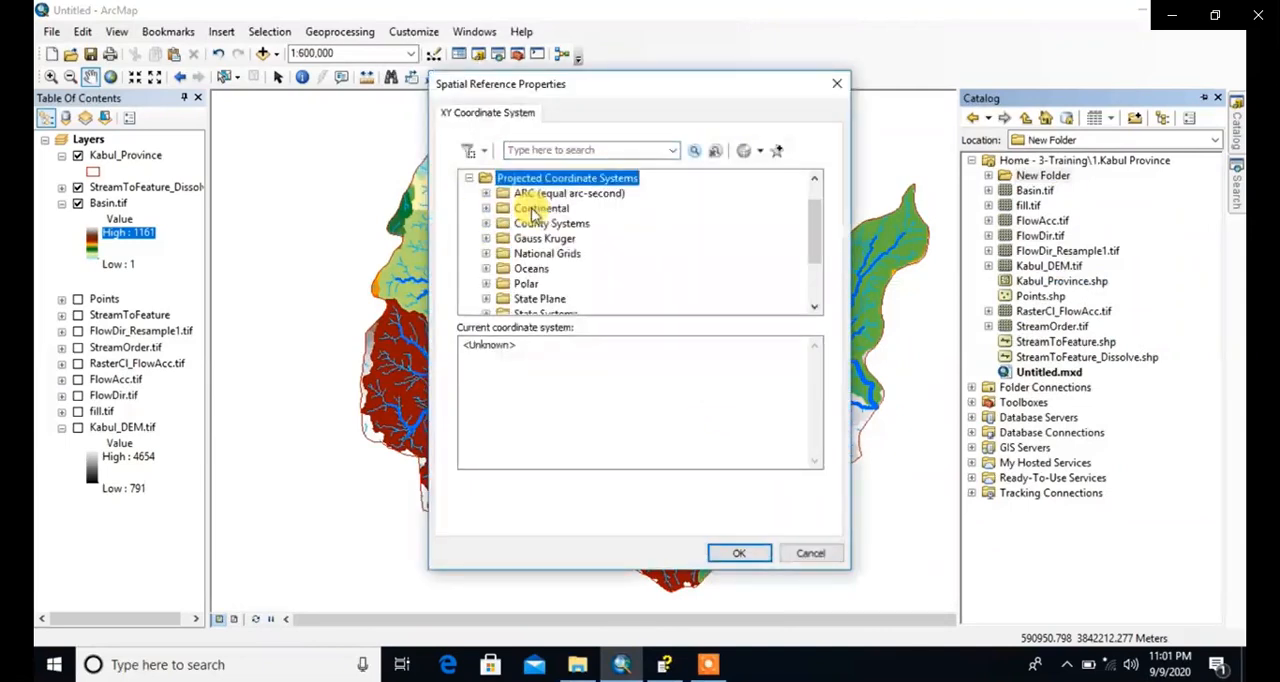
pyautogui.scroll(-2, 568, 256)
pyautogui.click(487, 272)
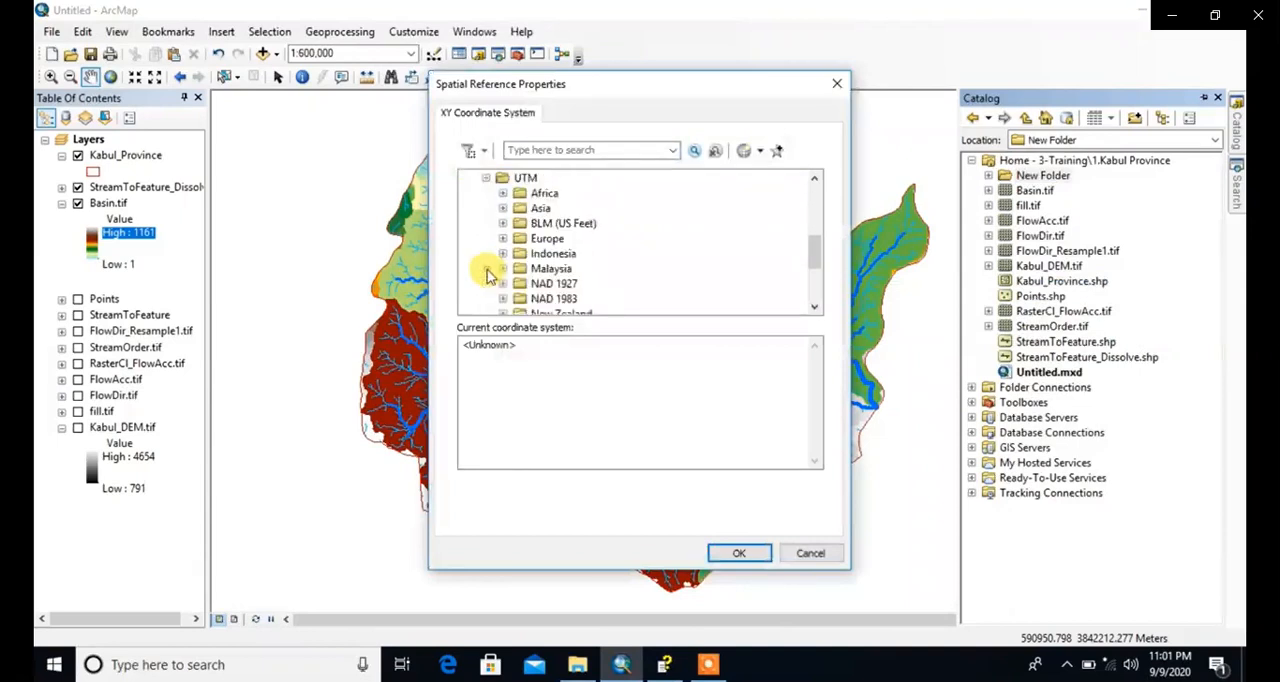
pyautogui.scroll(-3, 517, 278)
pyautogui.click(503, 268)
pyautogui.click(518, 283)
pyautogui.scroll(-4, 520, 290)
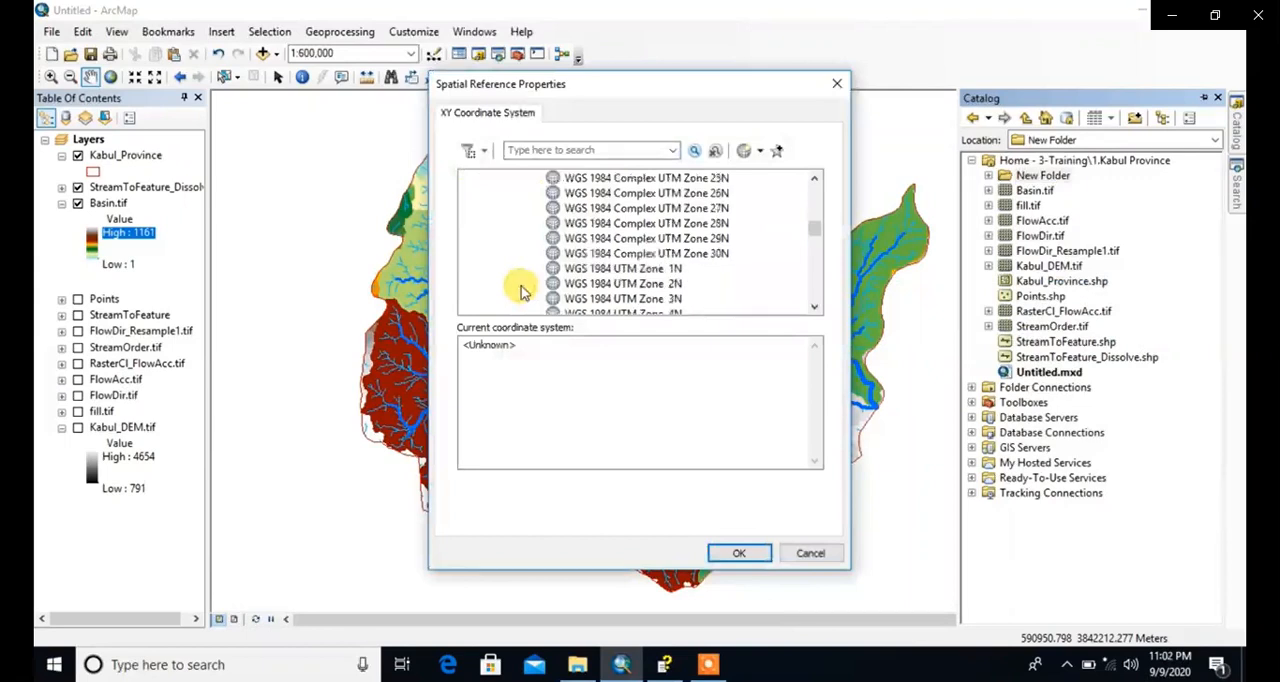
pyautogui.scroll(-3, 522, 290)
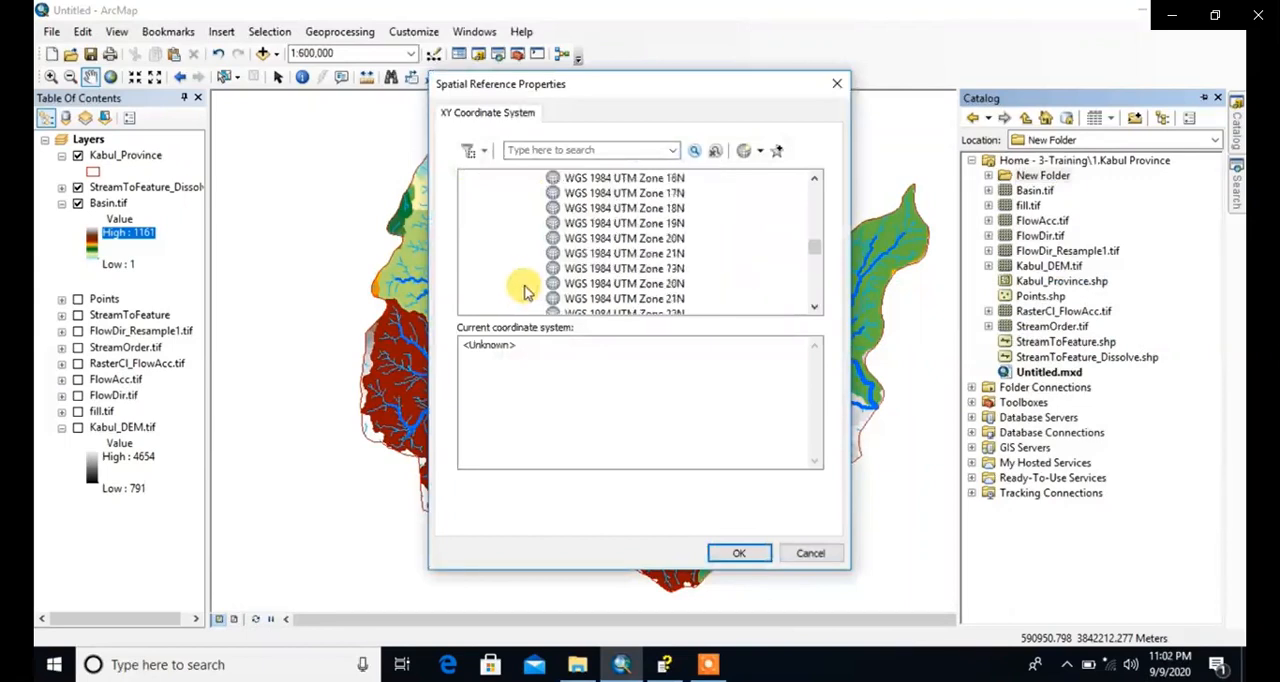
pyautogui.scroll(-1, 527, 288)
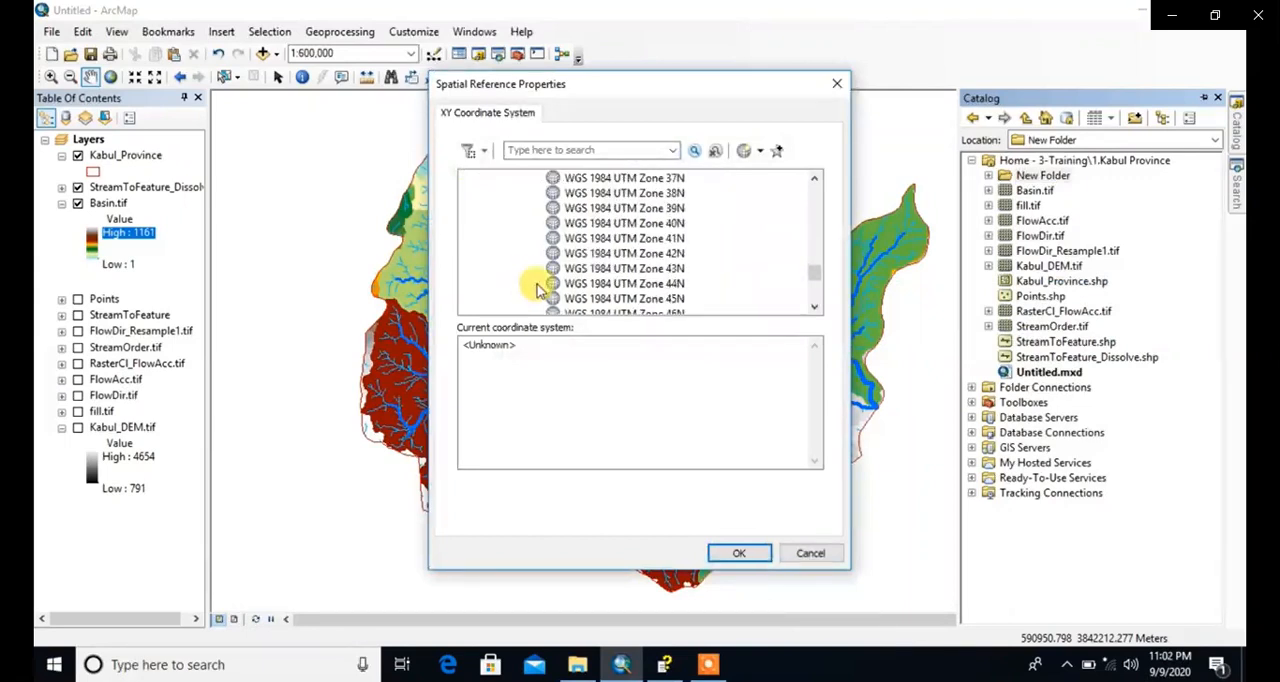
pyautogui.click(598, 255)
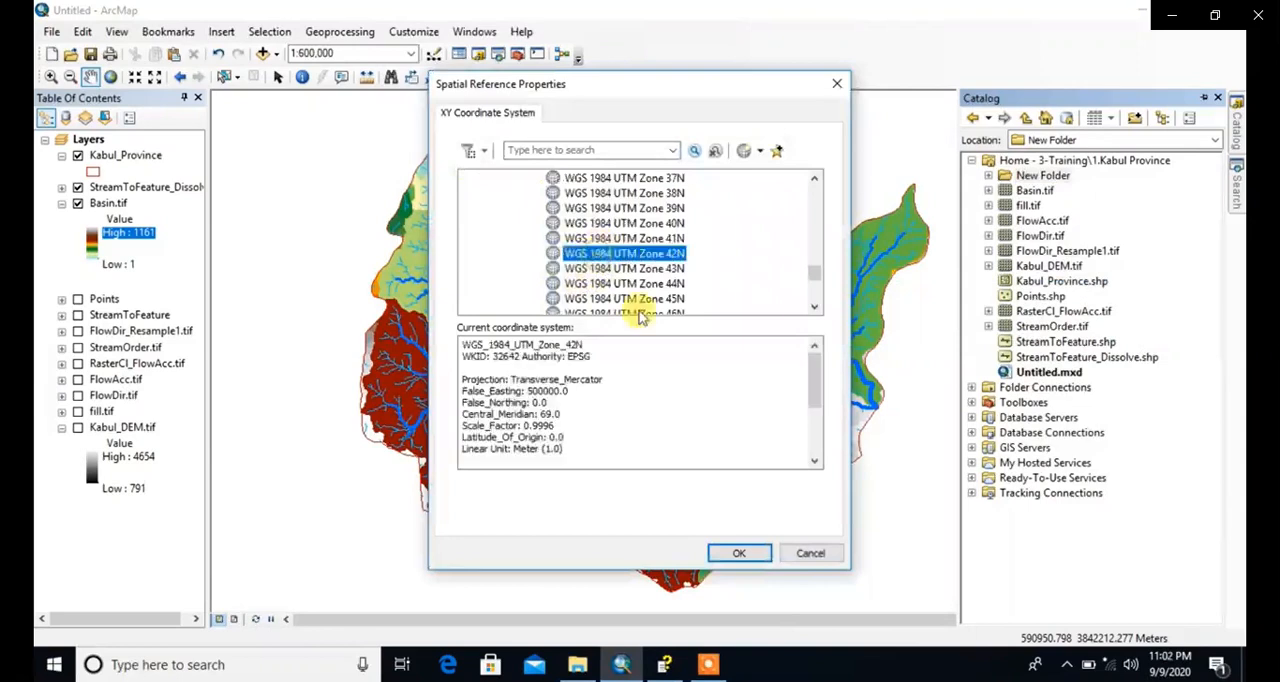
pyautogui.click(739, 553)
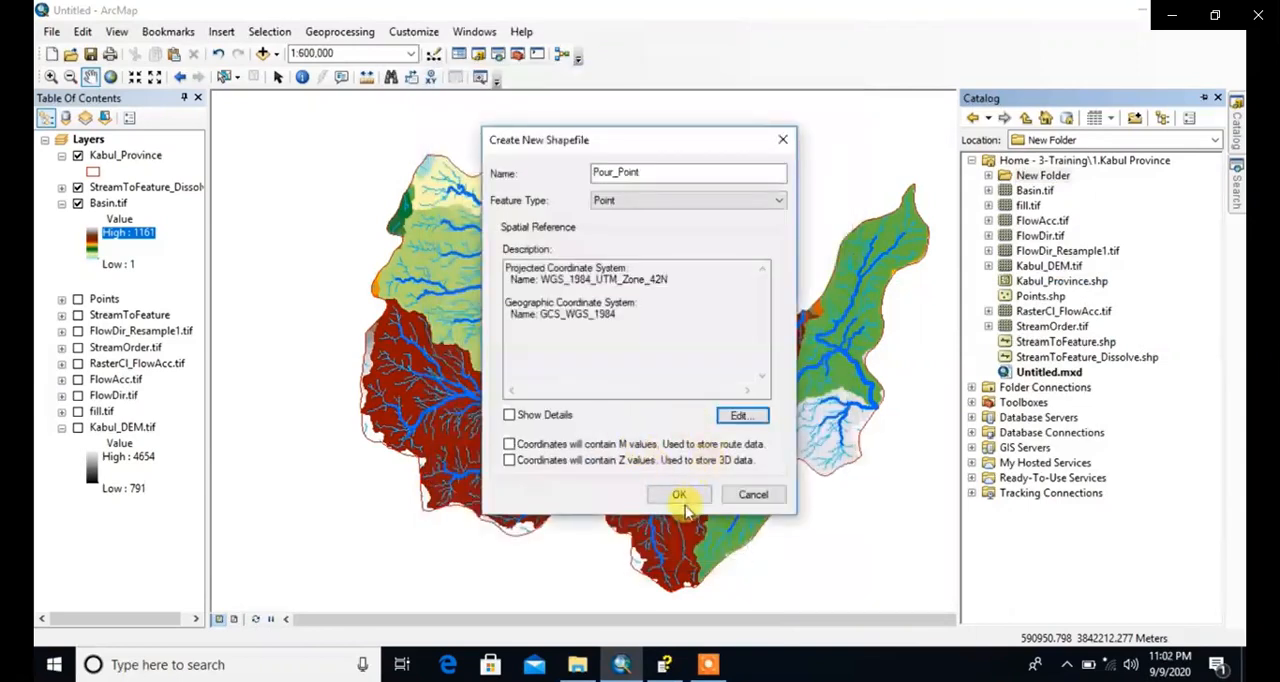
# Step: Choose Point as the feature type and create the Pour_Point shapefile
pyautogui.click(610, 201)
pyautogui.click(610, 211)
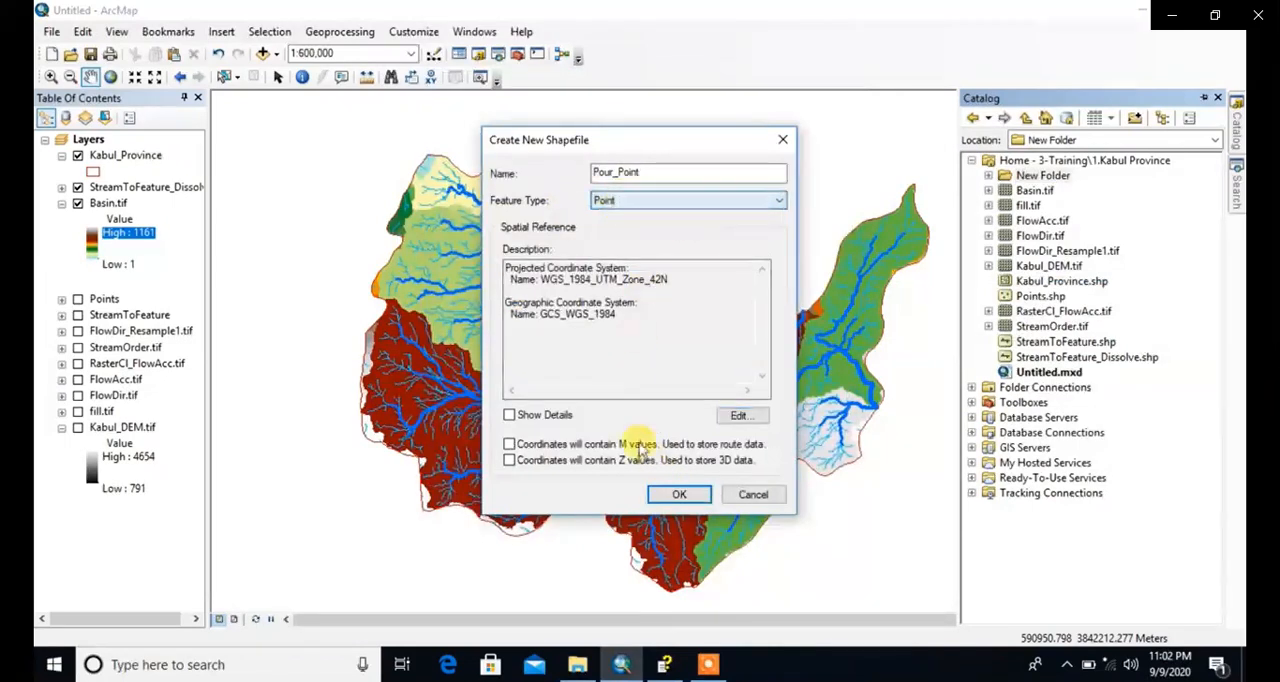
pyautogui.click(656, 492)
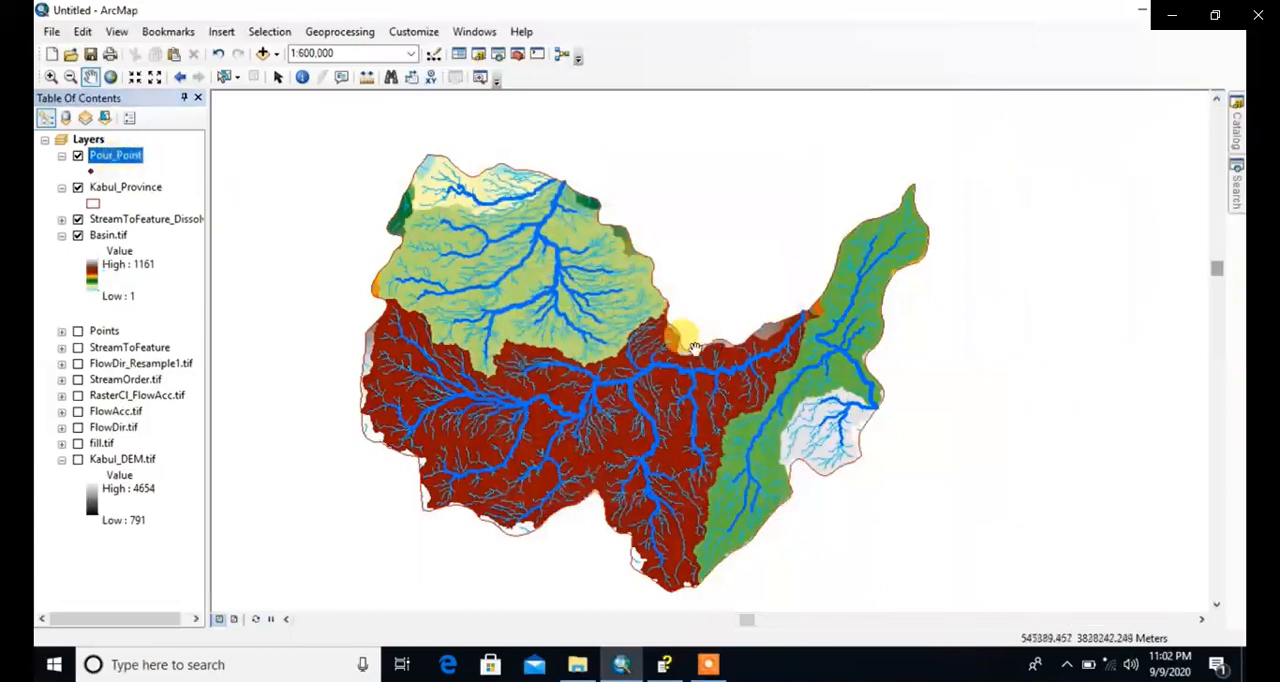
# Step: Show the Editor toolbar and dock it with the other toolbars above the map
pyautogui.scroll(4, 432, 235)
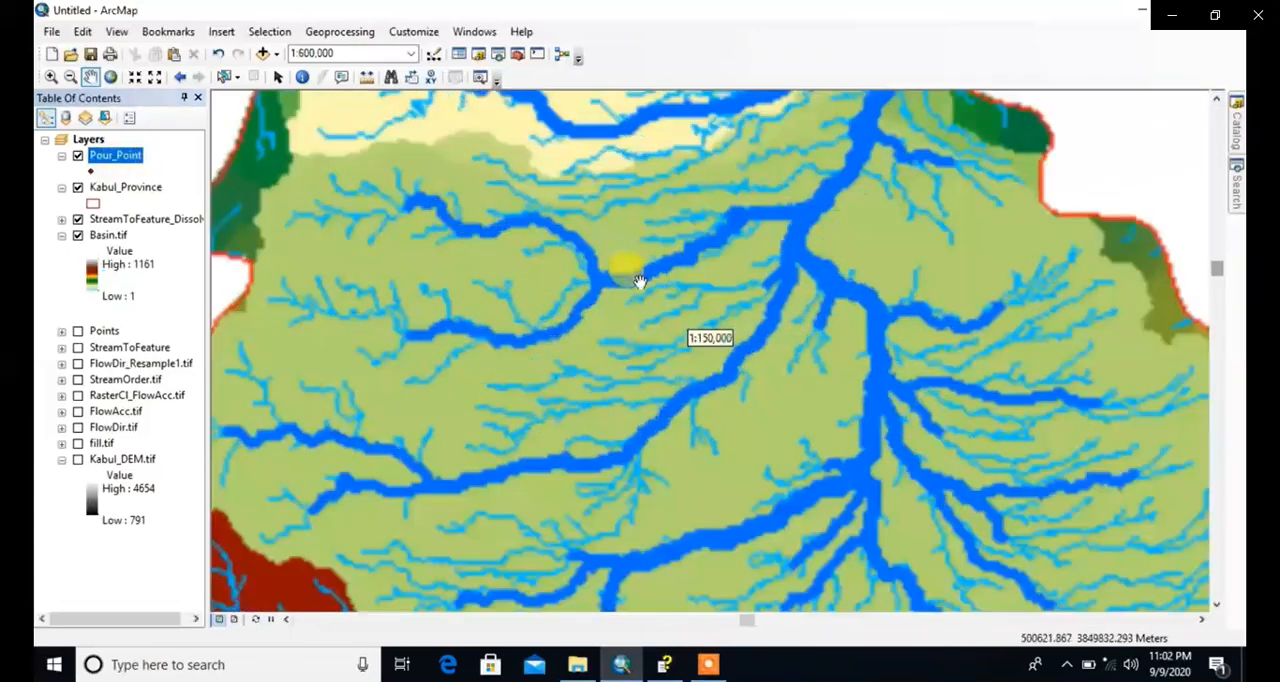
pyautogui.moveTo(440, 231); pyautogui.dragTo(689, 331)
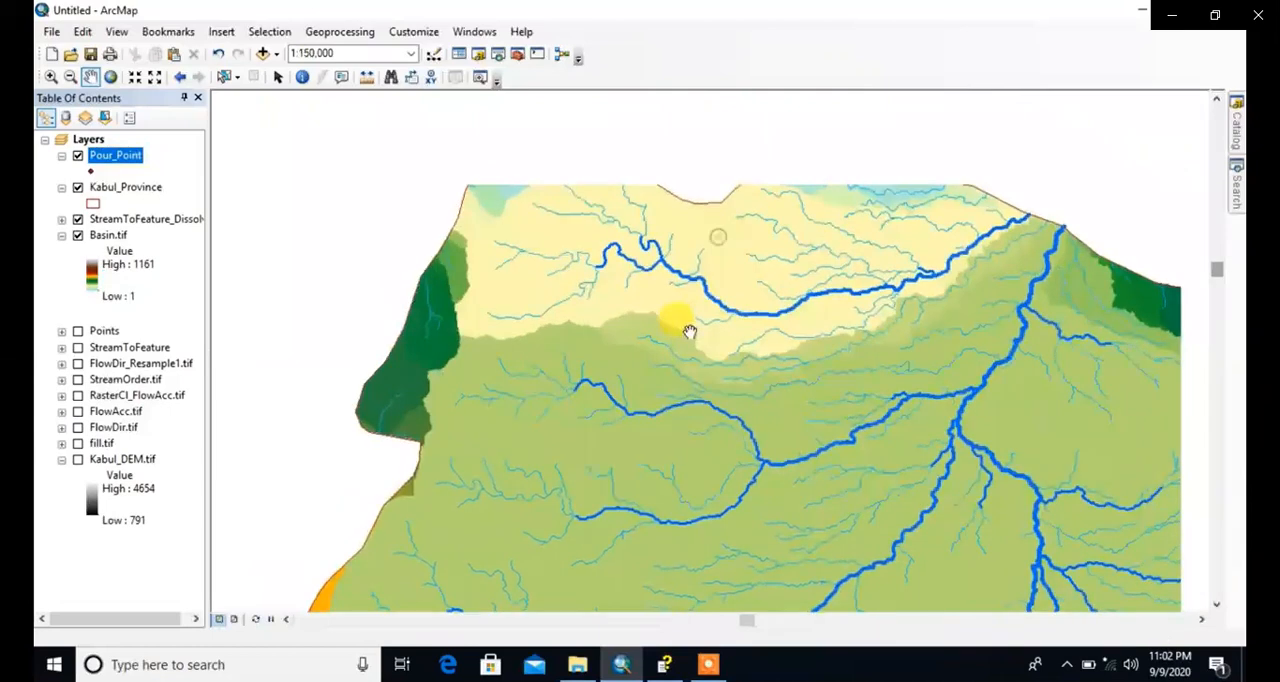
pyautogui.moveTo(677, 390); pyautogui.dragTo(650, 331)
pyautogui.moveTo(714, 430); pyautogui.dragTo(661, 337)
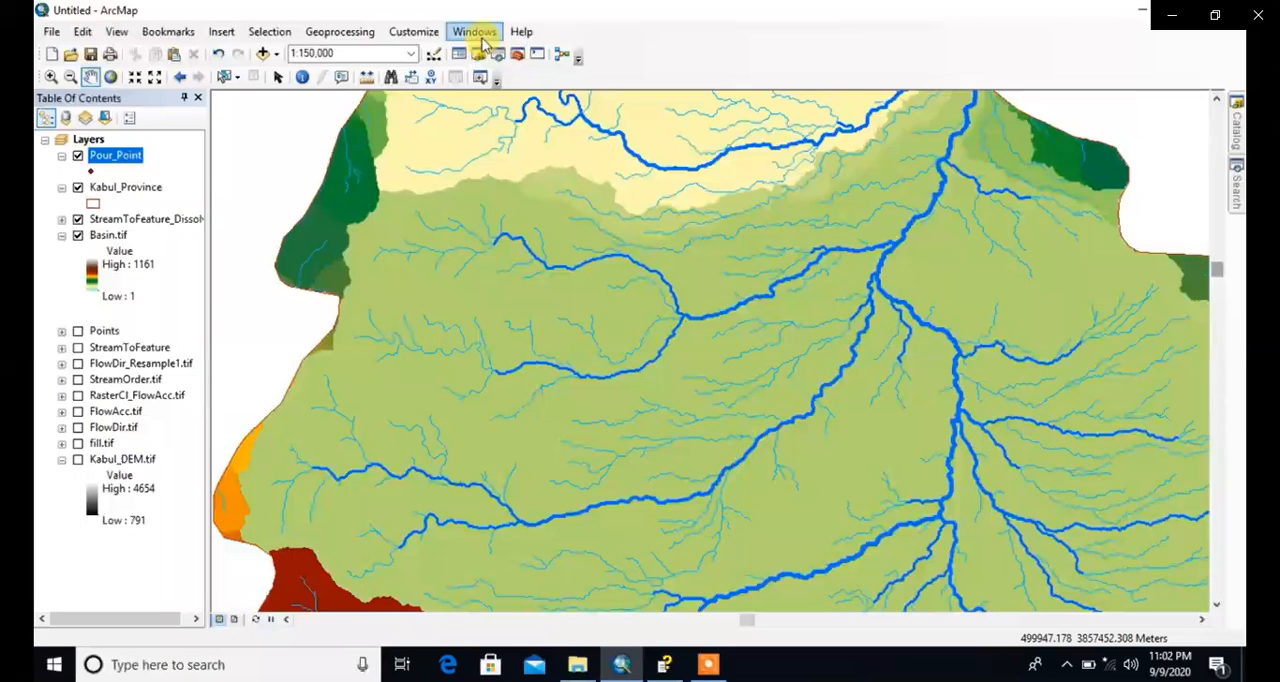
pyautogui.rightClick(704, 45)
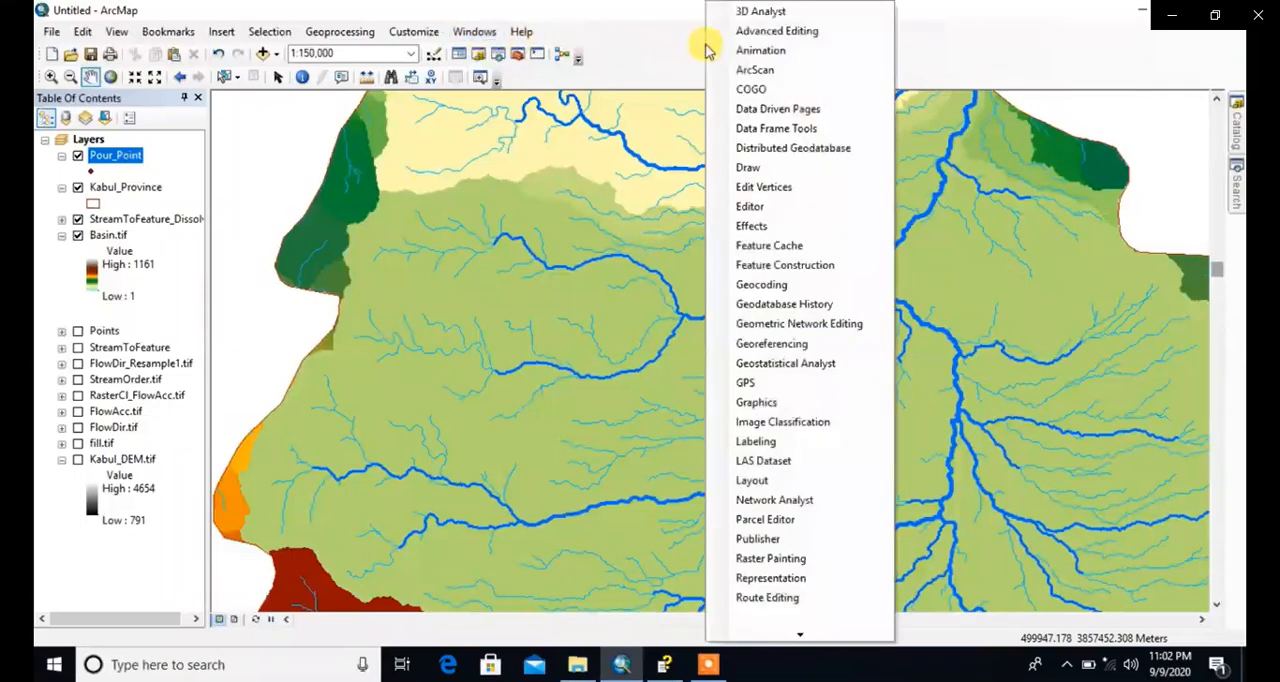
pyautogui.click(758, 208)
pyautogui.moveTo(390, 113); pyautogui.dragTo(737, 63)
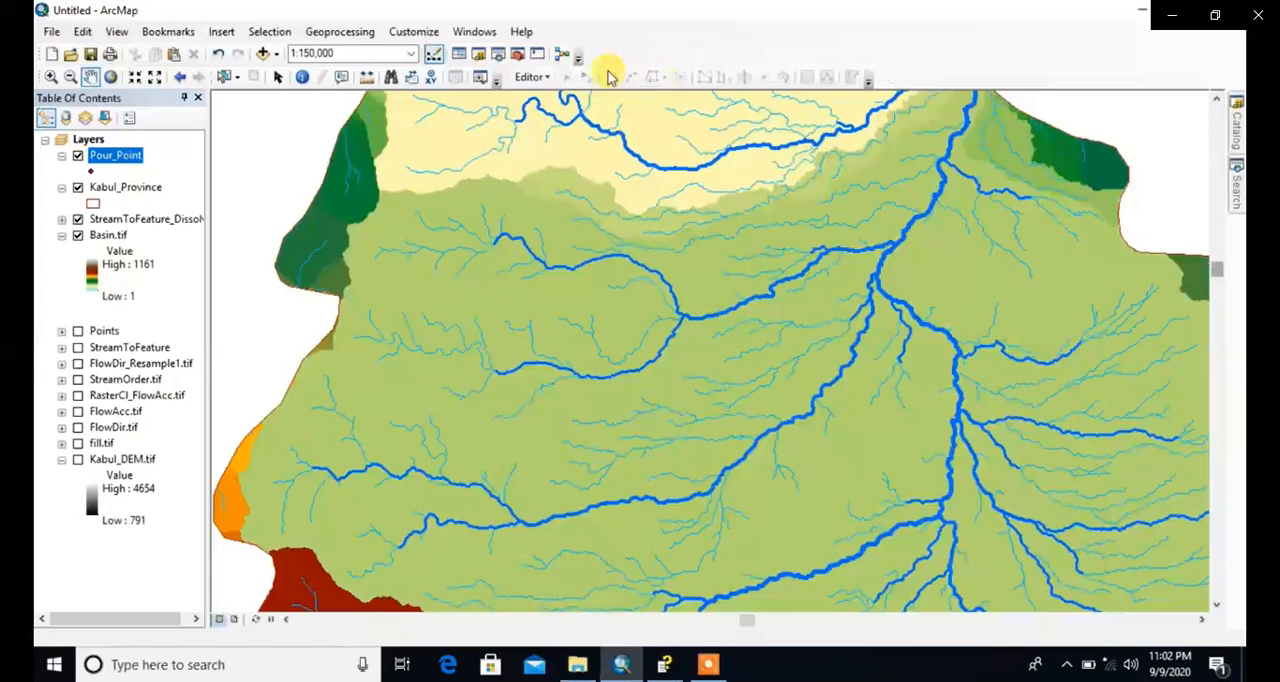
# Step: Start an edit session, choosing the Pour_Point layer as the data to edit
pyautogui.click(548, 79)
pyautogui.click(572, 95)
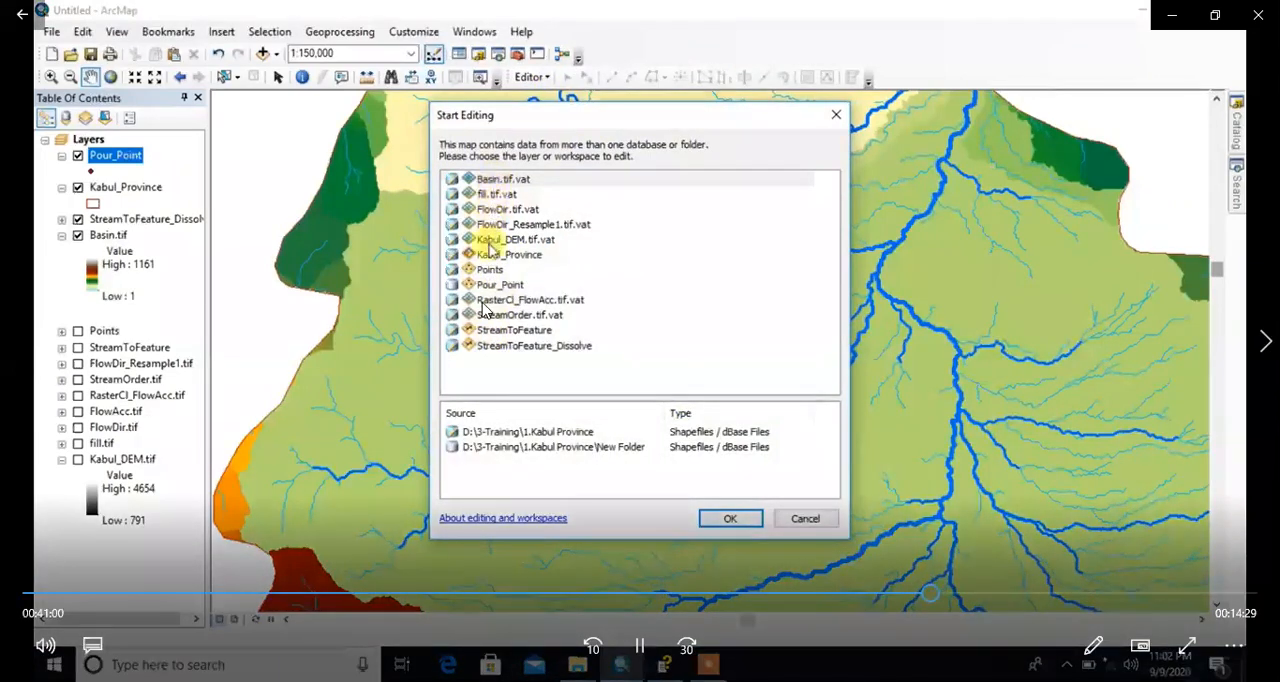
pyautogui.click(497, 285)
pyautogui.press('space')
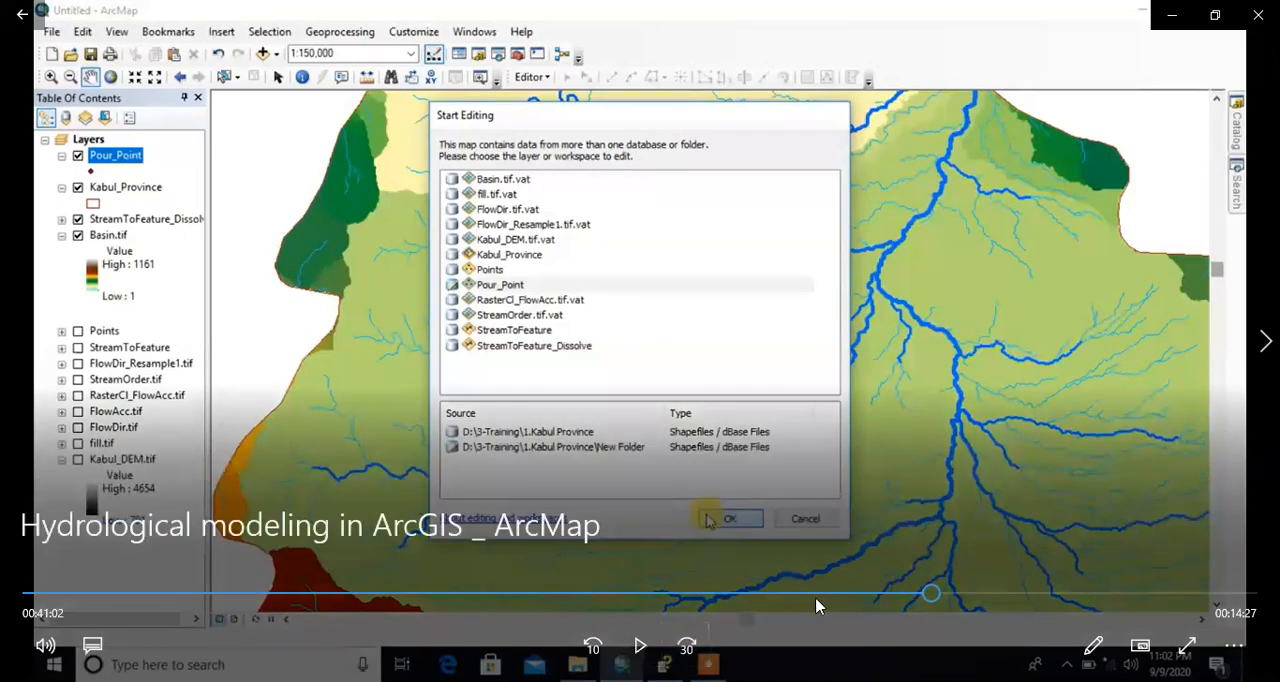
pyautogui.click(893, 598)
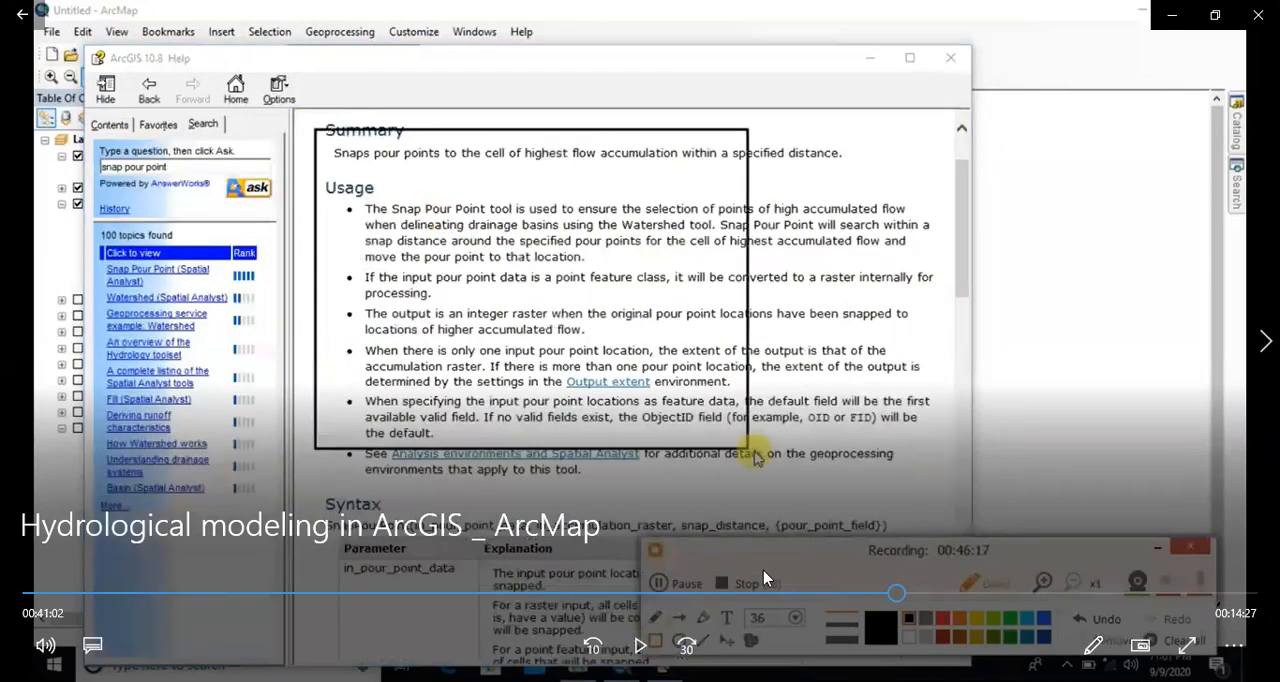
pyautogui.click(640, 645)
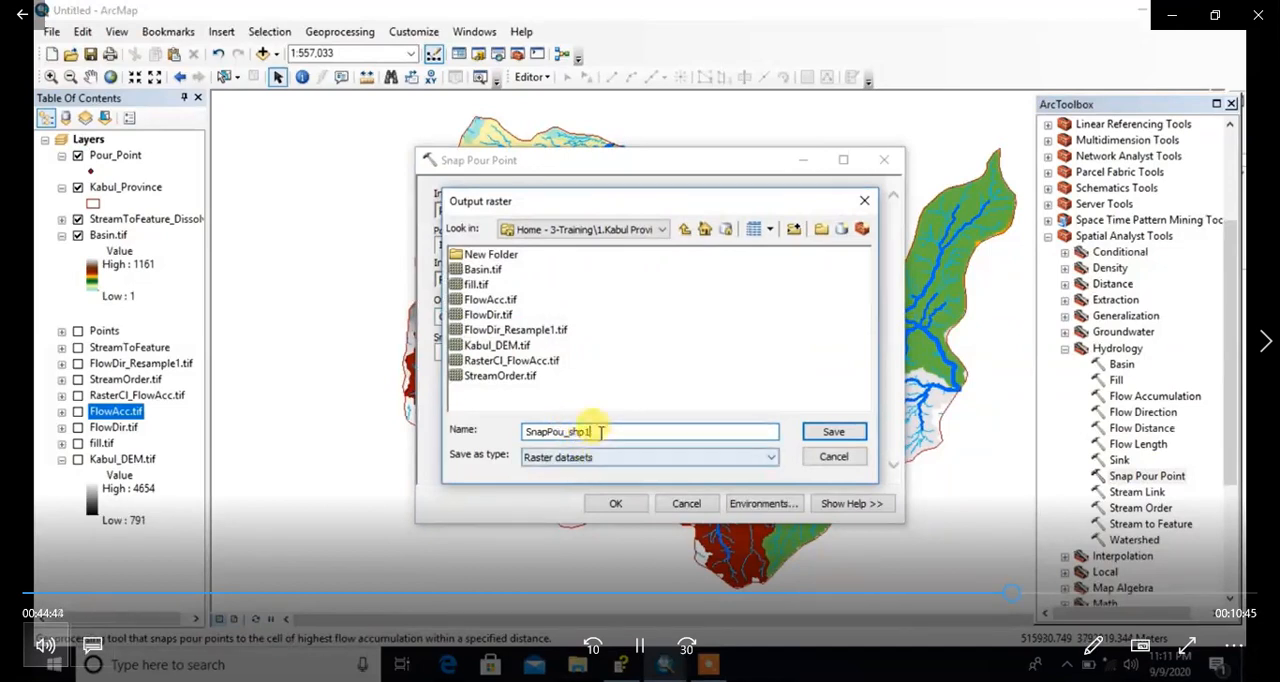
# Step: Try to run Snap Pour Point on Pour_Point with the Id field and output raster SnapPou_shp1 in 1.Kabul Province
pyautogui.click(833, 432)
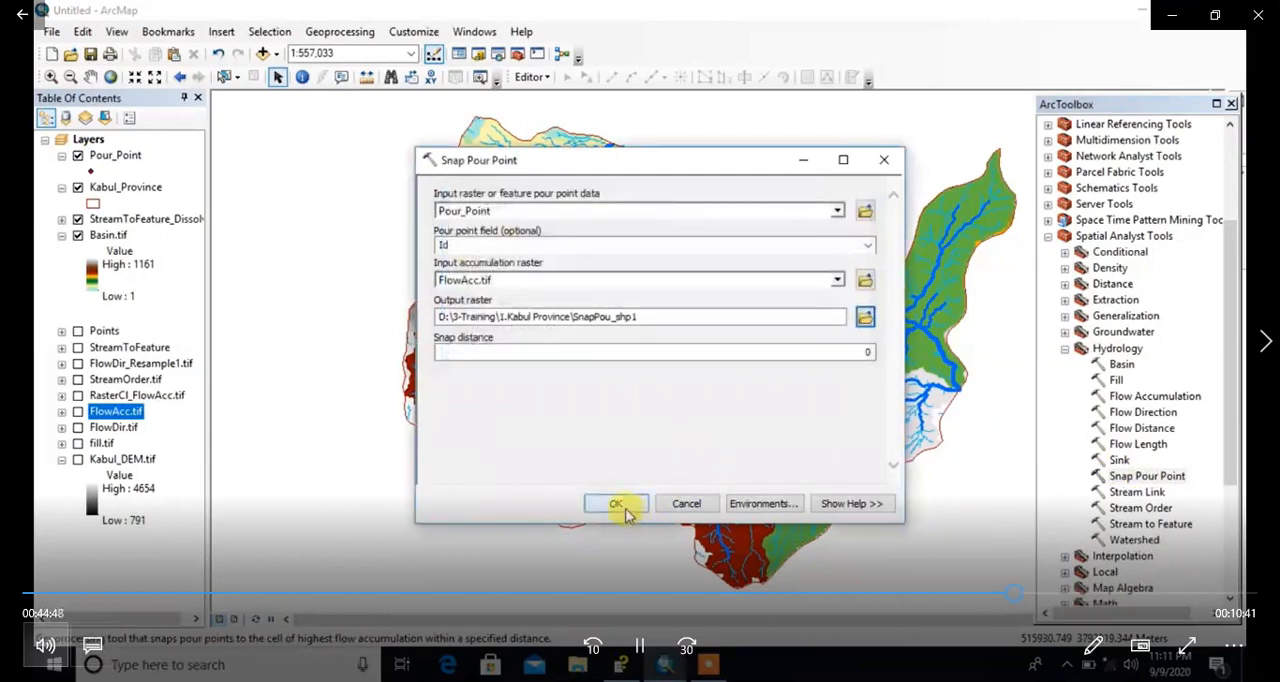
pyautogui.click(868, 245)
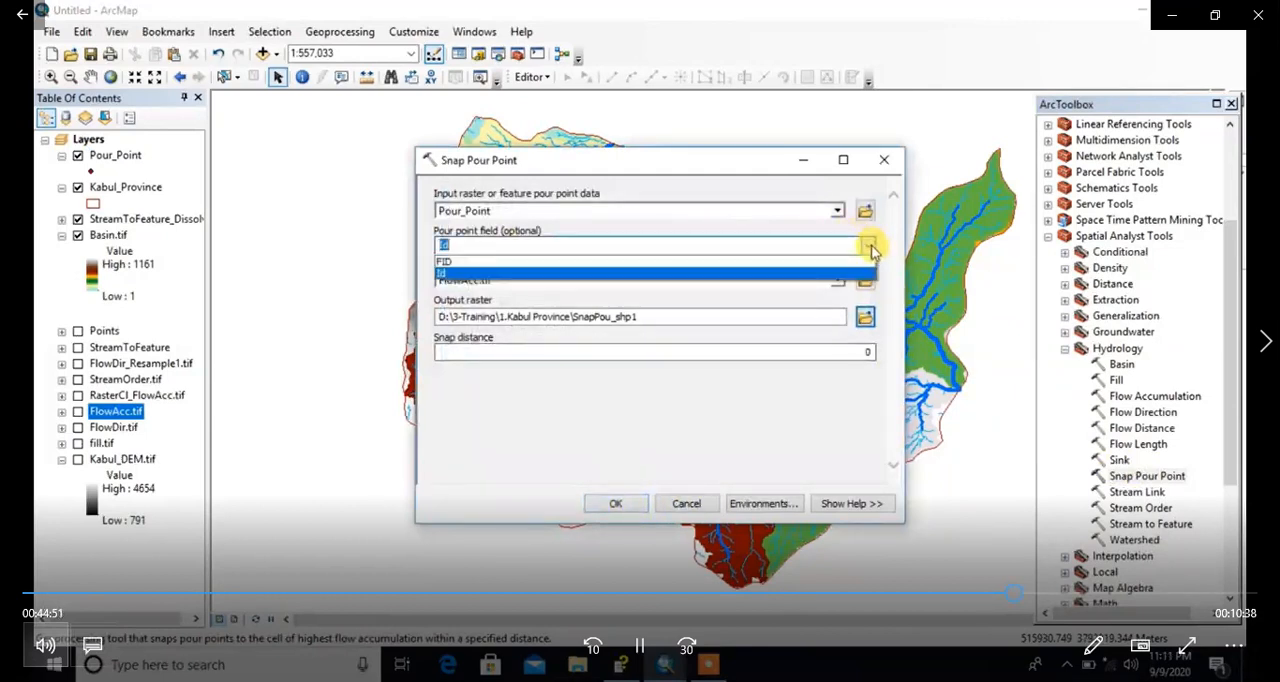
pyautogui.click(456, 273)
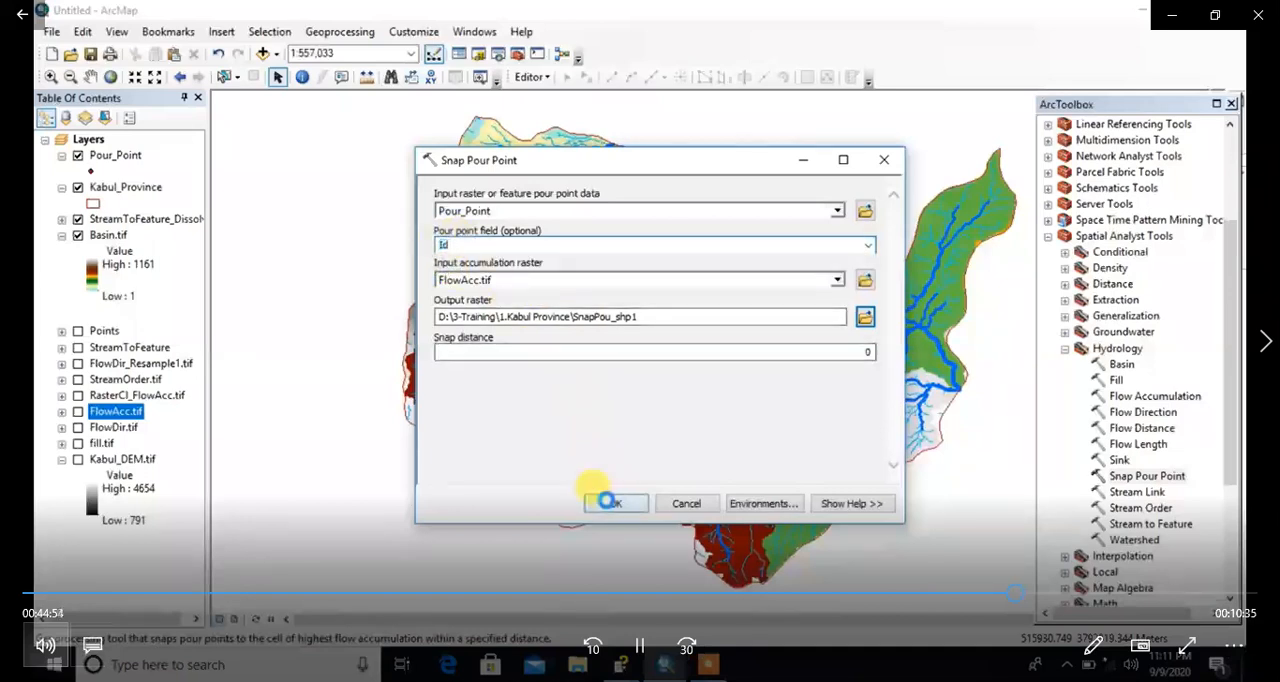
pyautogui.click(606, 502)
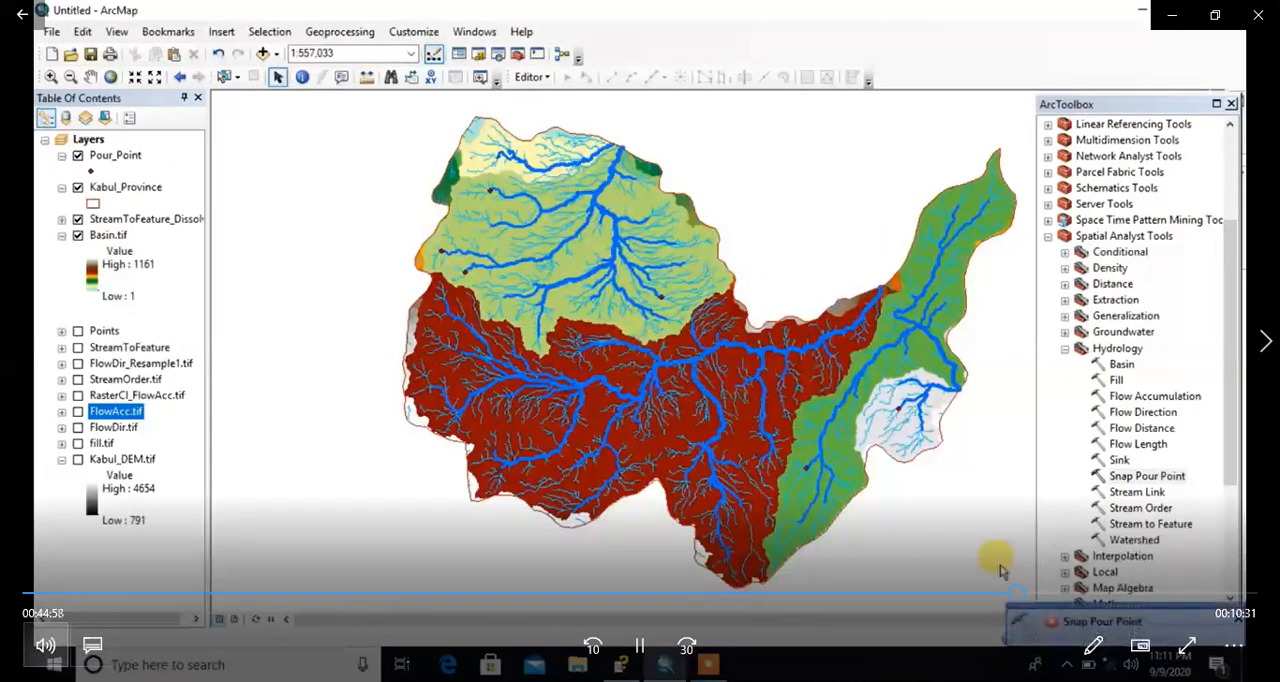
# Step: Reopen the Snap Pour Point tool and set Pour_Point as pour point data and FlowAcc.tif as accumulation raster
pyautogui.doubleClick(1138, 483)
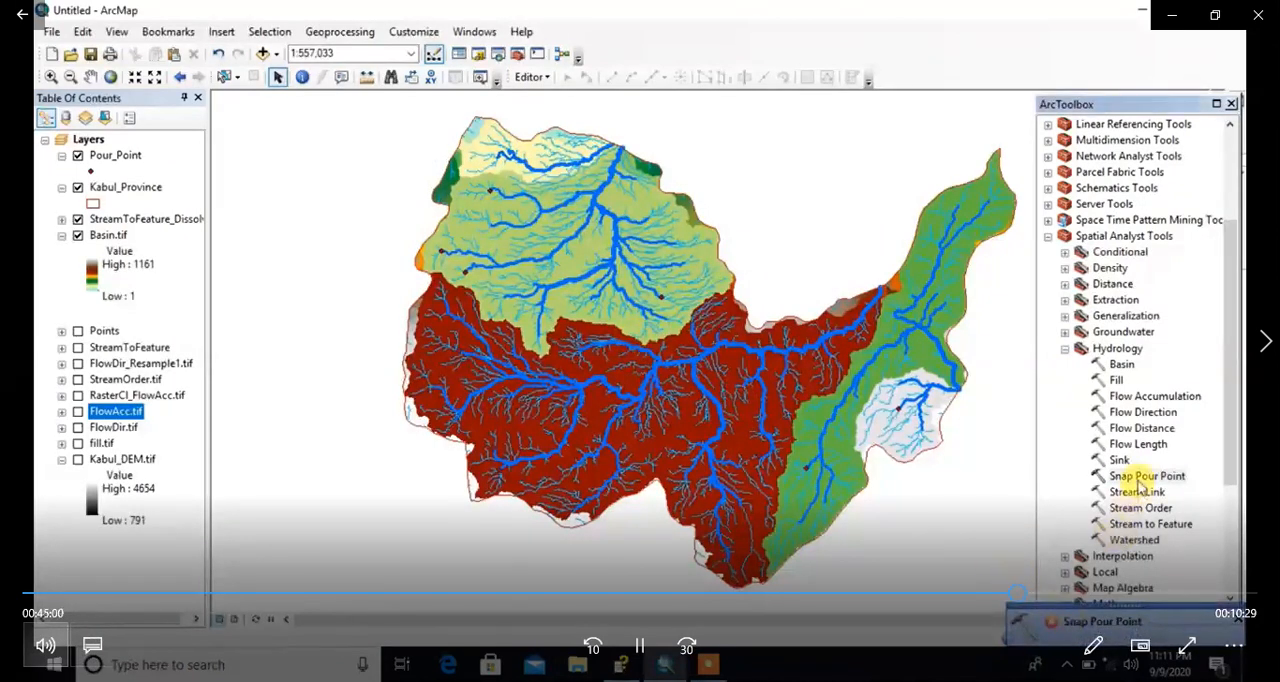
pyautogui.click(837, 211)
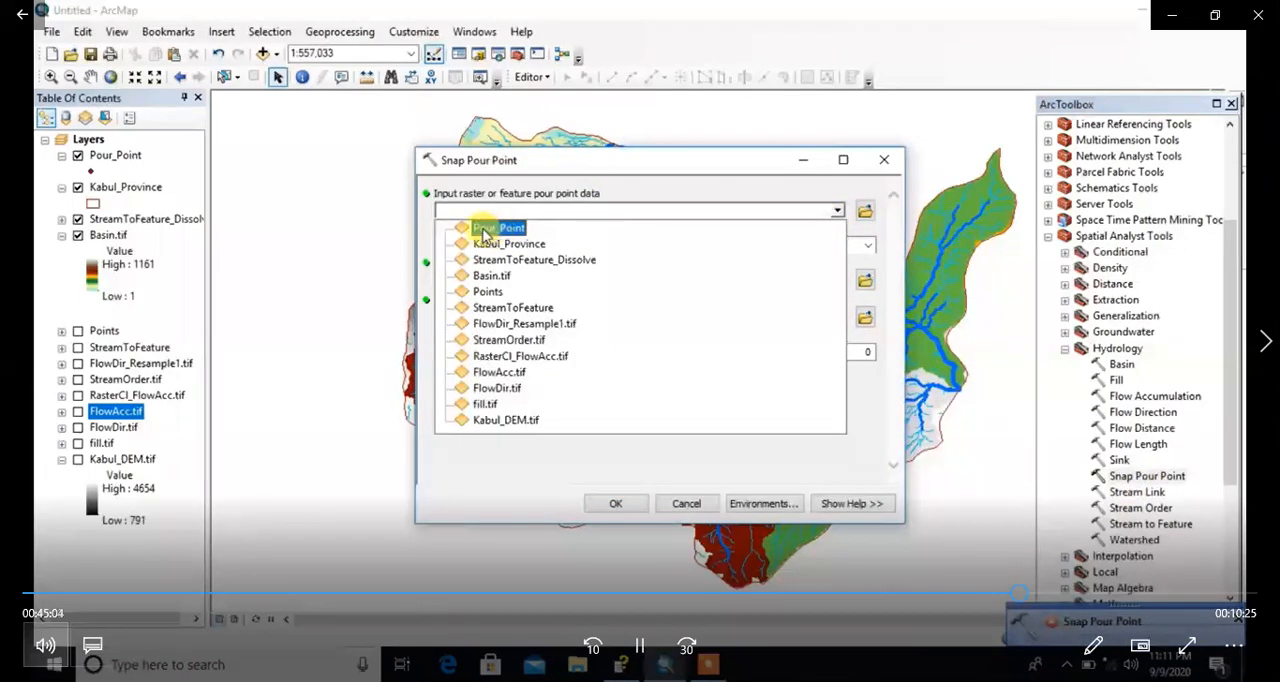
pyautogui.click(497, 228)
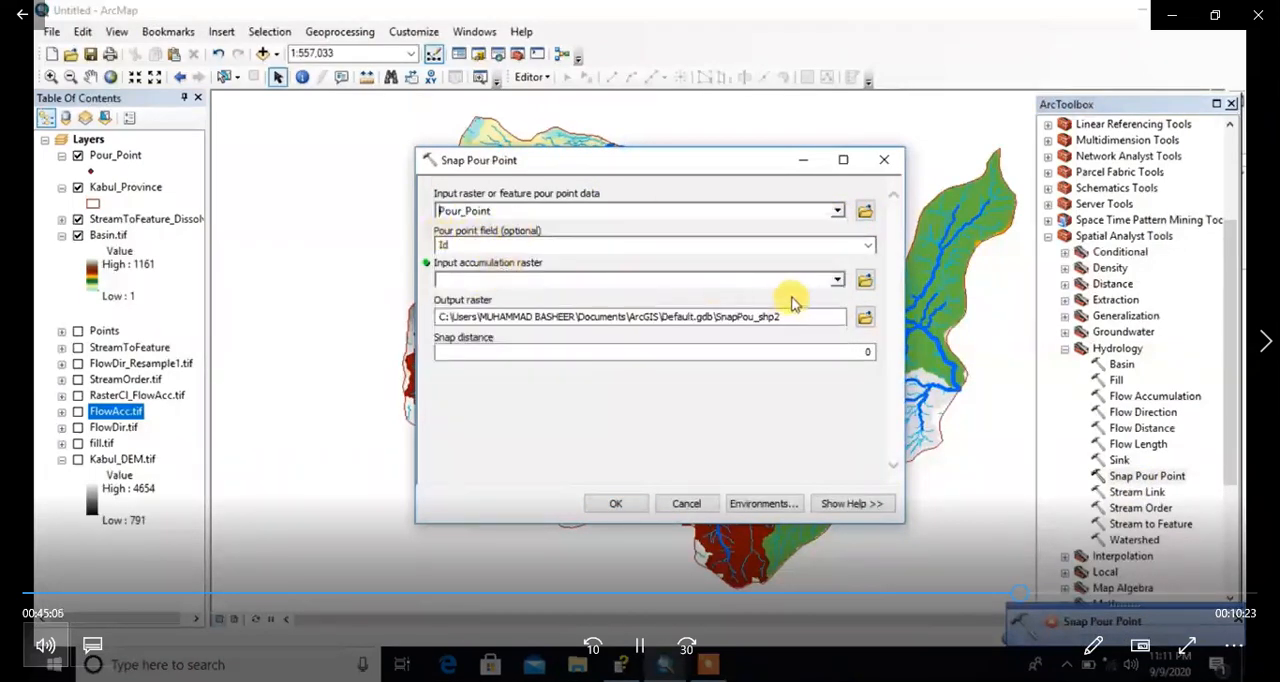
pyautogui.moveTo(115, 411); pyautogui.dragTo(510, 283)
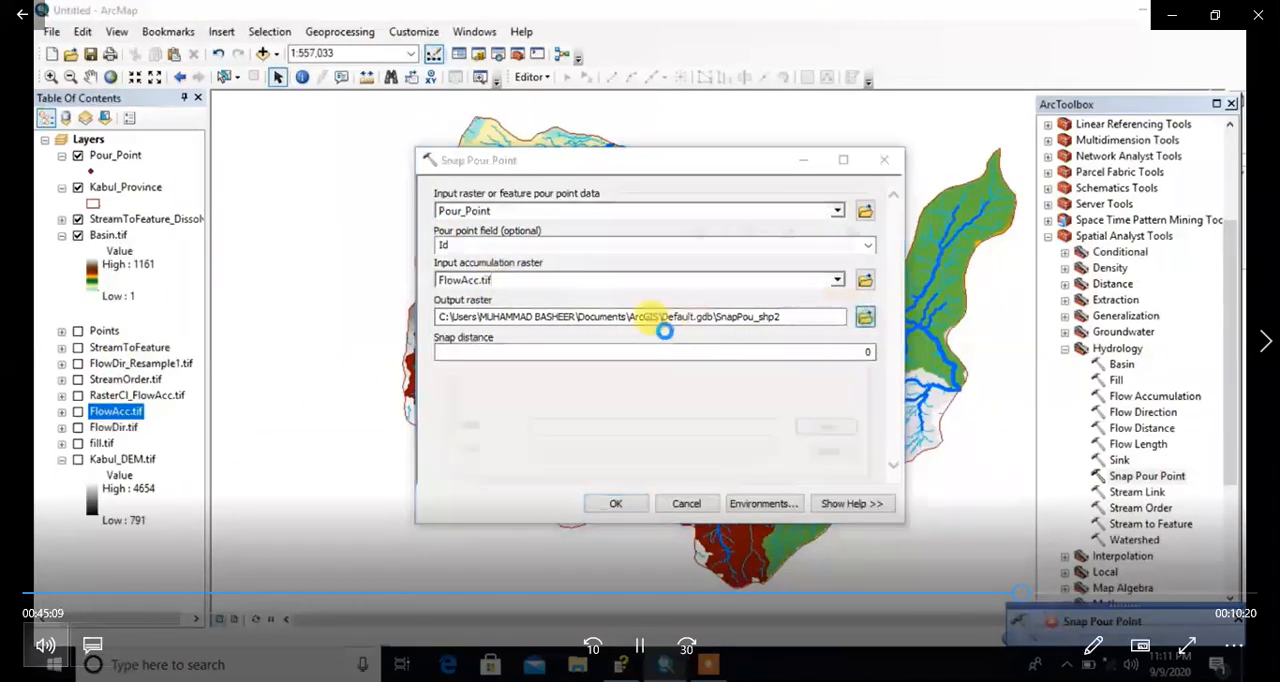
# Step: Save the output raster as SnapPour.tif in the 1.Kabul Province folder and run Snap Pour Point
pyautogui.rightClick(590, 431)
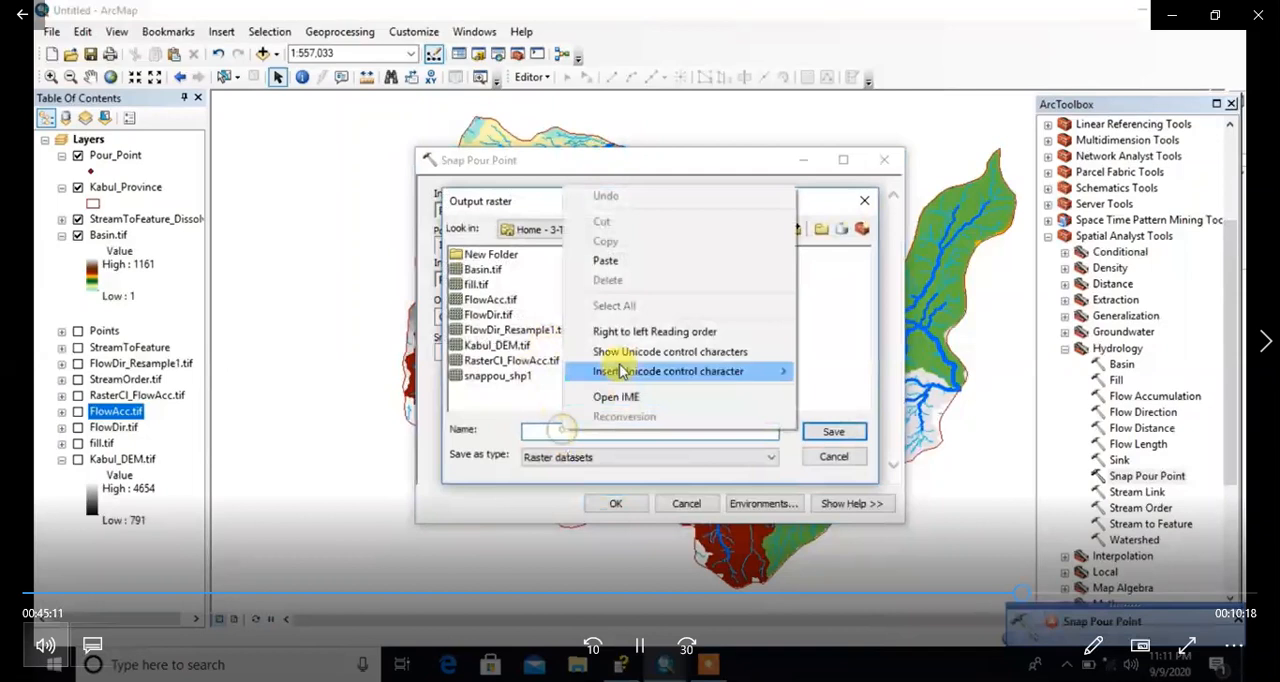
pyautogui.click(610, 253)
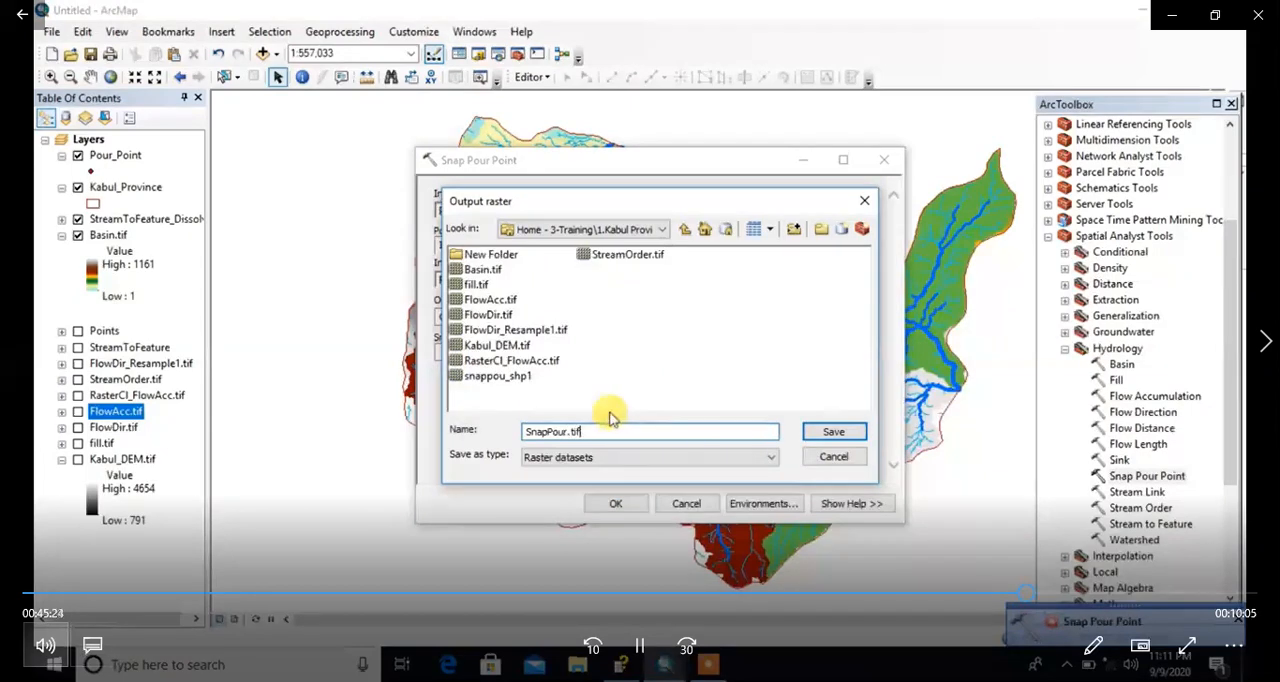
pyautogui.click(658, 463)
pyautogui.click(650, 474)
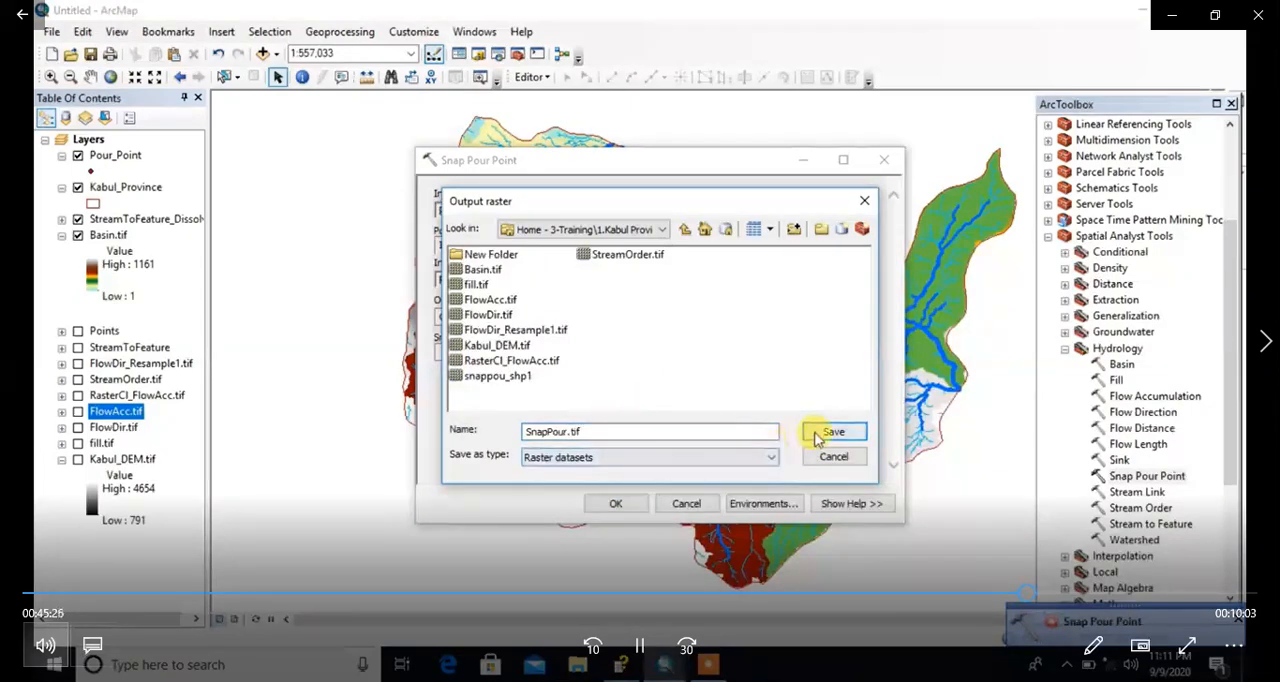
pyautogui.click(832, 432)
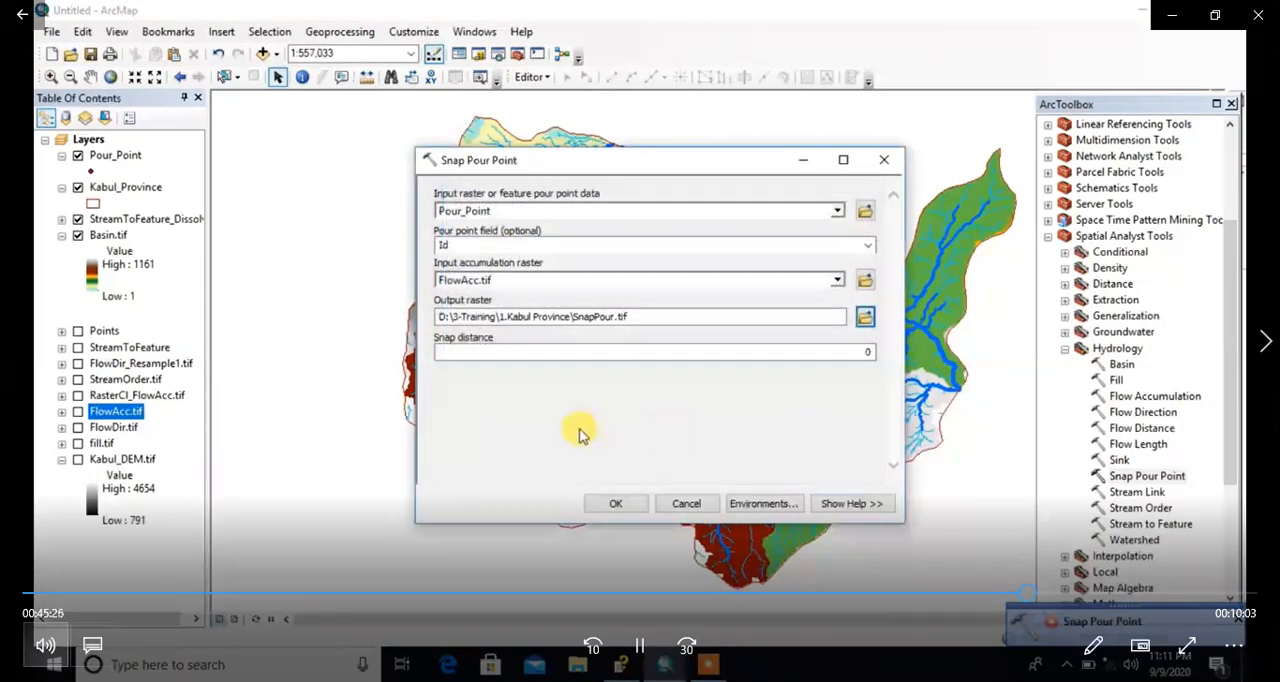
pyautogui.click(616, 505)
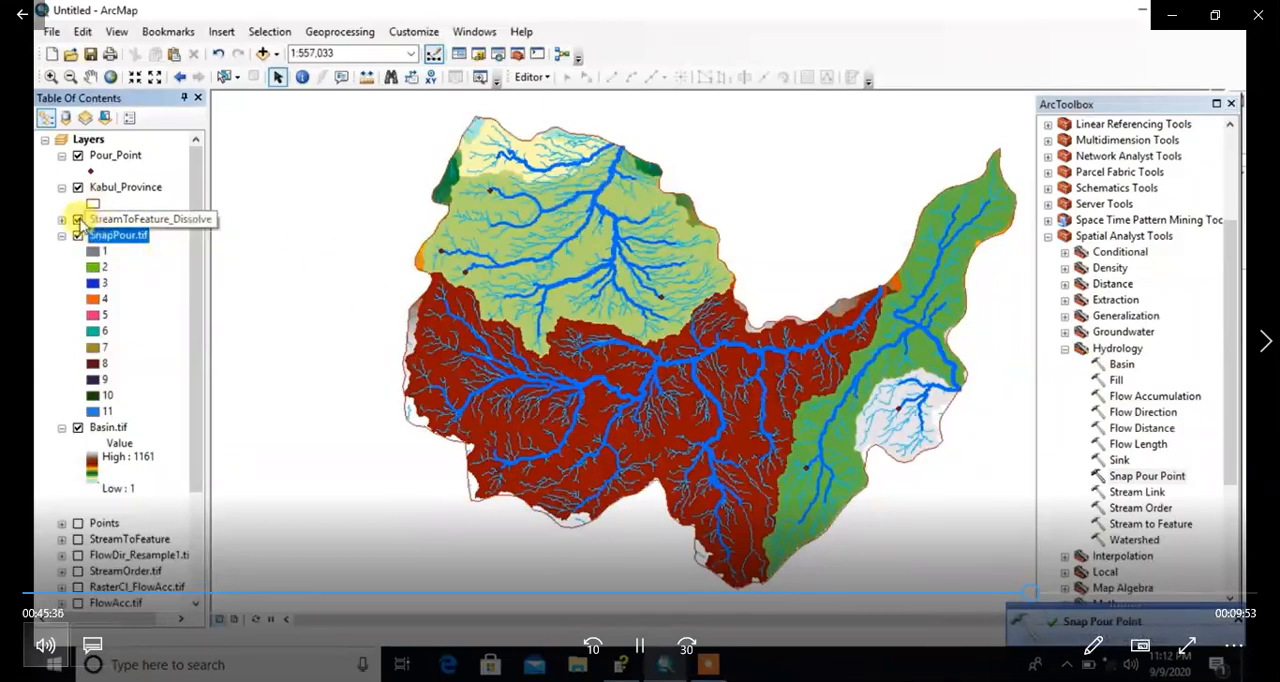
# Step: Examine the snapped cell at the westernmost northern pour point up close and mark it with an arrow from SnapPour.tif class 2
pyautogui.click(78, 219)
pyautogui.click(78, 220)
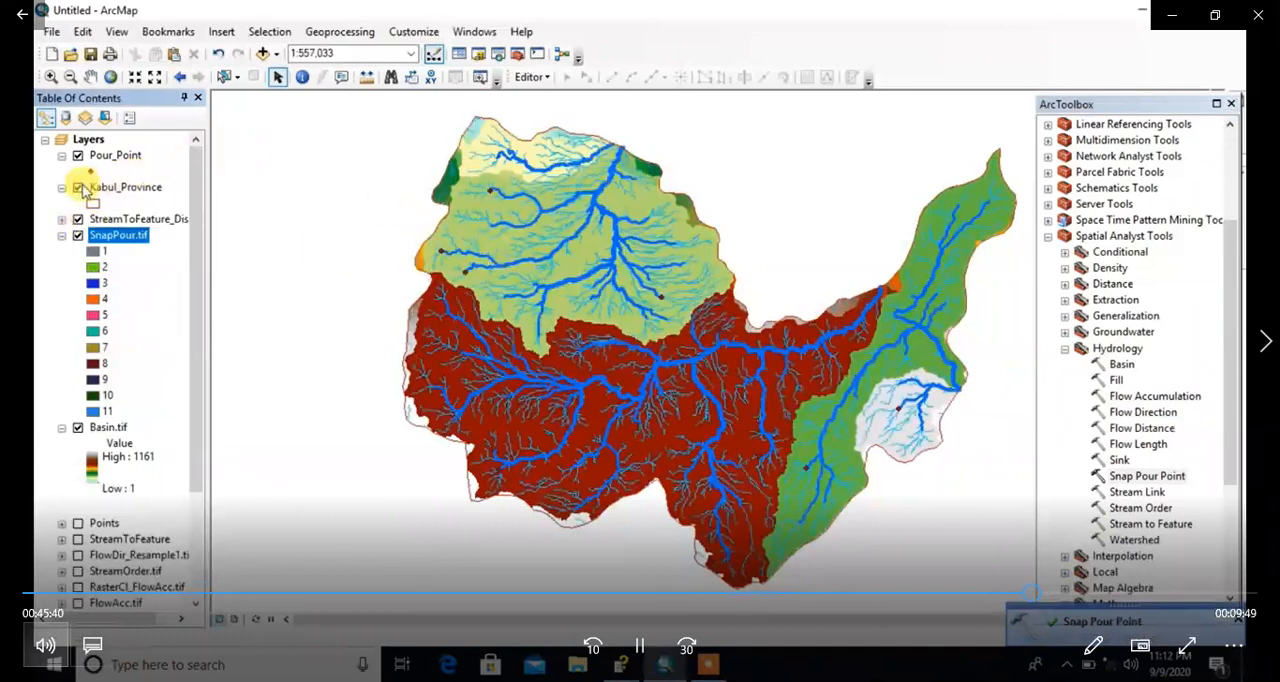
pyautogui.click(50, 77)
pyautogui.moveTo(418, 236); pyautogui.dragTo(468, 270)
pyautogui.moveTo(652, 296); pyautogui.dragTo(748, 376)
pyautogui.moveTo(582, 299); pyautogui.dragTo(787, 420)
pyautogui.click(92, 77)
pyautogui.moveTo(671, 317); pyautogui.dragTo(684, 420)
pyautogui.scroll(-2, 650, 409)
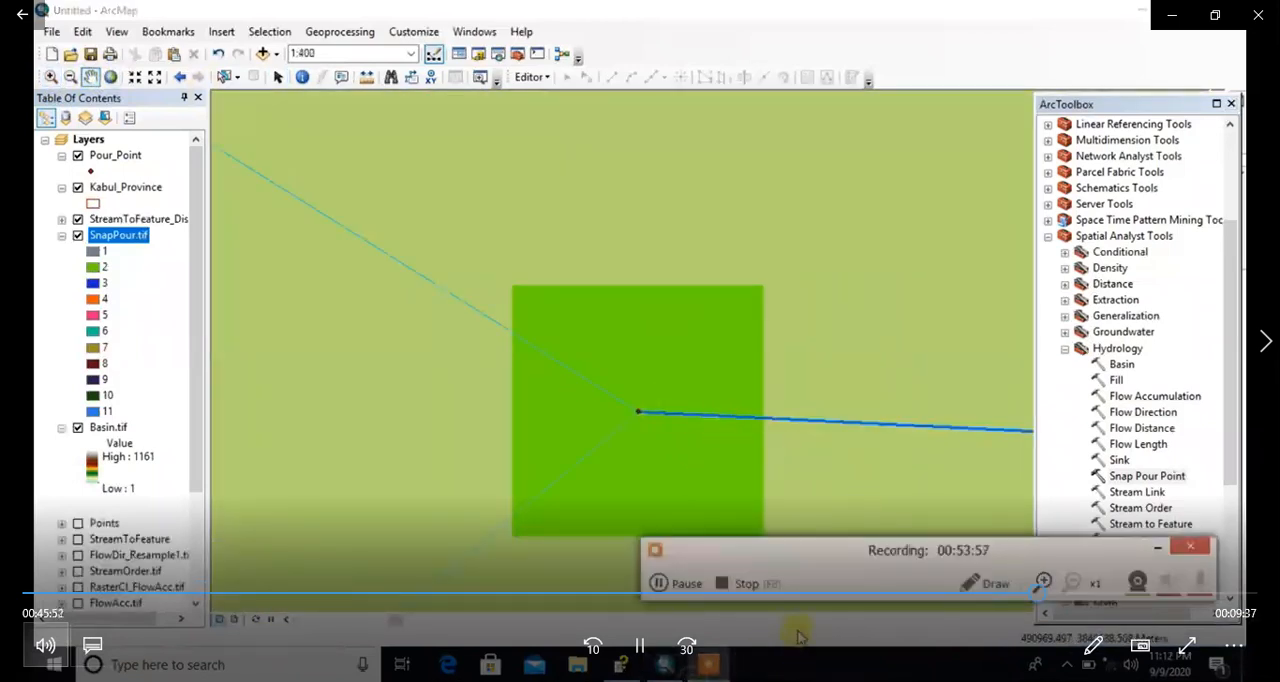
pyautogui.click(982, 588)
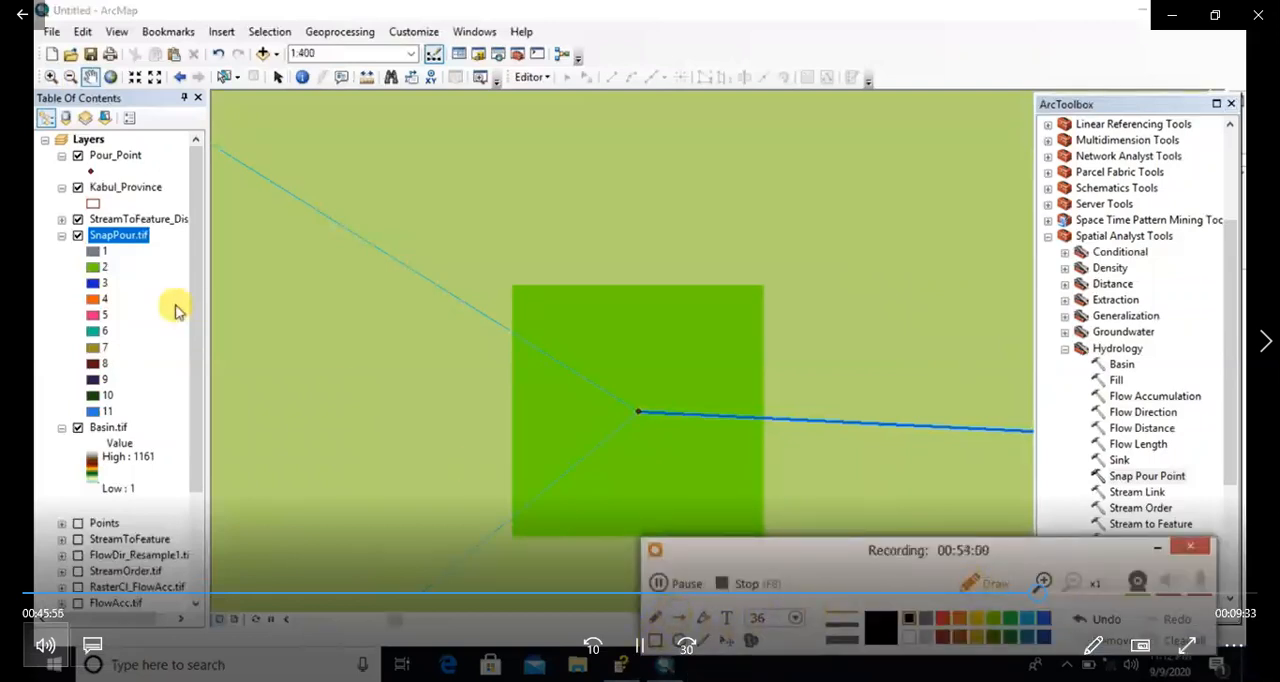
pyautogui.moveTo(261, 322); pyautogui.dragTo(537, 379)
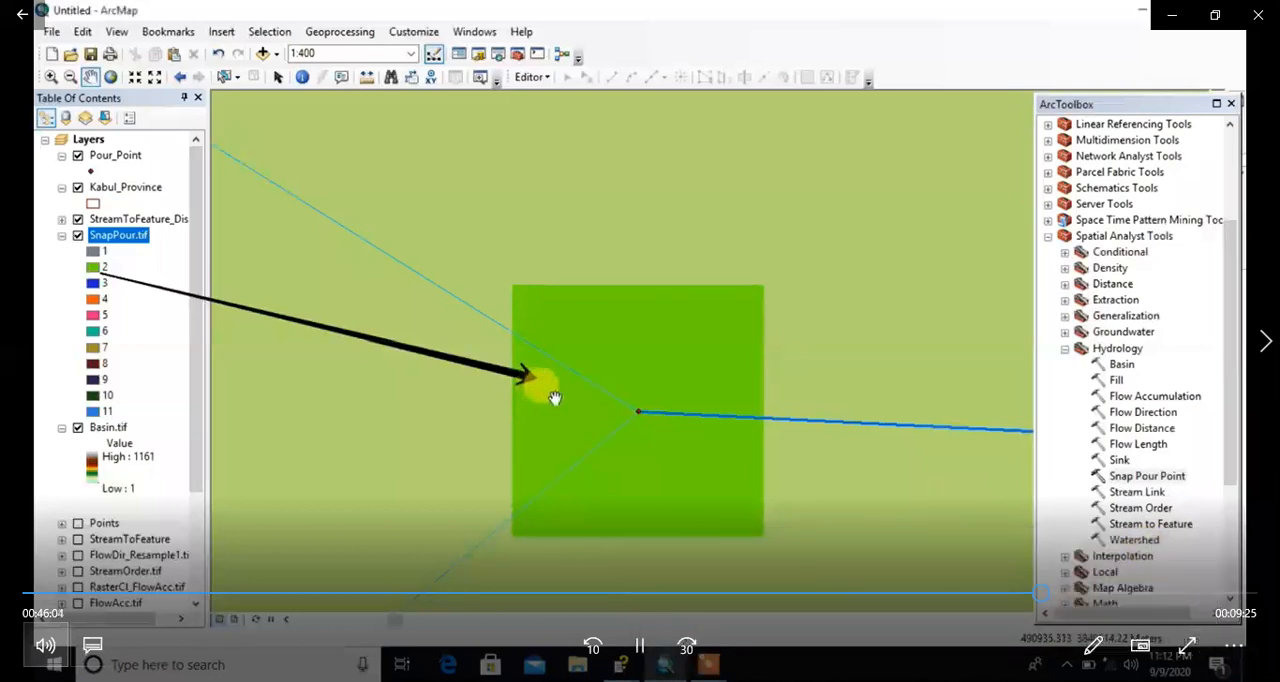
# Step: Examine the snapped cell at the neighbouring pour point to the southeast up close
pyautogui.scroll(-5, 709, 434)
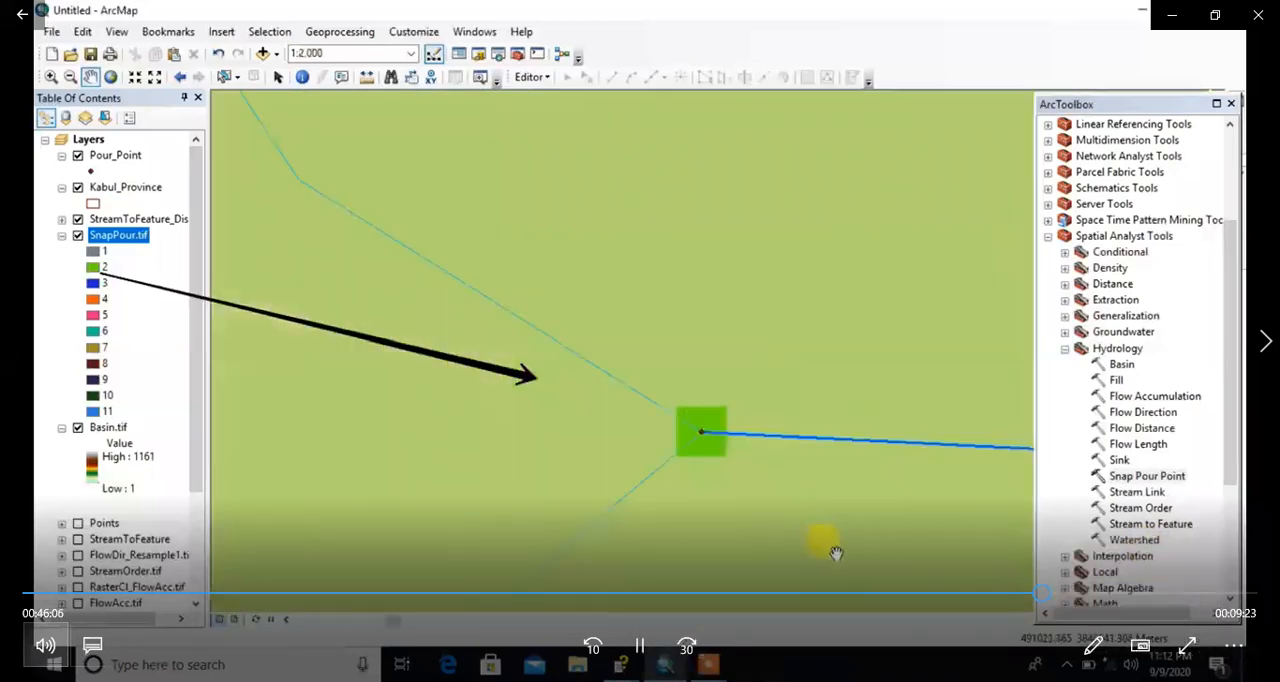
pyautogui.moveTo(834, 553); pyautogui.dragTo(565, 356)
pyautogui.moveTo(751, 481); pyautogui.dragTo(630, 189)
pyautogui.moveTo(952, 523); pyautogui.dragTo(622, 283)
pyautogui.moveTo(832, 452); pyautogui.dragTo(538, 371)
pyautogui.scroll(-5, 628, 397)
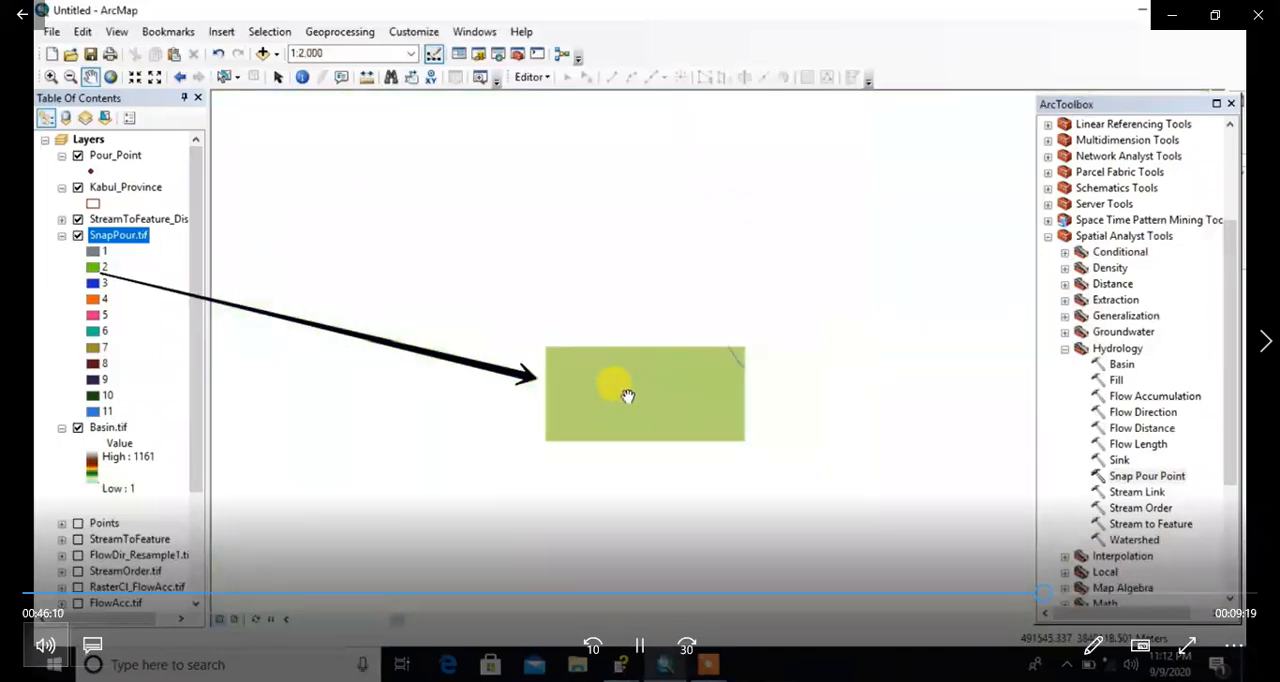
pyautogui.scroll(-2, 628, 397)
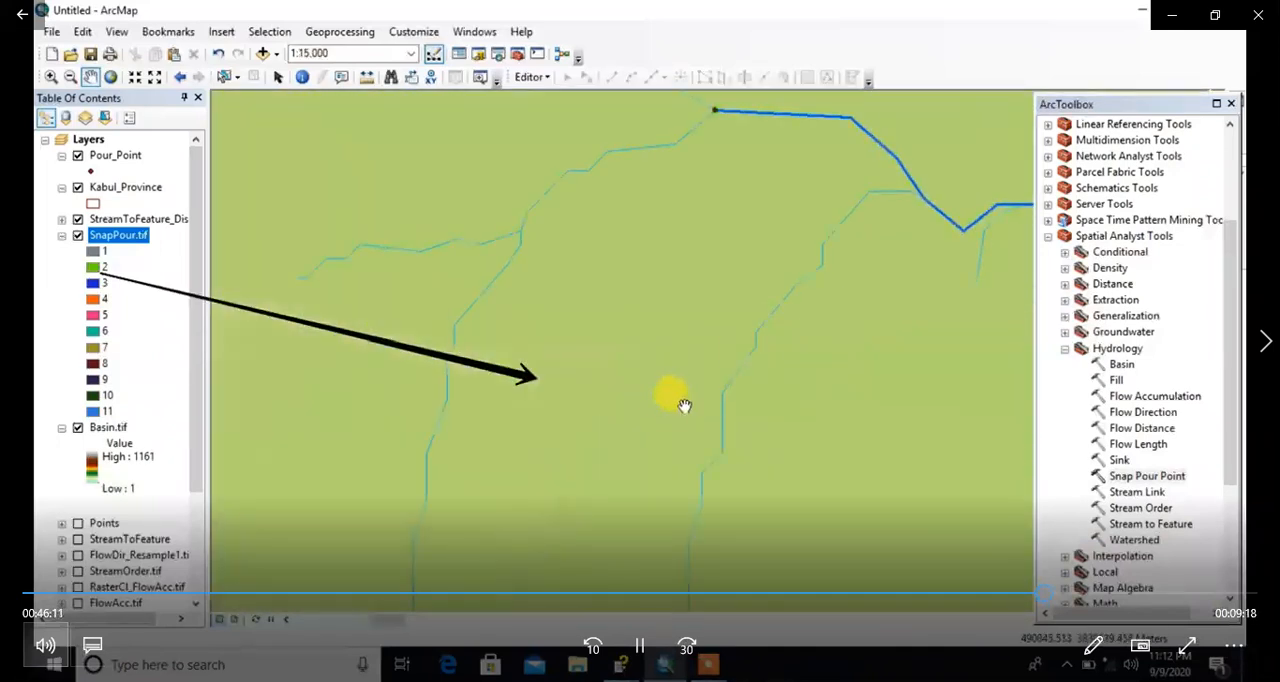
pyautogui.scroll(-2, 684, 405)
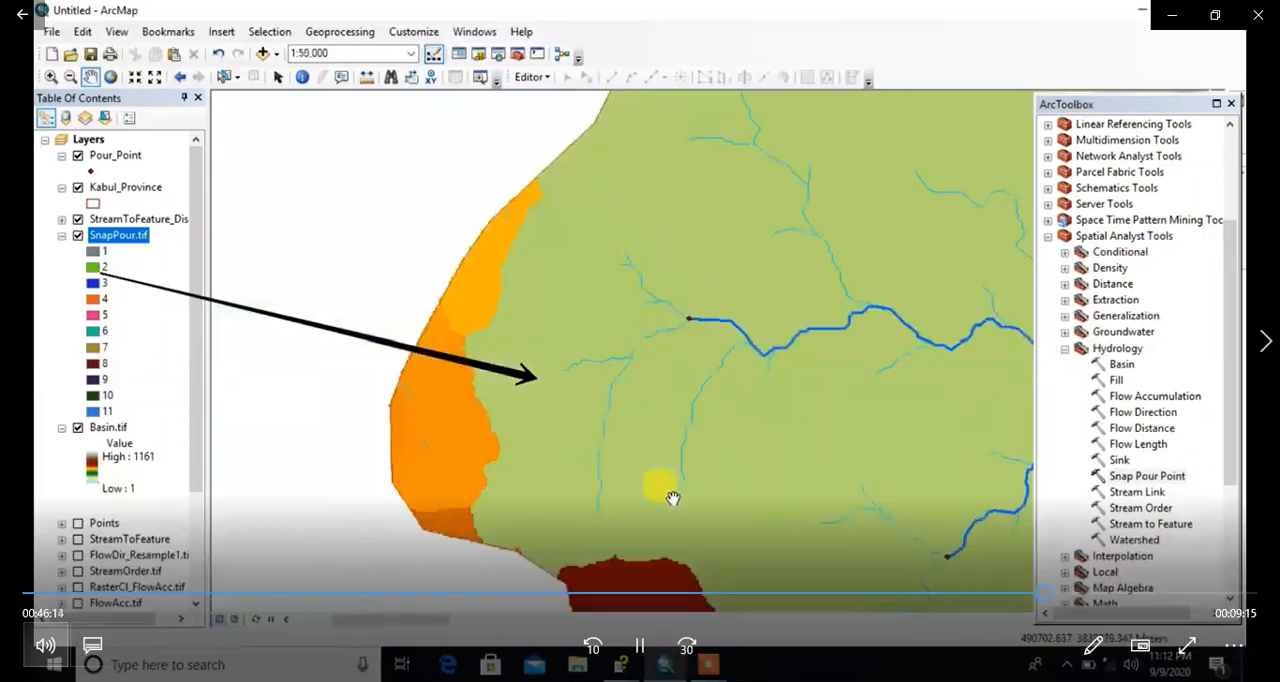
pyautogui.scroll(4, 716, 380)
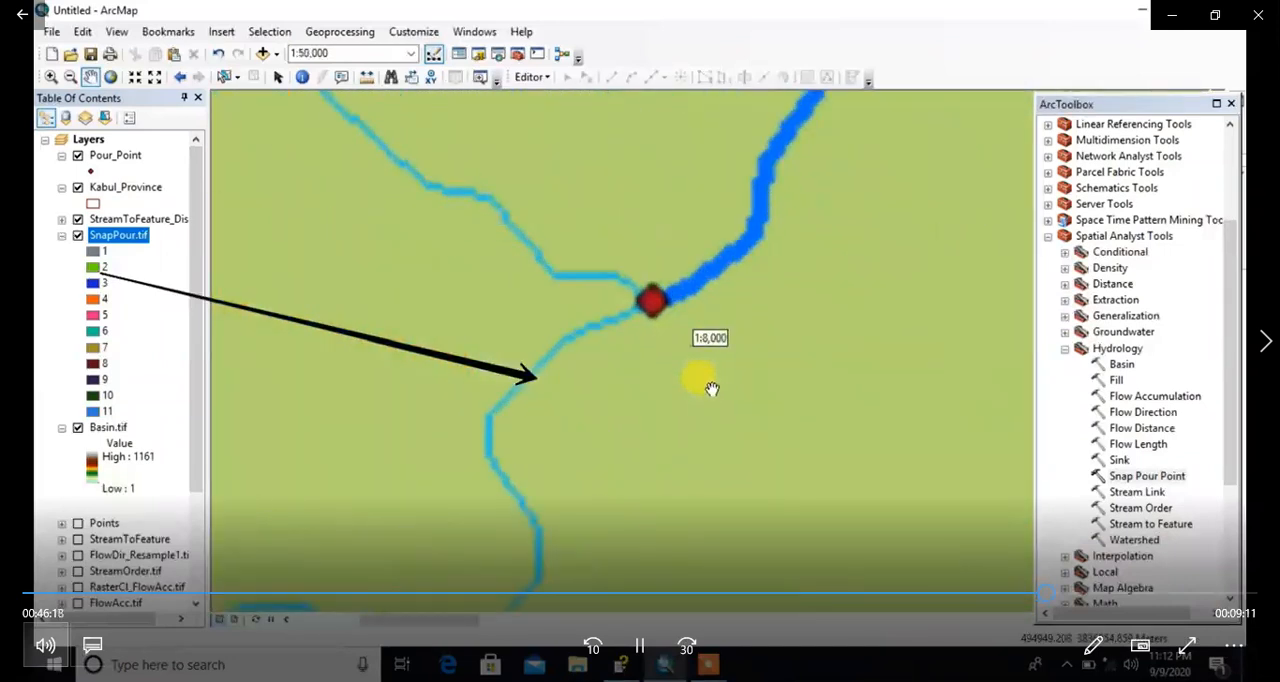
pyautogui.moveTo(686, 312); pyautogui.dragTo(657, 471)
pyautogui.scroll(1, 657, 476)
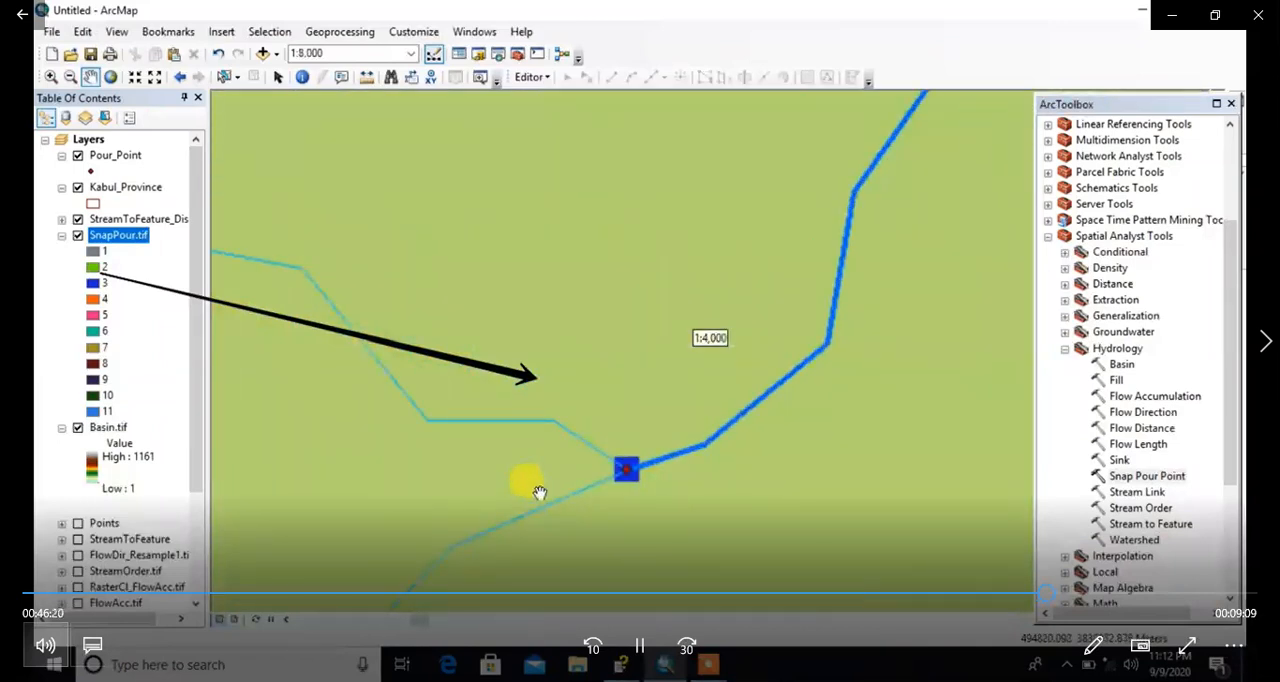
# Step: Replace the annotation arrow with one from SnapPour.tif class 3 to the blue snapped cell, and clear it
pyautogui.click(709, 666)
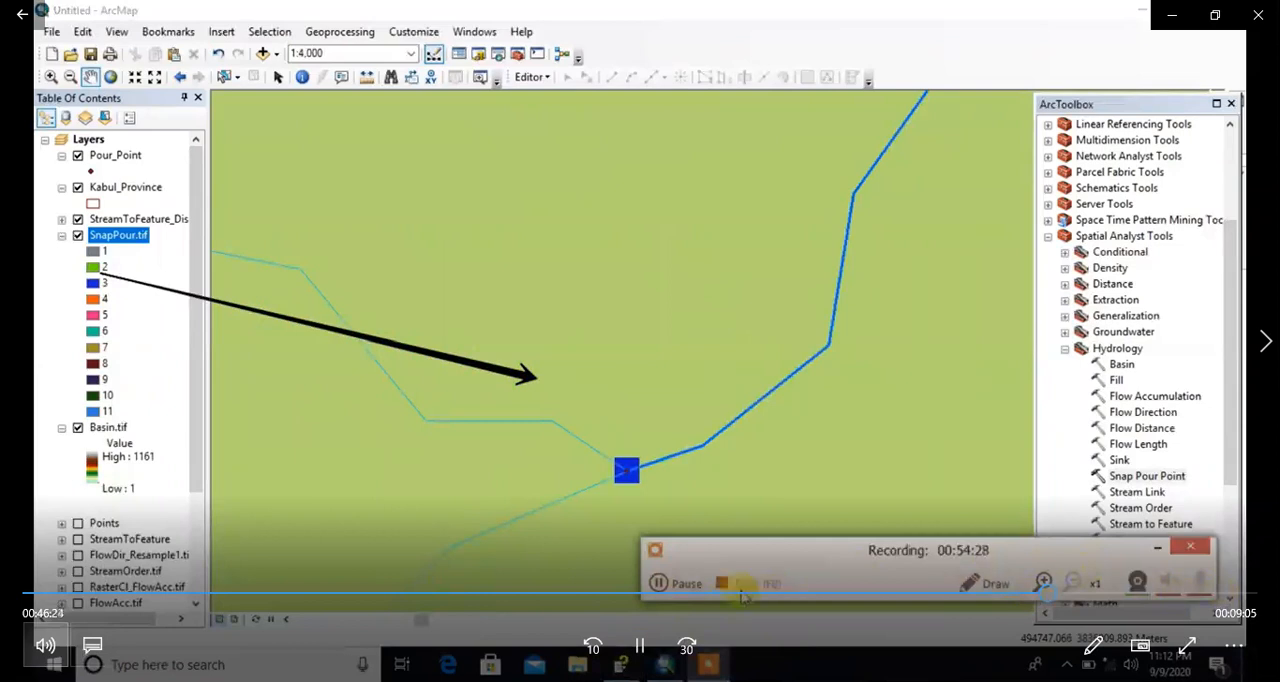
pyautogui.click(975, 586)
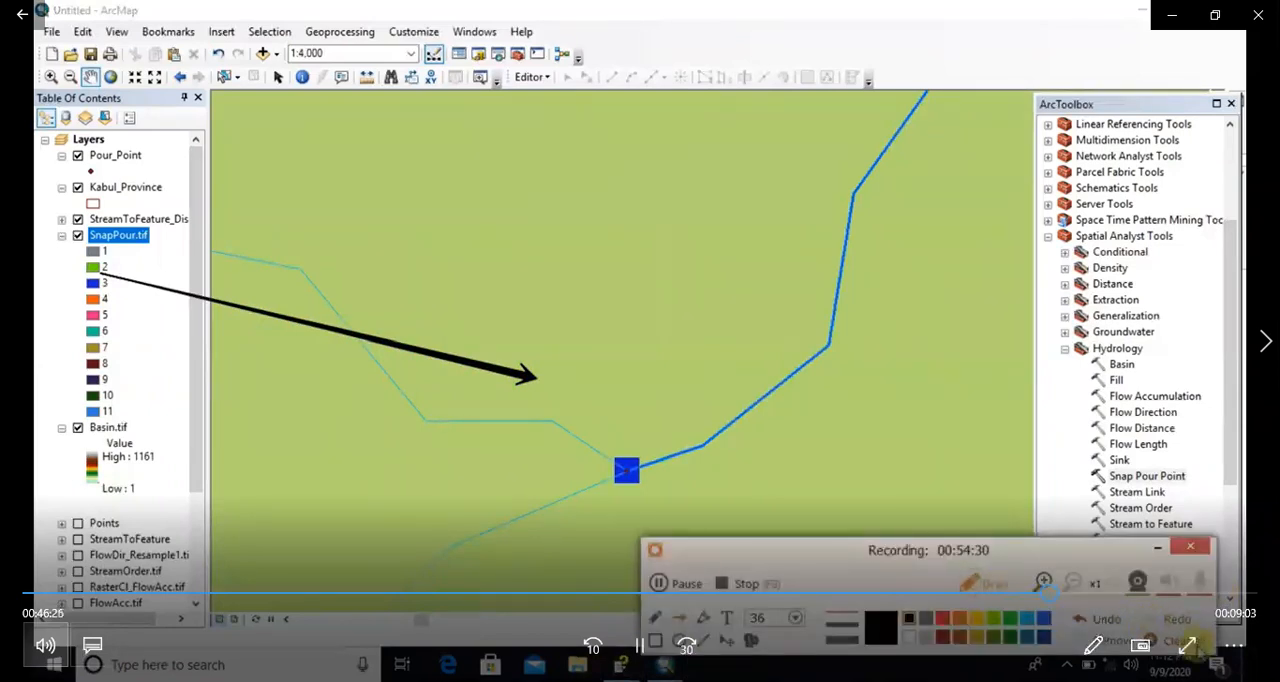
pyautogui.click(1190, 641)
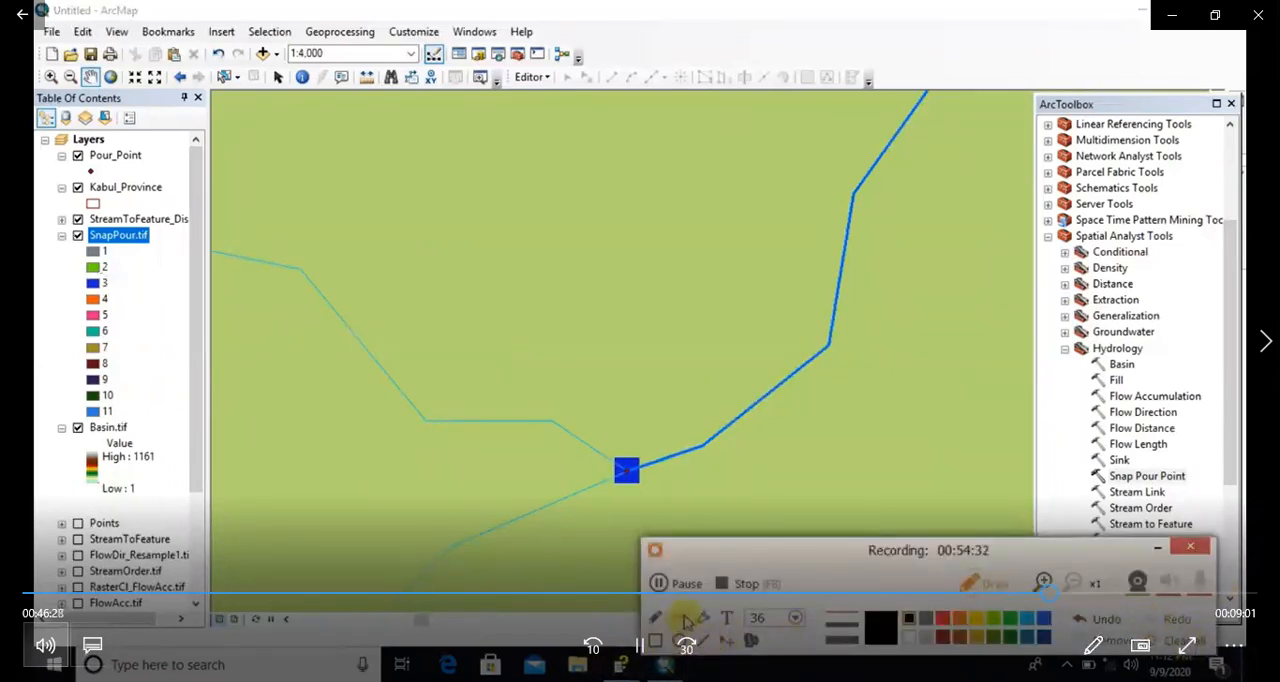
pyautogui.moveTo(97, 290)
pyautogui.mouseDown()
pyautogui.moveTo(349, 357)
pyautogui.moveTo(613, 469)
pyautogui.mouseUp()
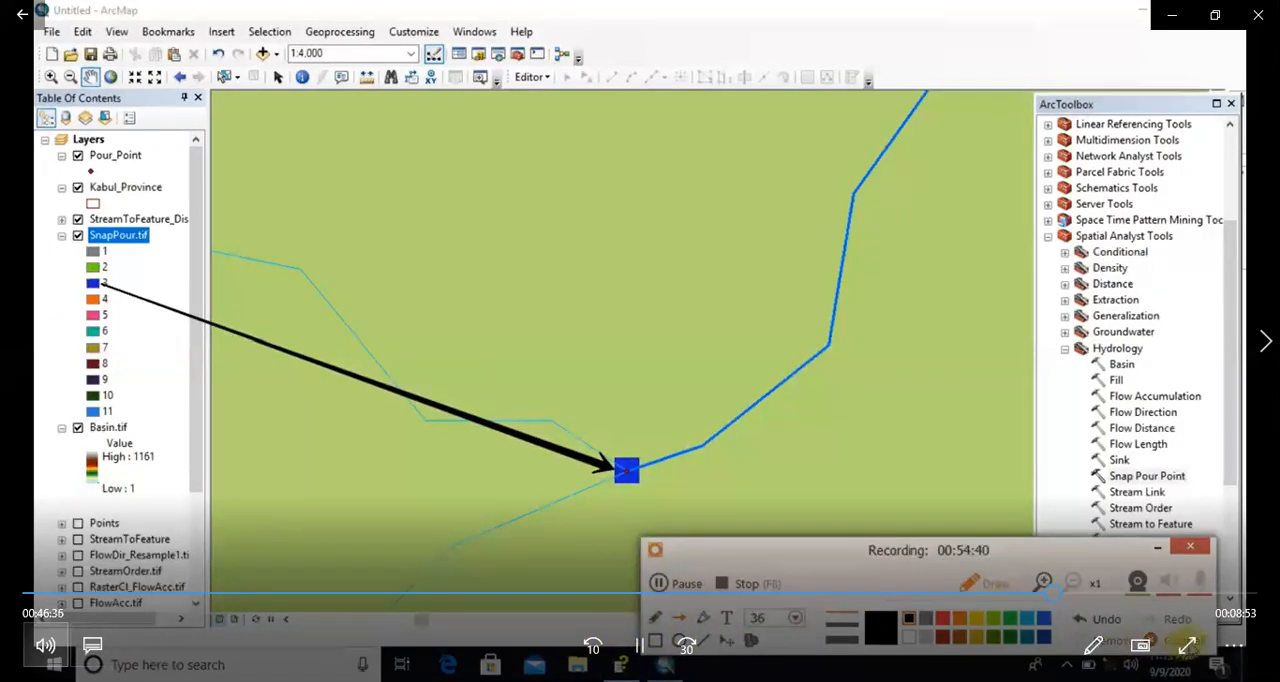
pyautogui.click(1190, 645)
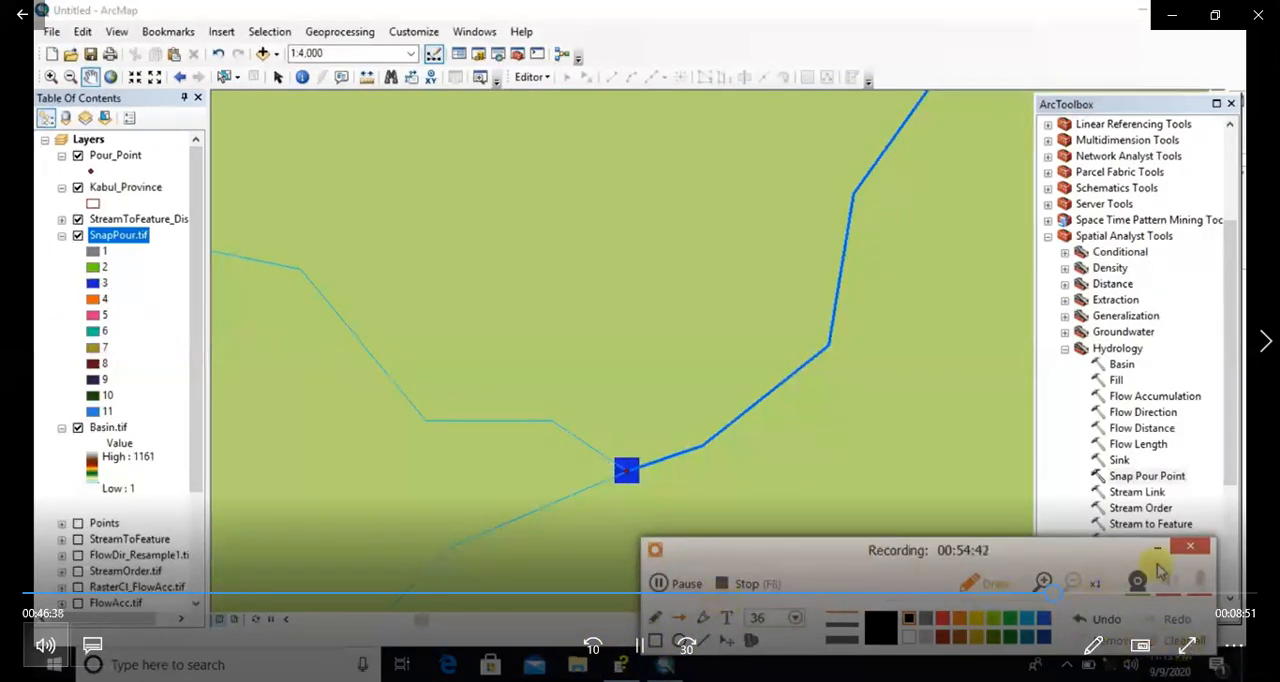
pyautogui.click(664, 589)
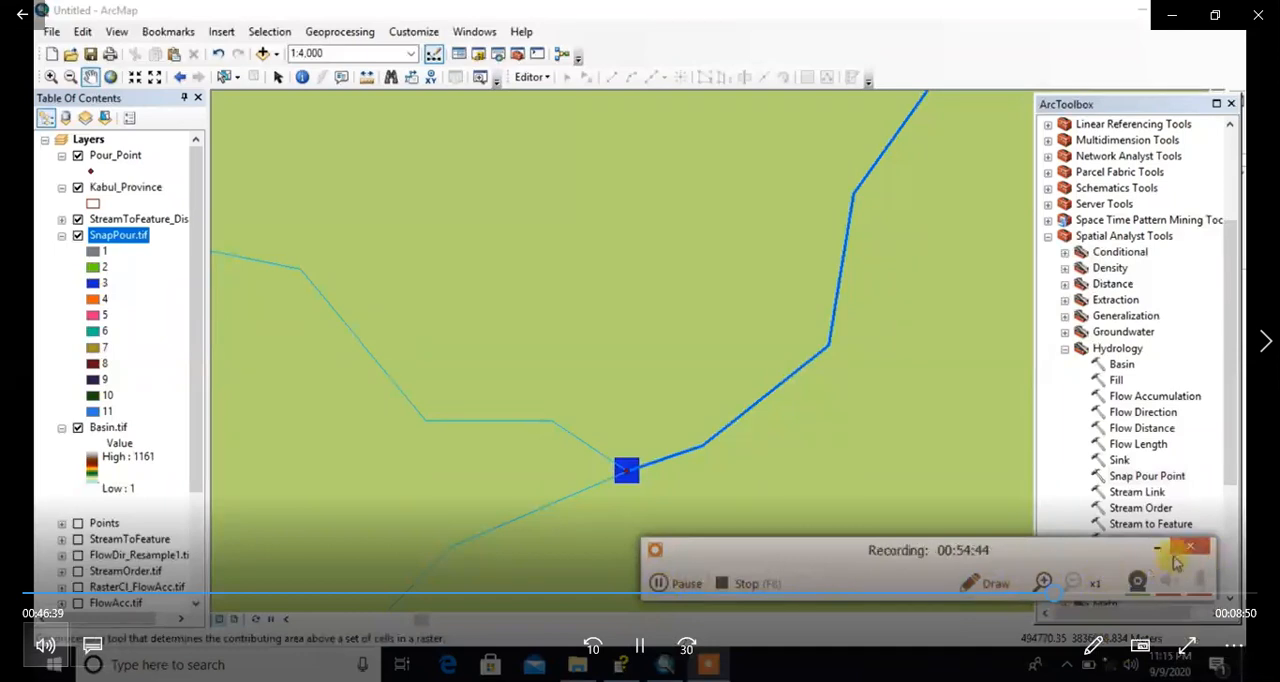
pyautogui.click(1157, 547)
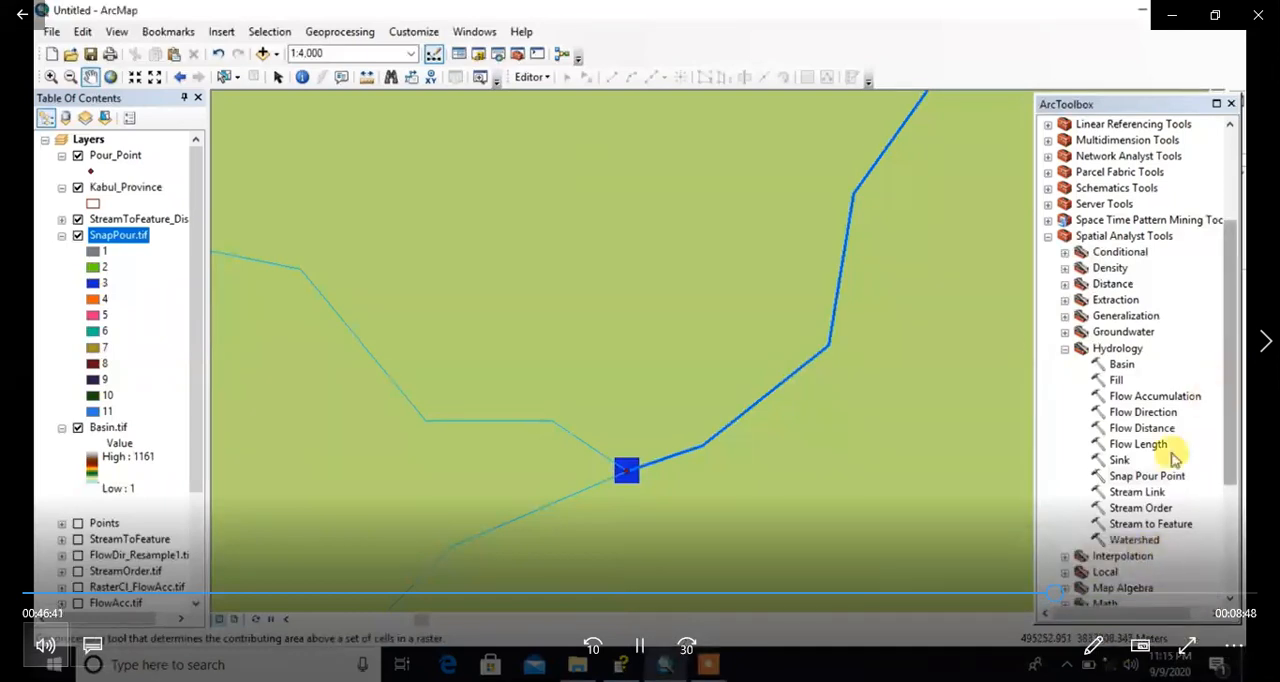
pyautogui.doubleClick(1134, 540)
pyautogui.click(447, 208)
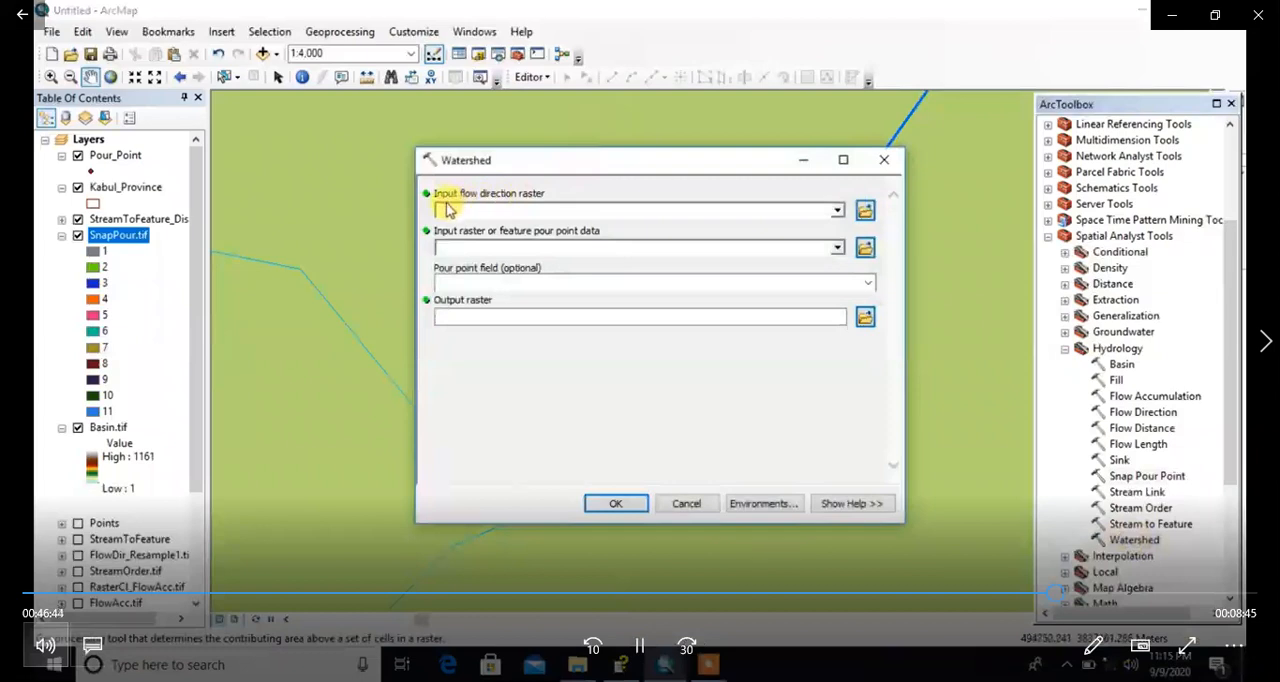
pyautogui.click(884, 175)
# Step: Hide the Basin.tif layer and show the streams and pour points across the whole province
pyautogui.scroll(-4, 652, 300)
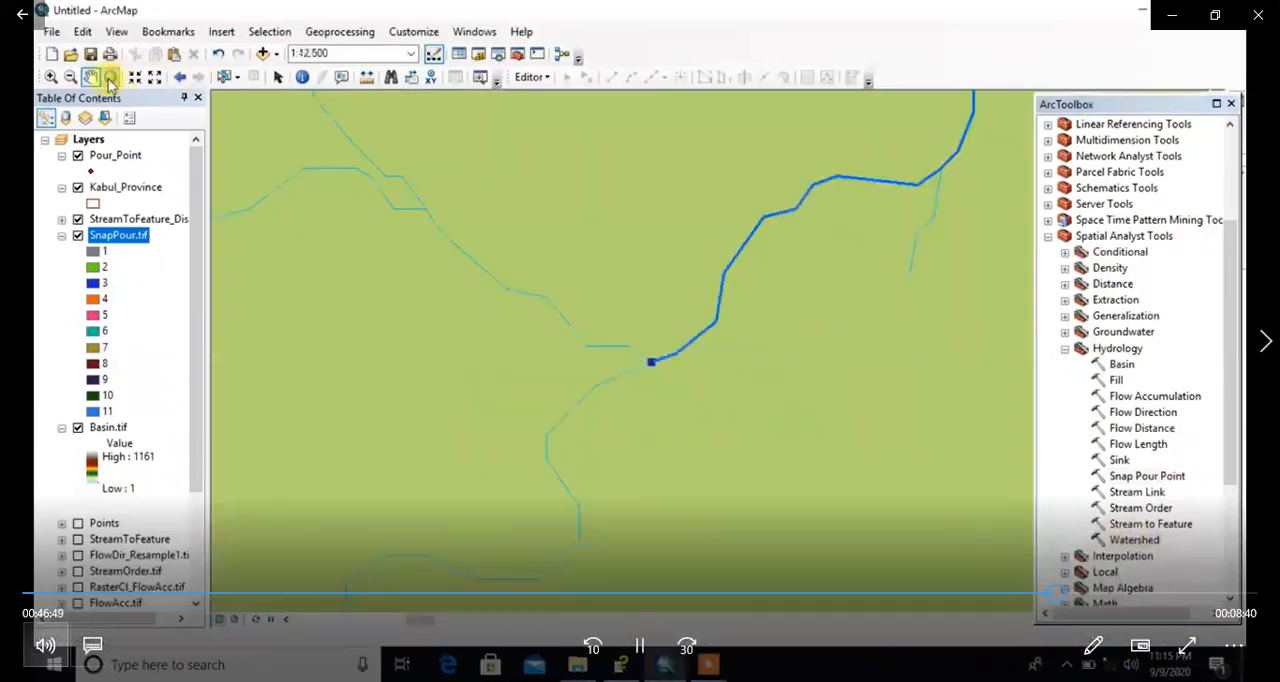
pyautogui.click(110, 77)
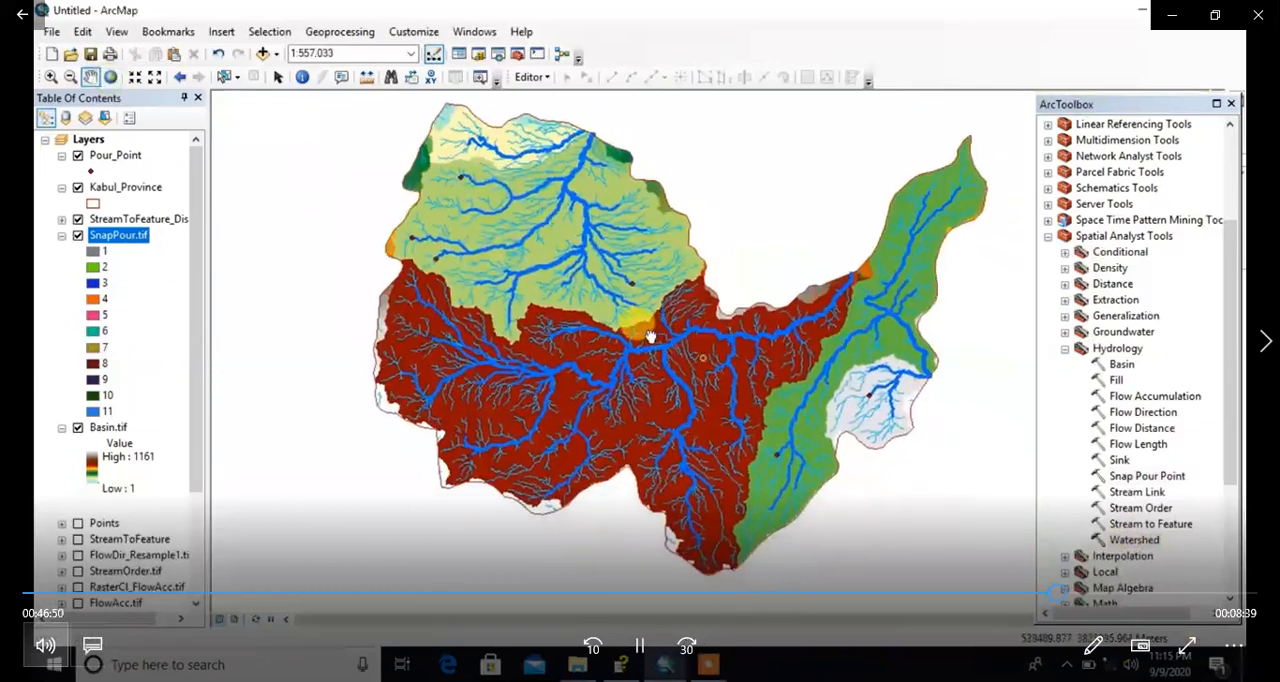
pyautogui.moveTo(650, 337); pyautogui.dragTo(562, 307)
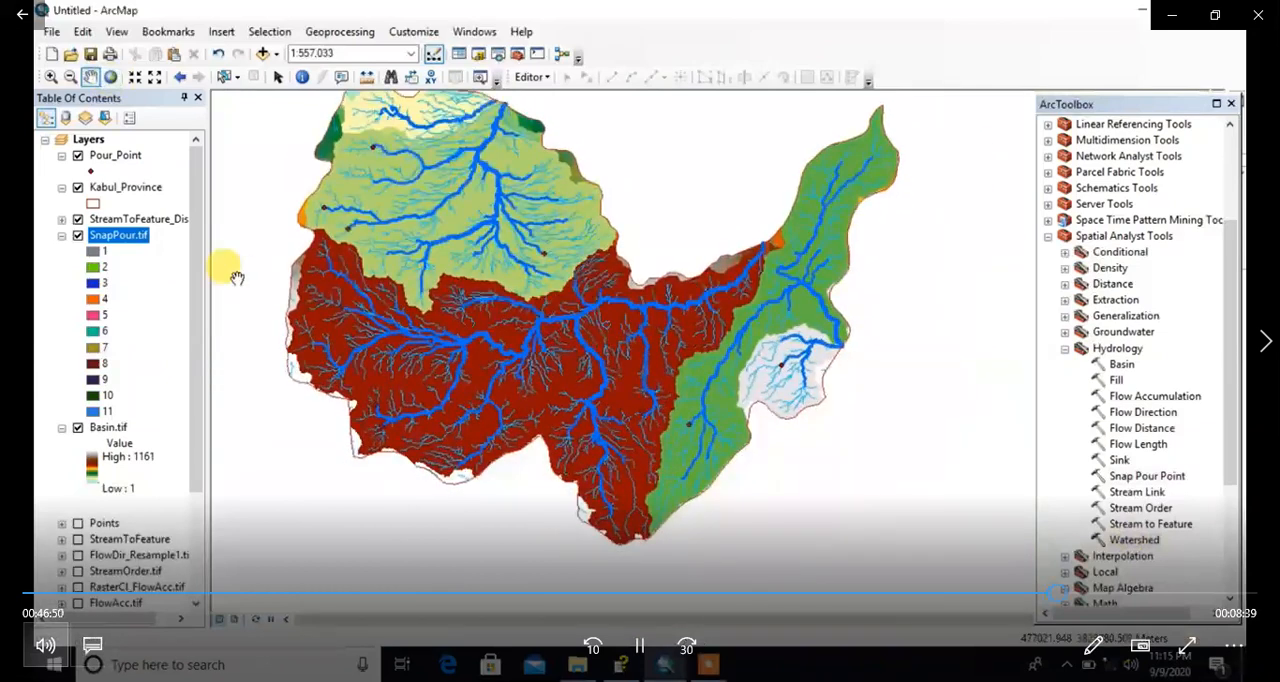
pyautogui.click(77, 237)
pyautogui.scroll(-3, 103, 437)
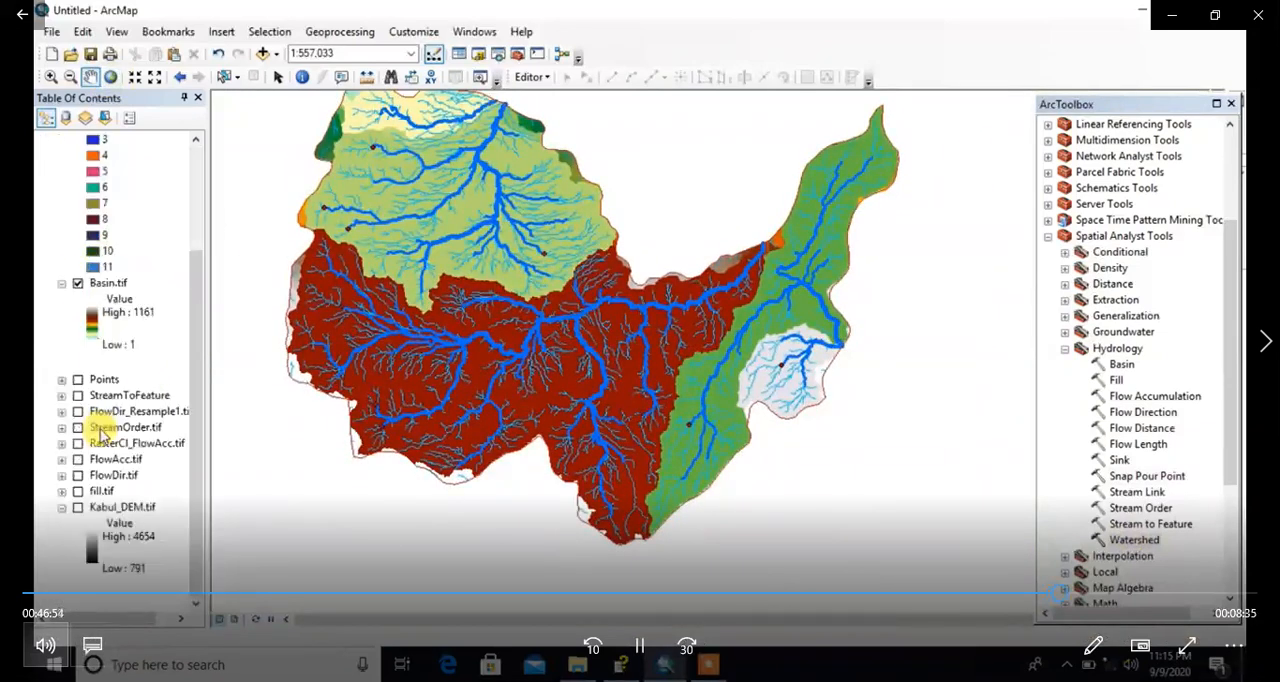
pyautogui.scroll(3, 77, 423)
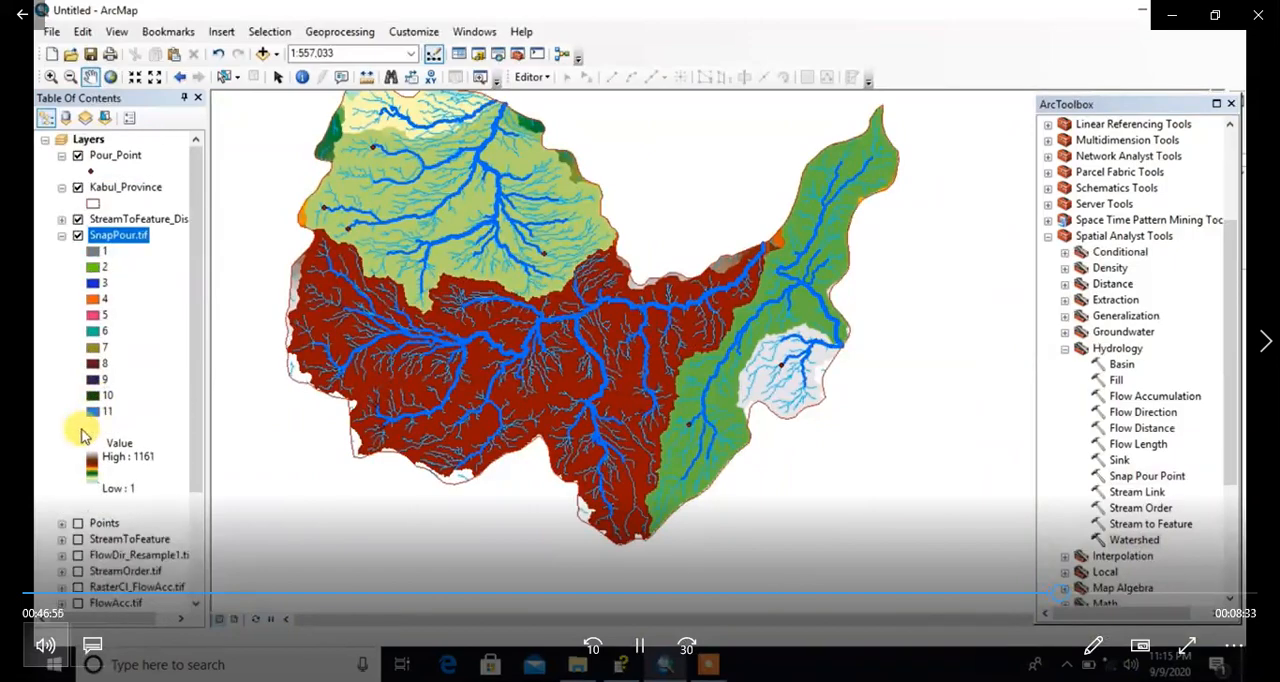
pyautogui.click(78, 428)
pyautogui.scroll(-5, 450, 330)
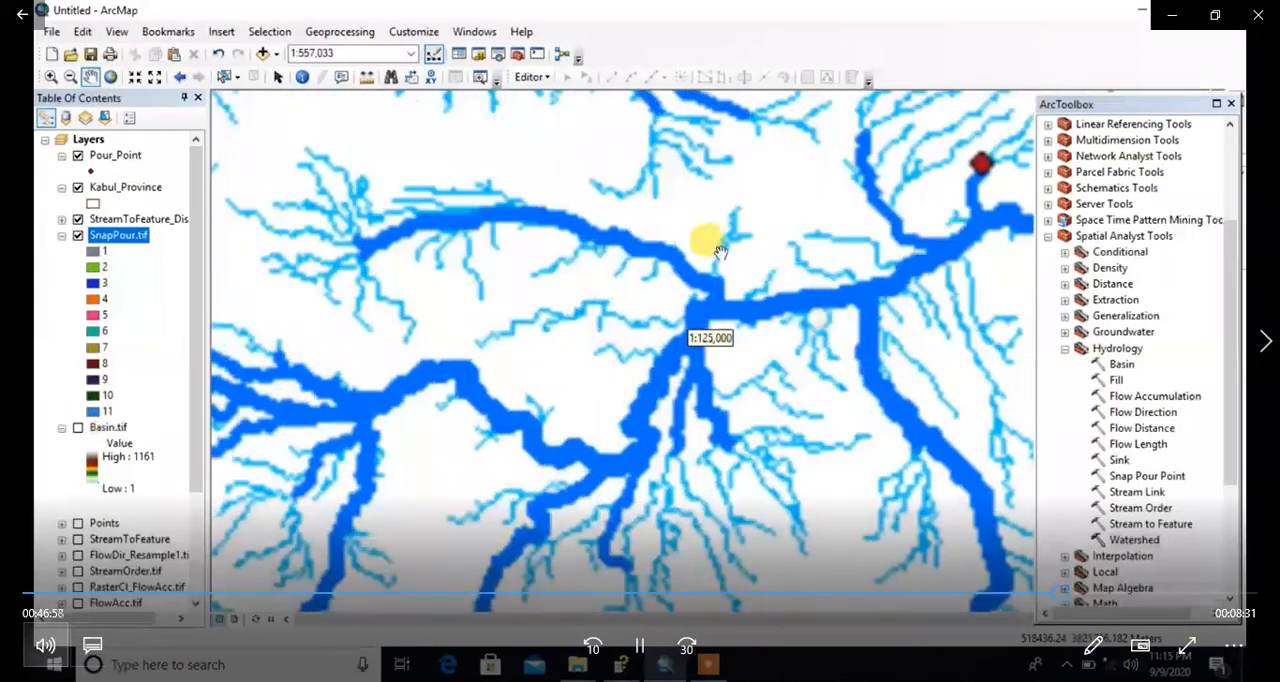
pyautogui.scroll(4, 531, 177)
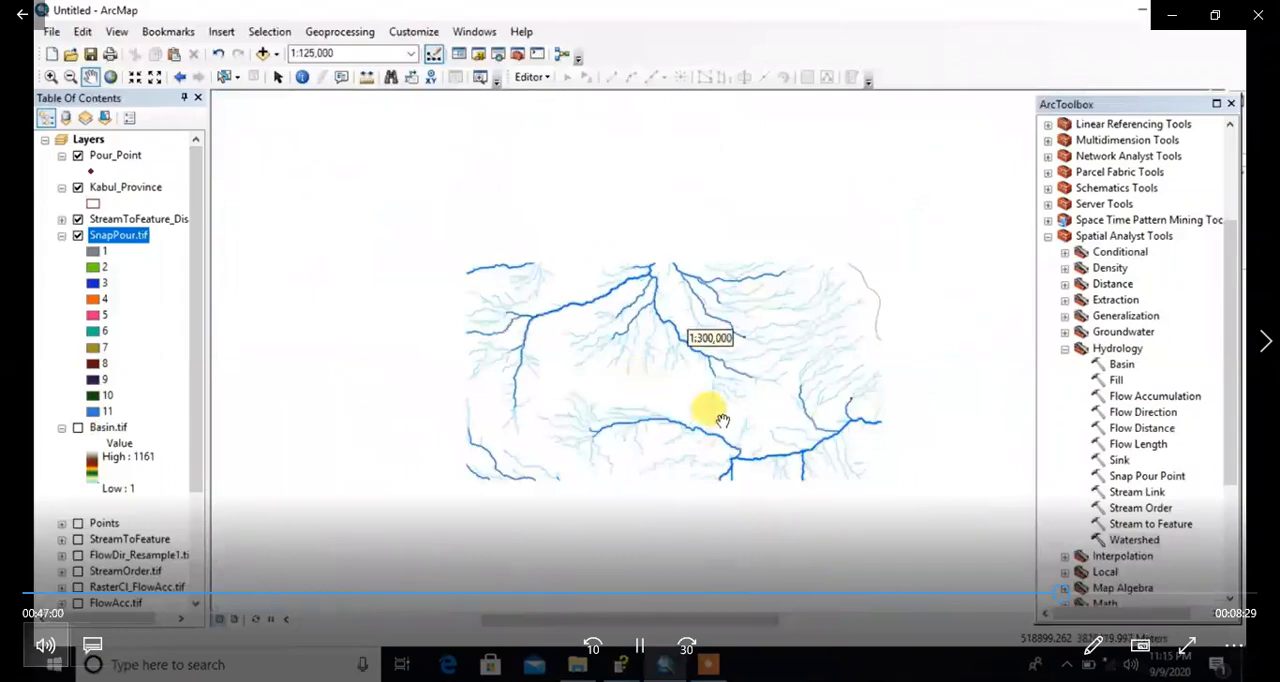
pyautogui.scroll(2, 705, 405)
pyautogui.scroll(2, 705, 405)
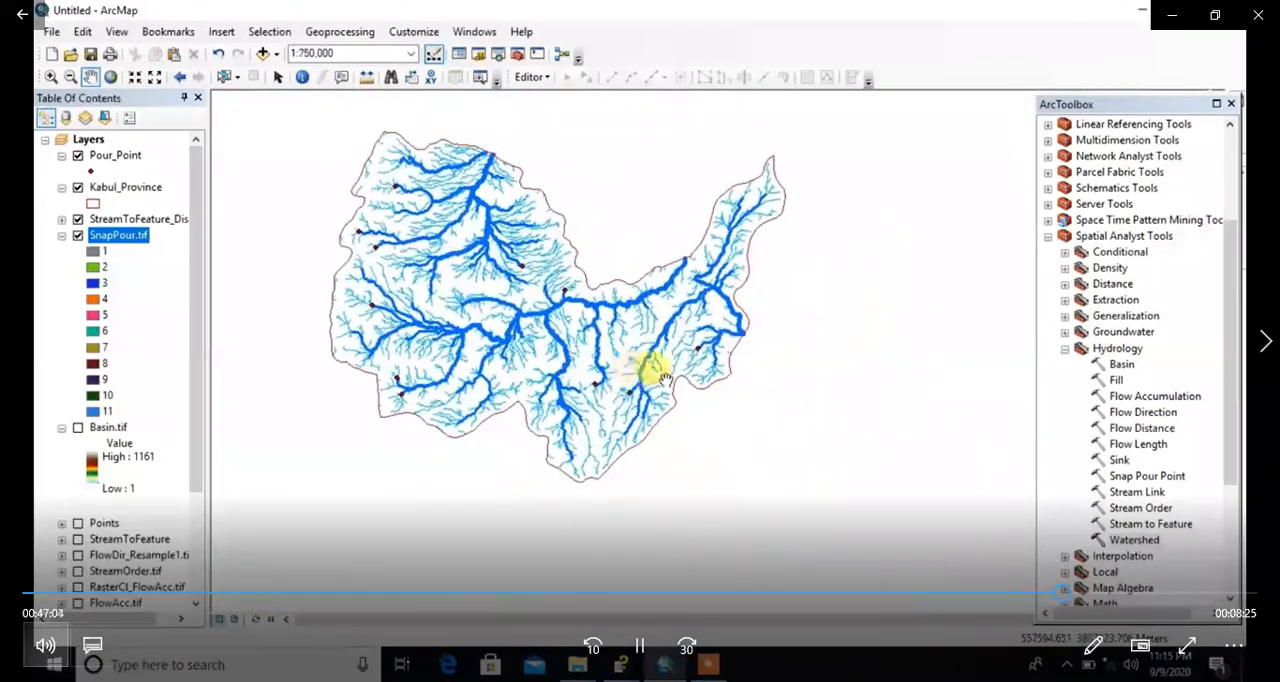
# Step: Set up the Watershed tool with FlowDir.tif as flow direction raster, SnapPour.tif as pour point data and Value as pour point field
pyautogui.doubleClick(1130, 540)
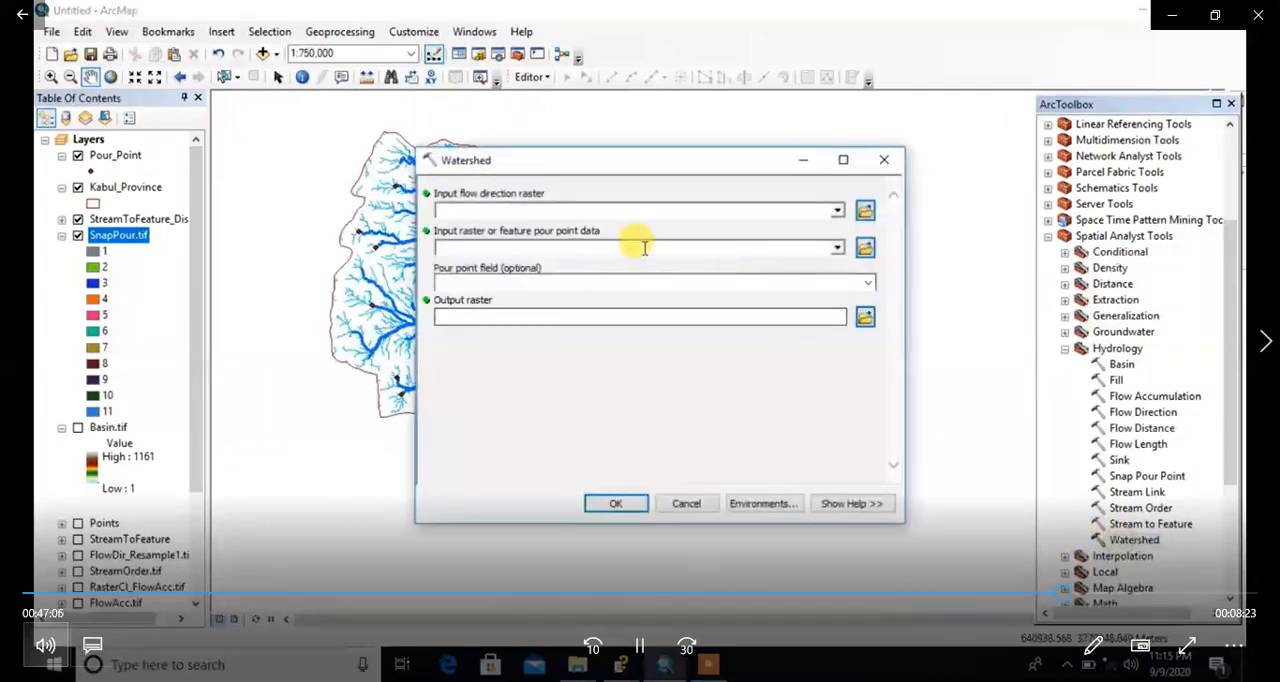
pyautogui.click(836, 212)
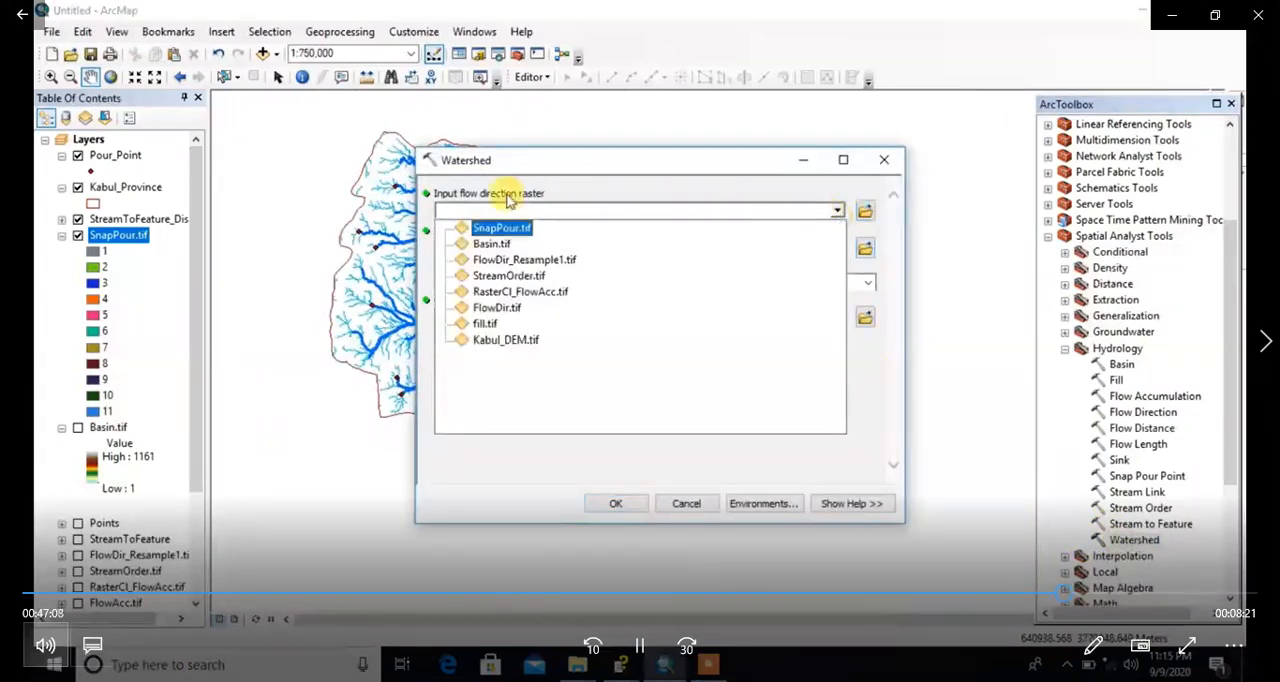
pyautogui.click(498, 310)
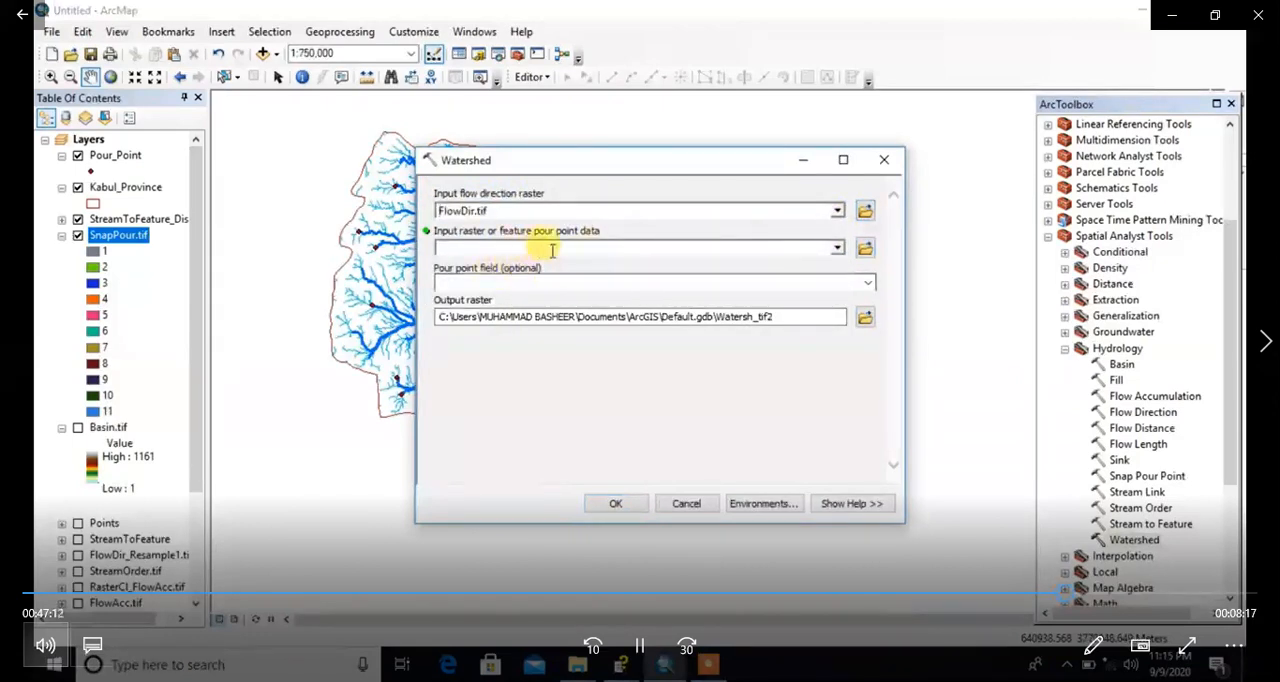
pyautogui.click(837, 250)
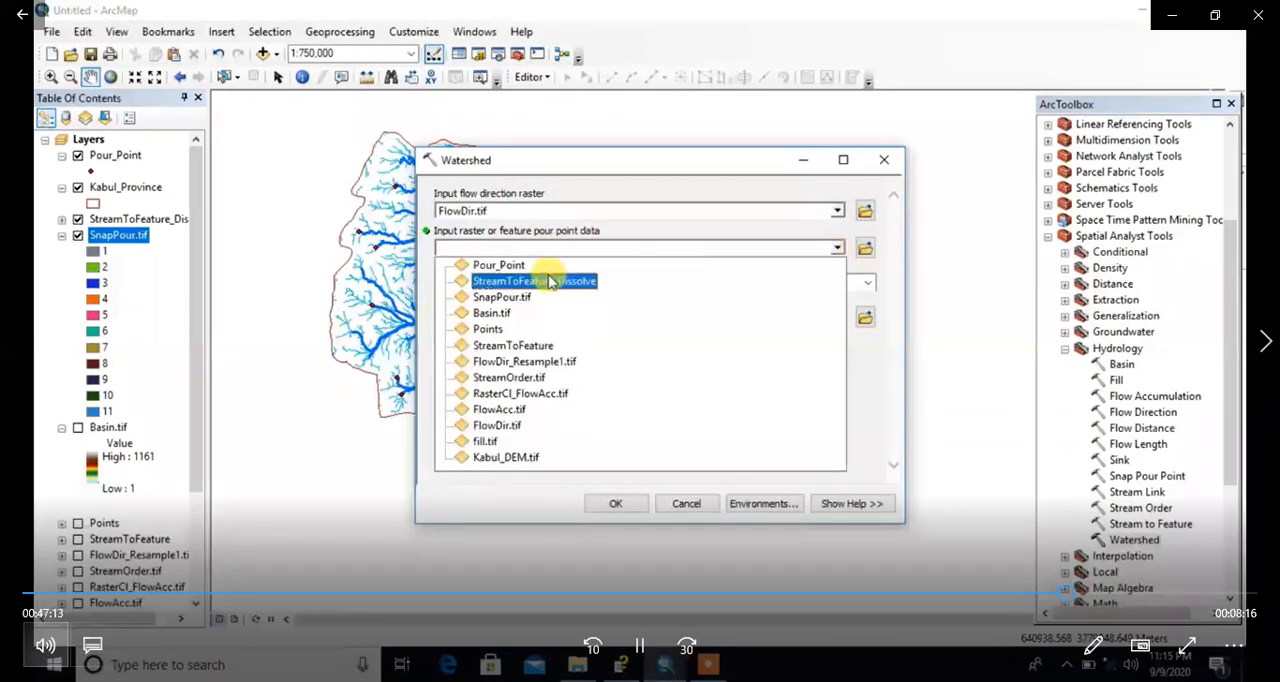
pyautogui.click(485, 298)
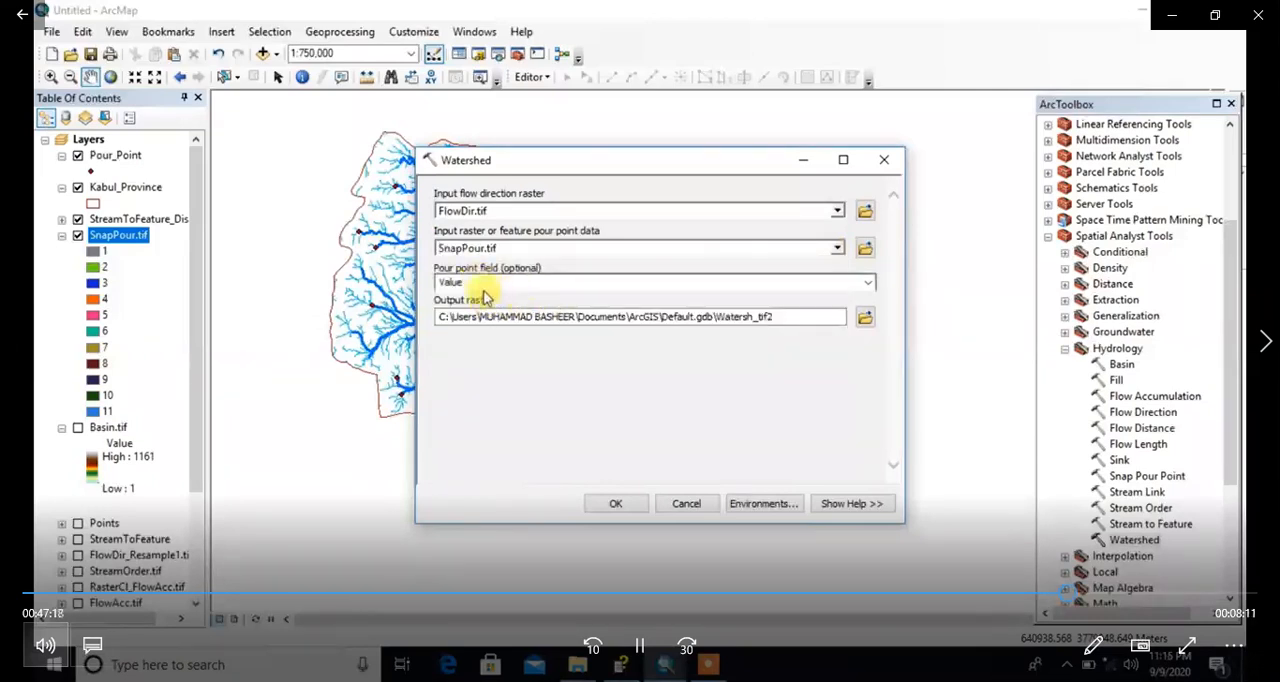
pyautogui.click(867, 286)
pyautogui.click(870, 286)
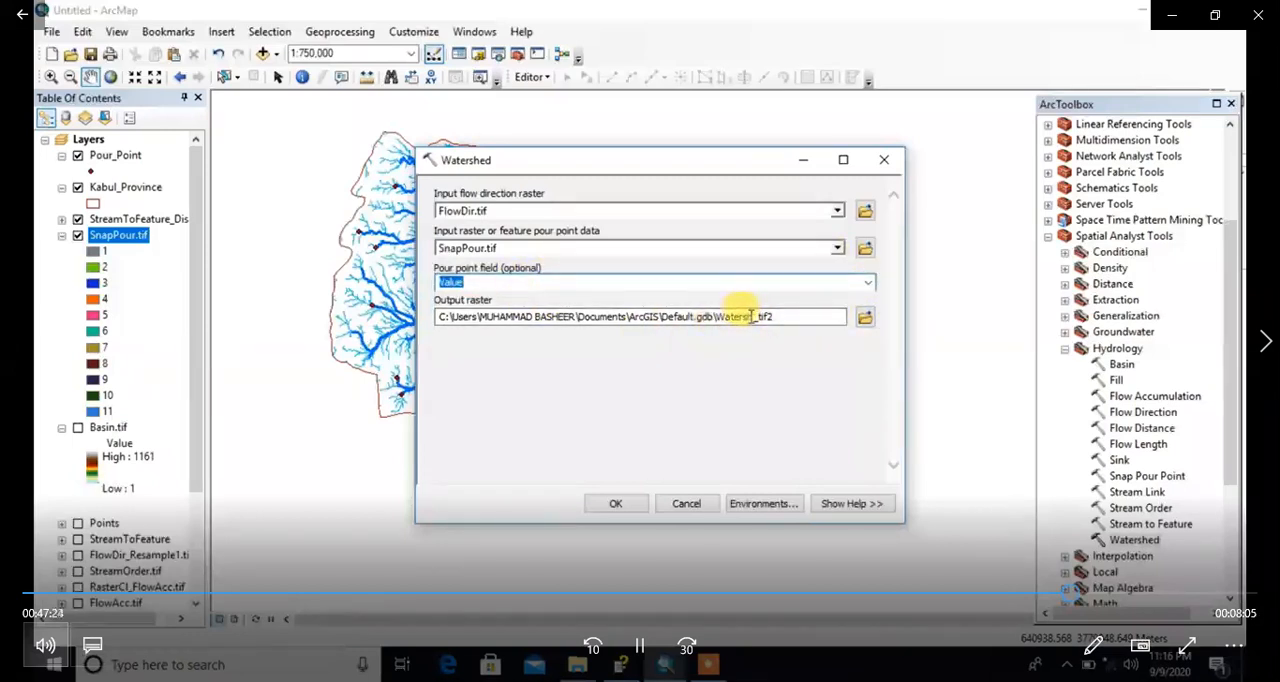
# Step: Set the output raster to watershed.tif in the 1.Kabul Province folder and run the Watershed tool
pyautogui.click(865, 316)
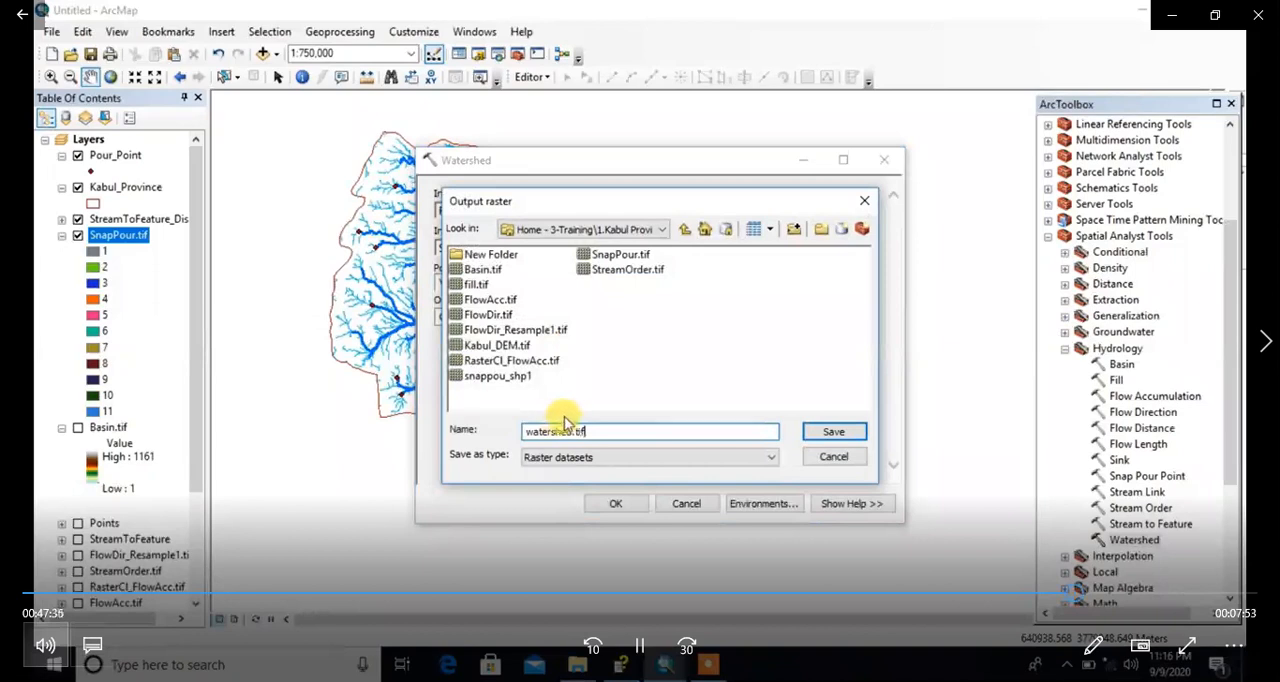
pyautogui.click(833, 431)
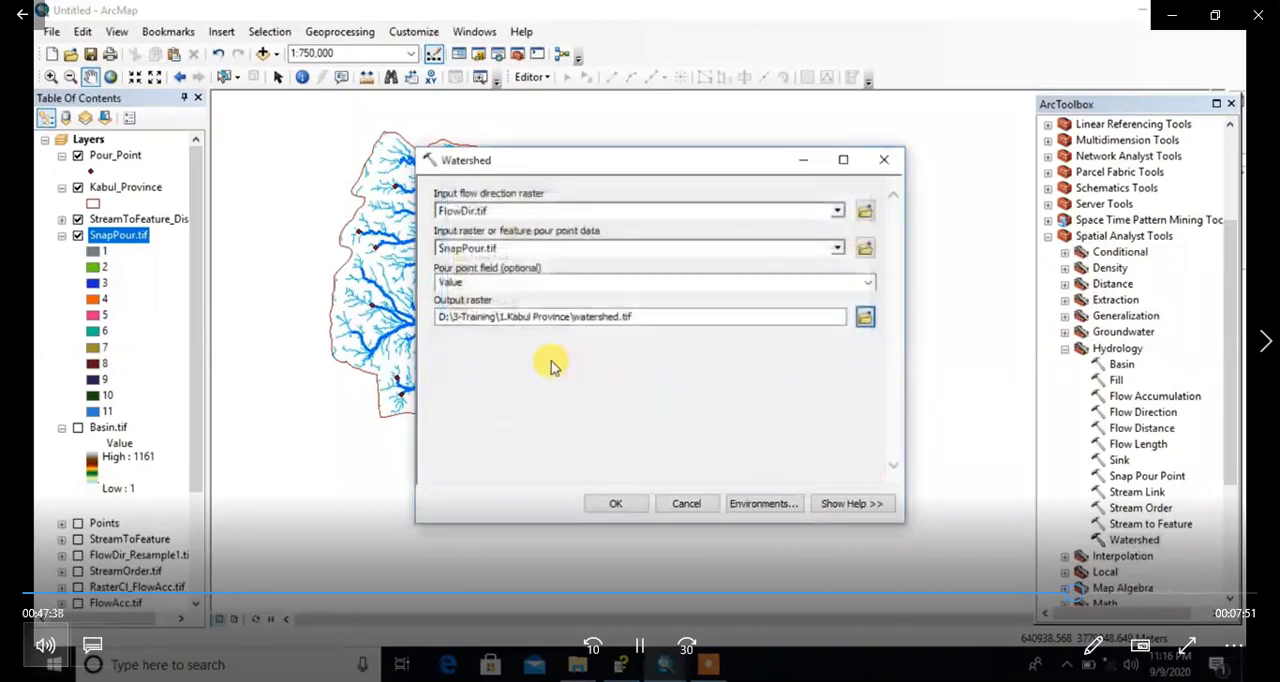
pyautogui.click(617, 503)
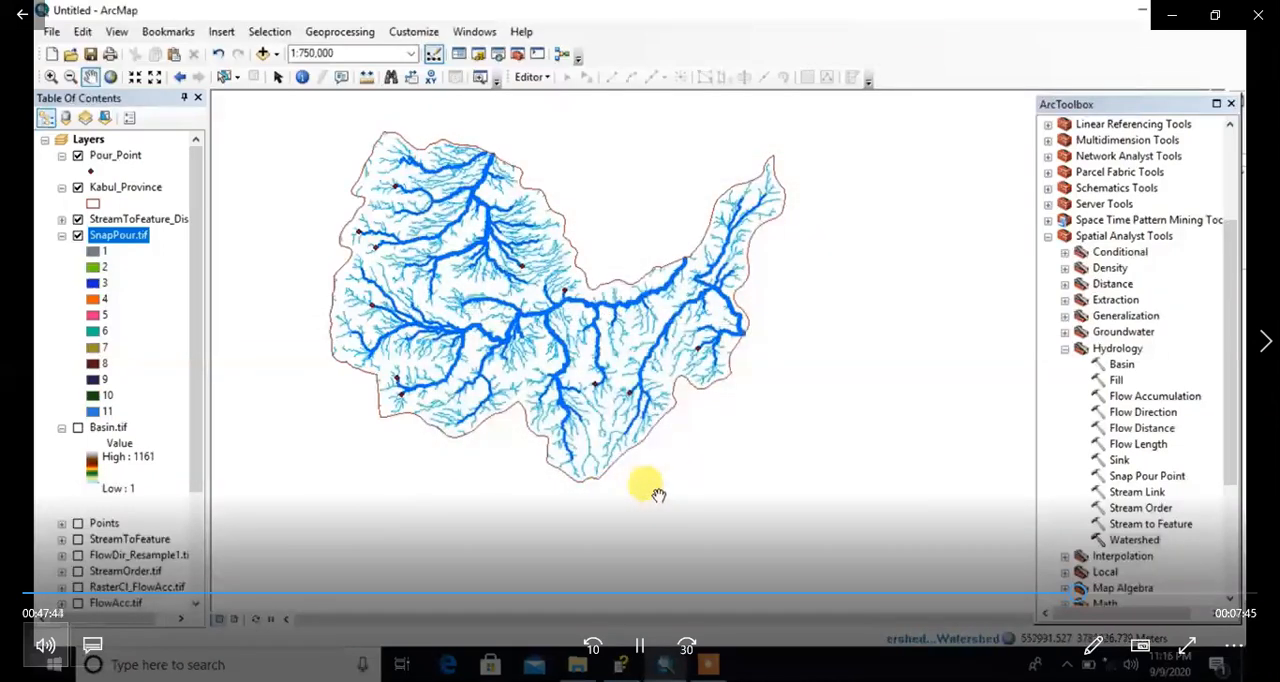
pyautogui.doubleClick(1110, 540)
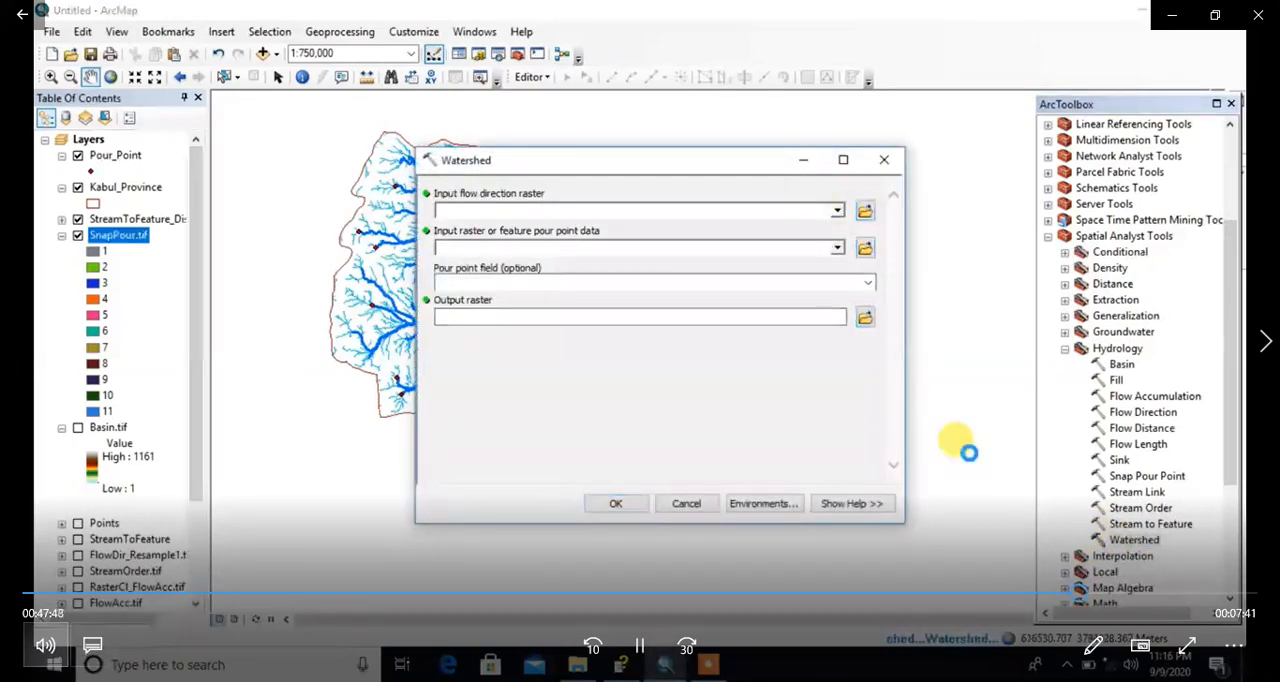
pyautogui.click(886, 161)
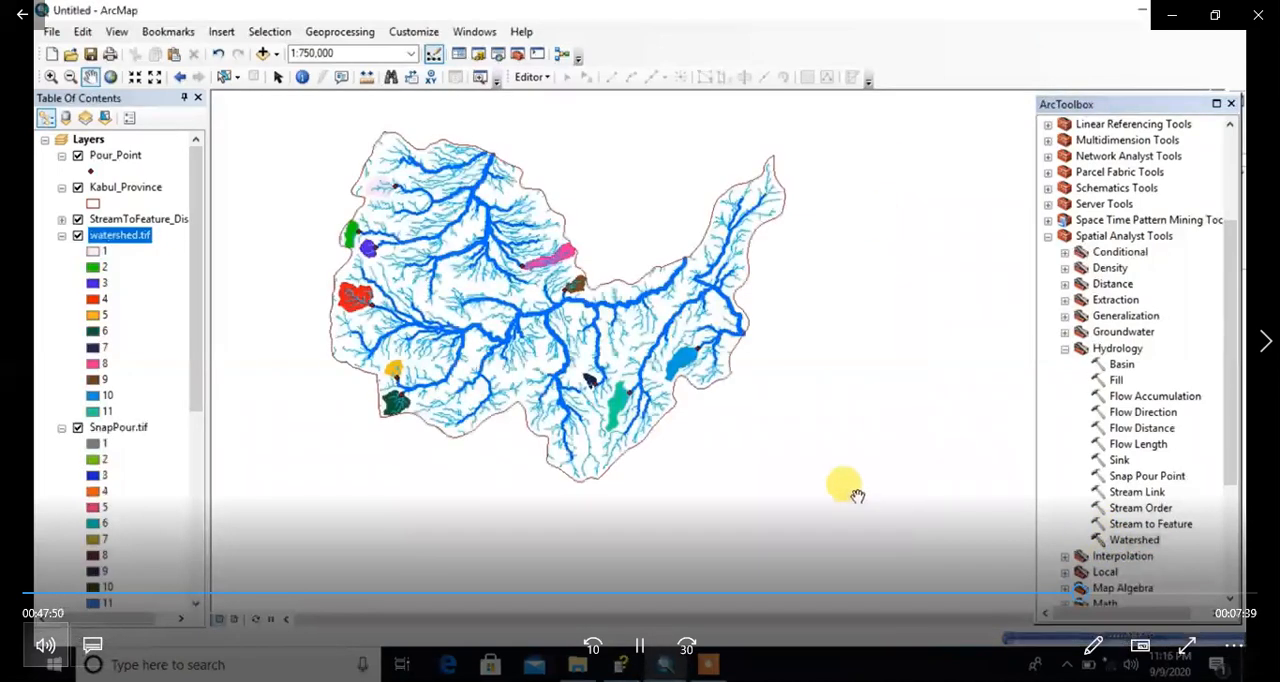
# Step: Compare the new watersheds with the Basin.tif layer by showing it temporarily, and return to the whole province
pyautogui.scroll(3, 450, 265)
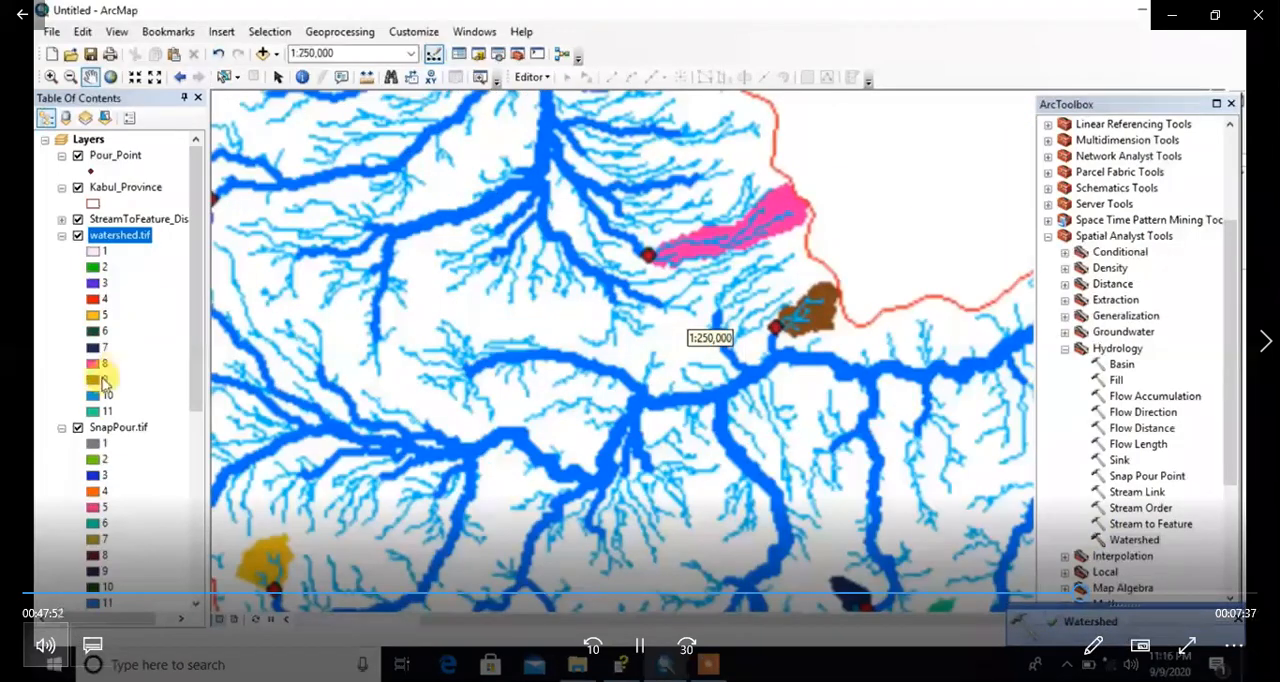
pyautogui.scroll(-5, 85, 418)
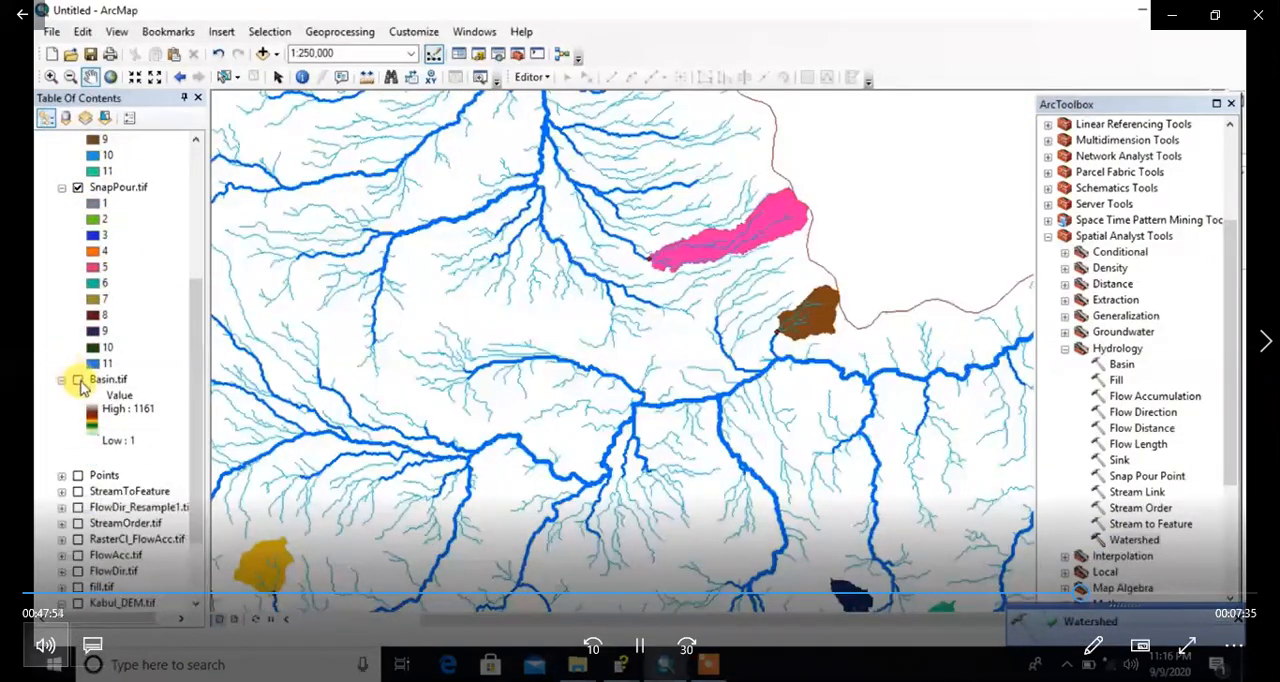
pyautogui.click(78, 379)
pyautogui.moveTo(560, 247); pyautogui.dragTo(563, 335)
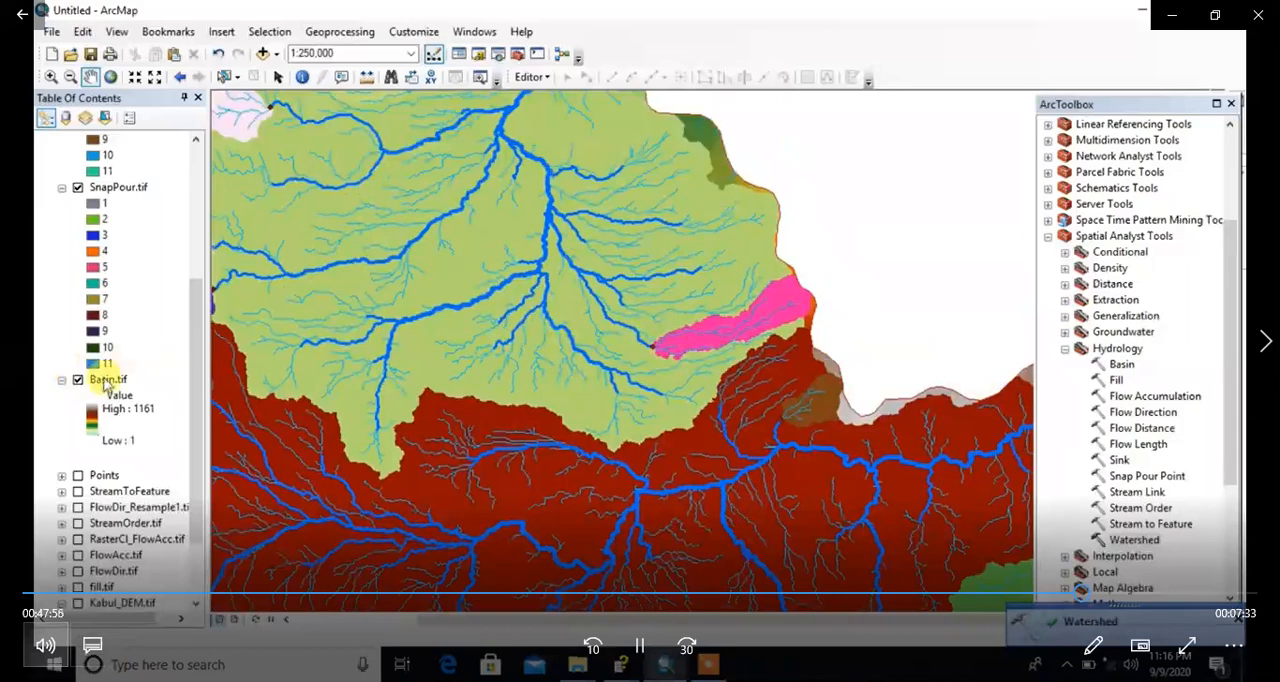
pyautogui.click(78, 380)
pyautogui.scroll(-3, 585, 445)
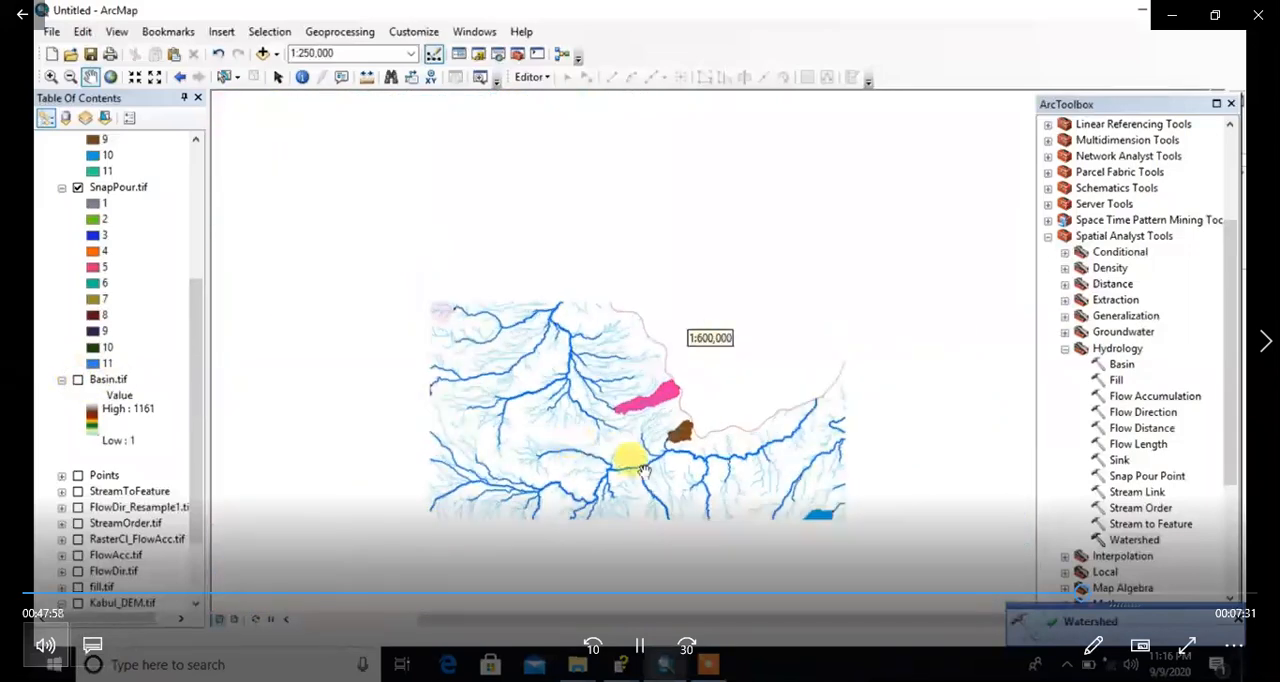
pyautogui.moveTo(633, 472); pyautogui.dragTo(650, 372)
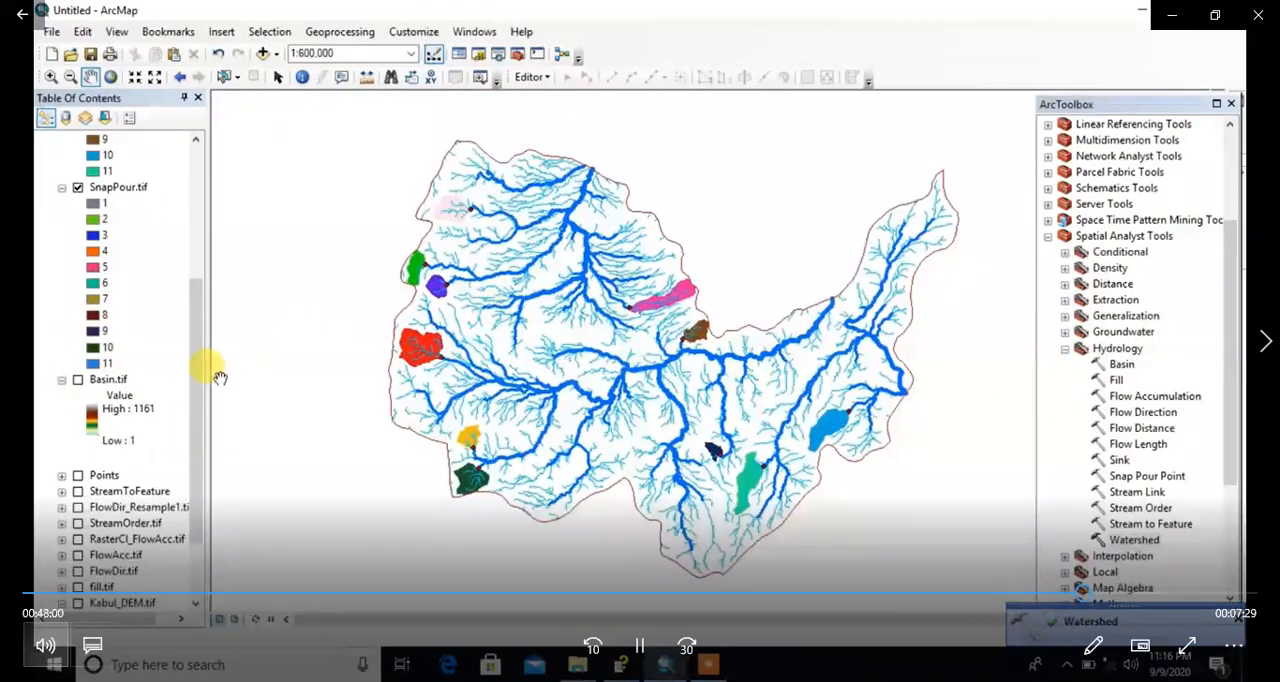
# Step: Hide the SnapPour.tif layer and collapse its legend, leaving watershed.tif displayed with the streams
pyautogui.moveTo(197, 388); pyautogui.dragTo(207, 237)
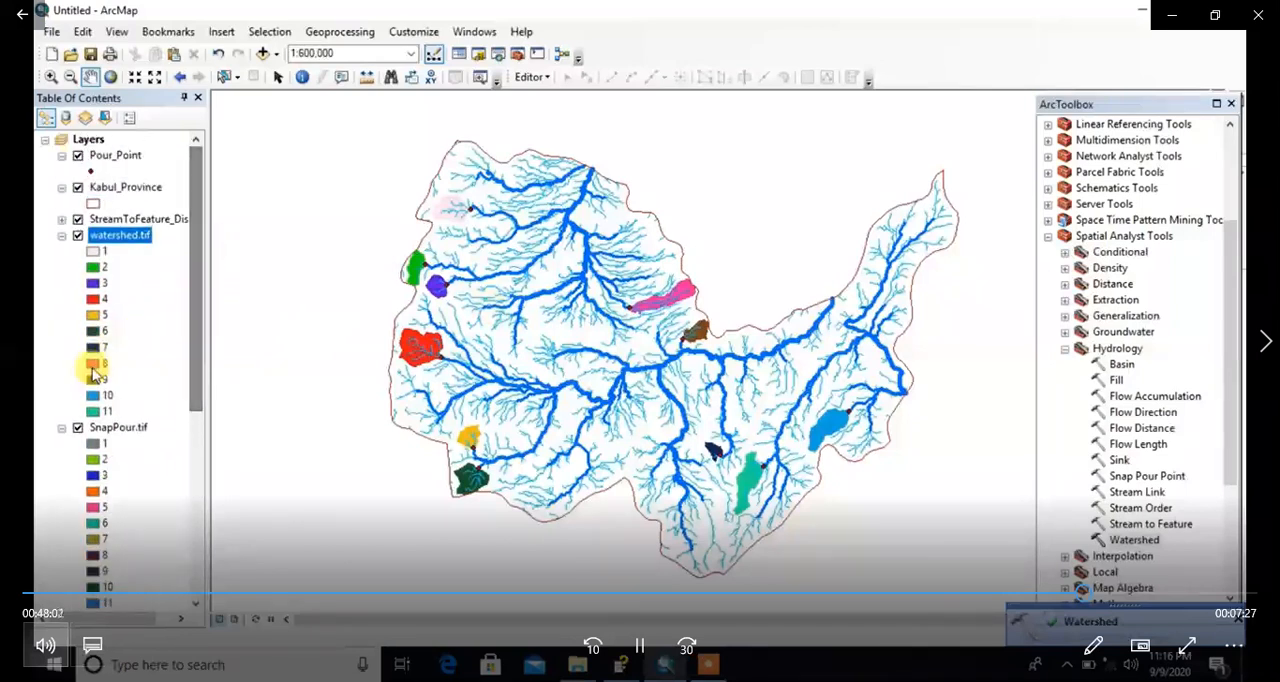
pyautogui.click(78, 428)
pyautogui.click(62, 428)
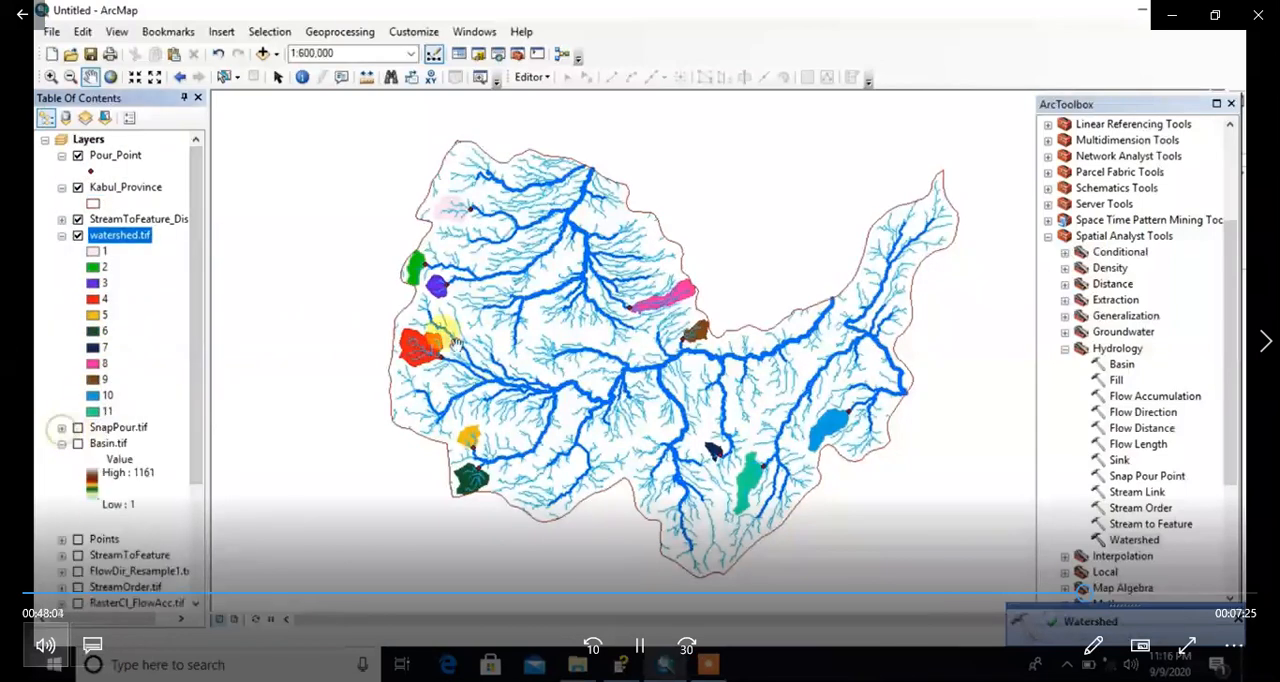
pyautogui.moveTo(603, 321); pyautogui.dragTo(610, 369)
pyautogui.moveTo(733, 417); pyautogui.dragTo(708, 373)
pyautogui.moveTo(559, 318); pyautogui.dragTo(575, 327)
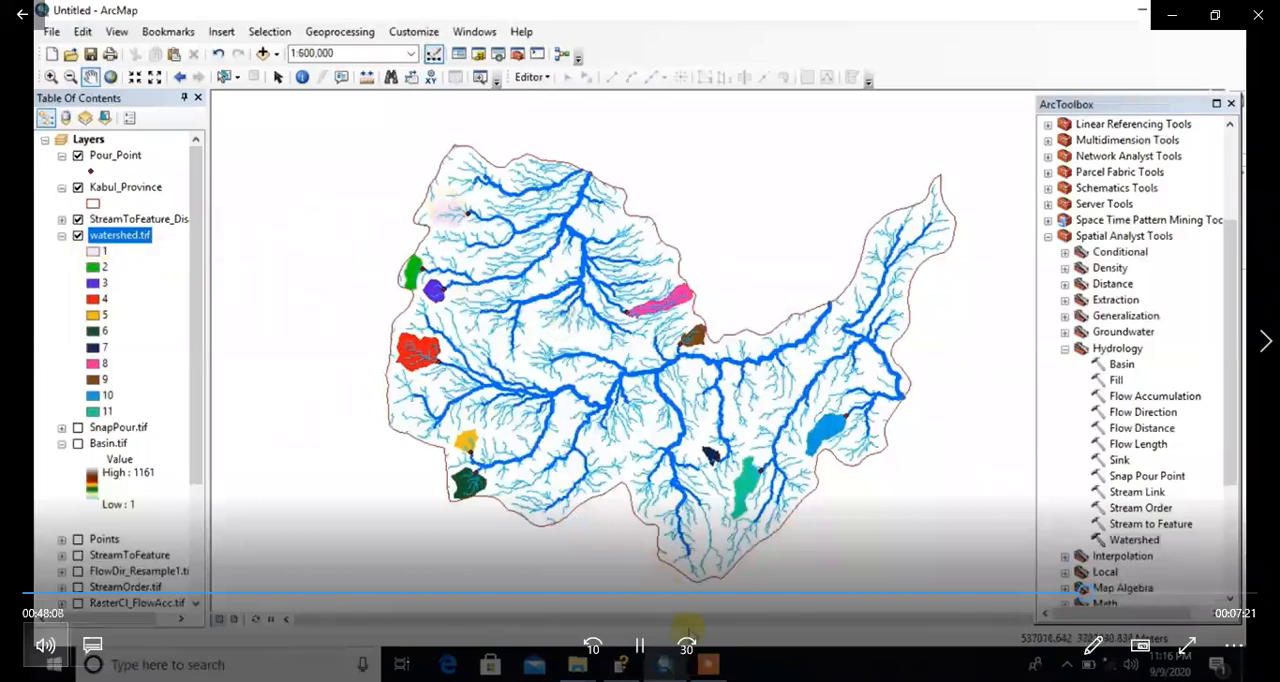
# Step: Draw annotation arrows from watershed.tif classes 1 to 5 to their matching watersheds on the map, and clear them
pyautogui.click(708, 662)
pyautogui.click(1005, 588)
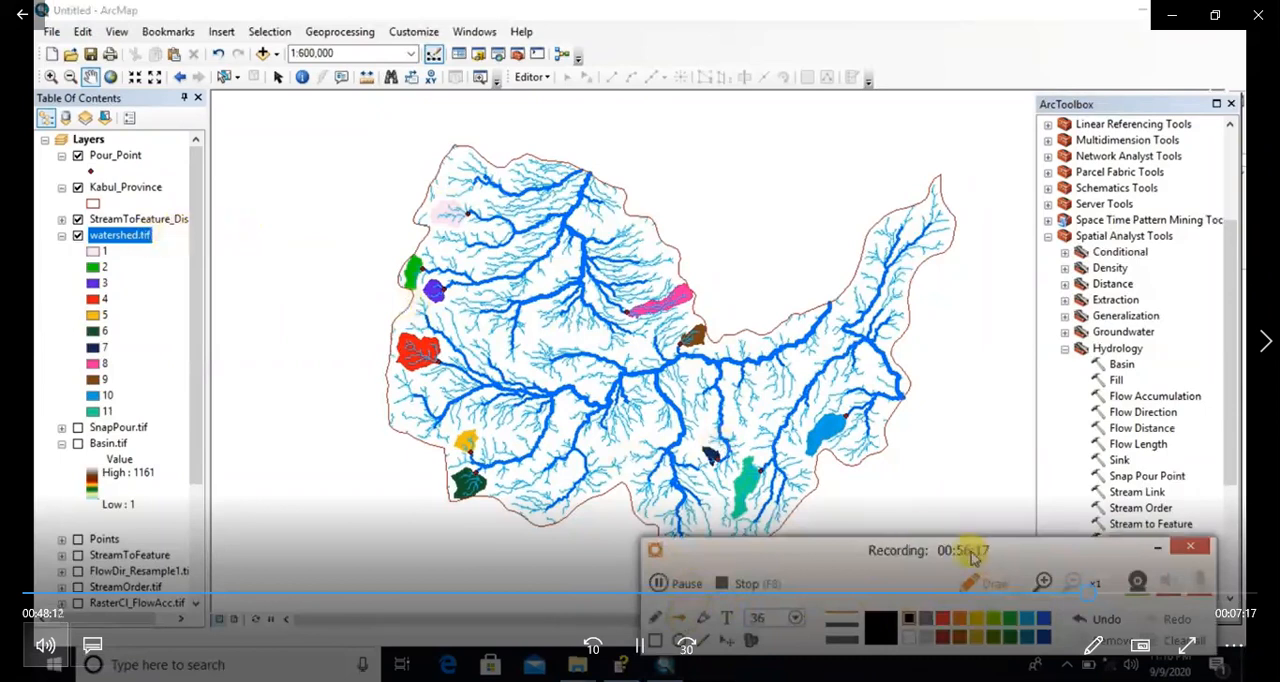
pyautogui.moveTo(100, 253)
pyautogui.mouseDown()
pyautogui.moveTo(245, 258)
pyautogui.moveTo(428, 218)
pyautogui.mouseUp()
pyautogui.moveTo(100, 267); pyautogui.dragTo(405, 268)
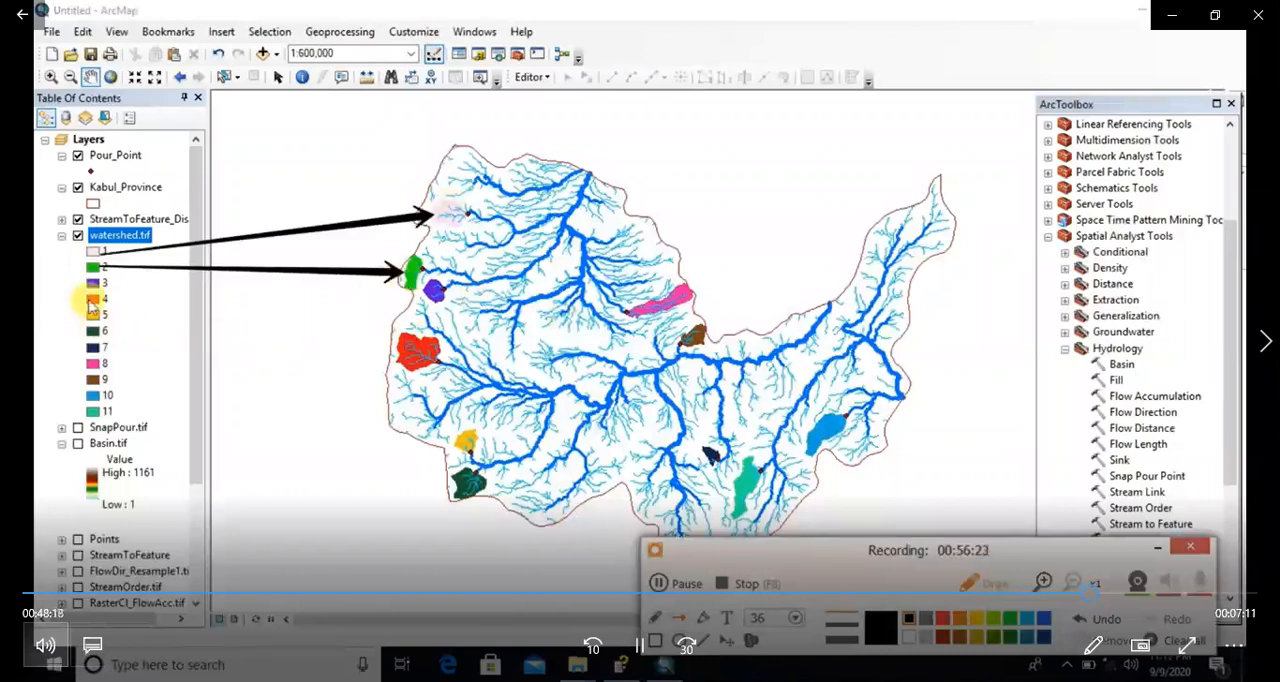
pyautogui.moveTo(100, 283); pyautogui.dragTo(440, 292)
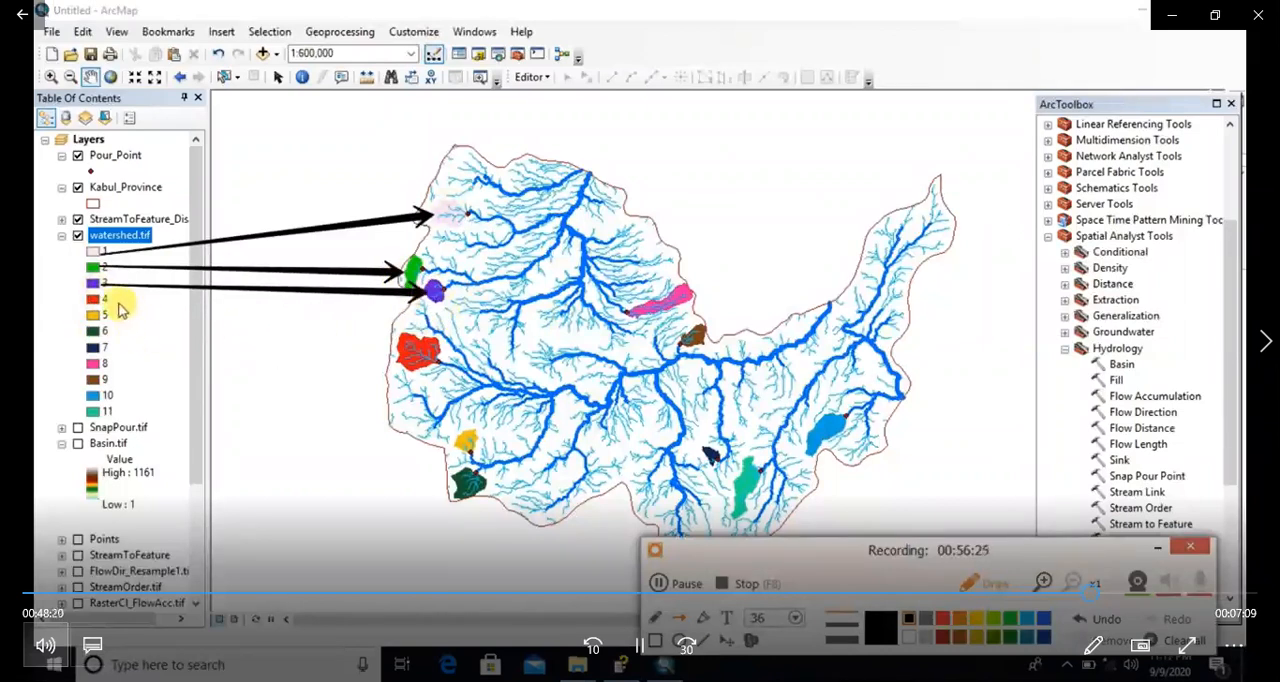
pyautogui.moveTo(153, 318); pyautogui.dragTo(392, 355)
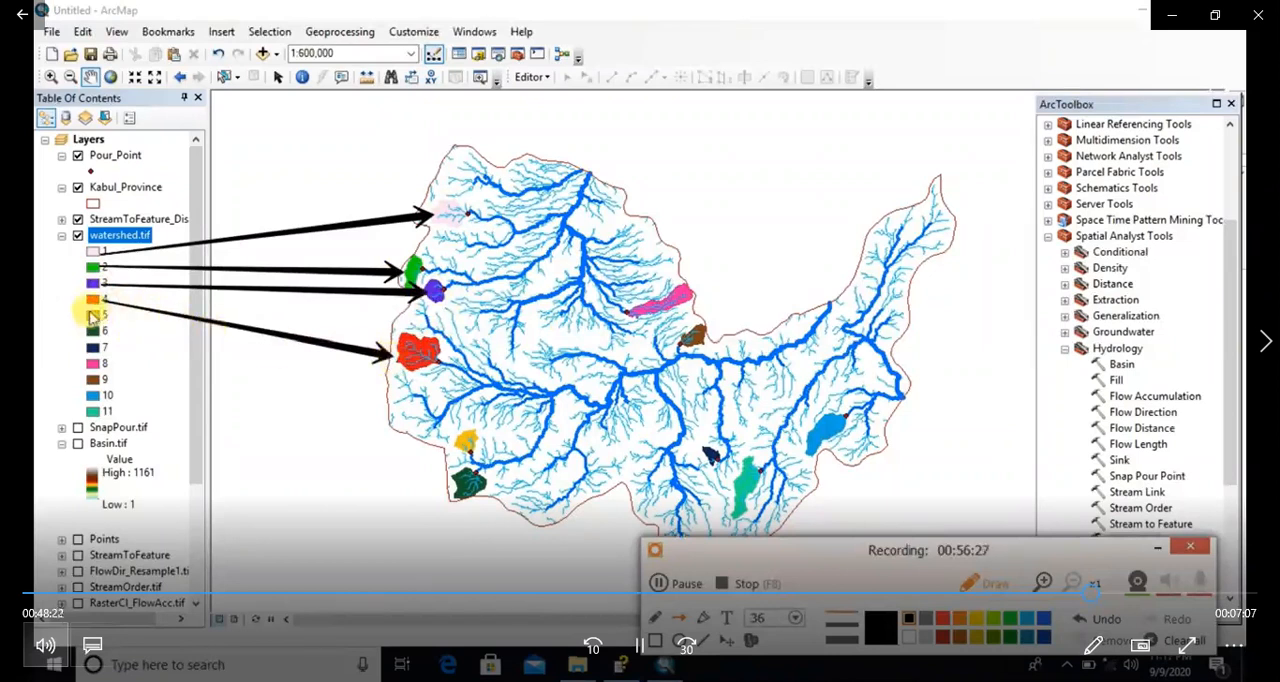
pyautogui.moveTo(102, 316)
pyautogui.mouseDown()
pyautogui.moveTo(363, 429)
pyautogui.moveTo(435, 432)
pyautogui.mouseUp()
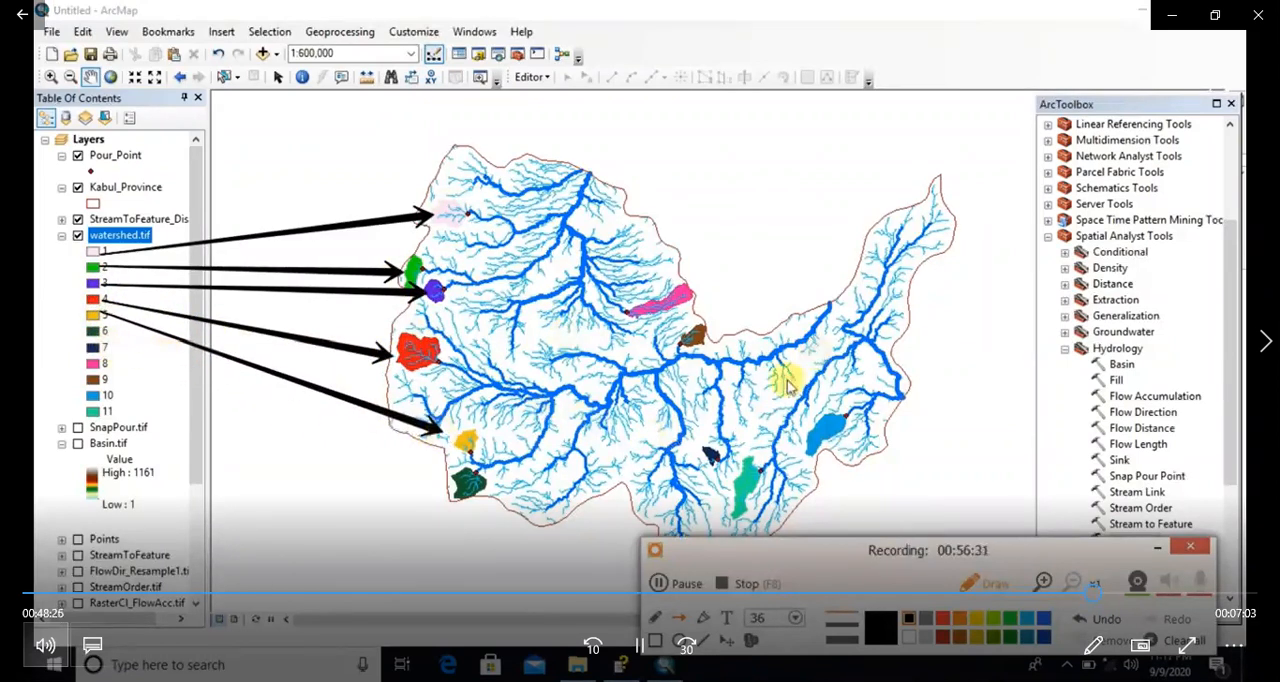
pyautogui.click(1172, 640)
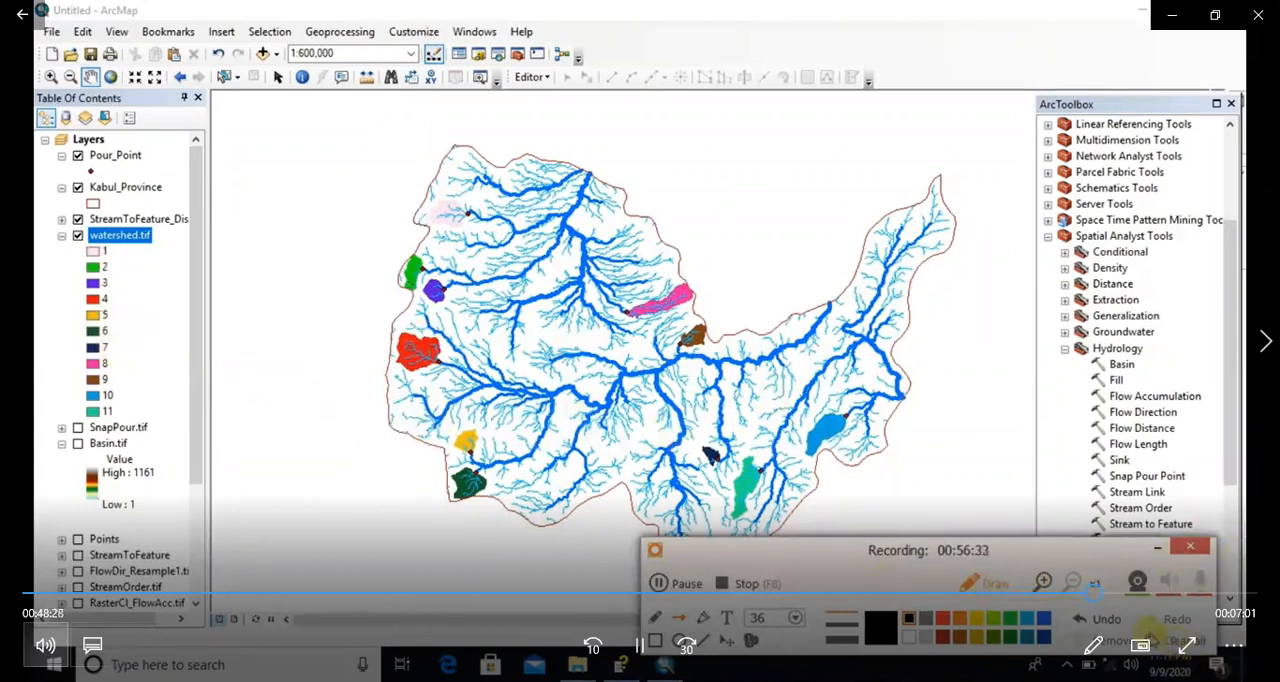
pyautogui.click(1190, 546)
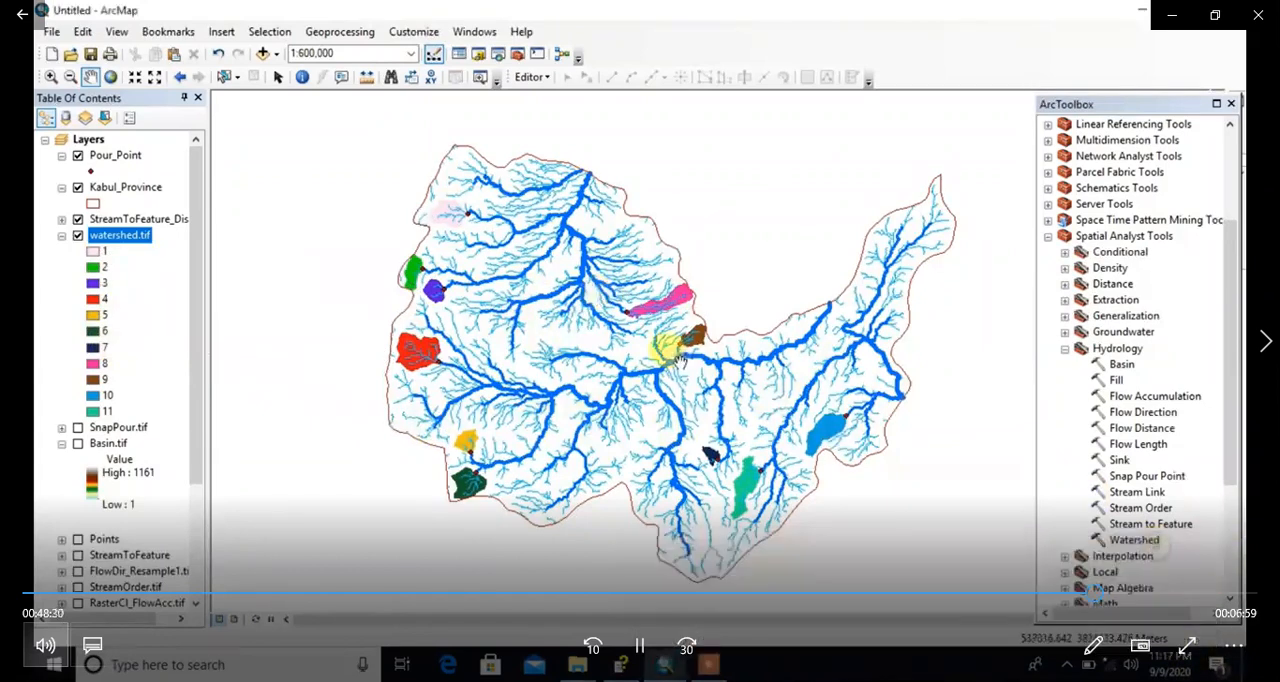
# Step: Examine the class 10 and class 11 watersheds up close, following their boundaries, inner streams and pour points
pyautogui.scroll(-2, 670, 355)
pyautogui.scroll(-3, 570, 344)
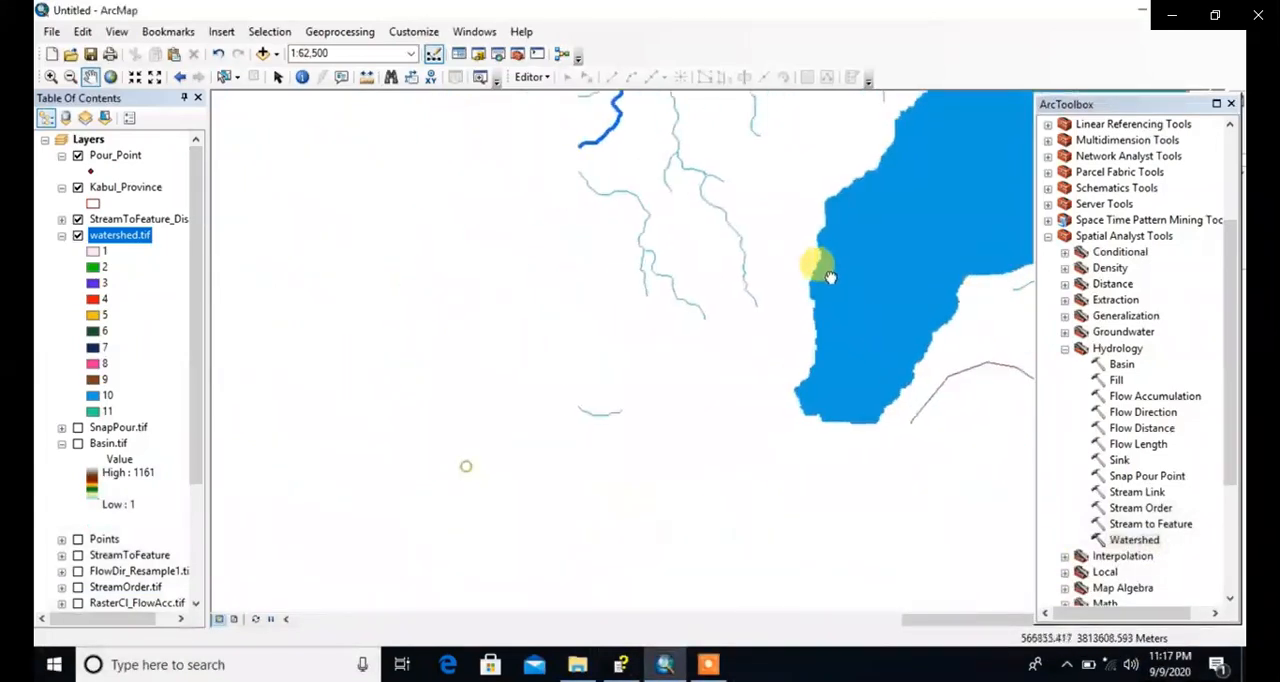
pyautogui.scroll(1, 536, 398)
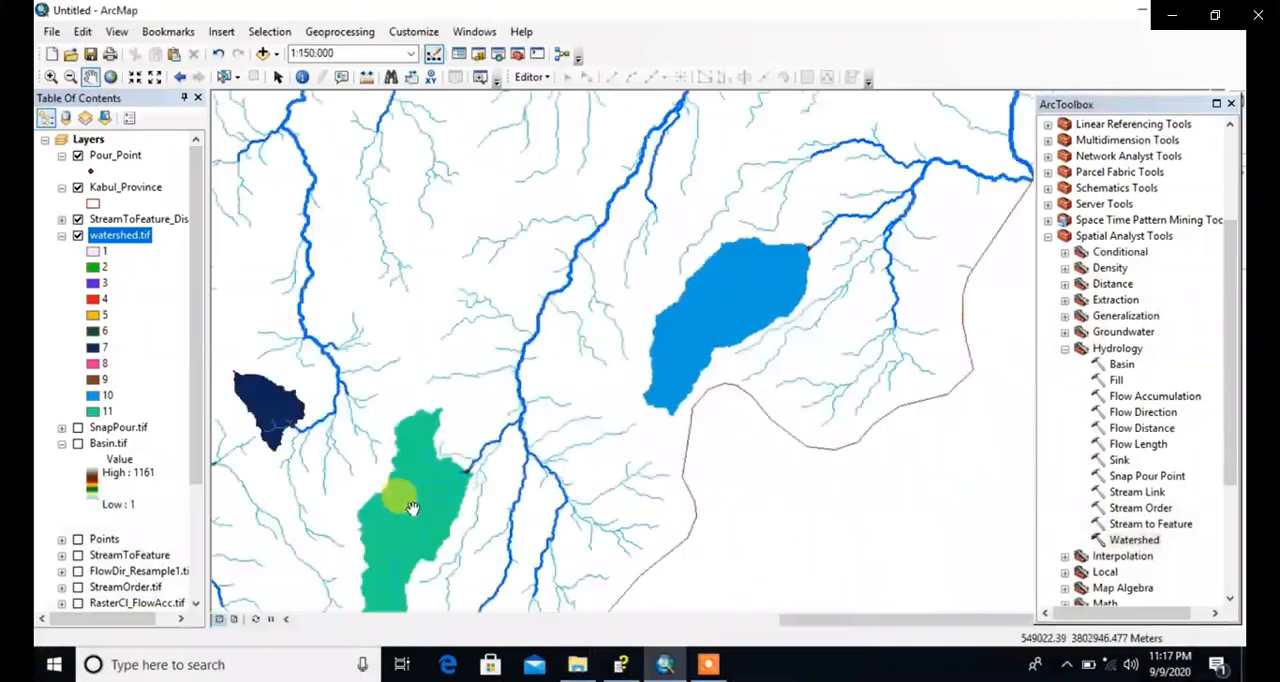
pyautogui.moveTo(411, 505); pyautogui.dragTo(591, 402)
pyautogui.scroll(-4, 591, 404)
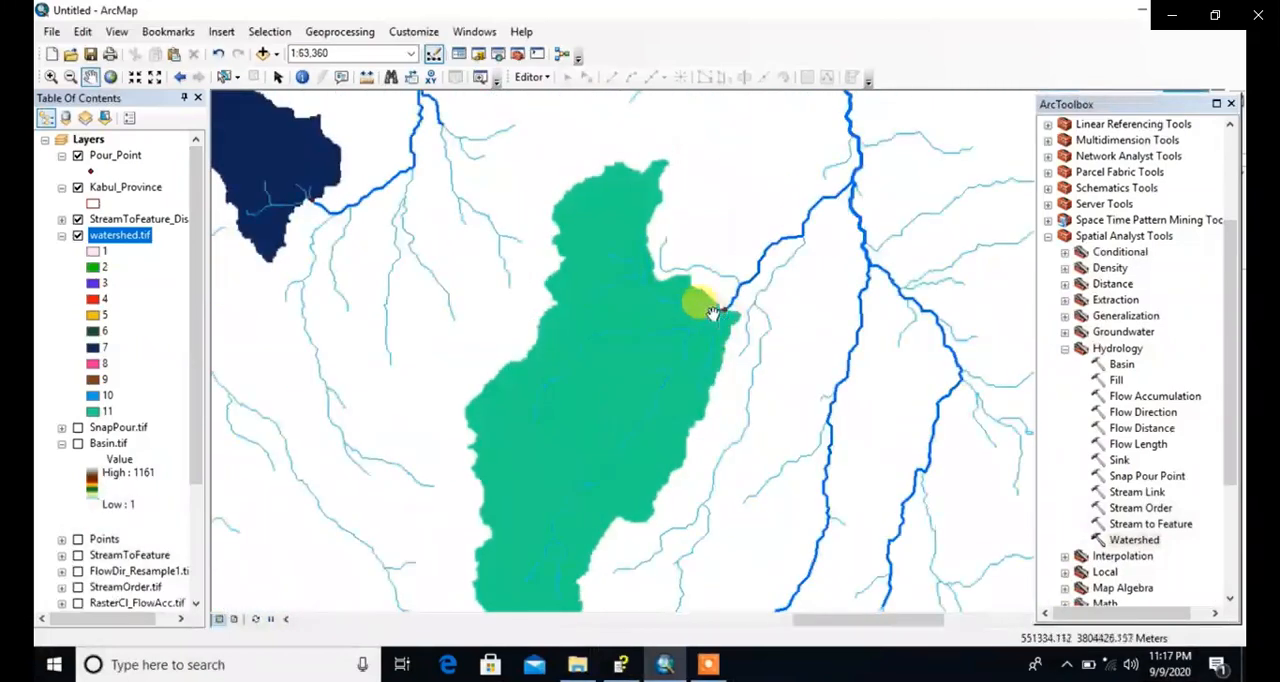
pyautogui.moveTo(711, 428); pyautogui.dragTo(757, 303)
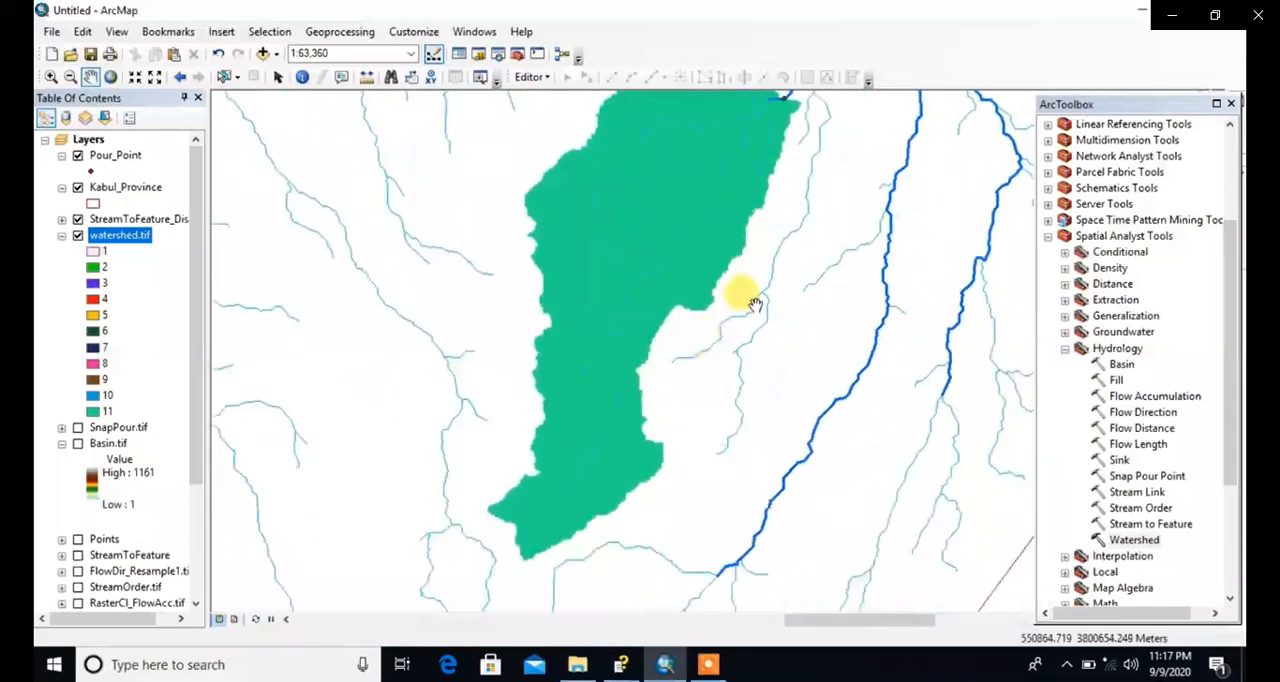
pyautogui.moveTo(757, 175); pyautogui.dragTo(611, 429)
pyautogui.moveTo(590, 378); pyautogui.dragTo(643, 480)
pyautogui.scroll(-1, 633, 408)
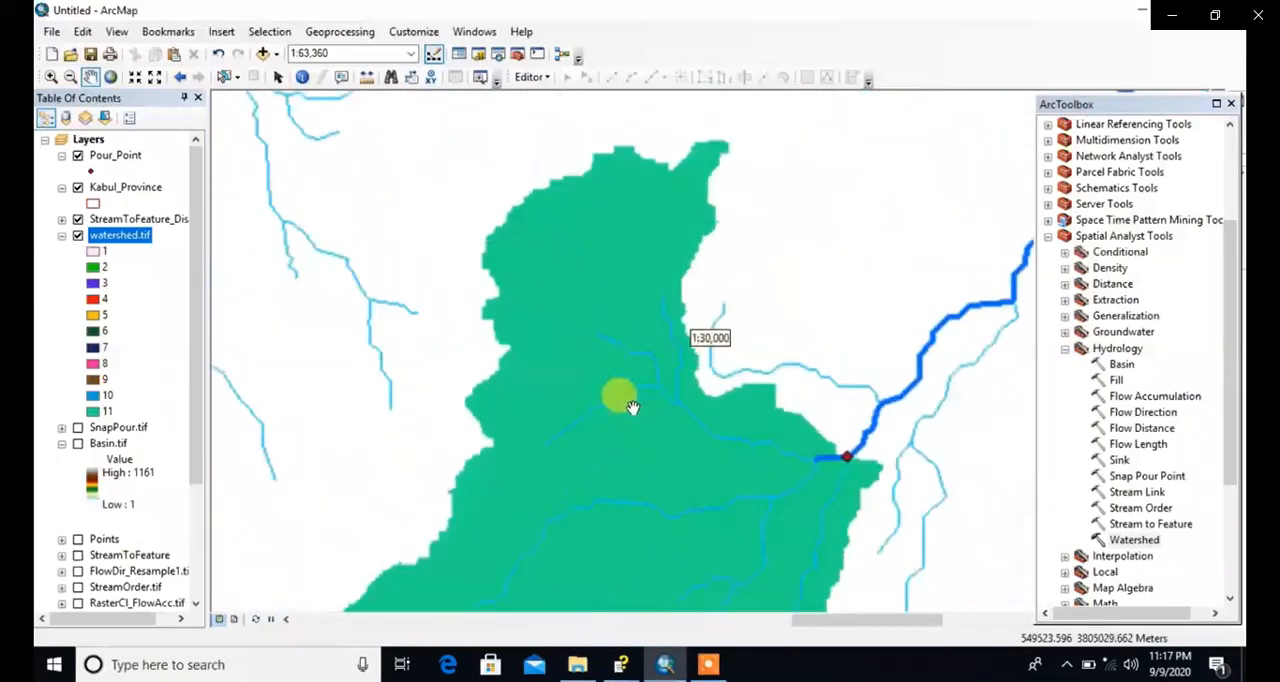
pyautogui.scroll(-1, 765, 500)
pyautogui.moveTo(767, 501); pyautogui.dragTo(769, 382)
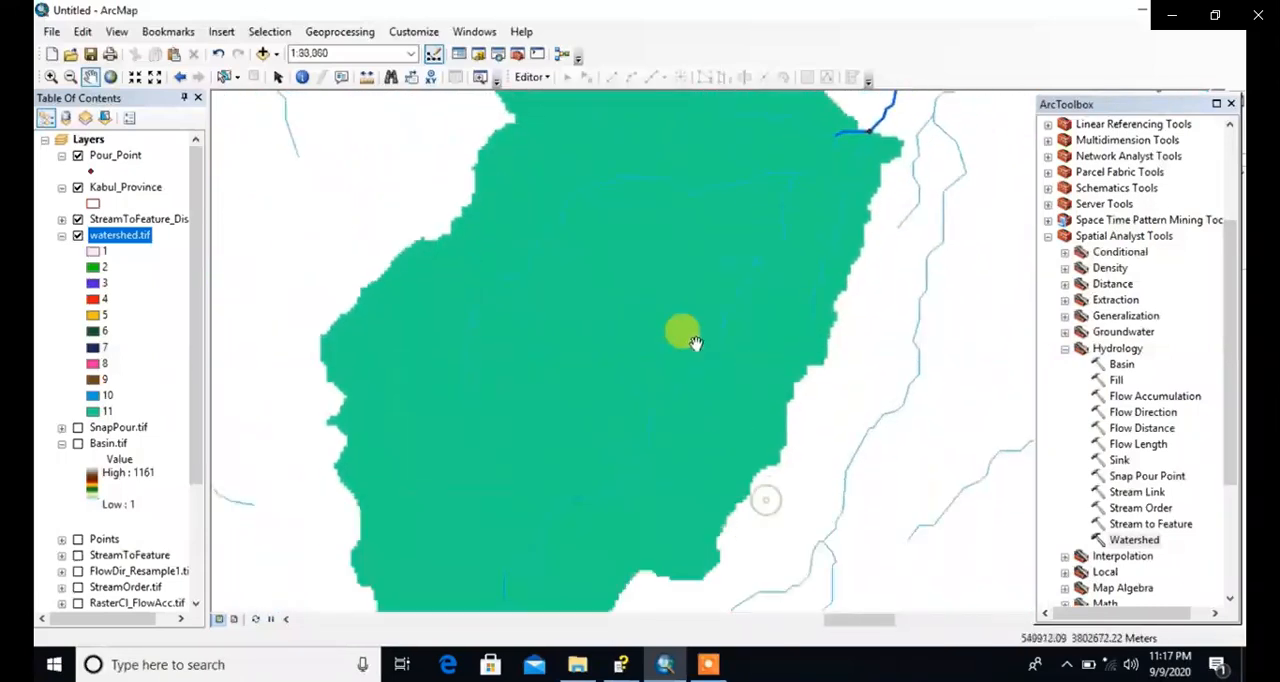
pyautogui.moveTo(701, 350); pyautogui.dragTo(651, 452)
pyautogui.moveTo(752, 348); pyautogui.dragTo(714, 522)
pyautogui.moveTo(718, 421); pyautogui.dragTo(753, 478)
pyautogui.scroll(4, 705, 460)
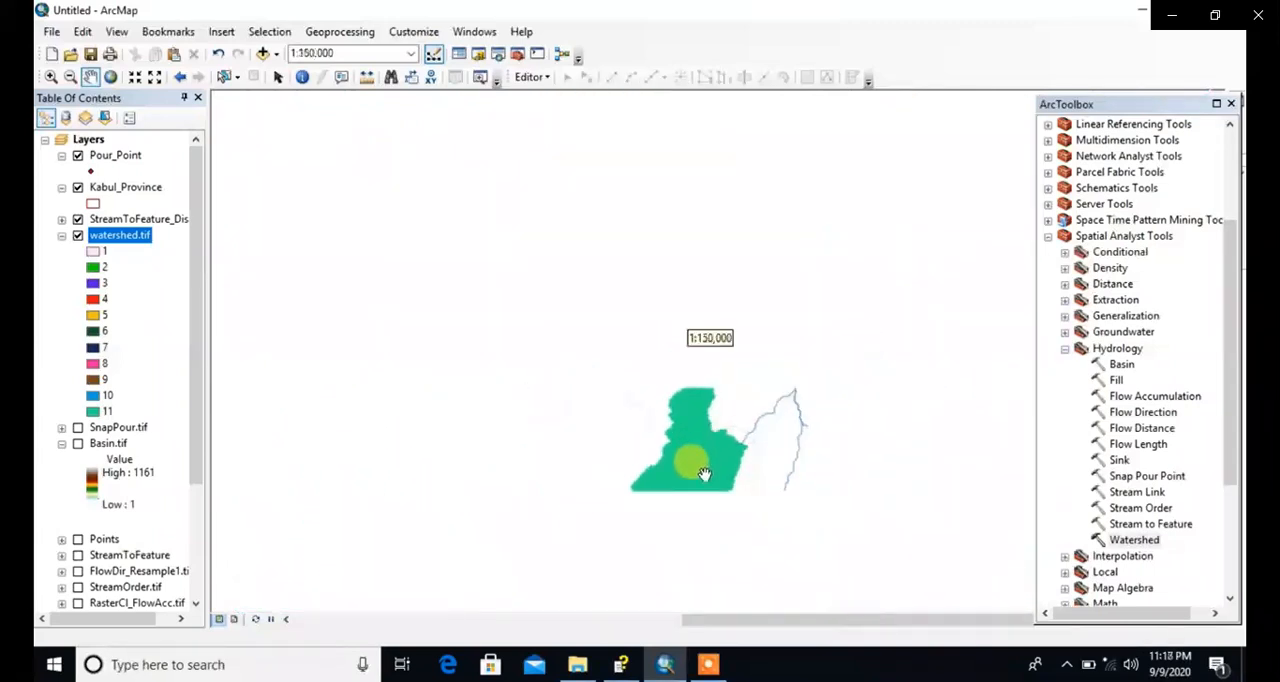
pyautogui.moveTo(457, 428); pyautogui.dragTo(677, 351)
pyautogui.scroll(-5, 838, 365)
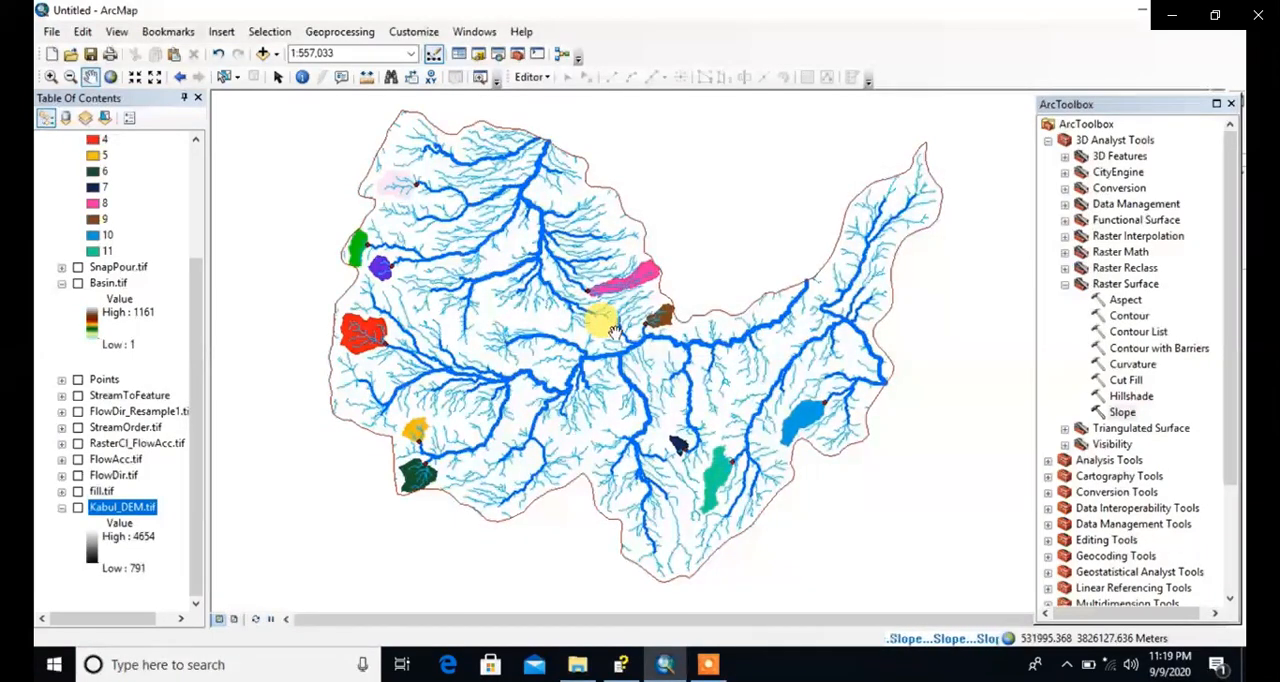
pyautogui.moveTo(564, 299); pyautogui.dragTo(600, 317)
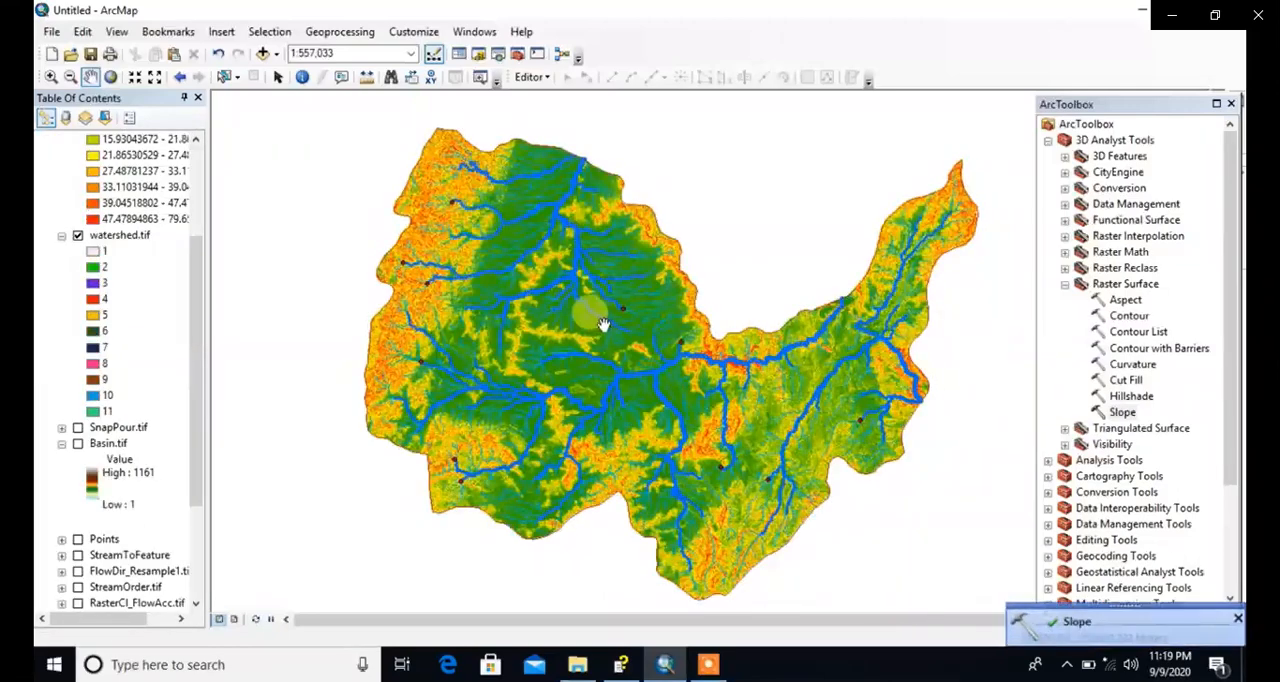
# Step: Collapse the watershed.tif legend so the layers below it move up in the layer list
pyautogui.doubleClick(561, 253)
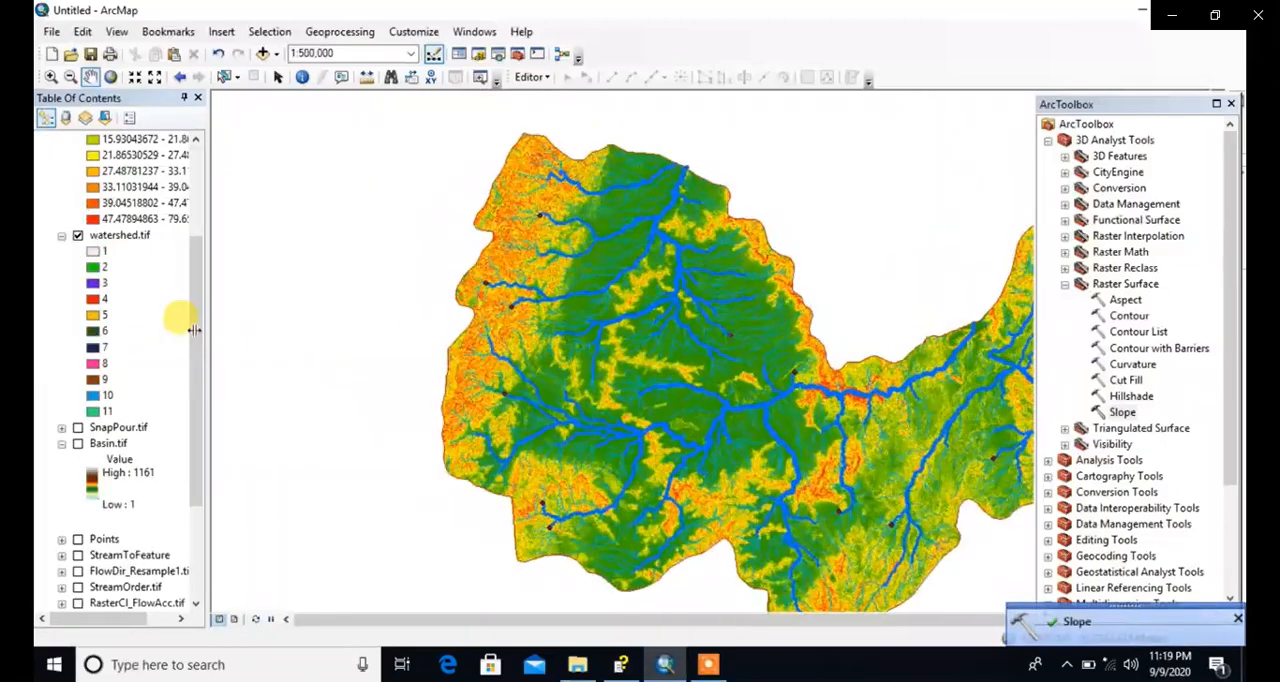
pyautogui.moveTo(494, 354); pyautogui.dragTo(384, 329)
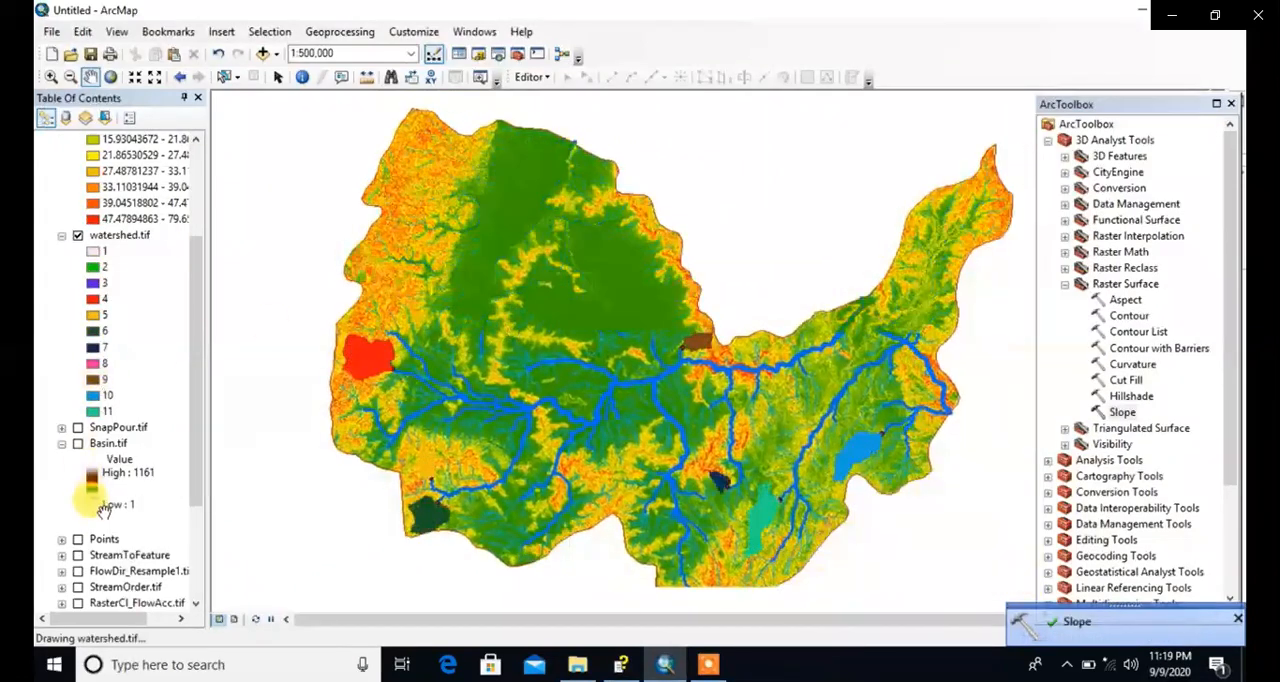
pyautogui.scroll(-3, 110, 500)
pyautogui.scroll(6, 107, 515)
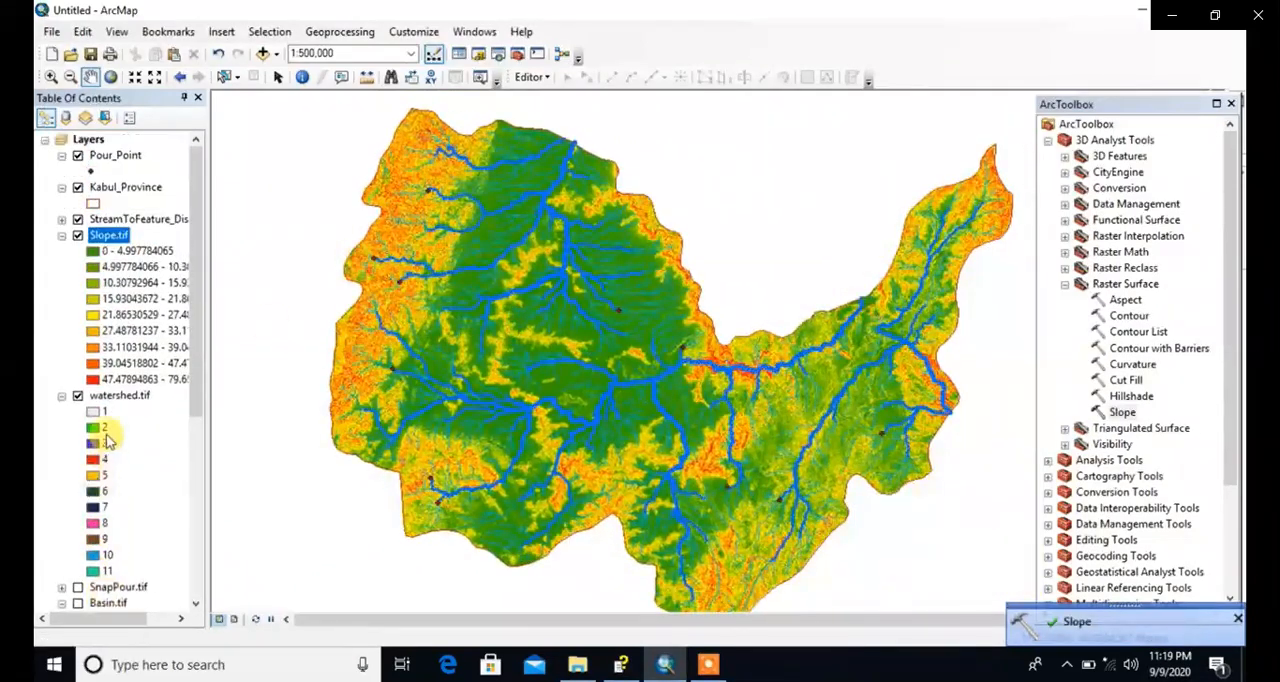
pyautogui.click(62, 396)
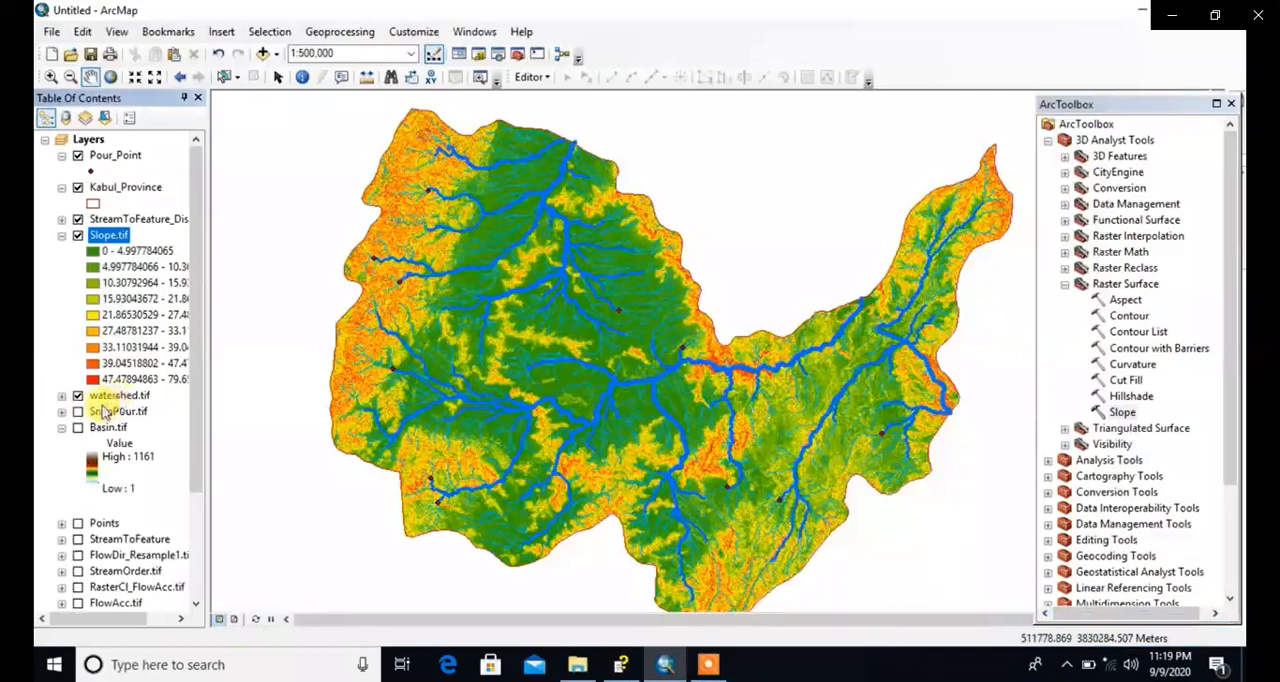
# Step: Set the classified symbology of Slope.tif to 5 classes with the green-yellow-red color ramp, and apply it
pyautogui.rightClick(115, 236)
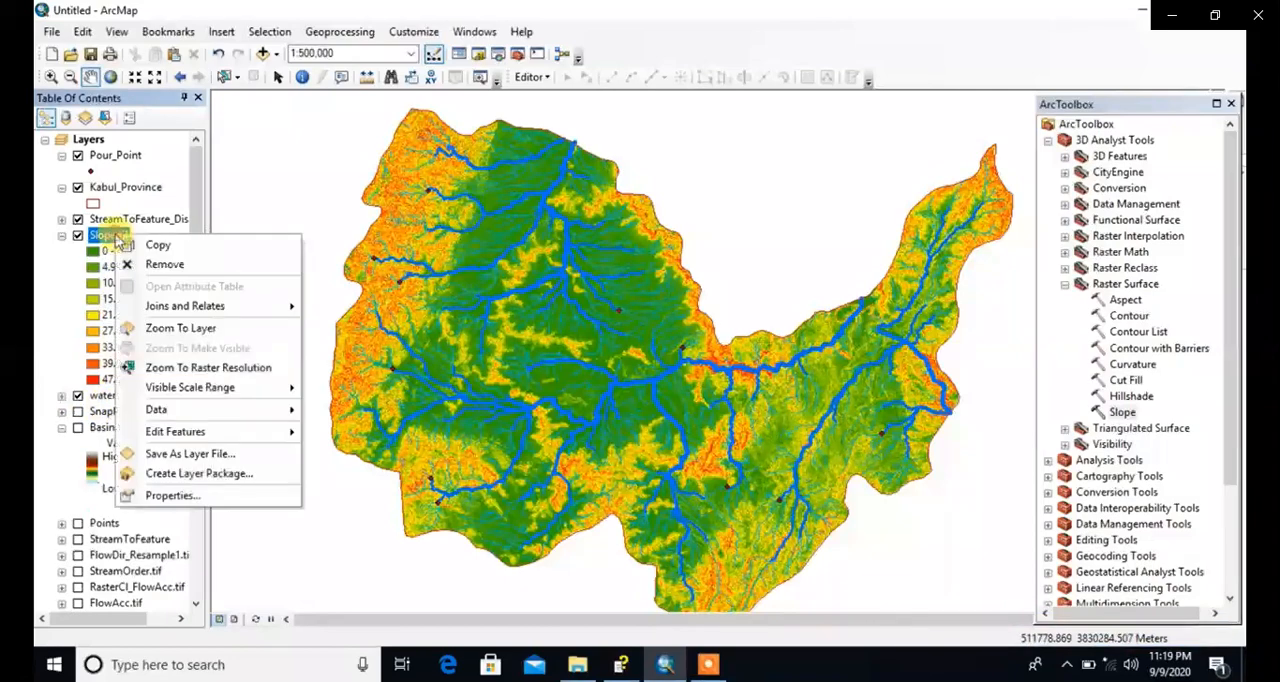
pyautogui.click(166, 494)
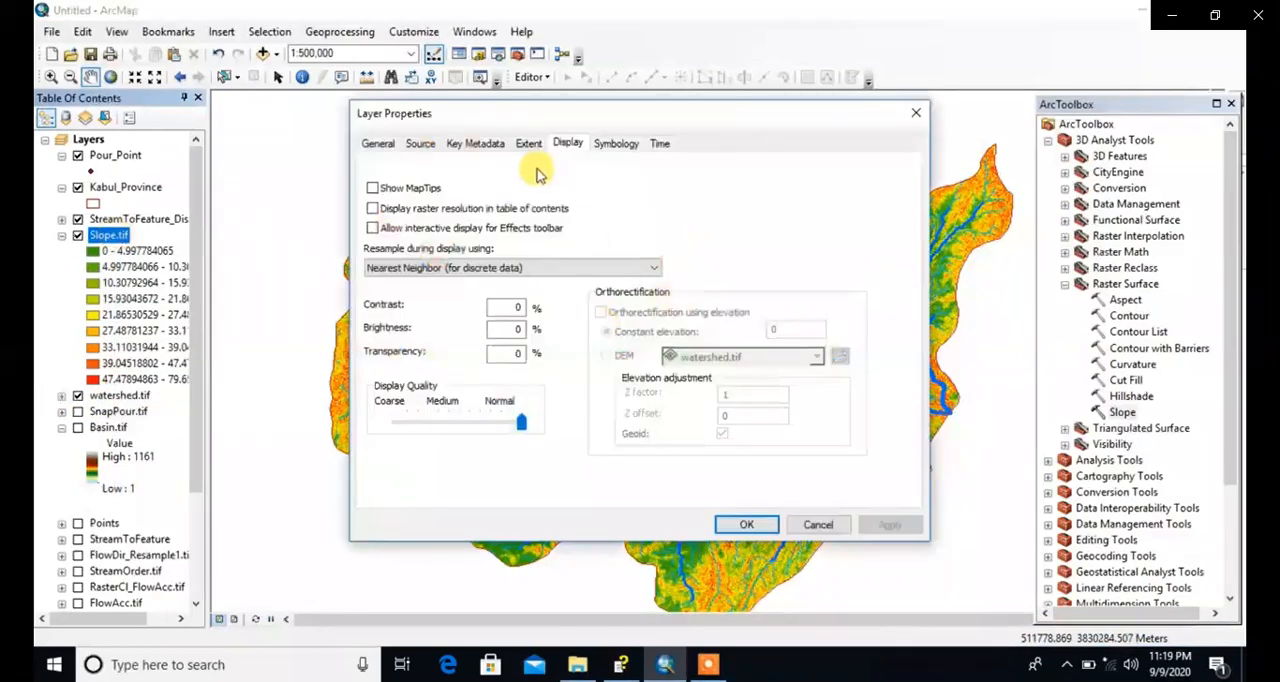
pyautogui.click(376, 143)
pyautogui.click(424, 143)
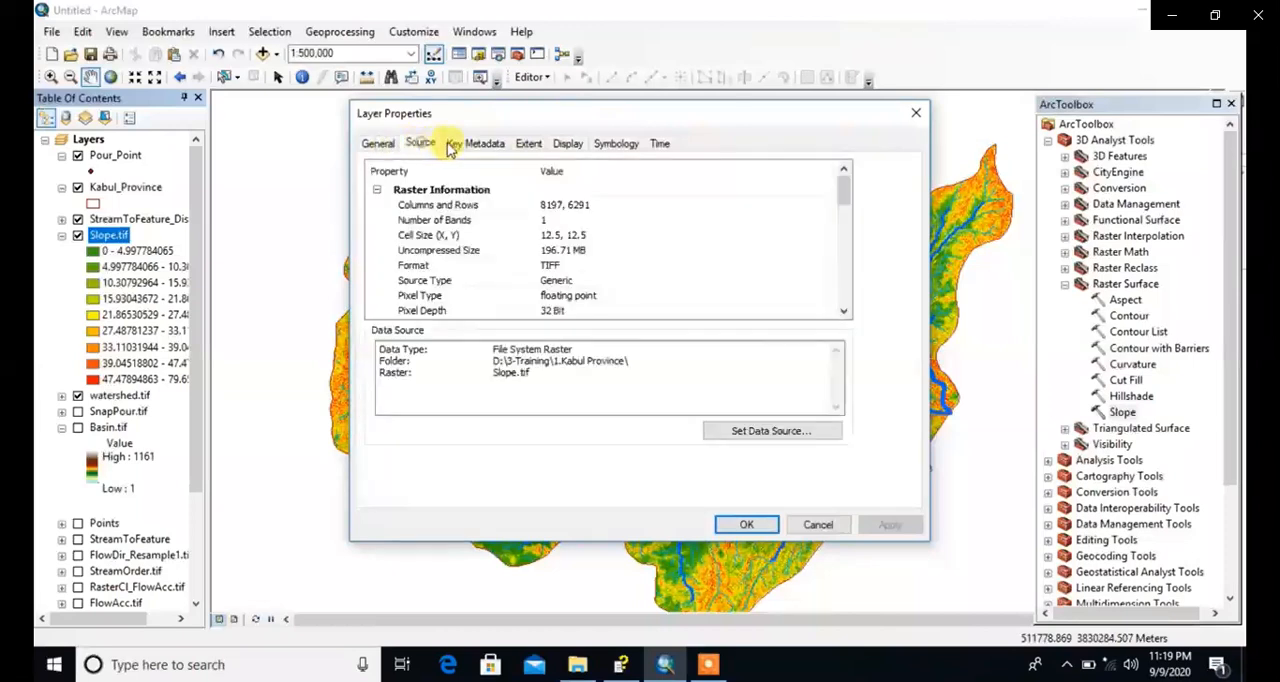
pyautogui.click(562, 143)
pyautogui.click(616, 143)
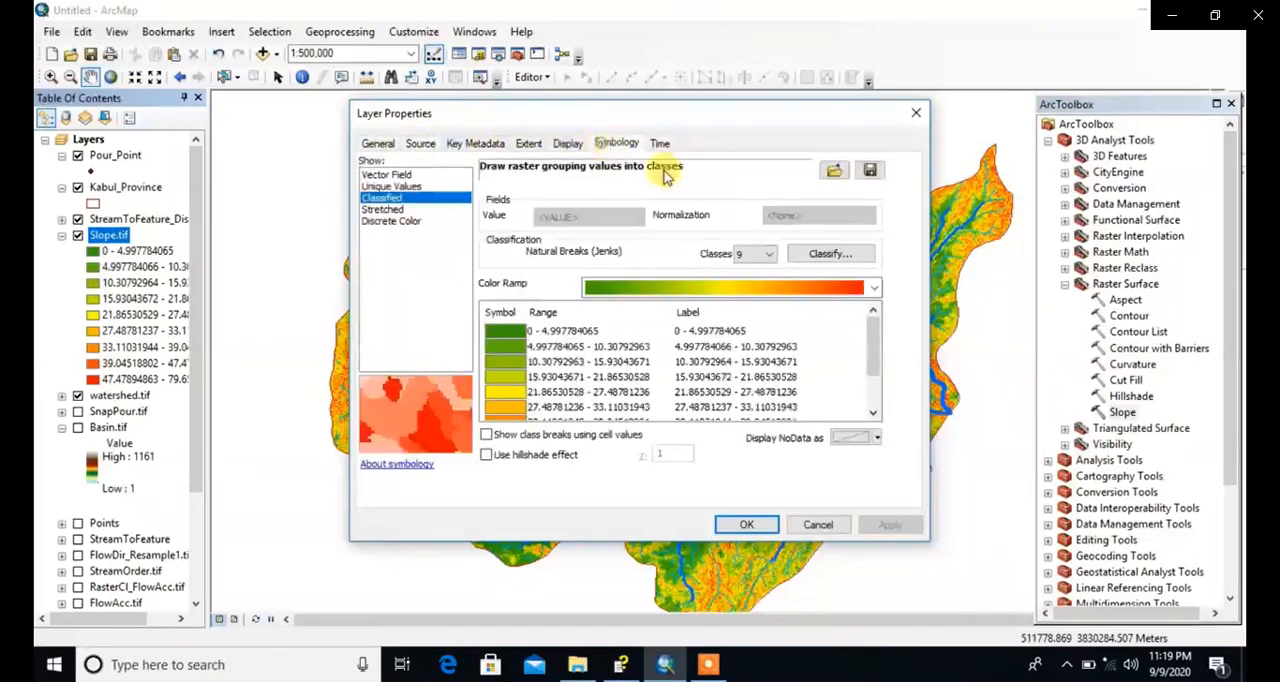
pyautogui.click(768, 254)
pyautogui.click(752, 306)
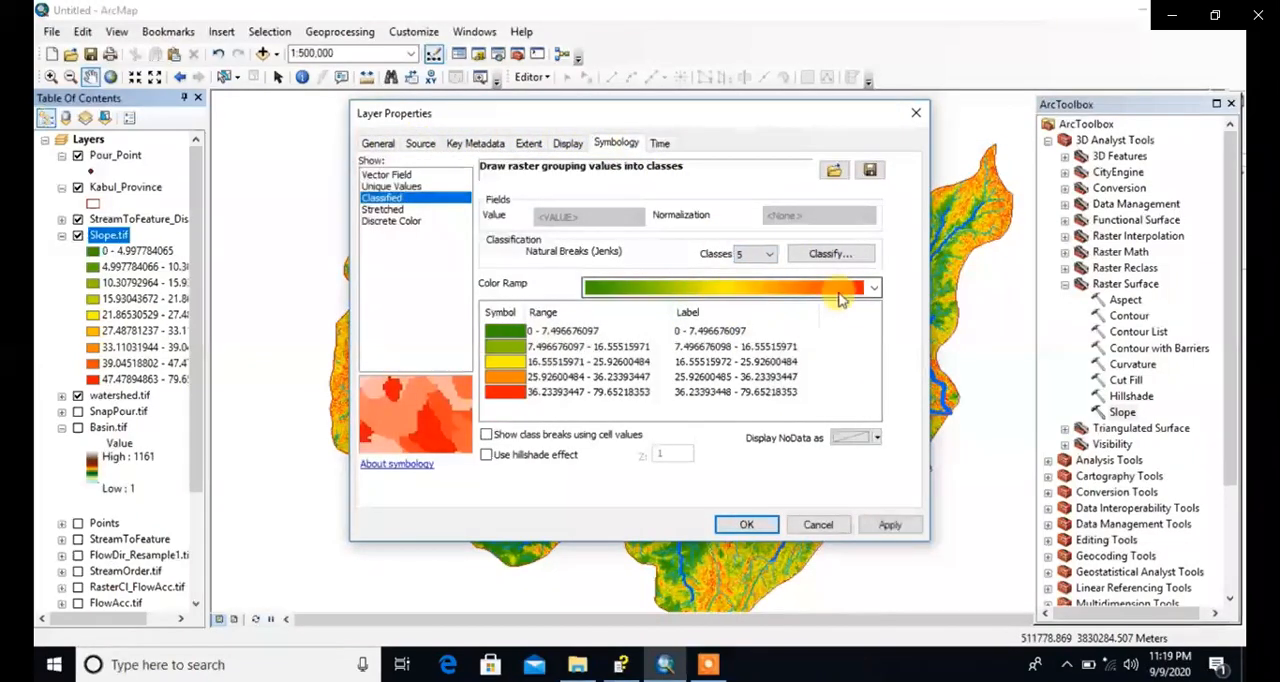
pyautogui.click(870, 290)
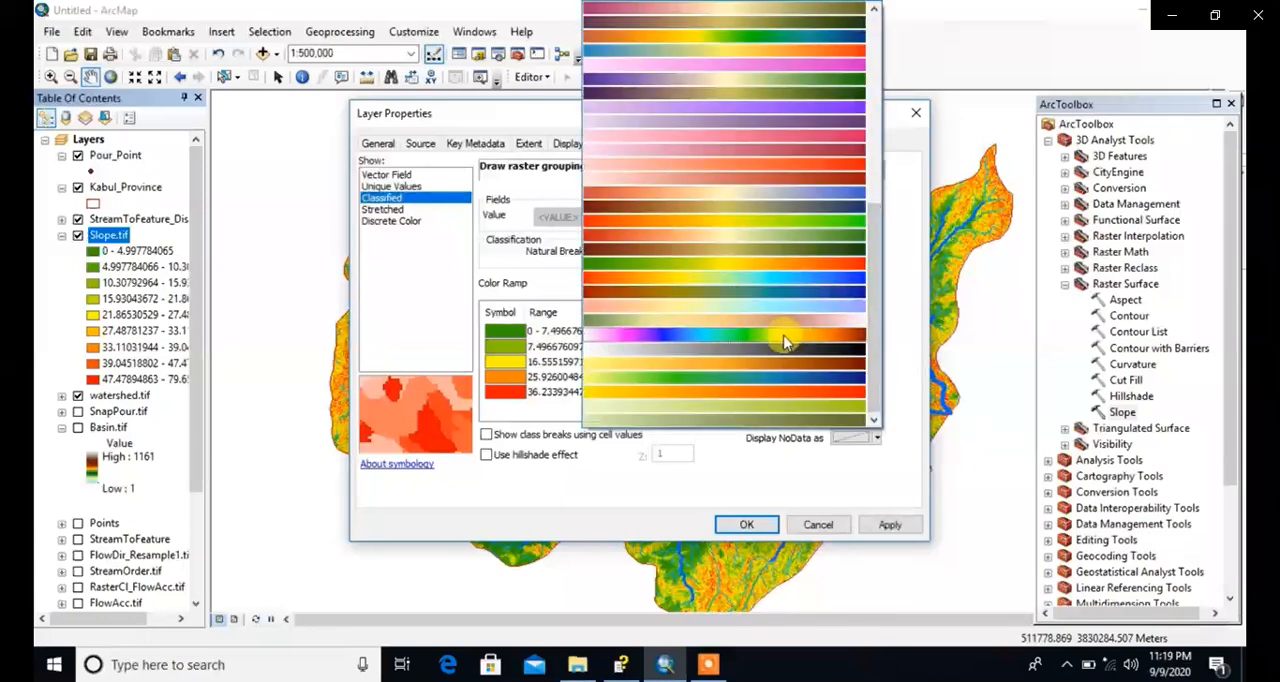
pyautogui.click(788, 270)
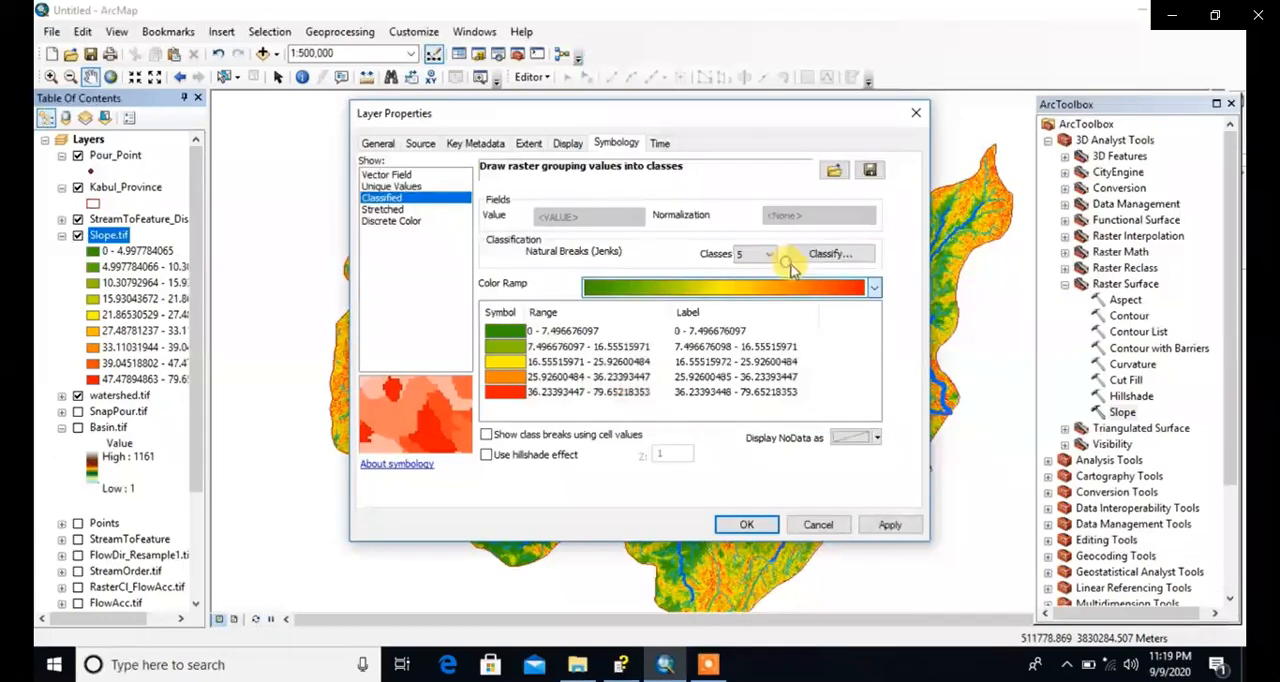
pyautogui.click(892, 525)
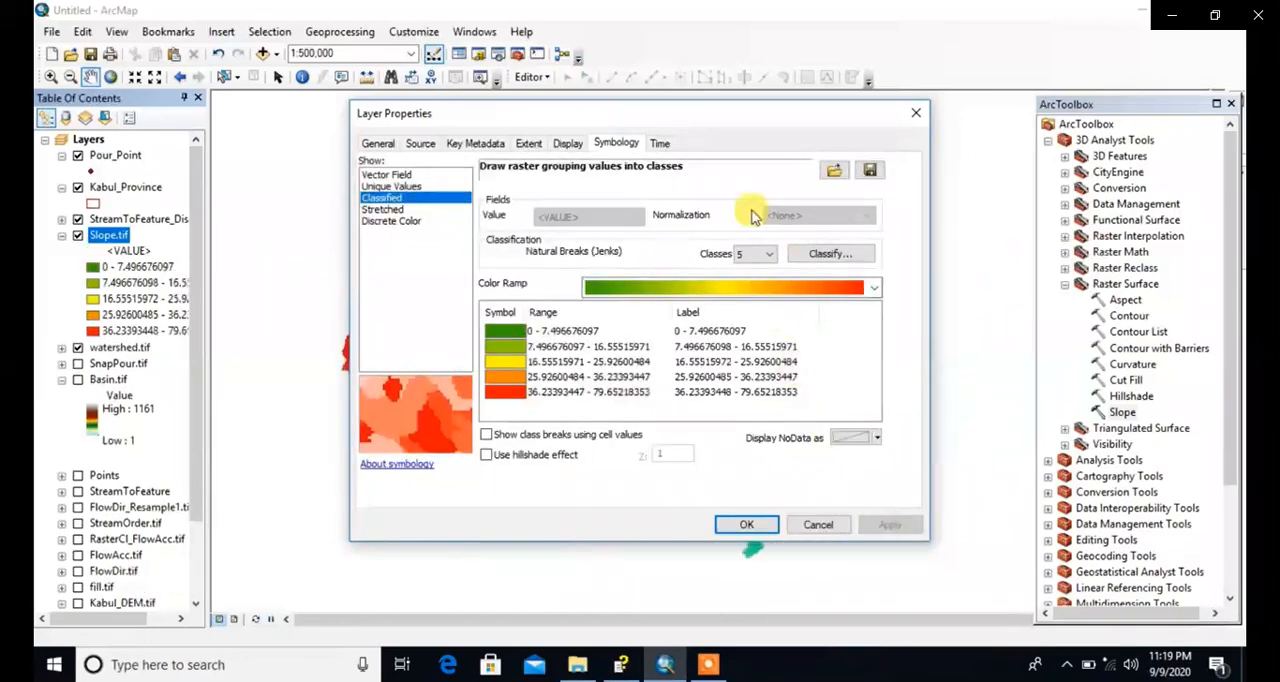
# Step: Format the Slope.tif class labels as numeric values rounded to 3 significant digits, and accept the layer properties
pyautogui.moveTo(696, 114); pyautogui.dragTo(636, 120)
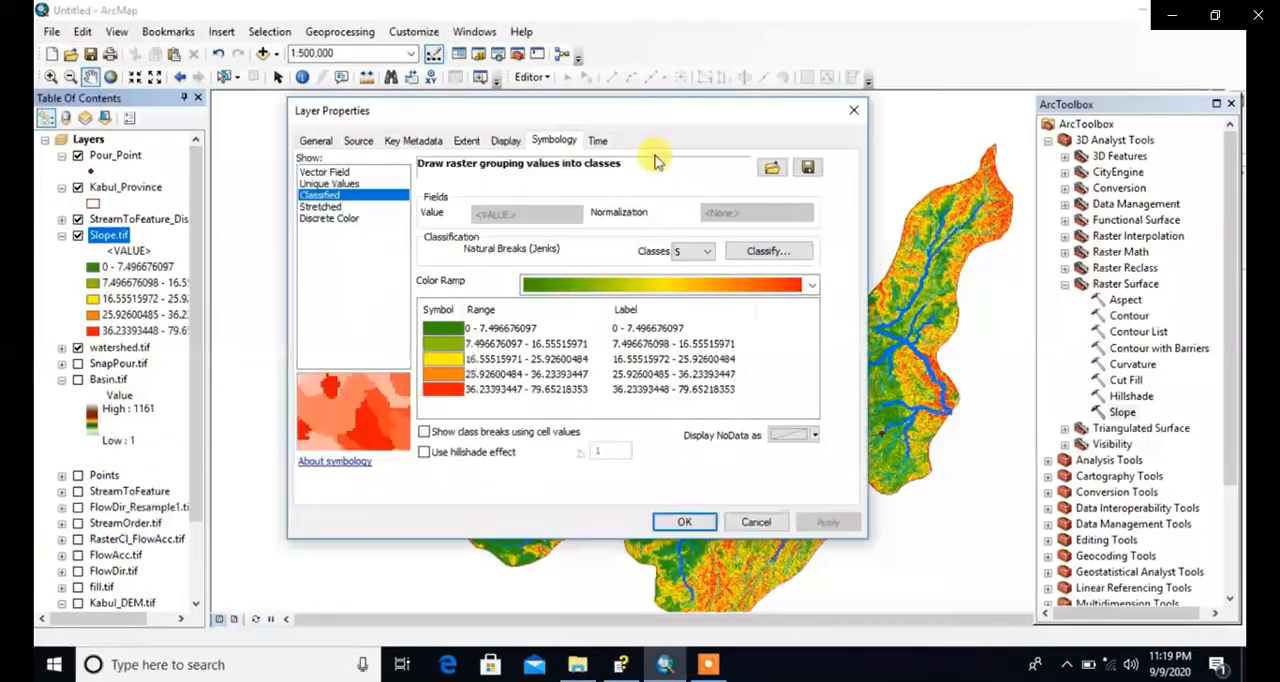
pyautogui.rightClick(641, 312)
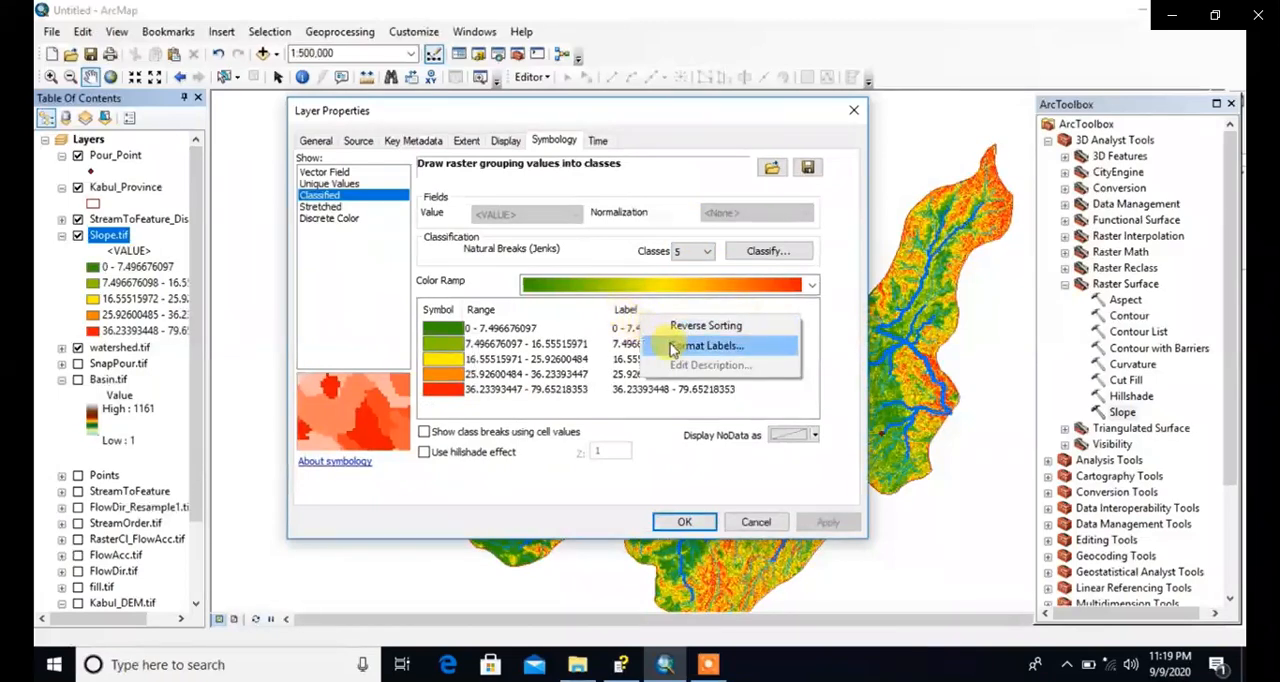
pyautogui.click(700, 345)
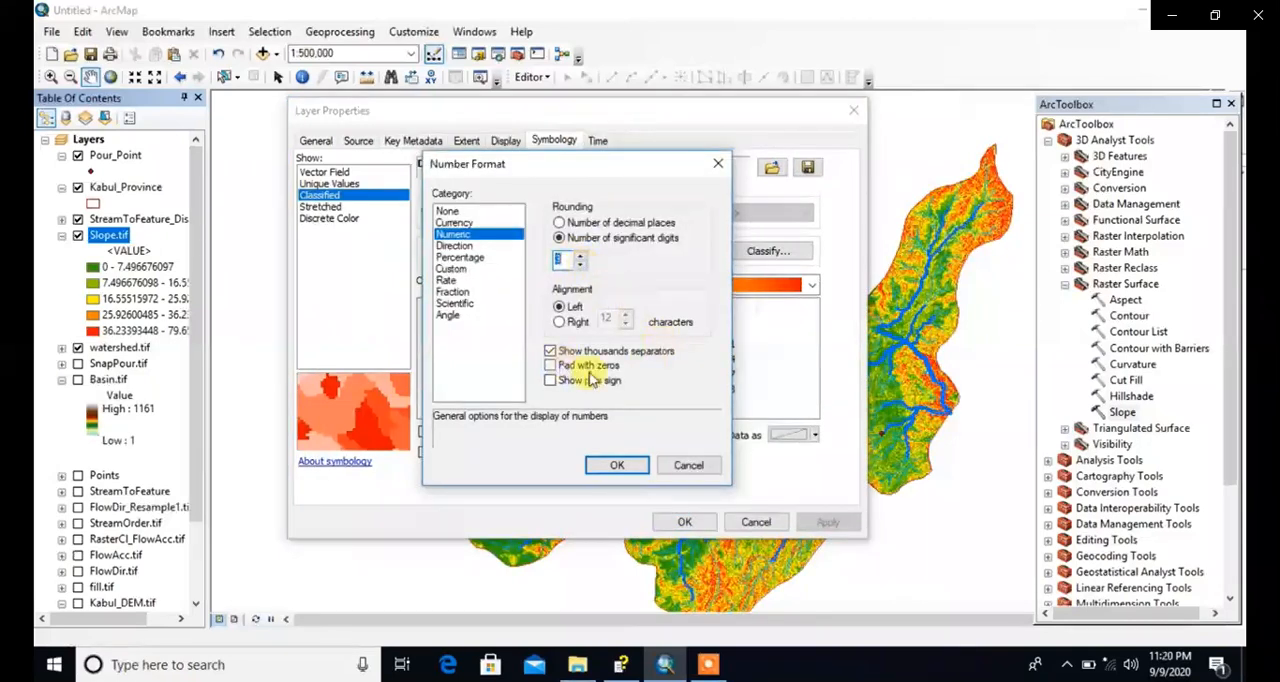
pyautogui.click(620, 465)
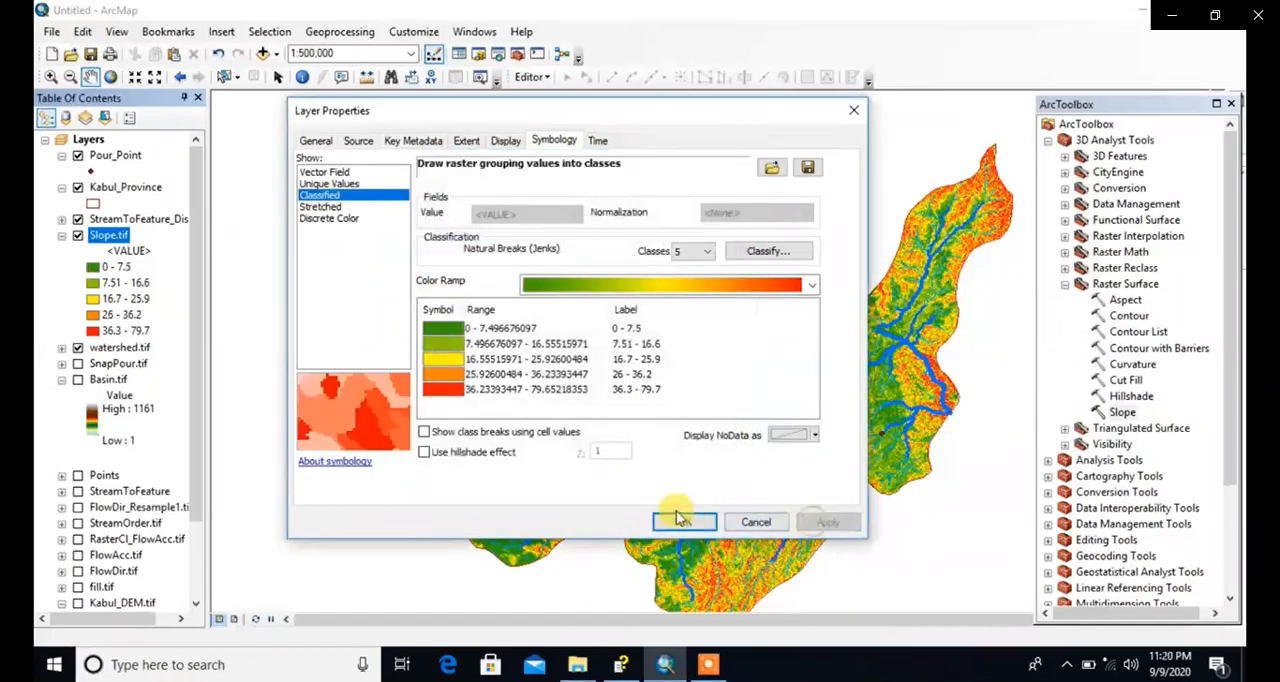
pyautogui.click(687, 518)
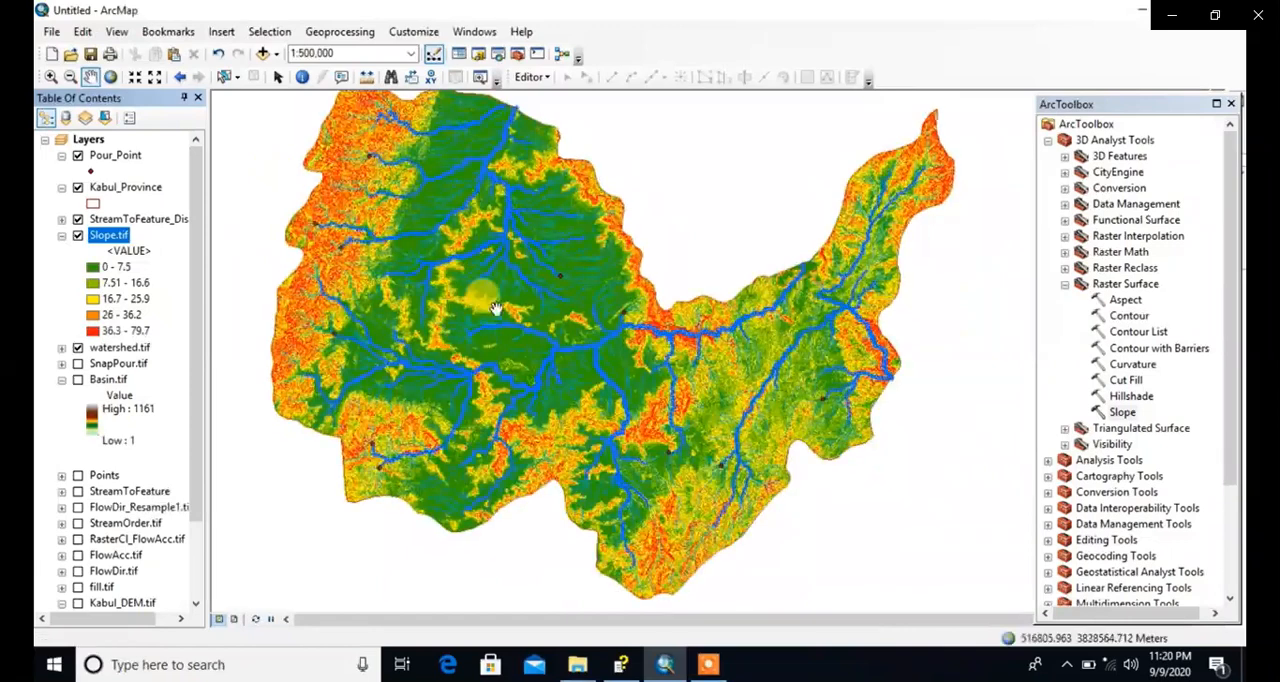
# Step: Move watershed.tif above Slope.tif in the drawing order and inspect the watersheds over the slope classes
pyautogui.moveTo(473, 293); pyautogui.dragTo(476, 308)
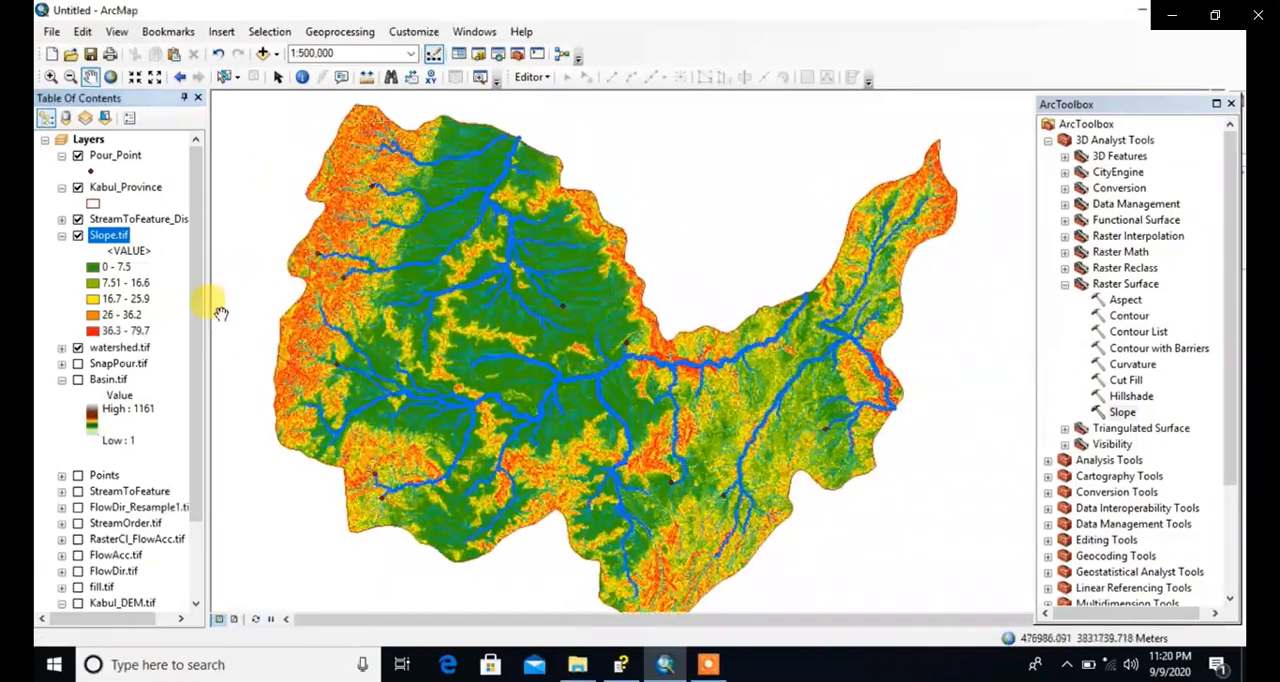
pyautogui.moveTo(108, 352); pyautogui.dragTo(112, 232)
pyautogui.moveTo(624, 367); pyautogui.dragTo(573, 340)
pyautogui.moveTo(656, 366); pyautogui.dragTo(662, 389)
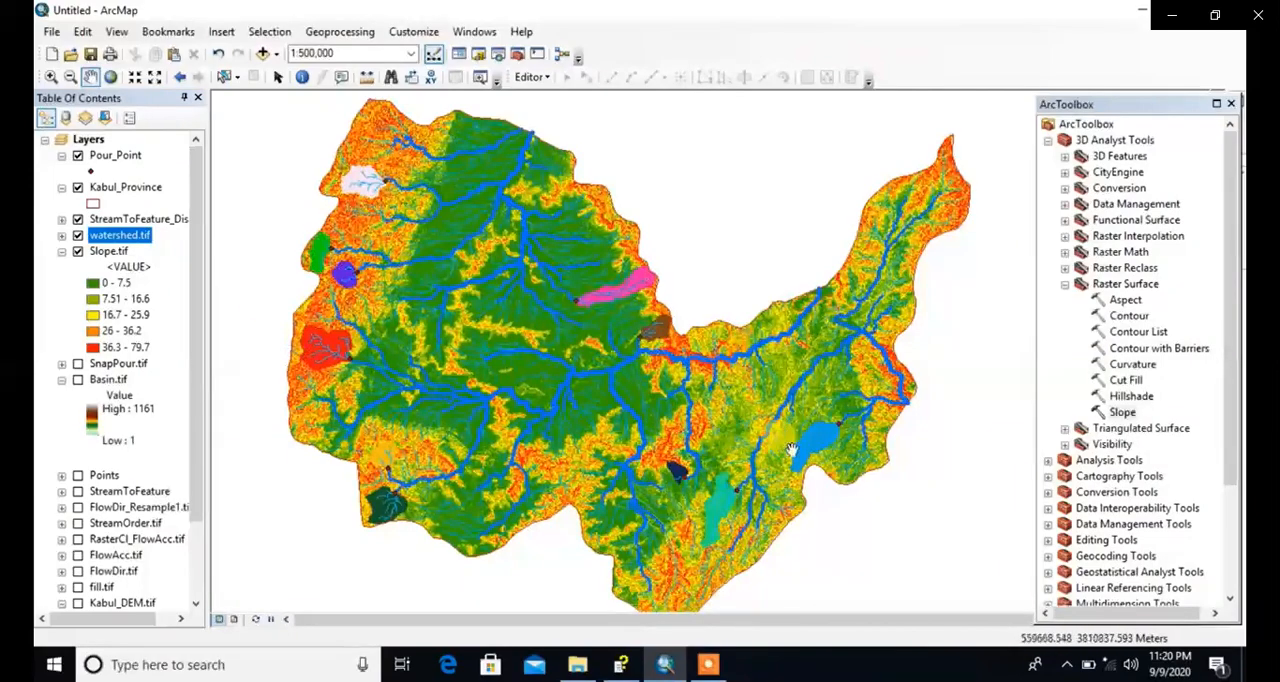
pyautogui.scroll(5, 790, 445)
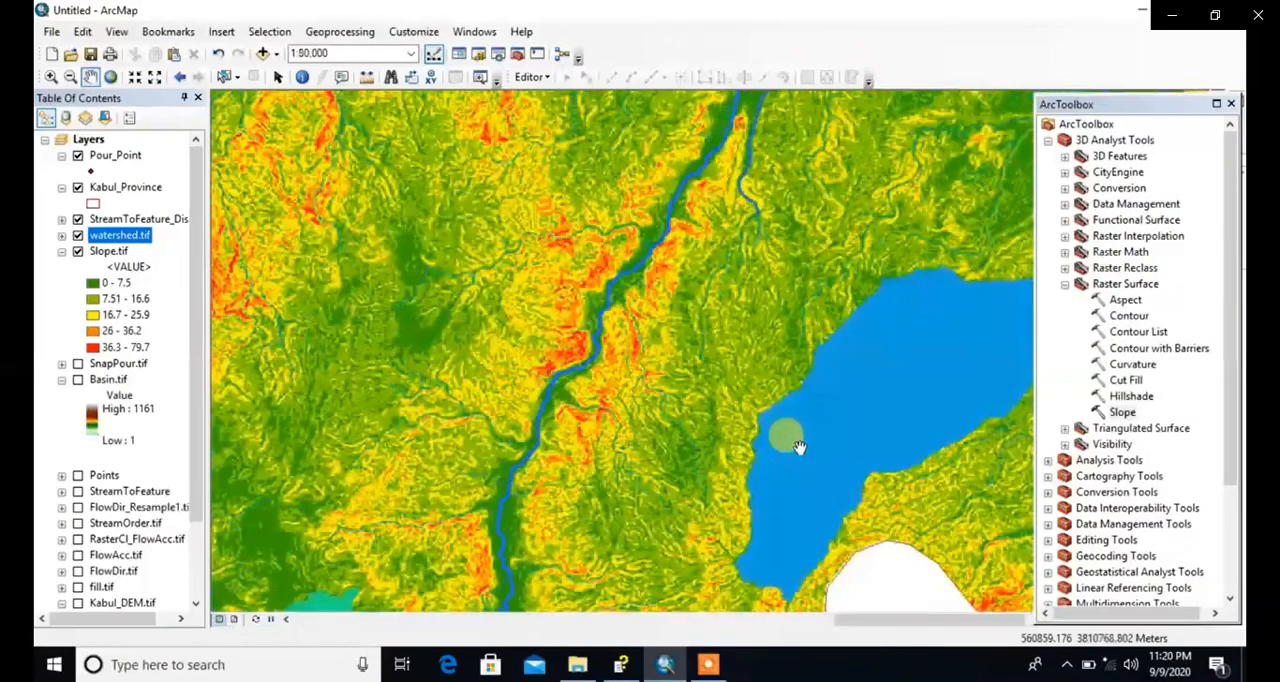
pyautogui.scroll(-4, 796, 446)
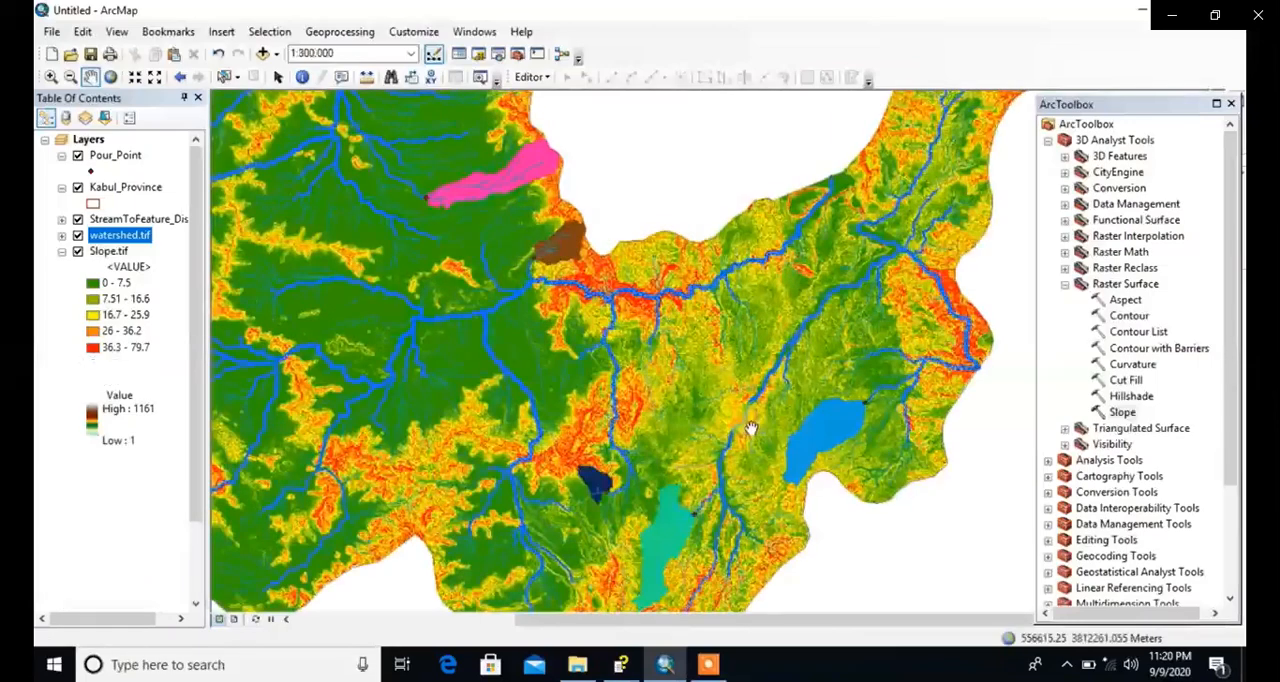
pyautogui.scroll(-2, 525, 348)
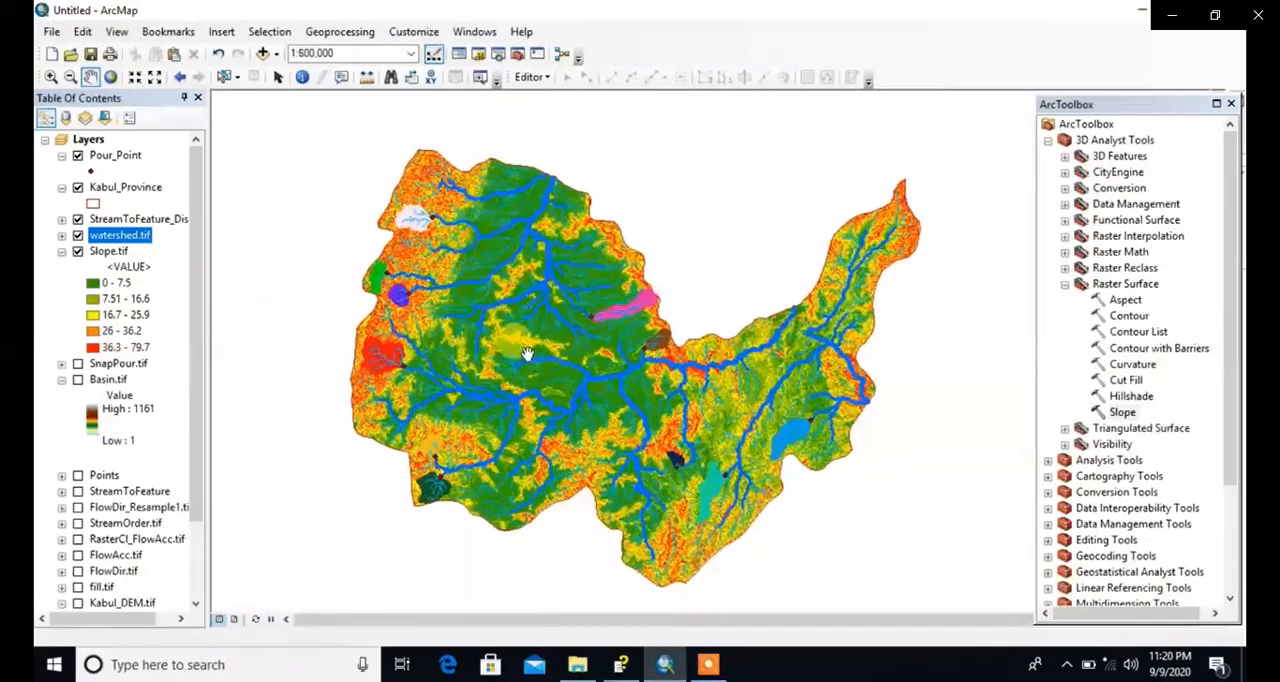
# Step: Review the Count values in the watershed.tif attribute table, close it, and close ArcToolbox
pyautogui.rightClick(112, 237)
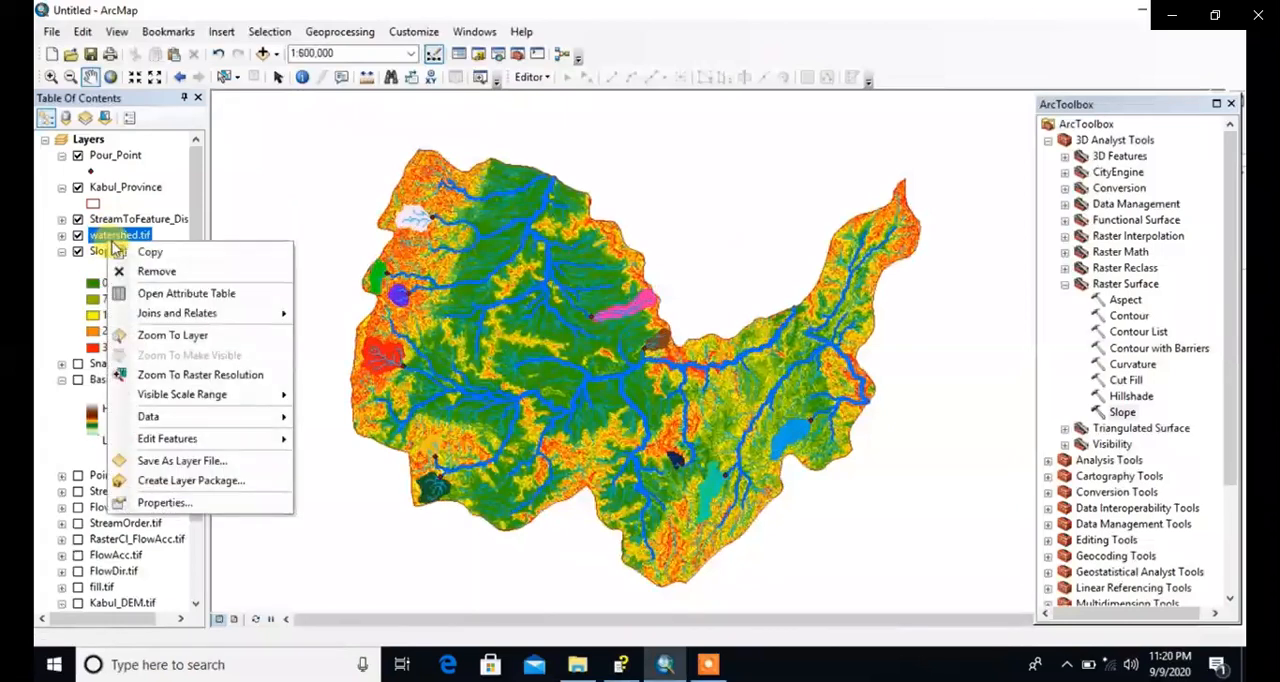
pyautogui.click(157, 296)
pyautogui.click(457, 261)
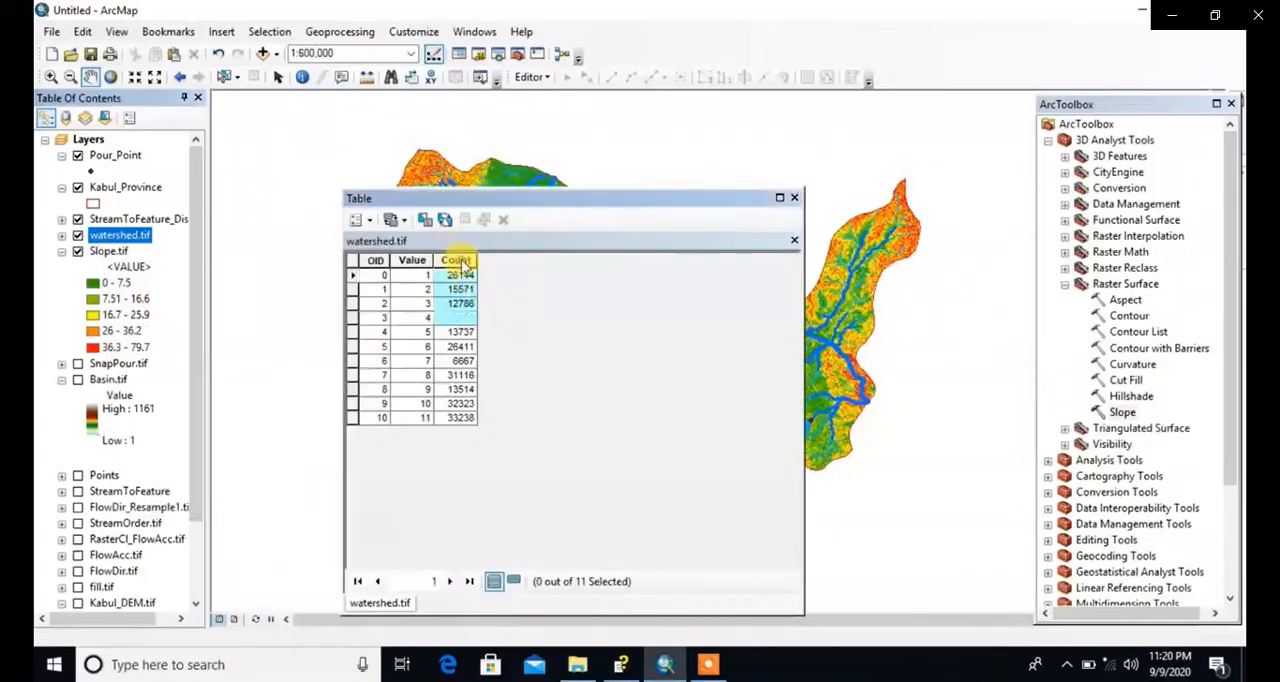
pyautogui.click(467, 392)
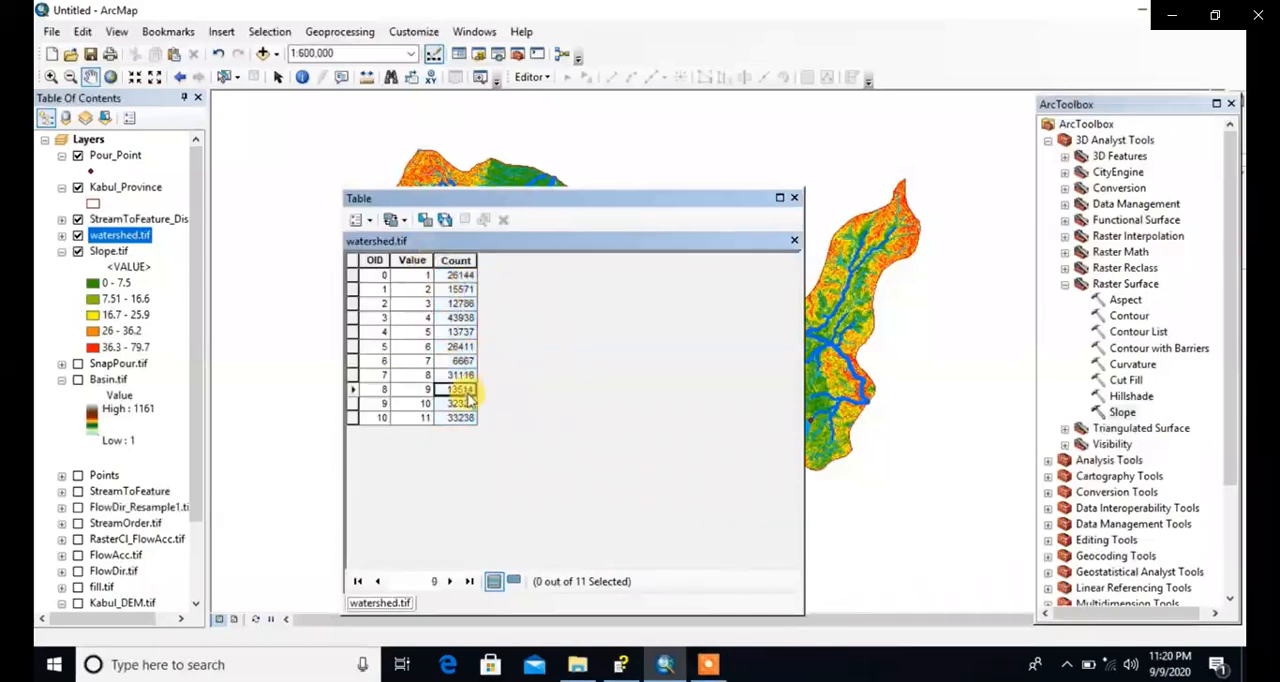
pyautogui.click(794, 198)
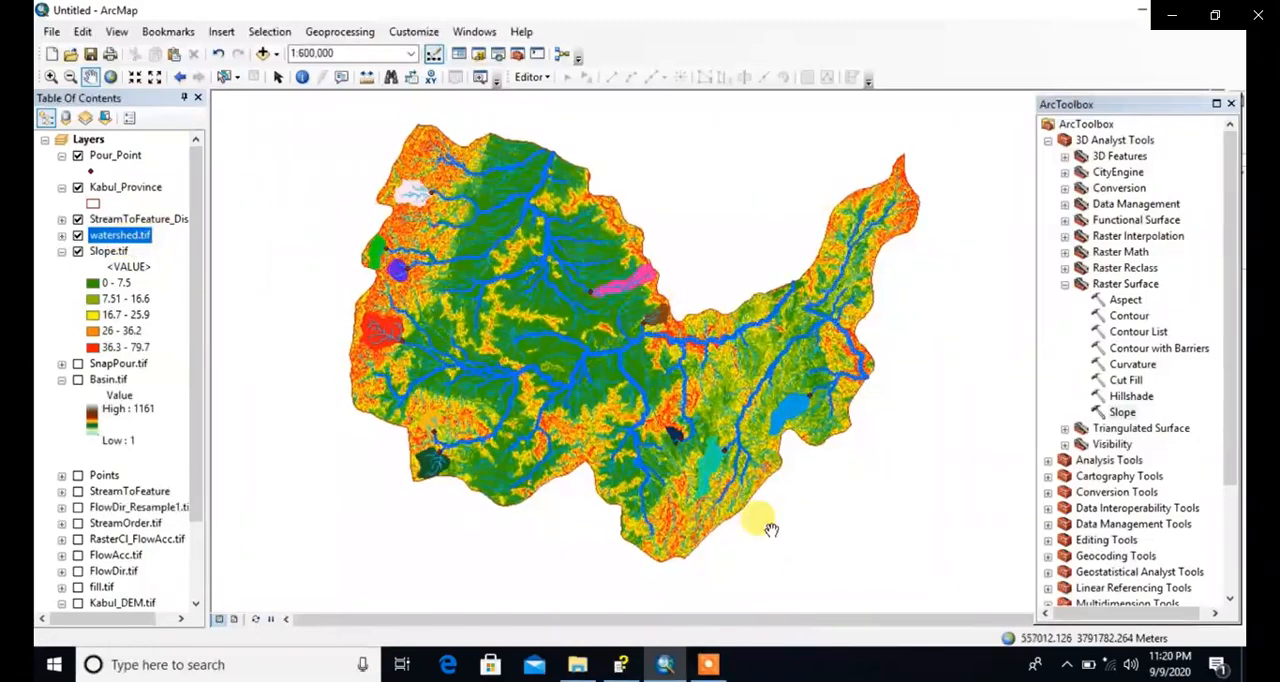
pyautogui.moveTo(661, 429); pyautogui.dragTo(661, 439)
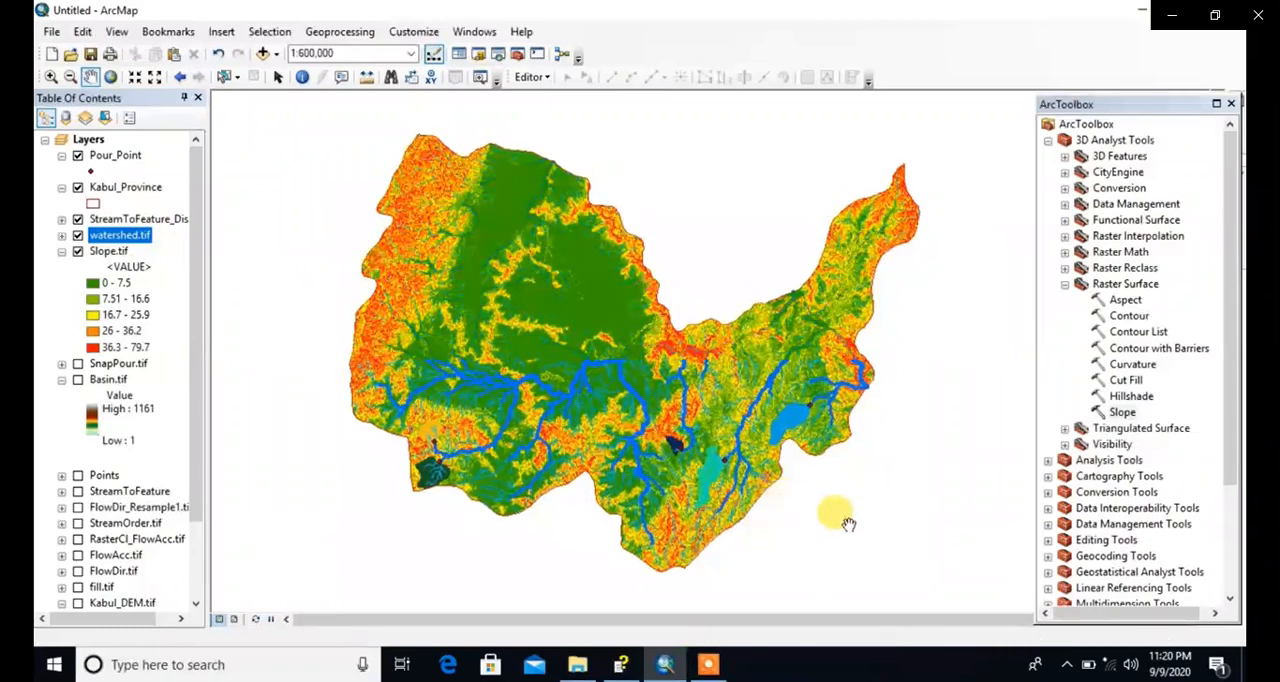
pyautogui.click(1233, 104)
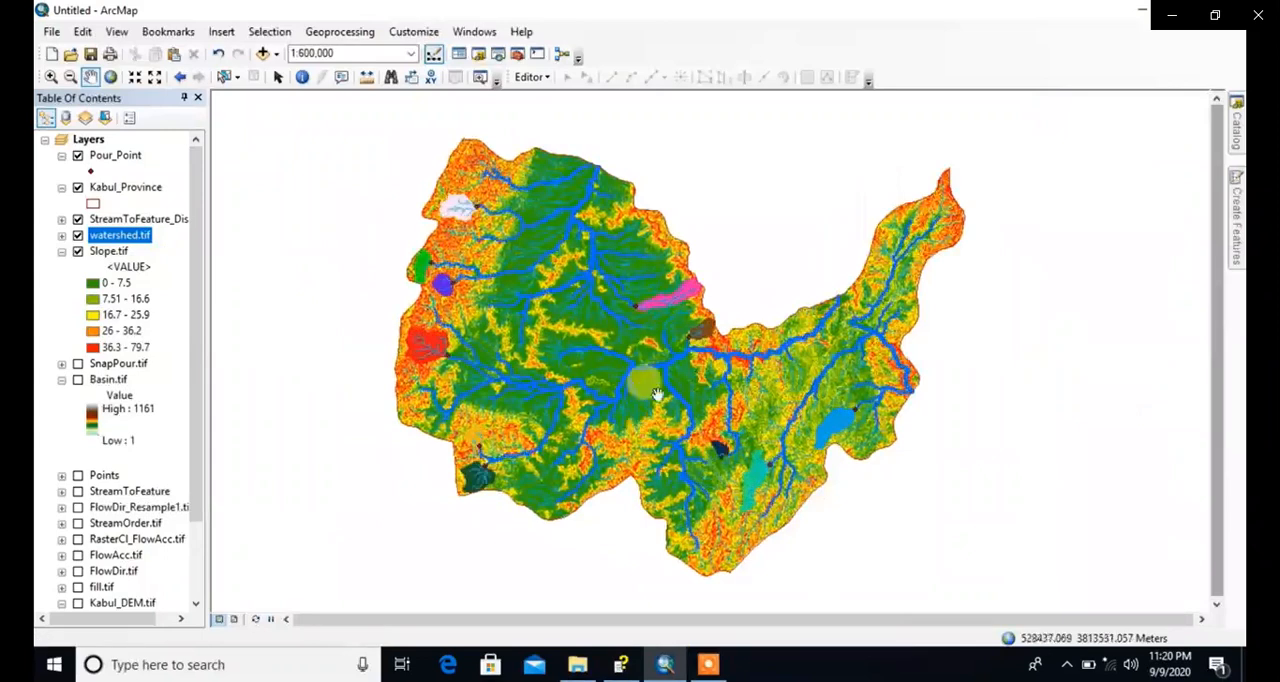
pyautogui.click(708, 664)
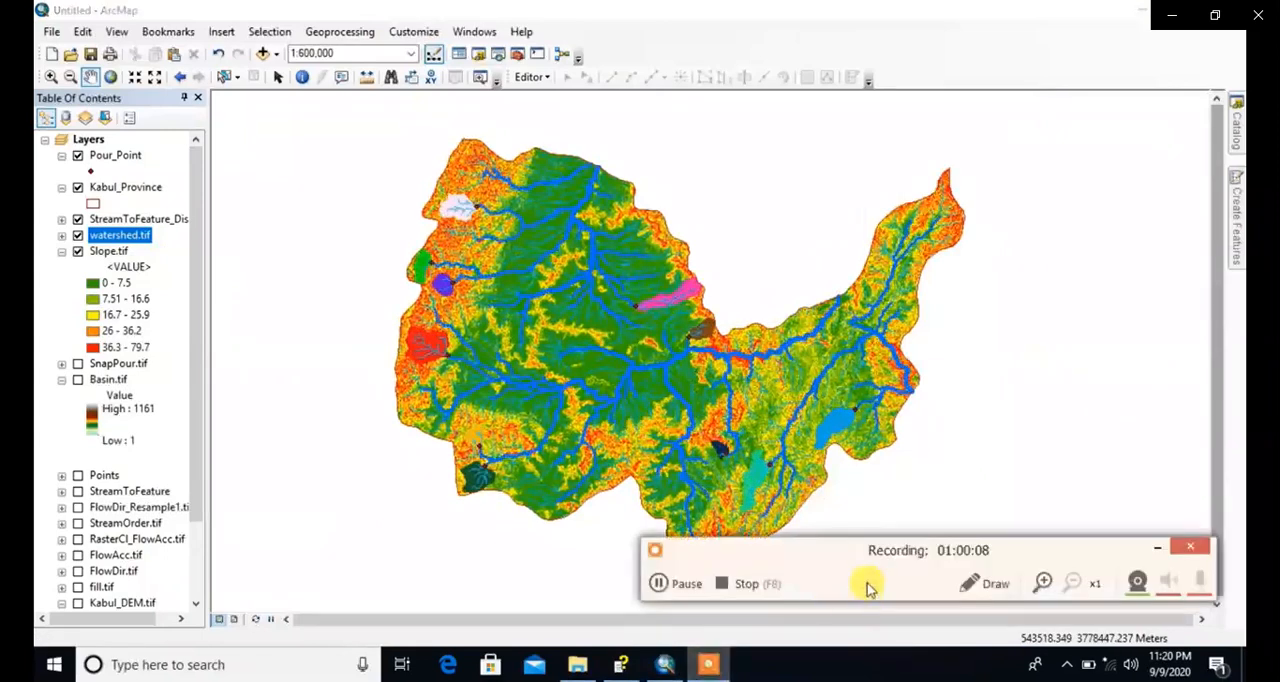
pyautogui.click(688, 584)
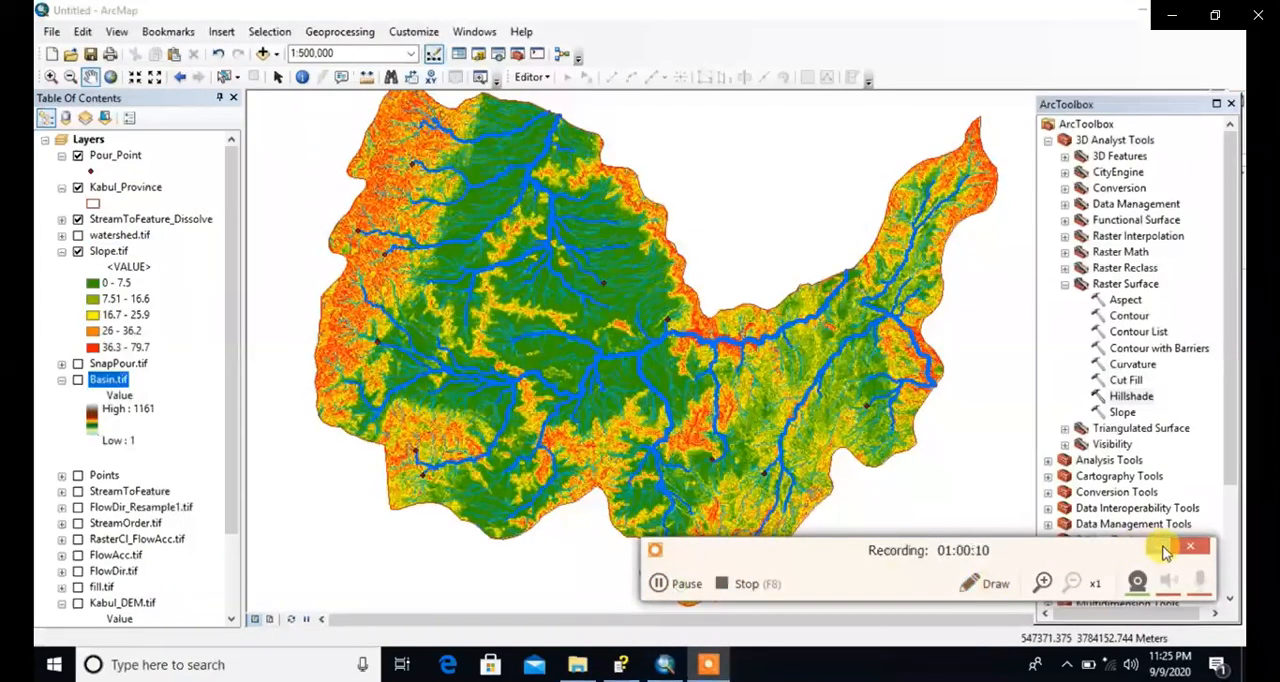
pyautogui.click(1163, 548)
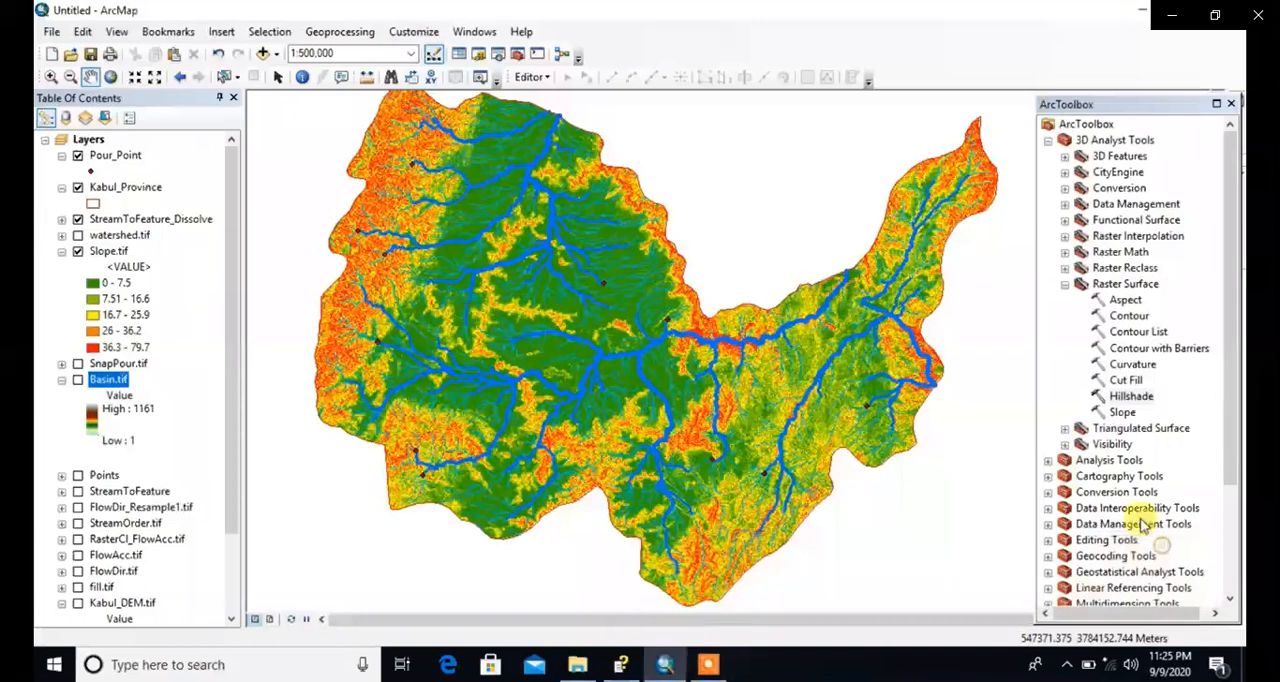
# Step: Run the Hillshade tool on Kabul_DEM.tif, saving the output as Hillshade.tif in the 1.Kabul Province folder with azimuth 315 and altitude 45
pyautogui.click(1125, 411)
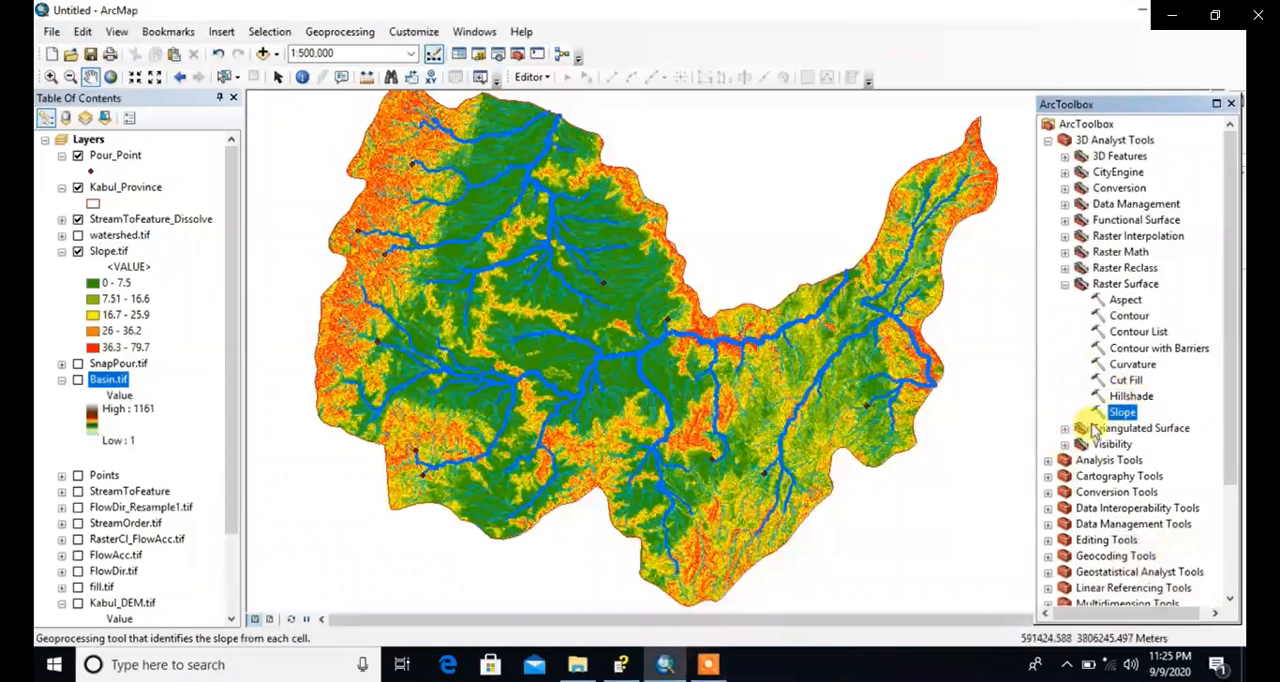
pyautogui.doubleClick(1120, 397)
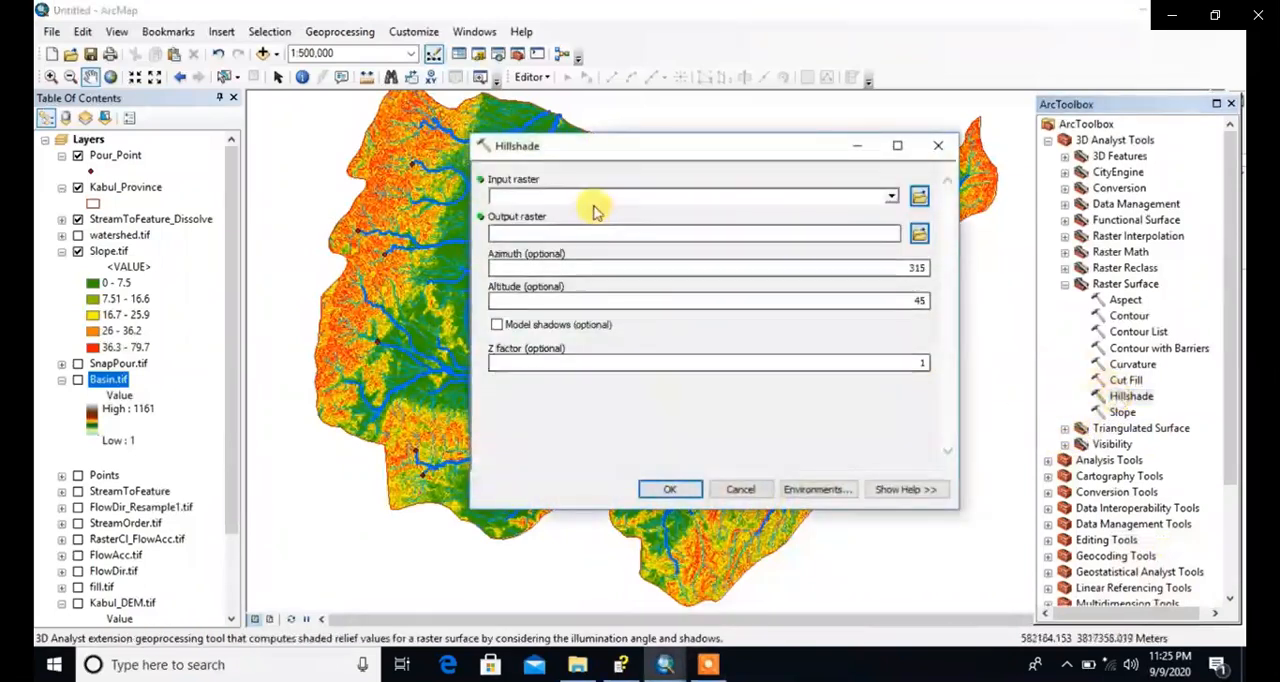
pyautogui.click(892, 198)
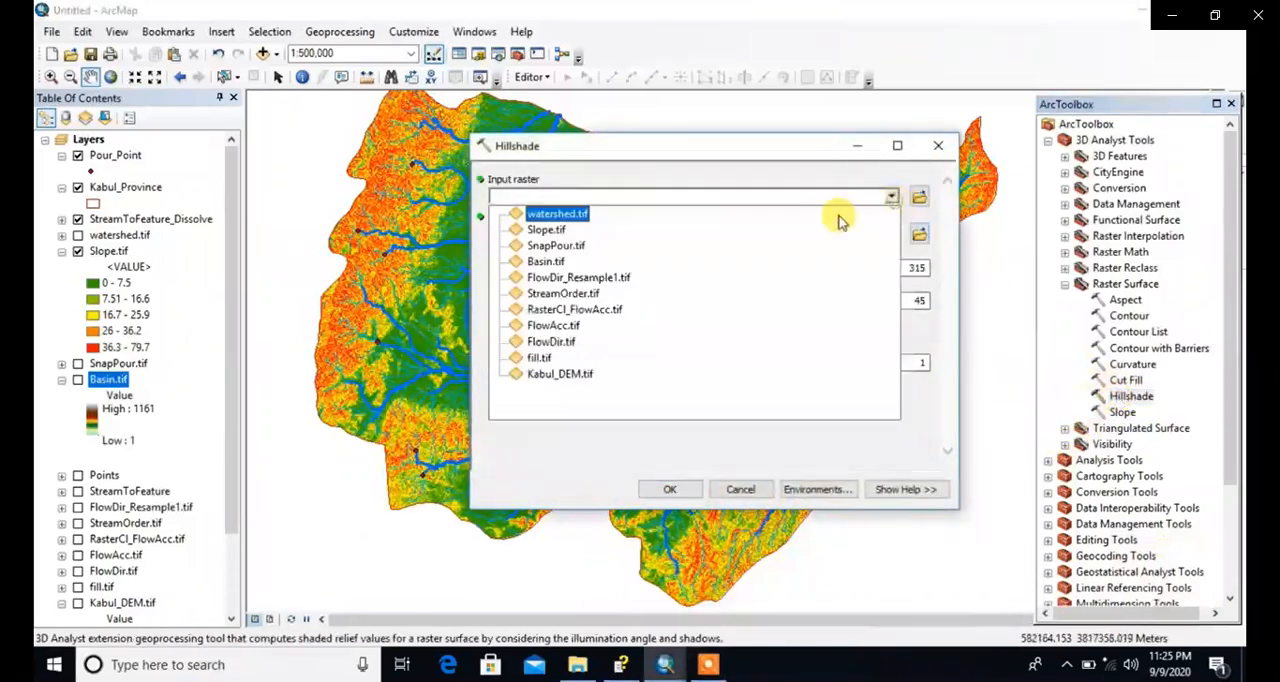
pyautogui.click(556, 373)
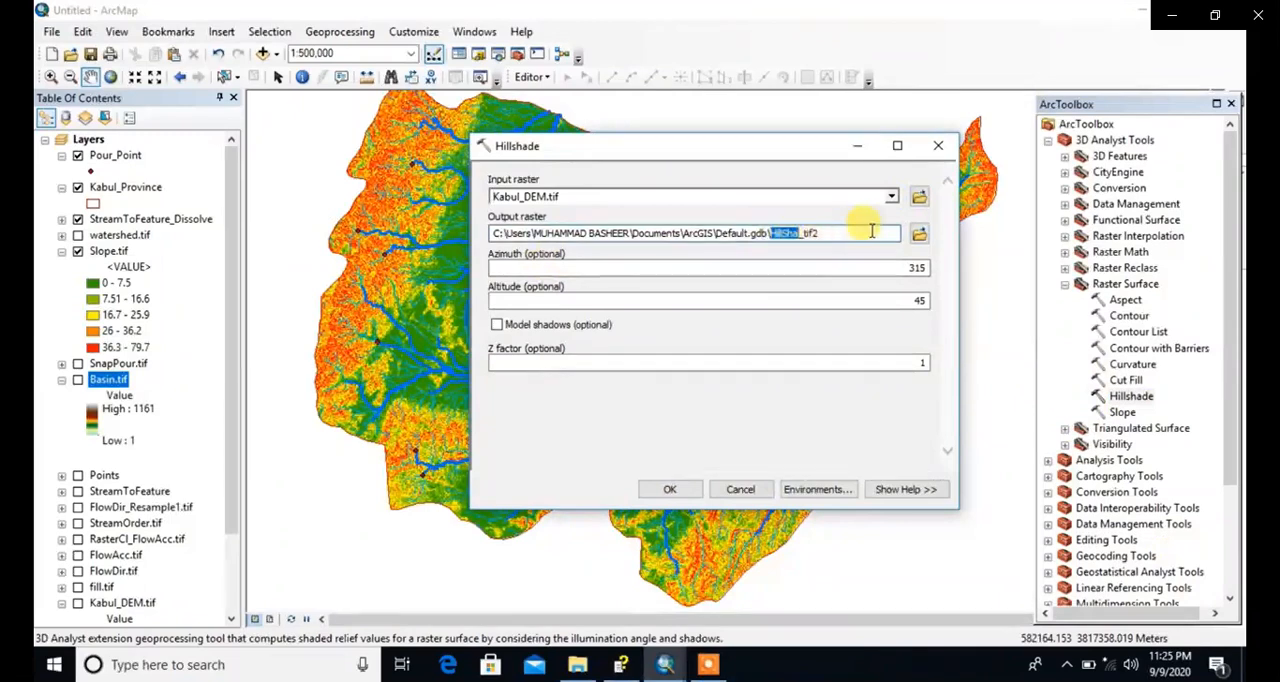
pyautogui.click(919, 233)
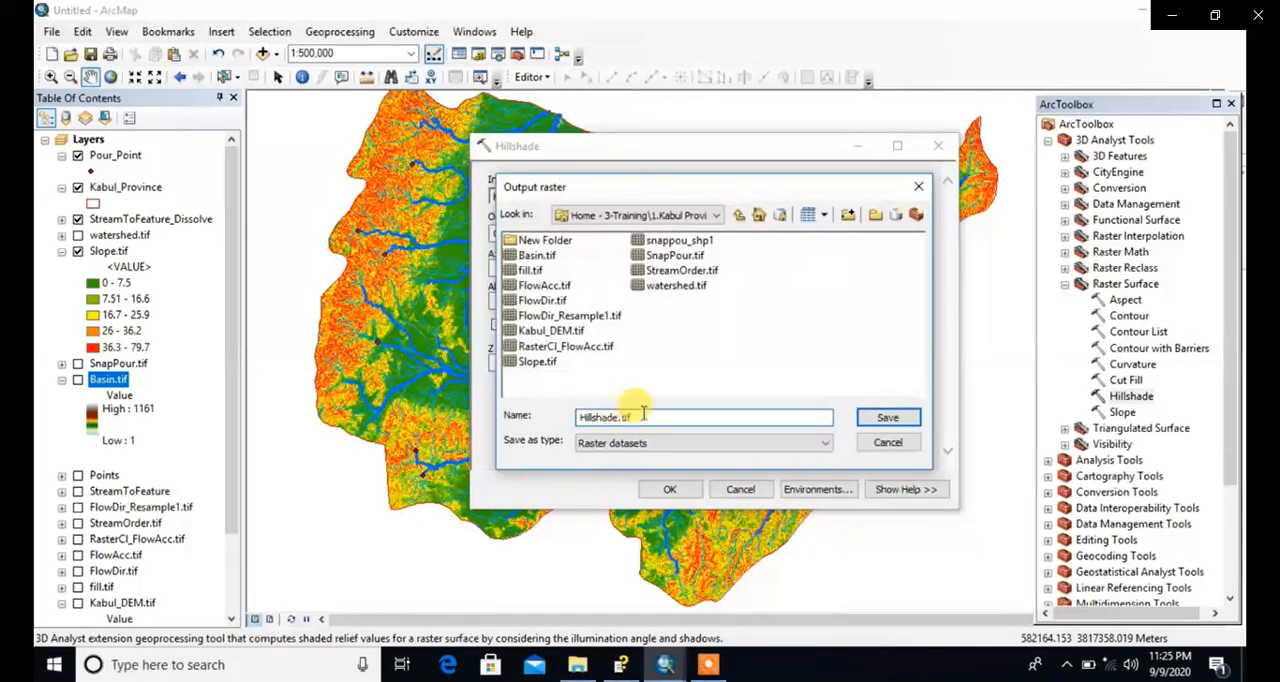
pyautogui.click(870, 420)
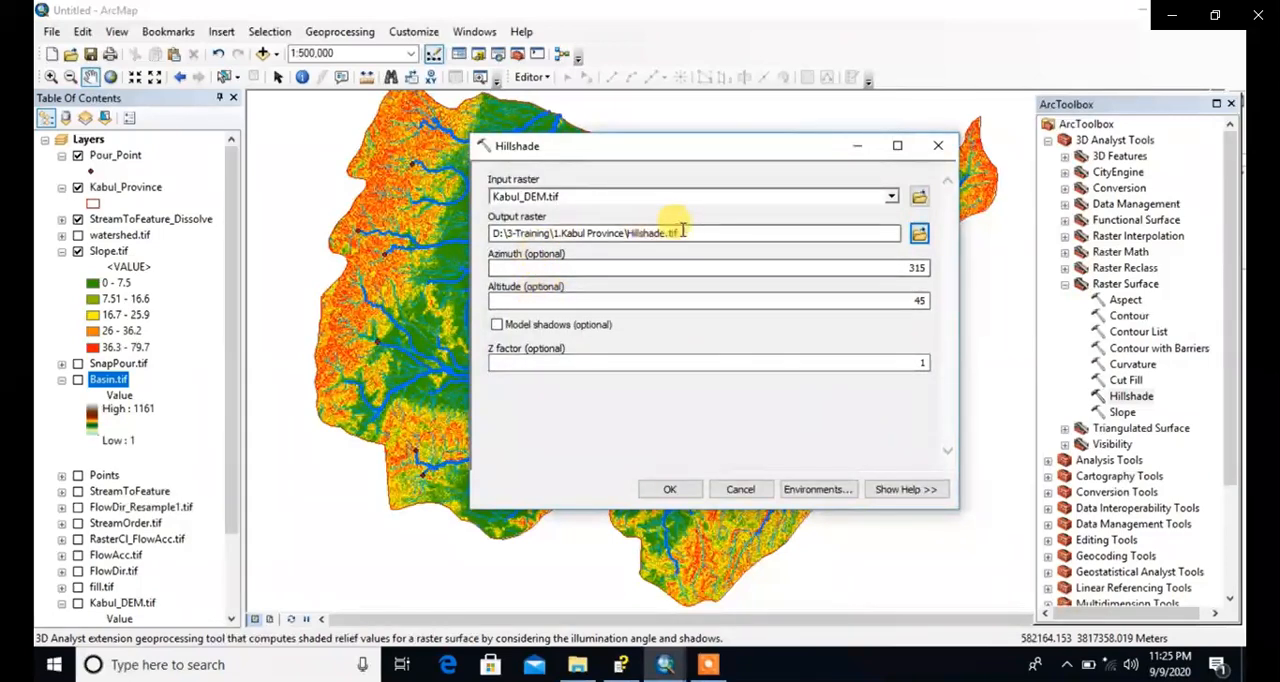
pyautogui.click(670, 490)
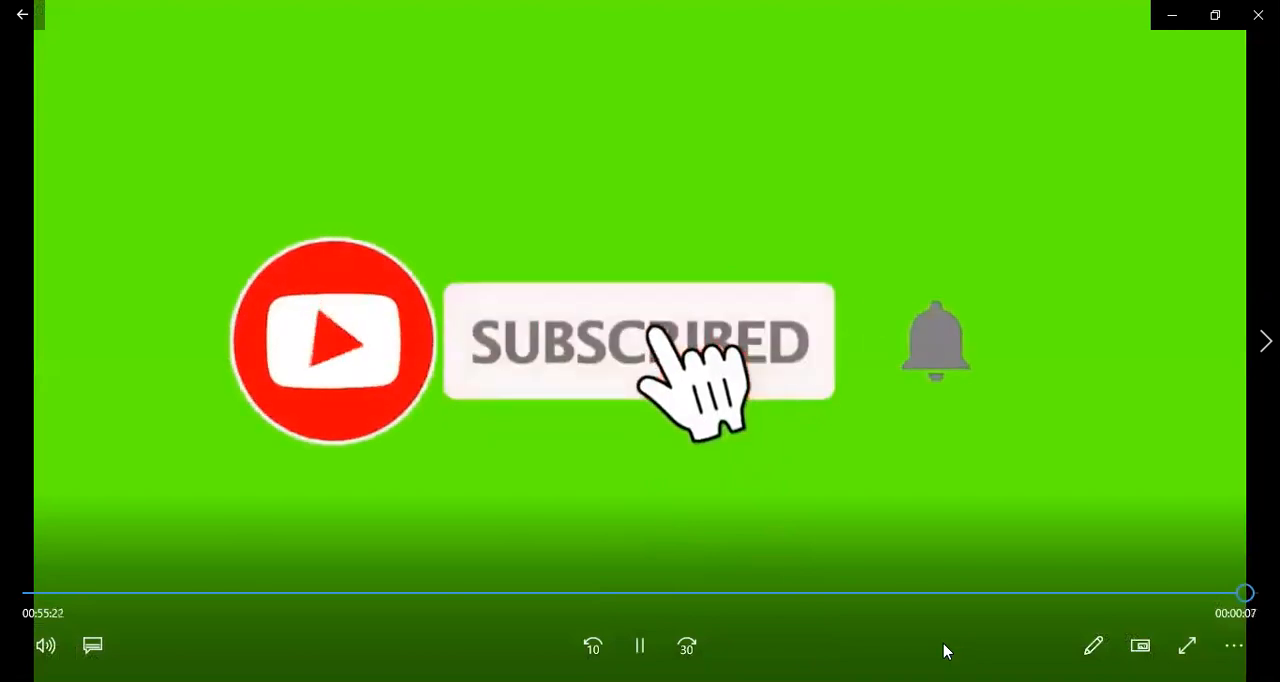
pyautogui.click(640, 645)
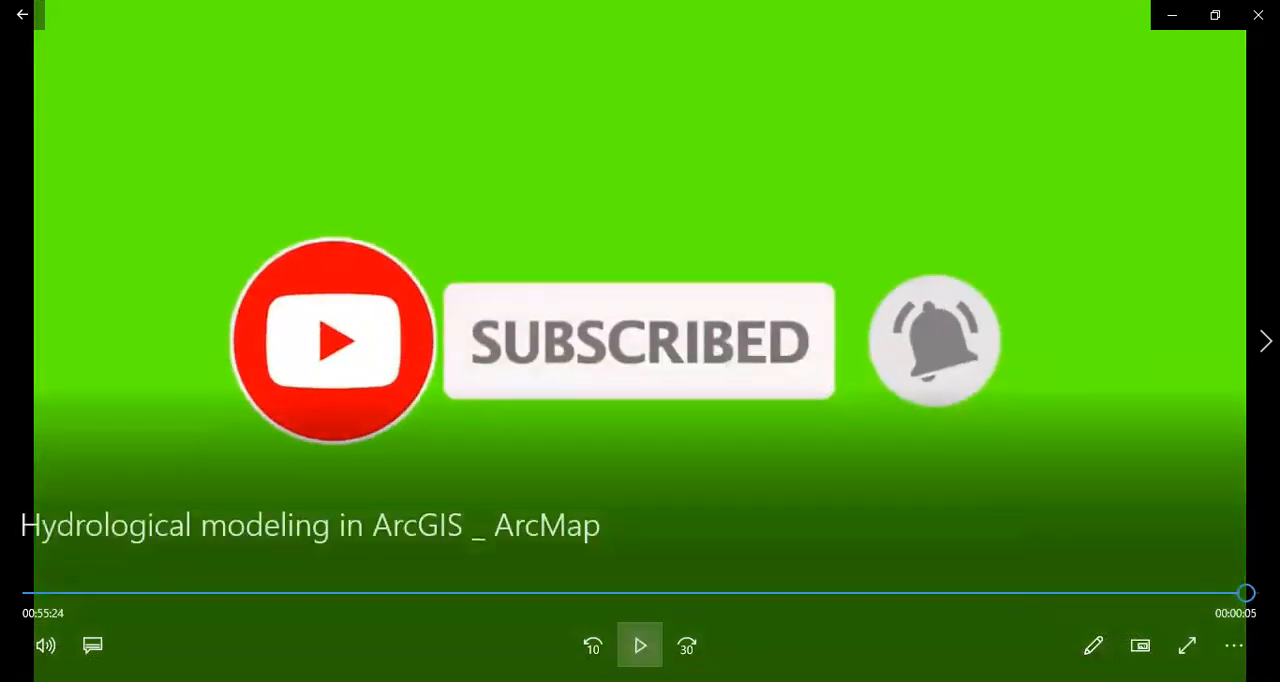